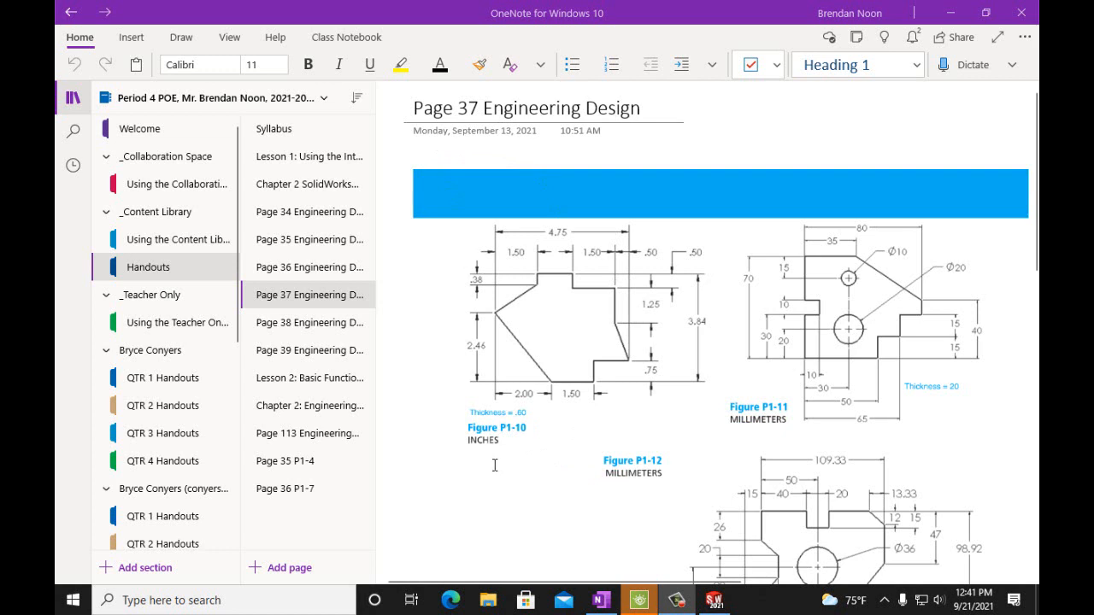
# Step: Examine the dimensioned drawings on the Page 37 Engineering Design handout, from Figure P1-10 to Figure P1-13
pyautogui.scroll(-2, 494, 465)
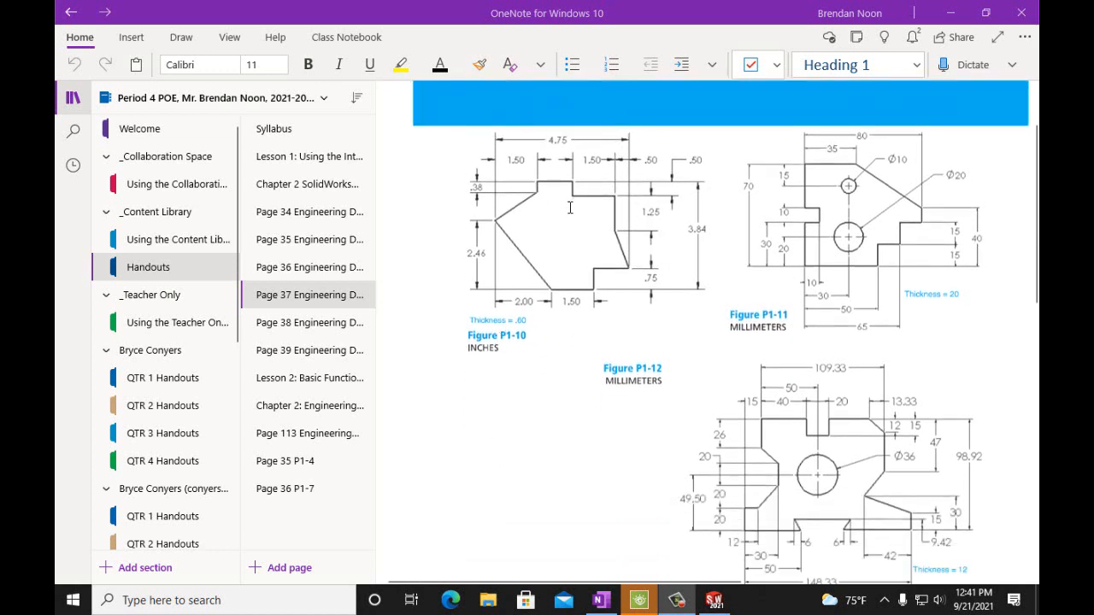
pyautogui.scroll(-6, 809, 351)
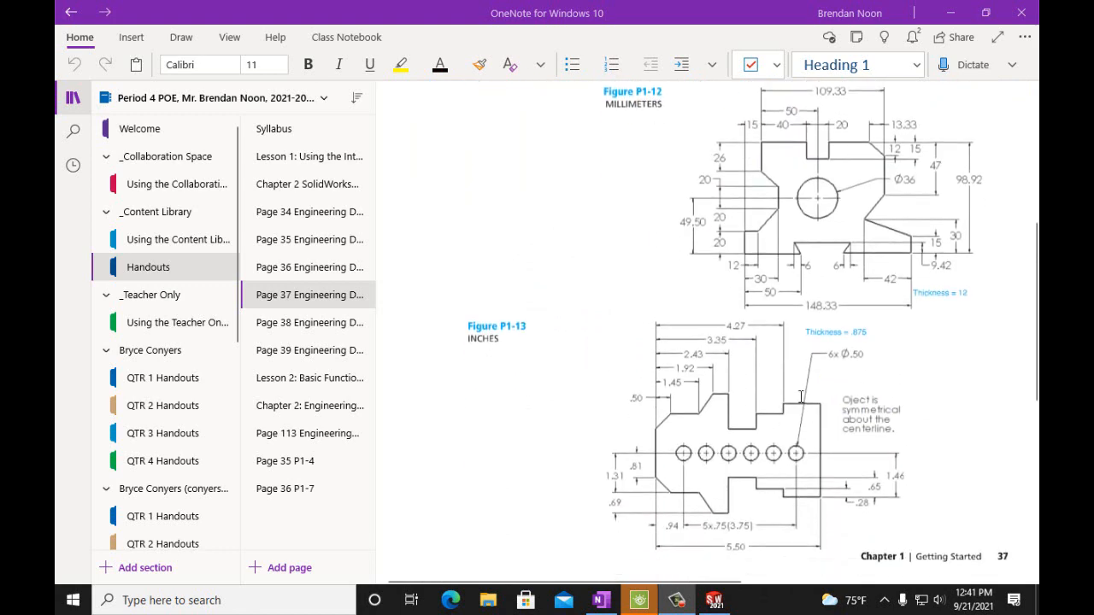
pyautogui.scroll(6, 801, 393)
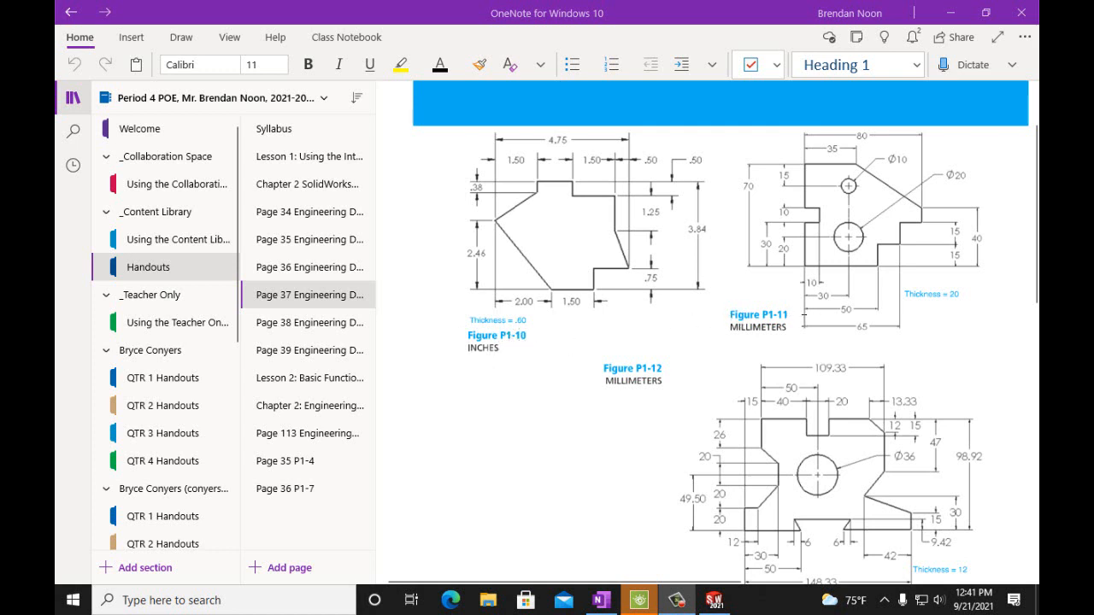
pyautogui.scroll(-4, 725, 378)
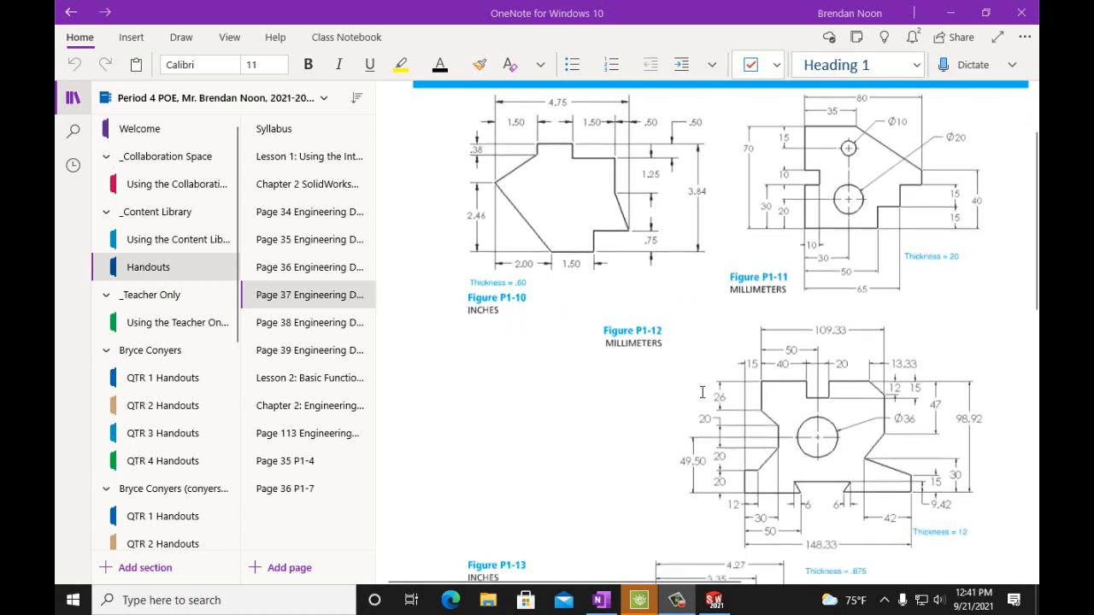
pyautogui.scroll(2, 702, 391)
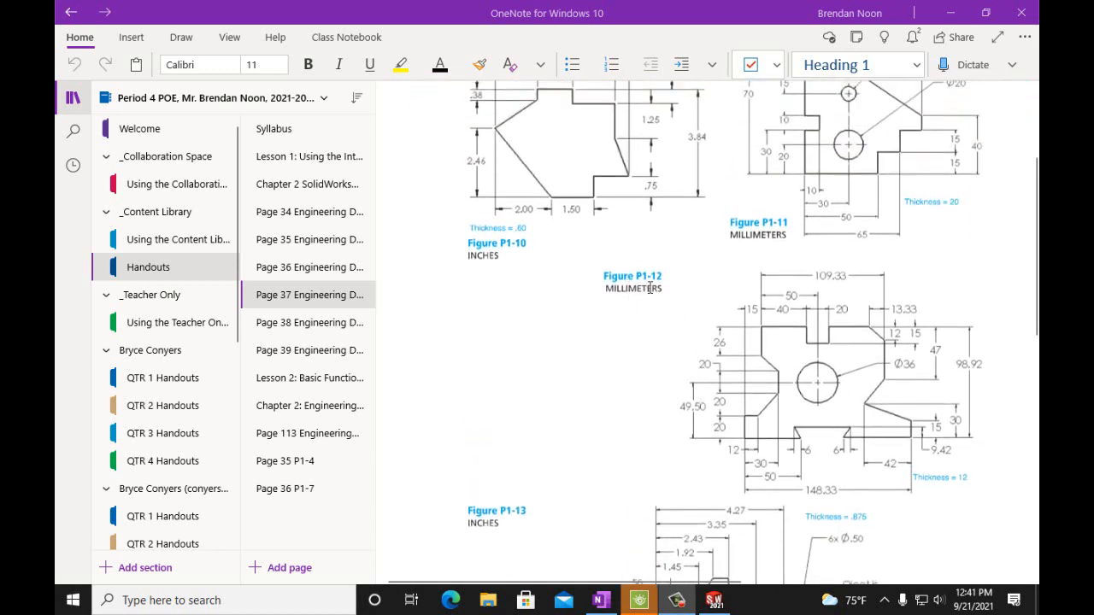
pyautogui.scroll(-4, 619, 432)
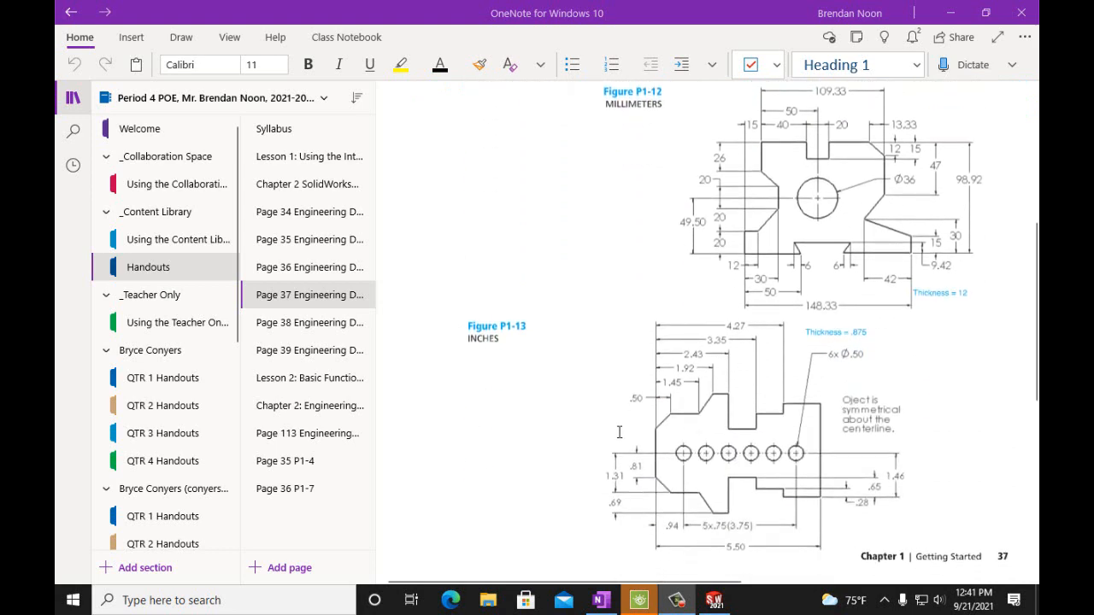
pyautogui.scroll(6, 619, 433)
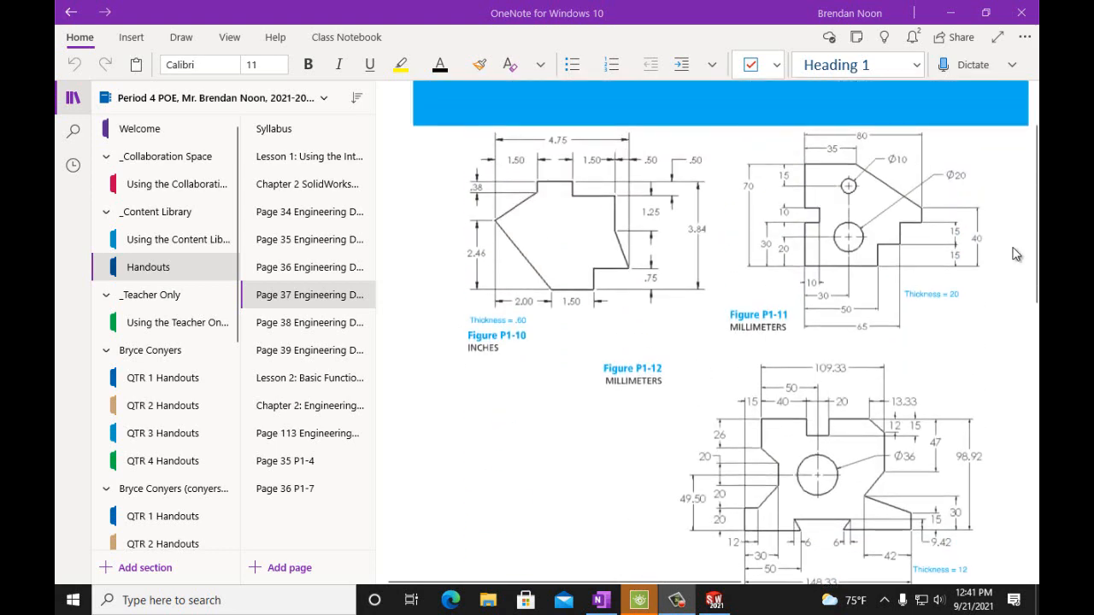
pyautogui.scroll(-2, 1008, 256)
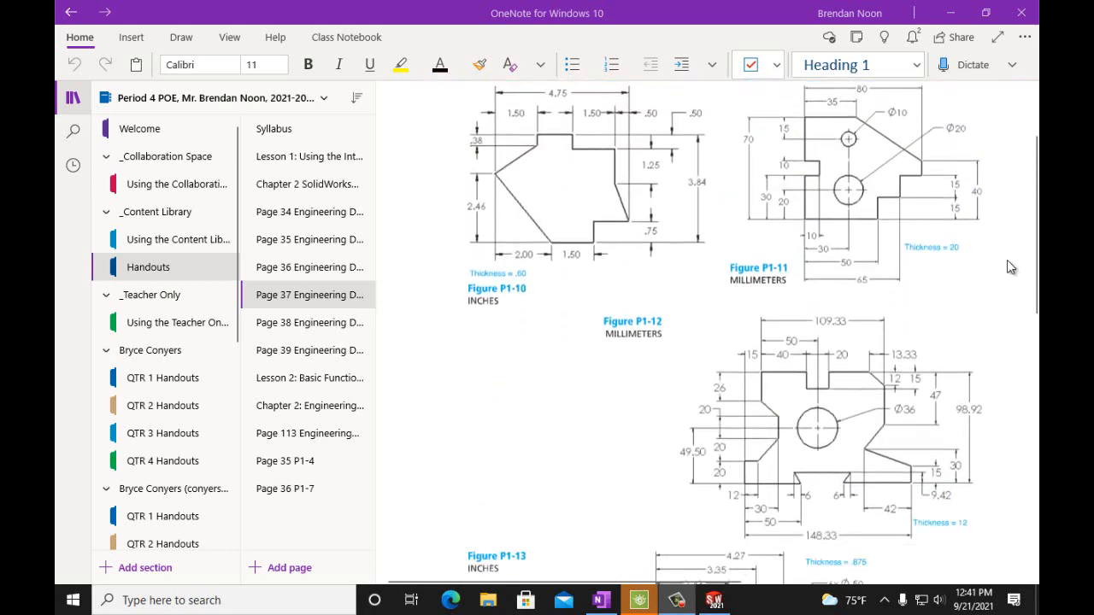
# Step: Reduce the OneNote window to a smaller size, narrow its page list and bring the whole Figure P1-12 drawing into view
pyautogui.click(985, 13)
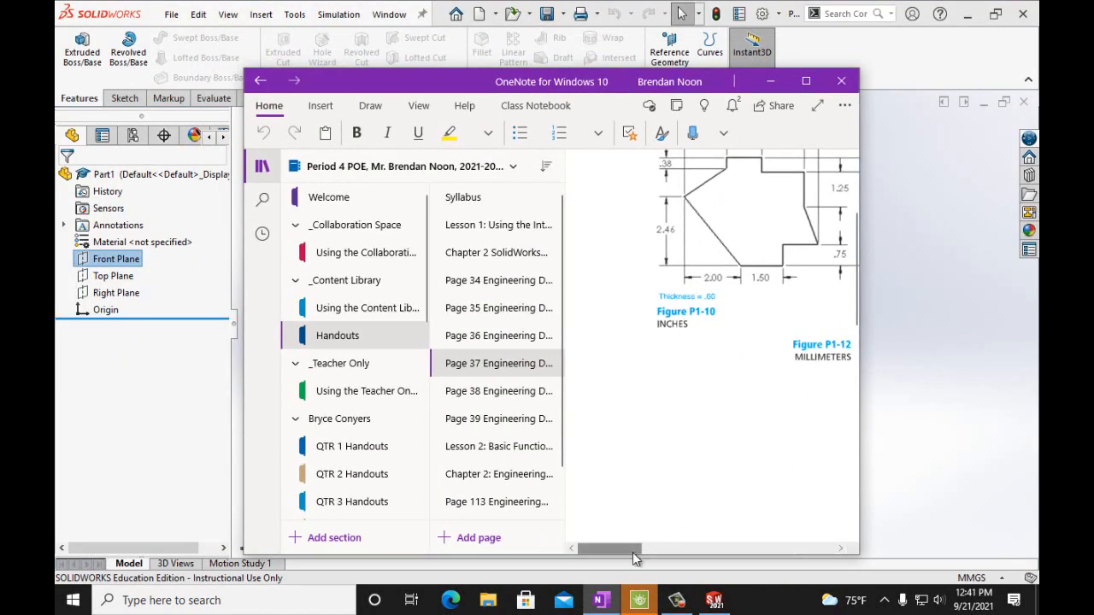
pyautogui.moveTo(633, 552); pyautogui.dragTo(703, 577)
pyautogui.moveTo(860, 547); pyautogui.dragTo(877, 538)
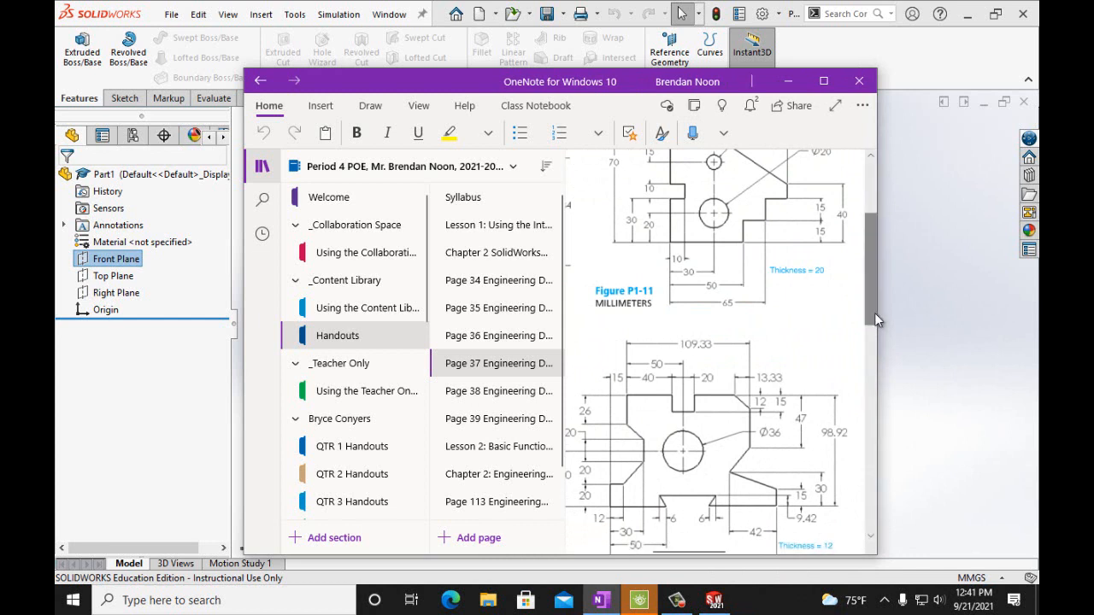
pyautogui.moveTo(563, 540); pyautogui.dragTo(518, 532)
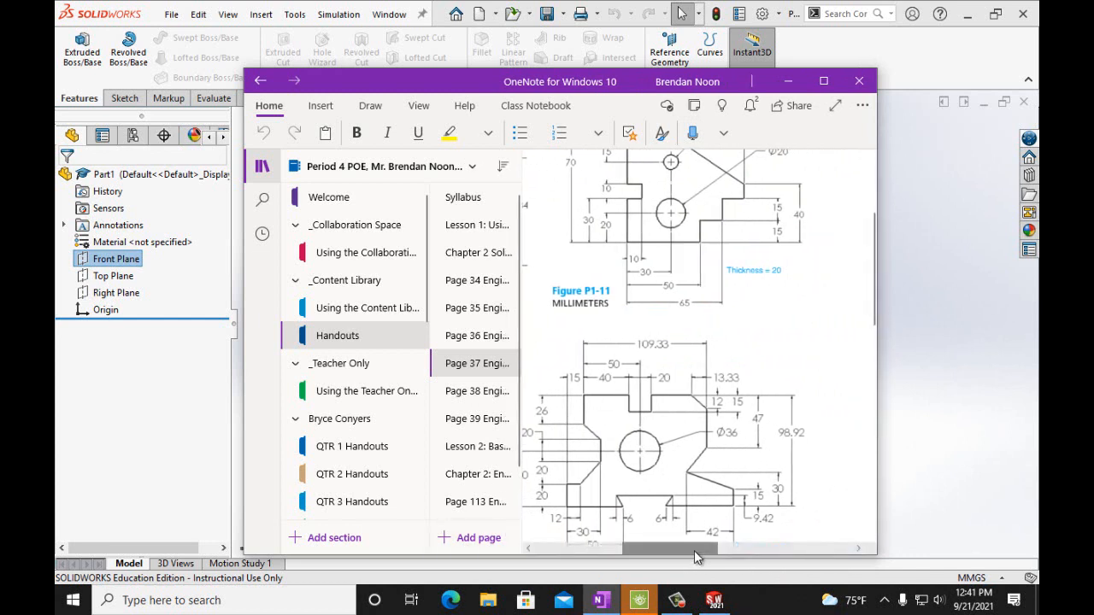
pyautogui.moveTo(694, 550)
pyautogui.mouseDown()
pyautogui.moveTo(677, 548)
pyautogui.moveTo(687, 556)
pyautogui.mouseUp()
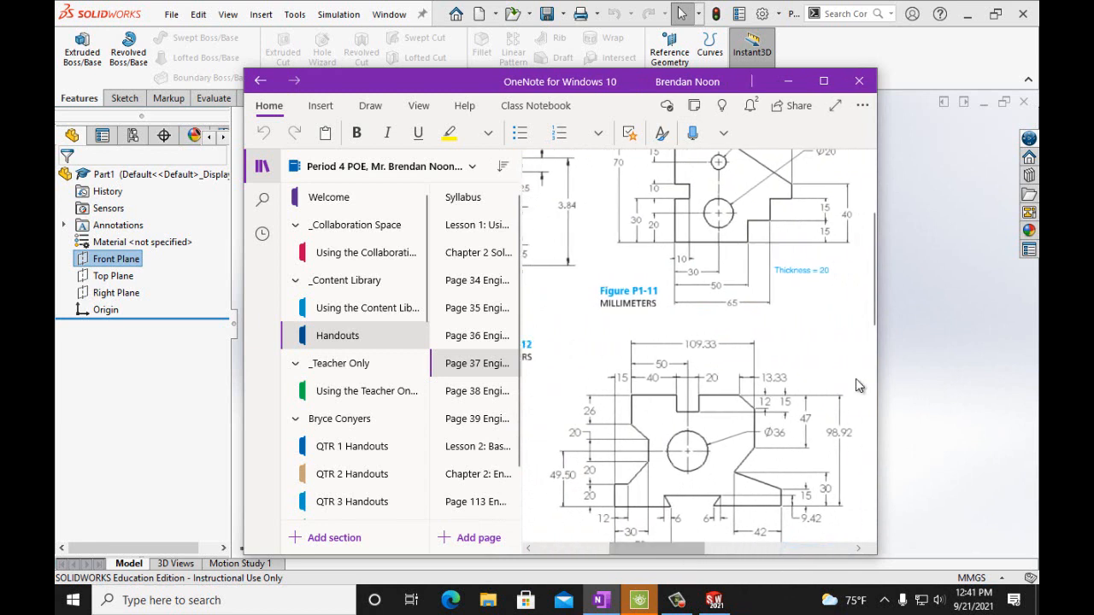
pyautogui.moveTo(874, 313); pyautogui.dragTo(868, 341)
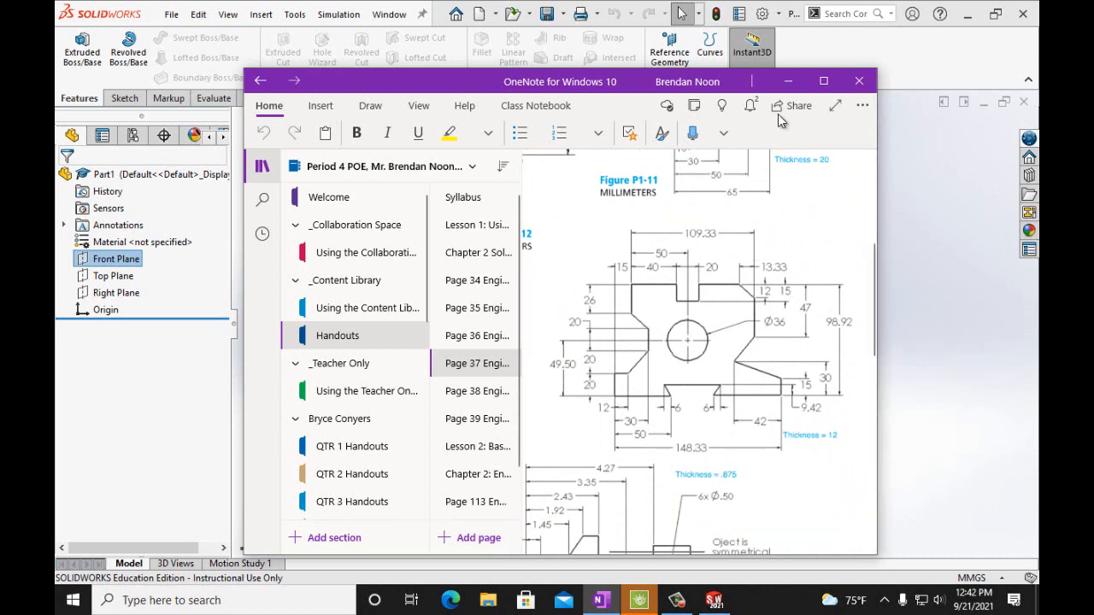
# Step: Arrange the SOLIDWORKS and OneNote windows side by side so Figure P1-12 stays visible, and return to SOLIDWORKS
pyautogui.moveTo(771, 90); pyautogui.dragTo(936, 71)
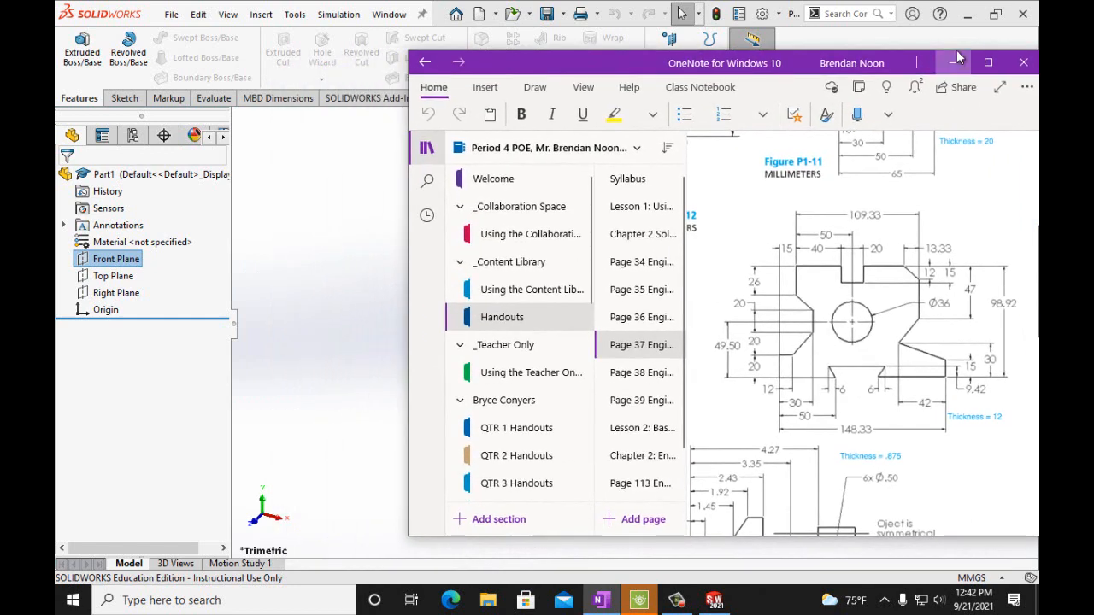
pyautogui.click(996, 14)
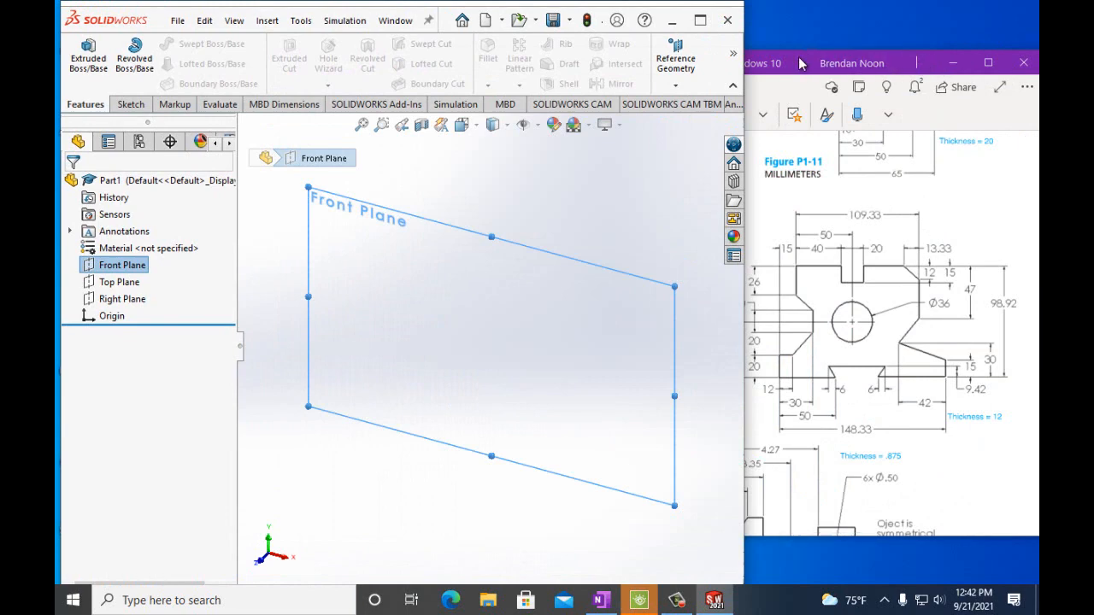
pyautogui.moveTo(801, 64); pyautogui.dragTo(820, 58)
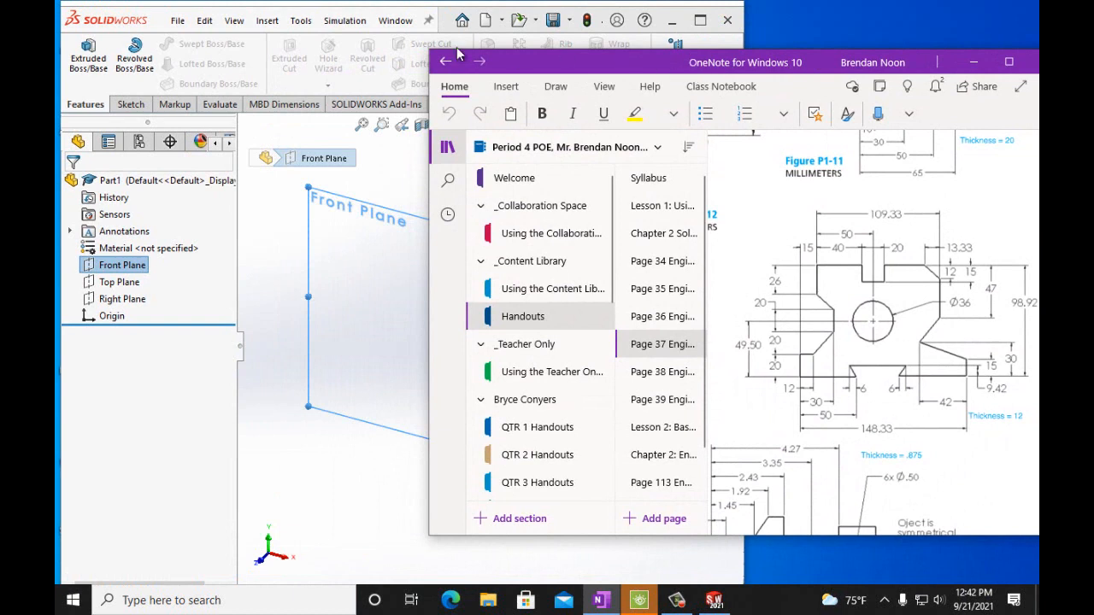
pyautogui.click(279, 240)
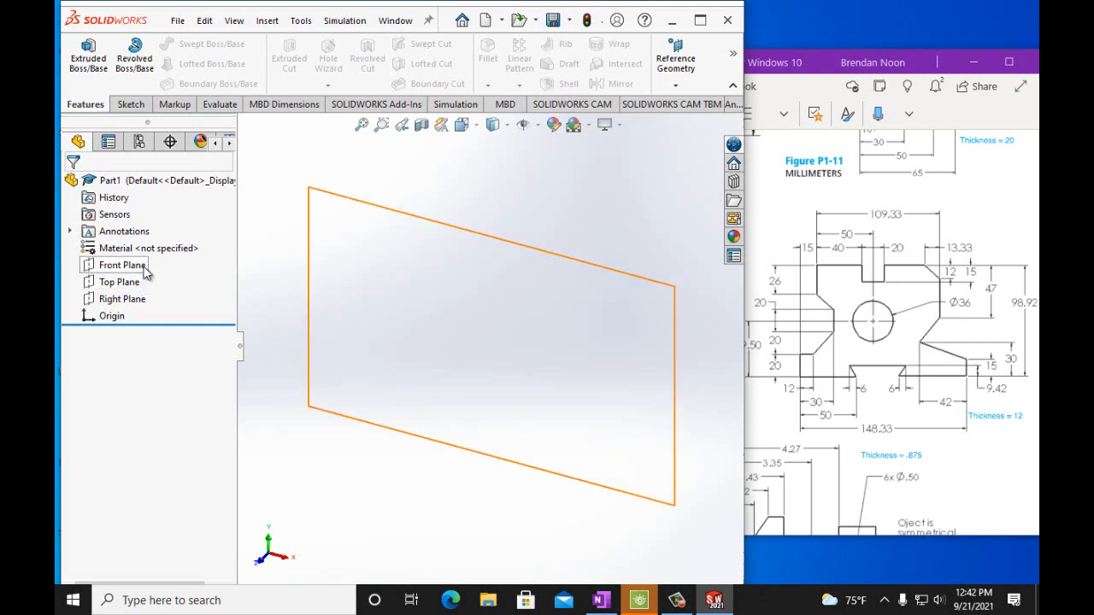
# Step: Start a new sketch on the Top Plane
pyautogui.click(142, 284)
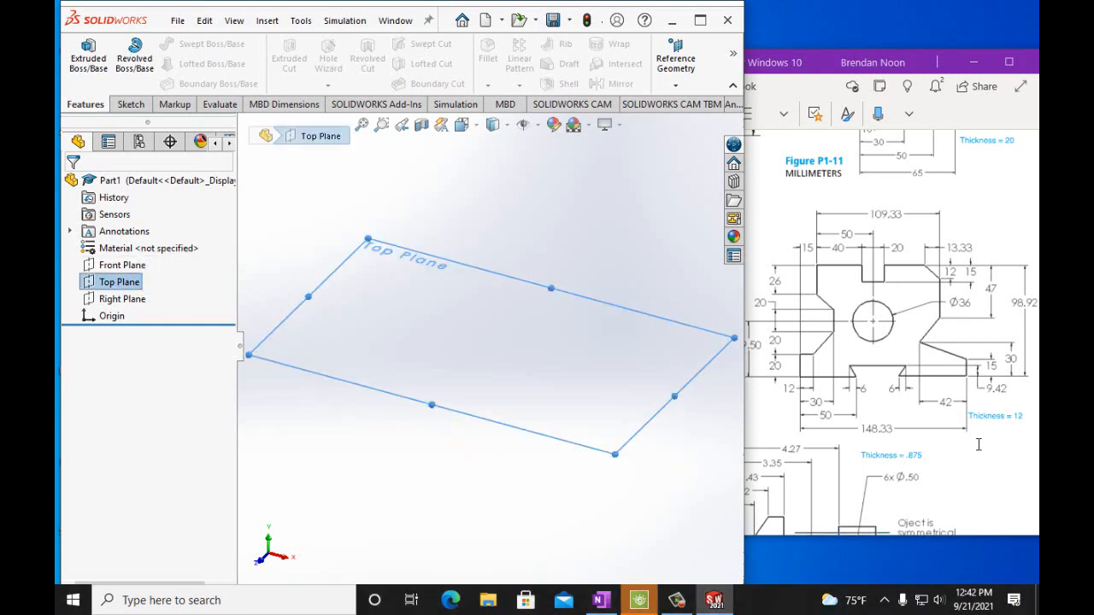
pyautogui.click(846, 405)
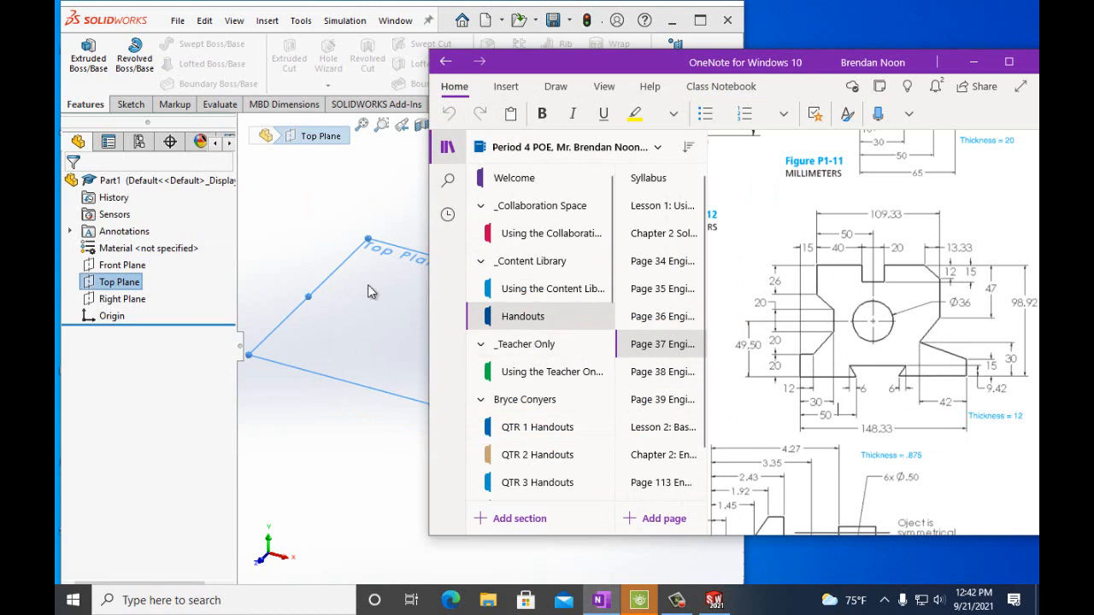
pyautogui.click(130, 109)
pyautogui.click(130, 107)
pyautogui.click(83, 53)
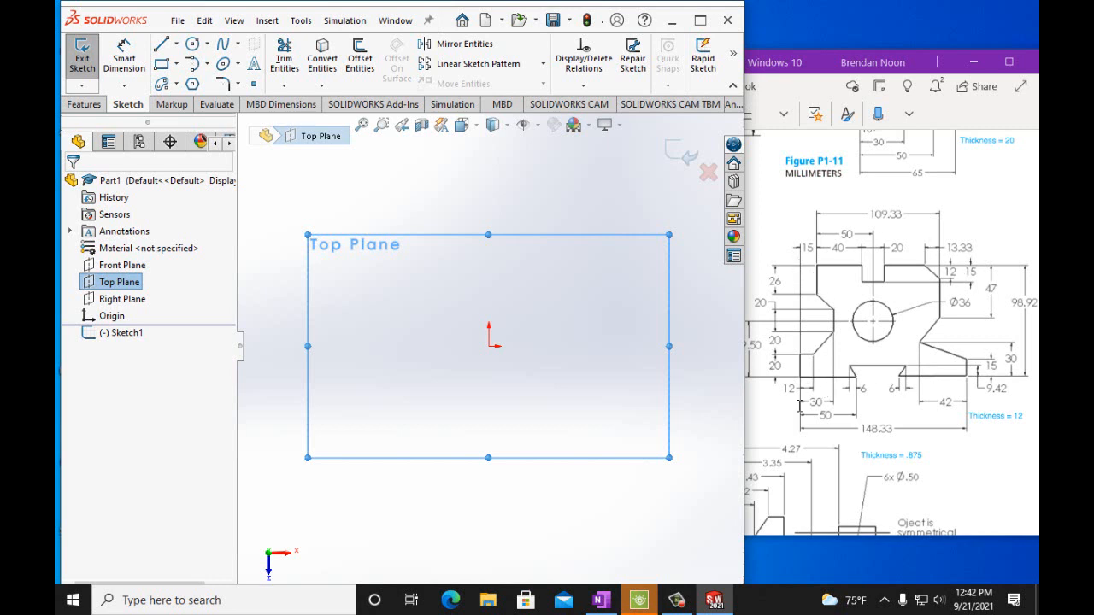
# Step: Sketch a horizontal line about 48 mm long rightward from the origin and a vertical line about 19 mm long upward from it
pyautogui.click(159, 45)
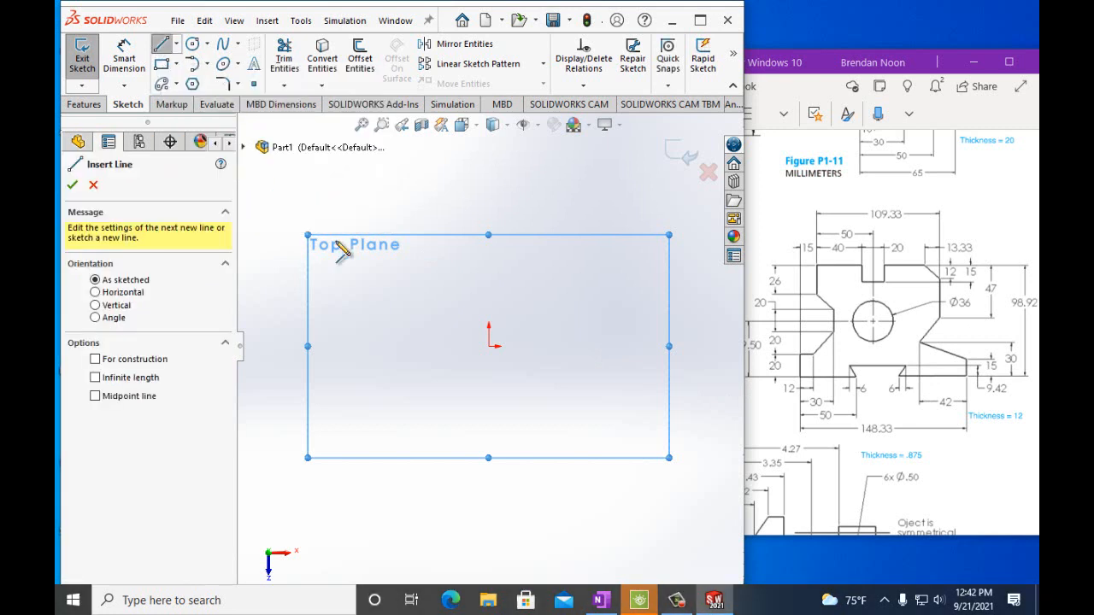
pyautogui.click(488, 346)
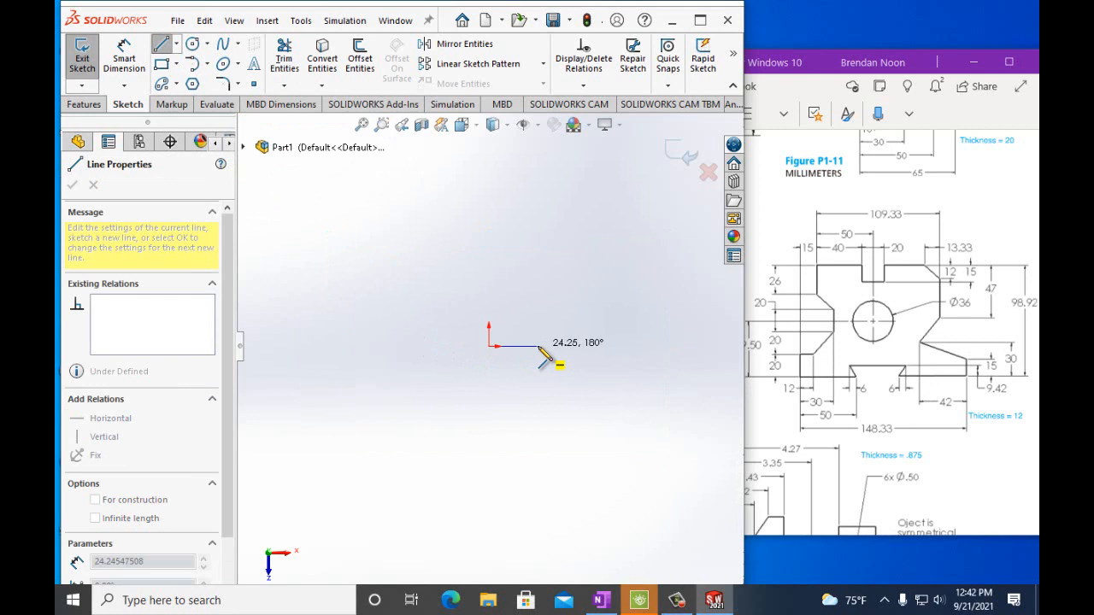
pyautogui.doubleClick(587, 346)
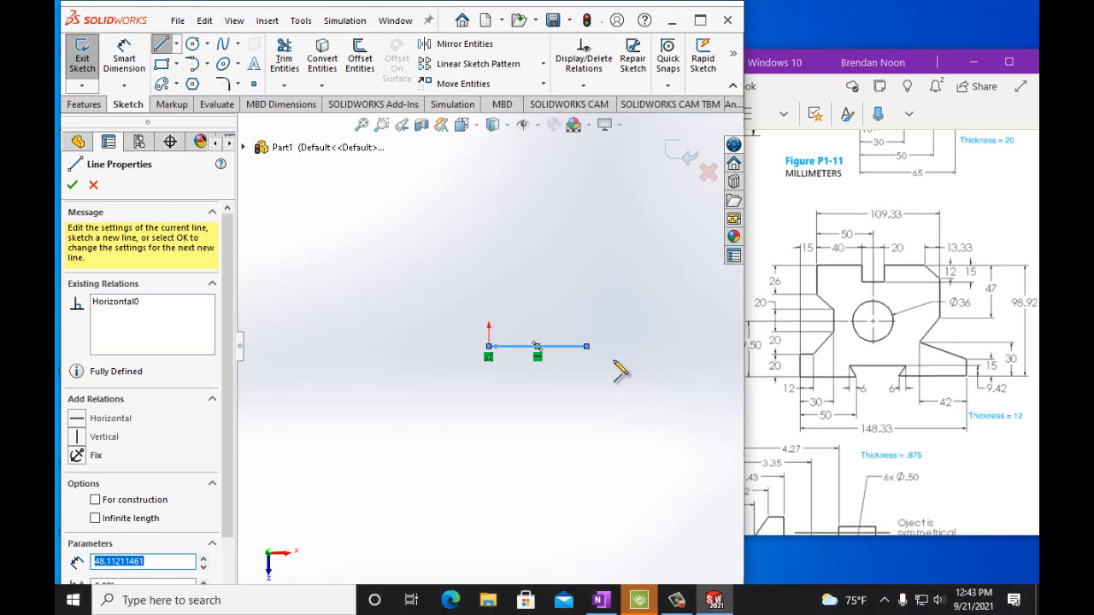
pyautogui.click(489, 347)
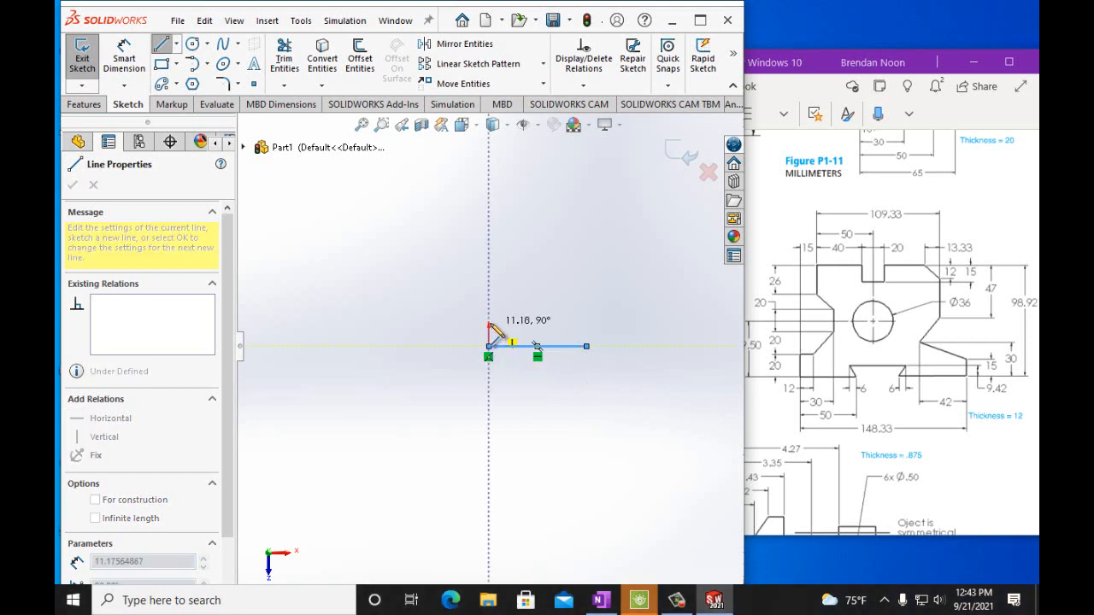
pyautogui.doubleClick(489, 308)
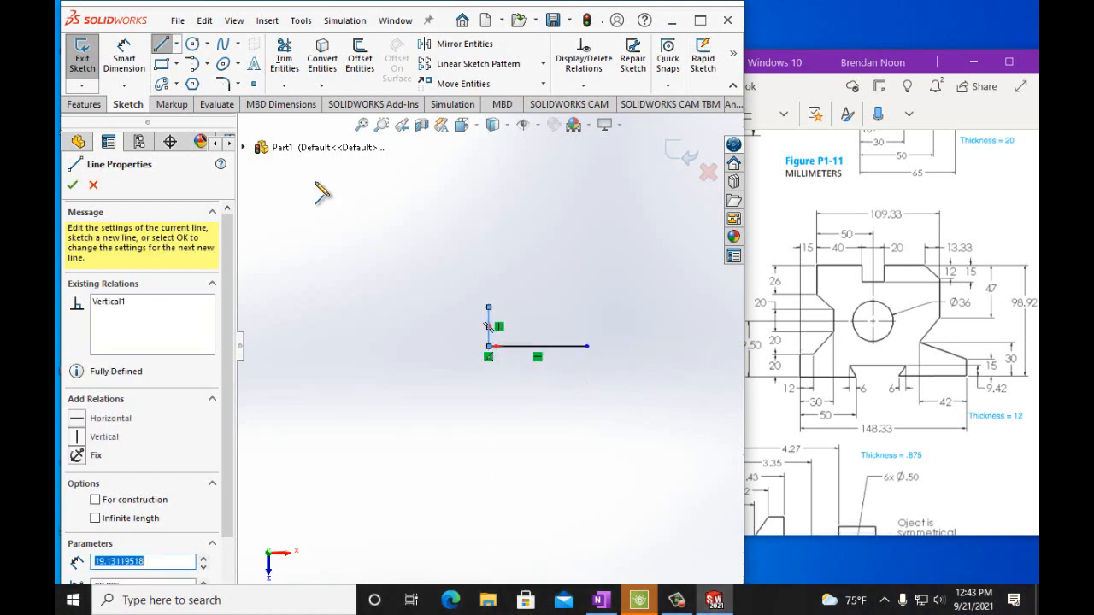
pyautogui.press('Escape')
pyautogui.press('Escape')
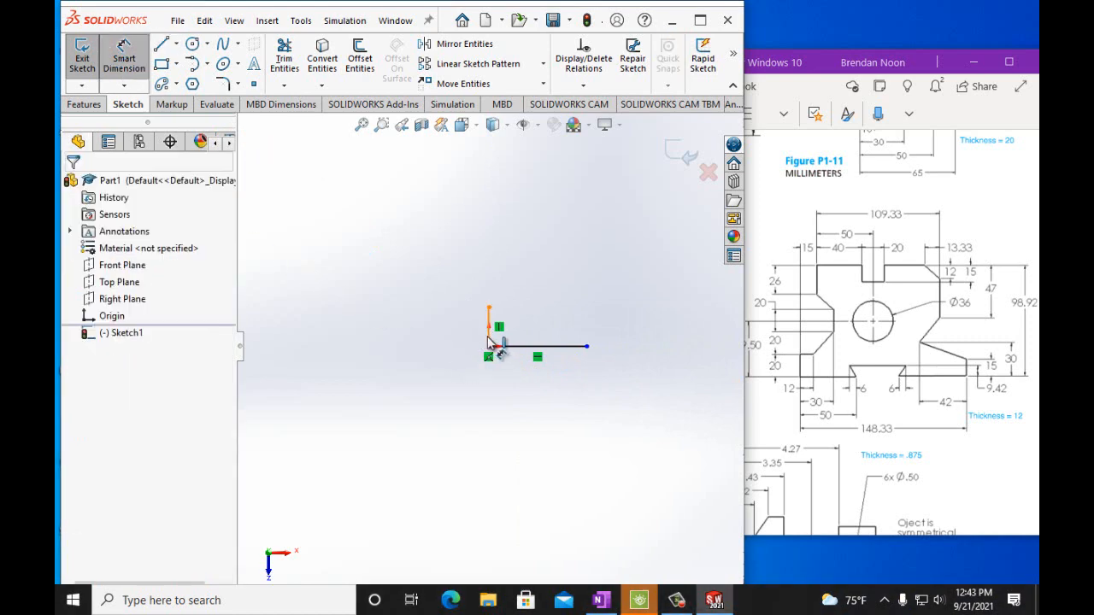
# Step: Dimension the vertical line to 20 mm, placing the dimension on its left side
pyautogui.click(490, 329)
pyautogui.click(451, 342)
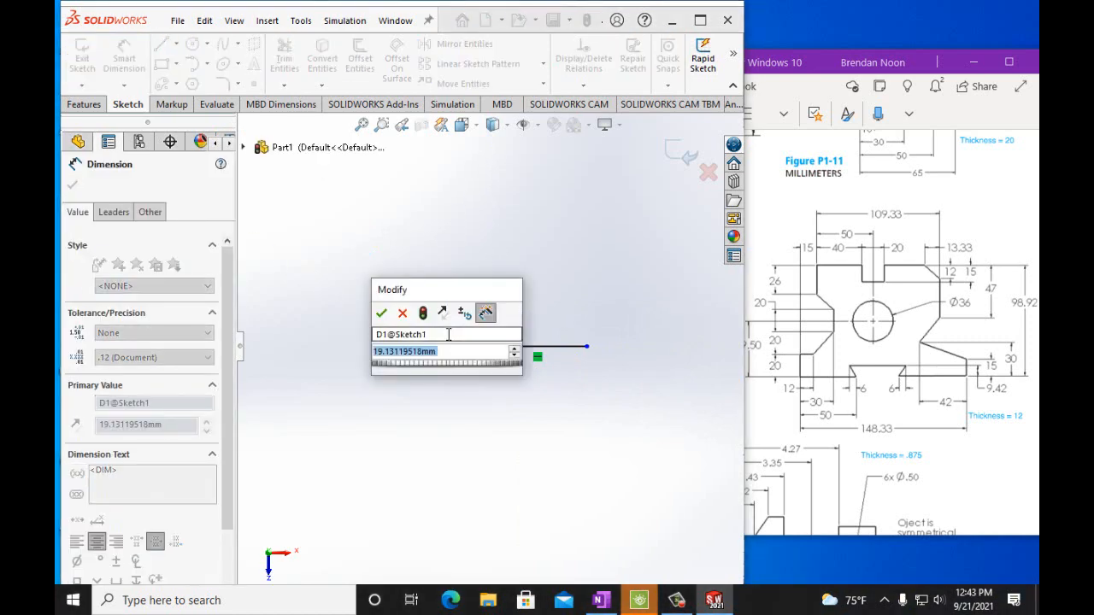
pyautogui.write('20mm')
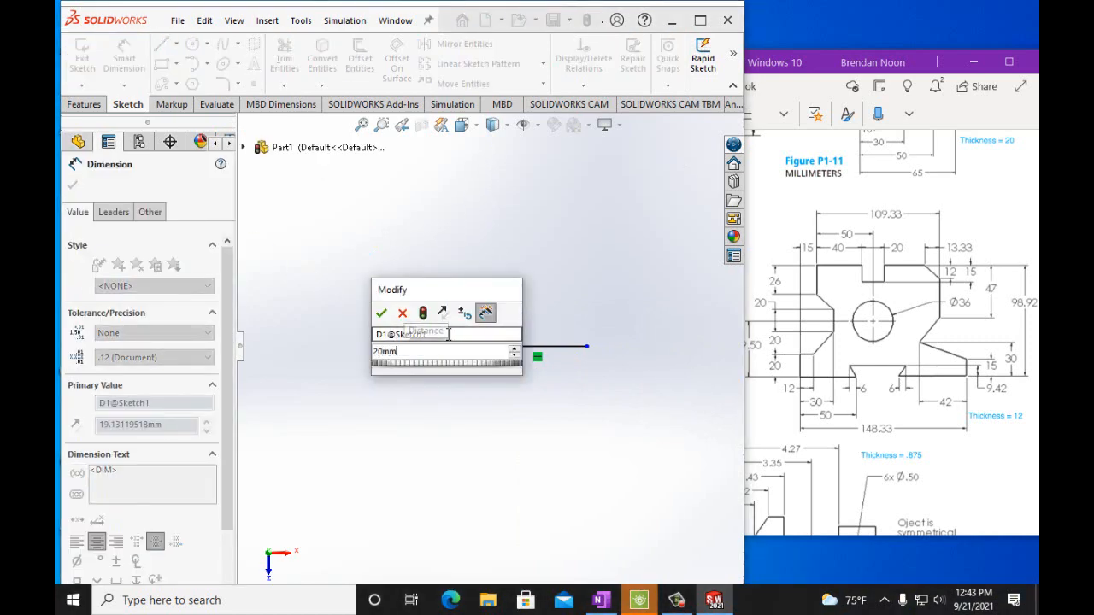
pyautogui.click(382, 313)
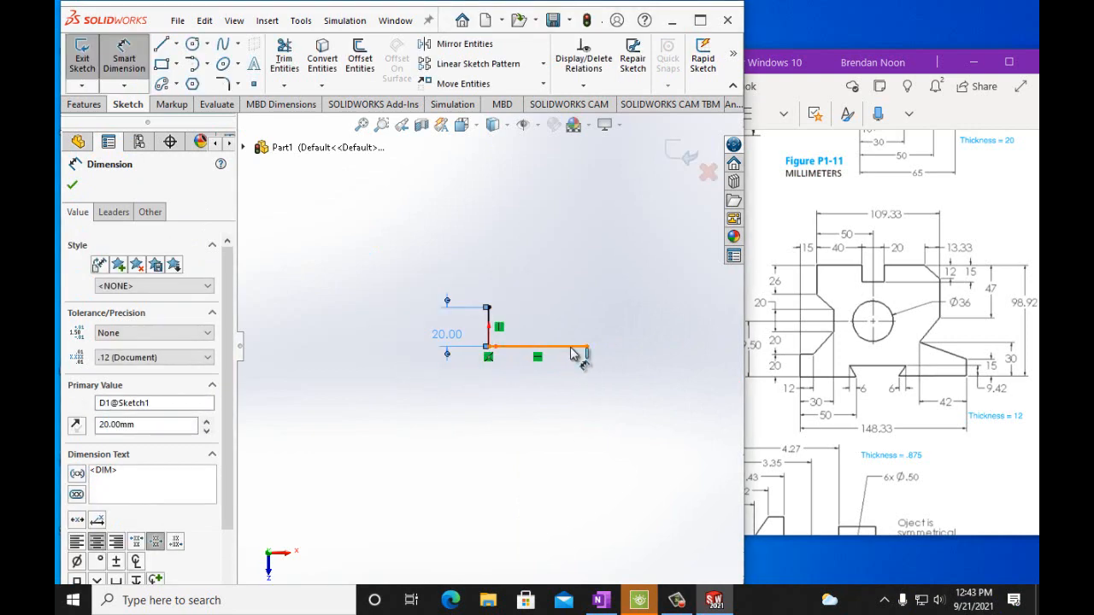
# Step: Dimension the horizontal line to 50 mm, placing the dimension below it
pyautogui.click(576, 347)
pyautogui.click(588, 447)
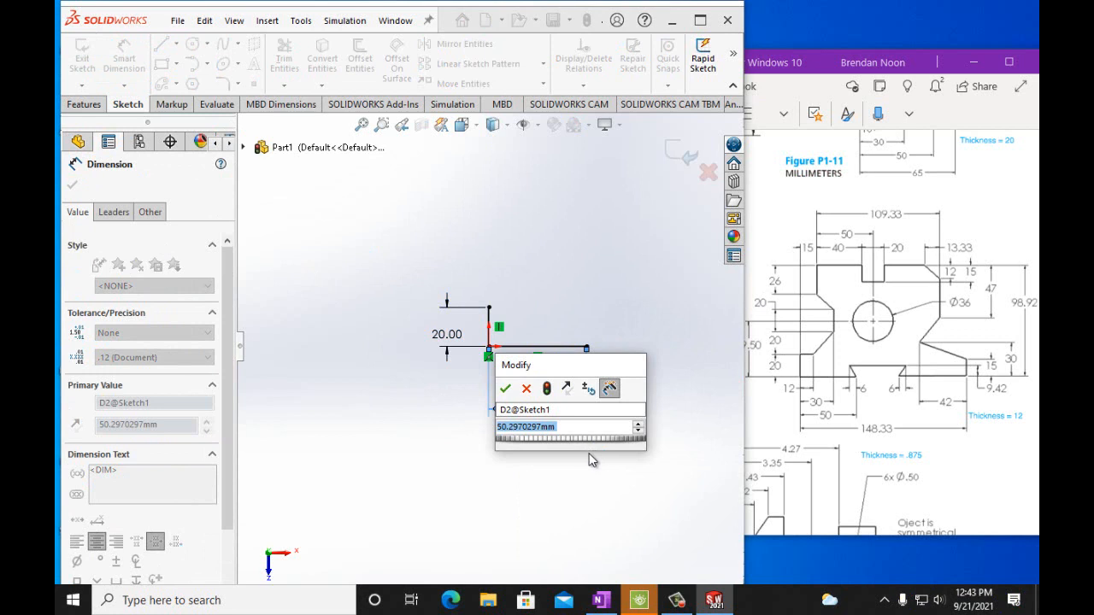
pyautogui.write('50.0')
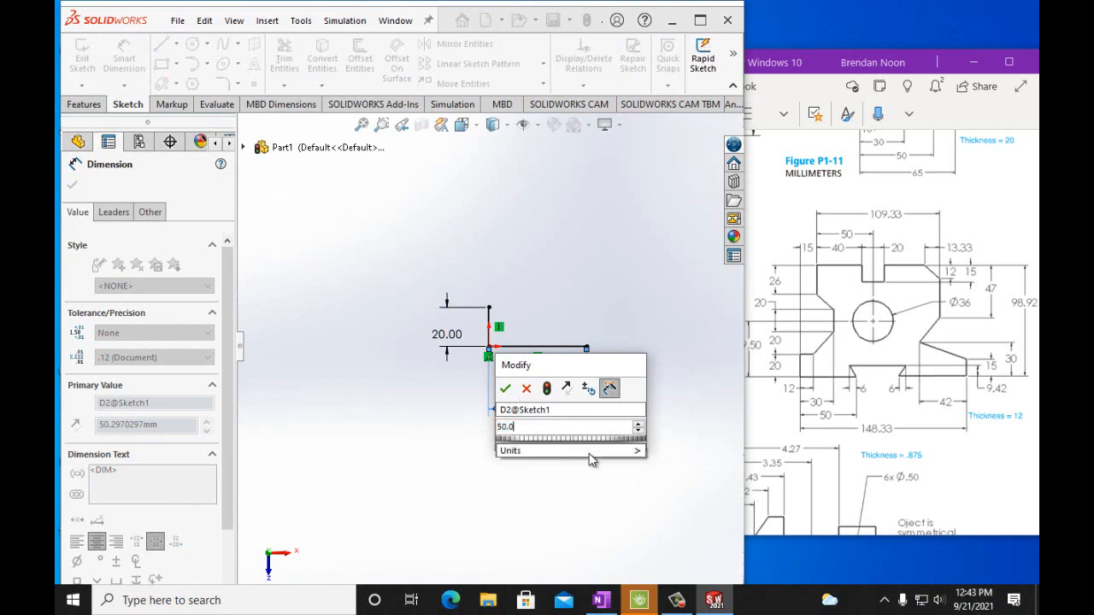
pyautogui.write('0mm')
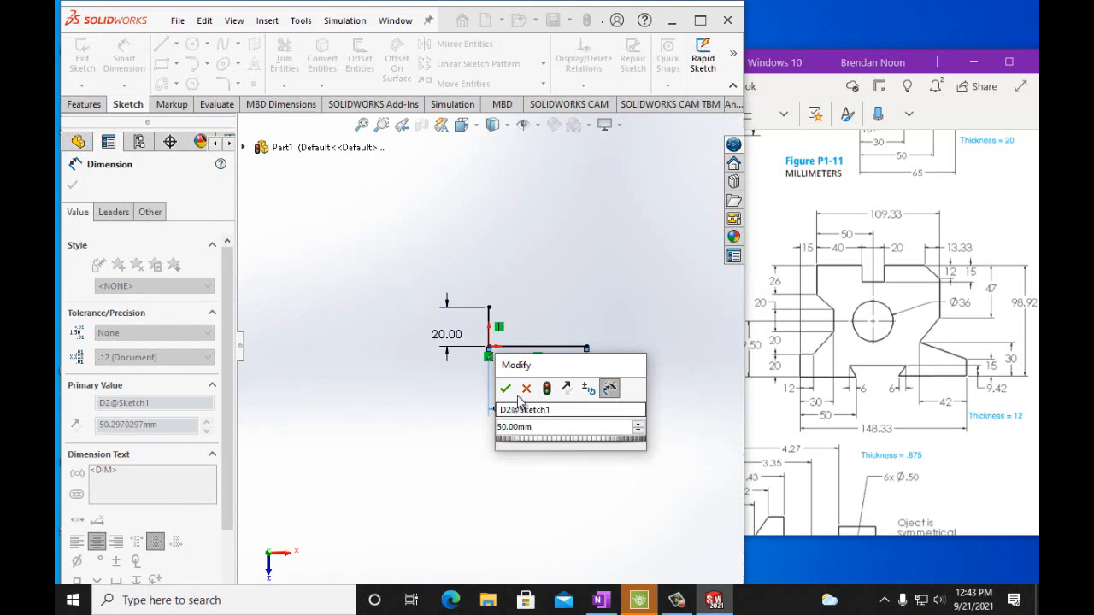
pyautogui.press('Return')
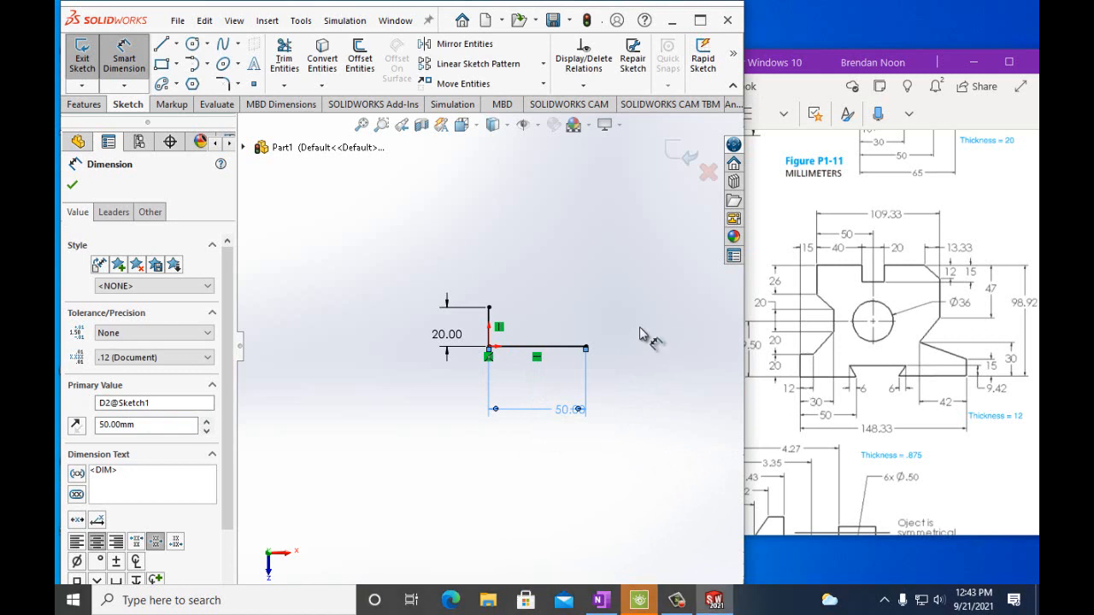
# Step: Sketch a horizontal line about 12 mm long rightward from the upper end of the 20 mm vertical line
pyautogui.click(162, 46)
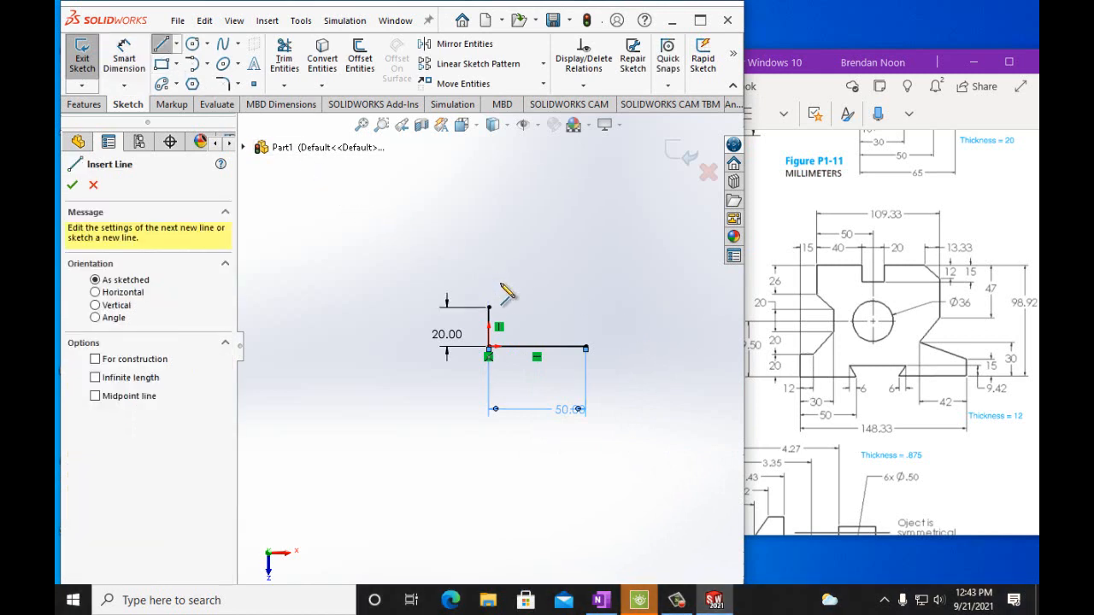
pyautogui.click(489, 308)
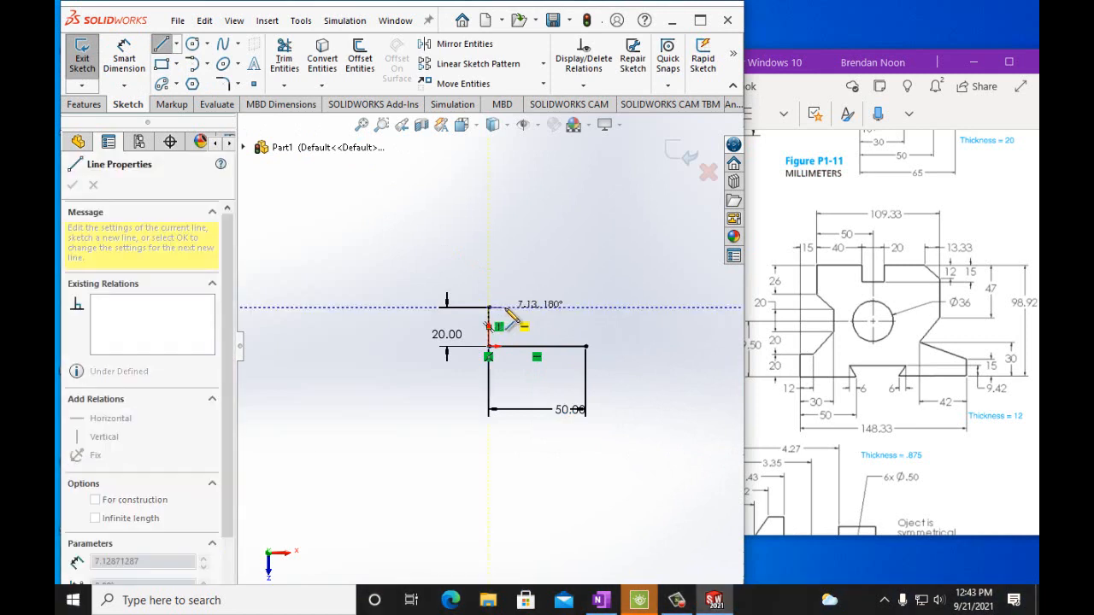
pyautogui.click(513, 308)
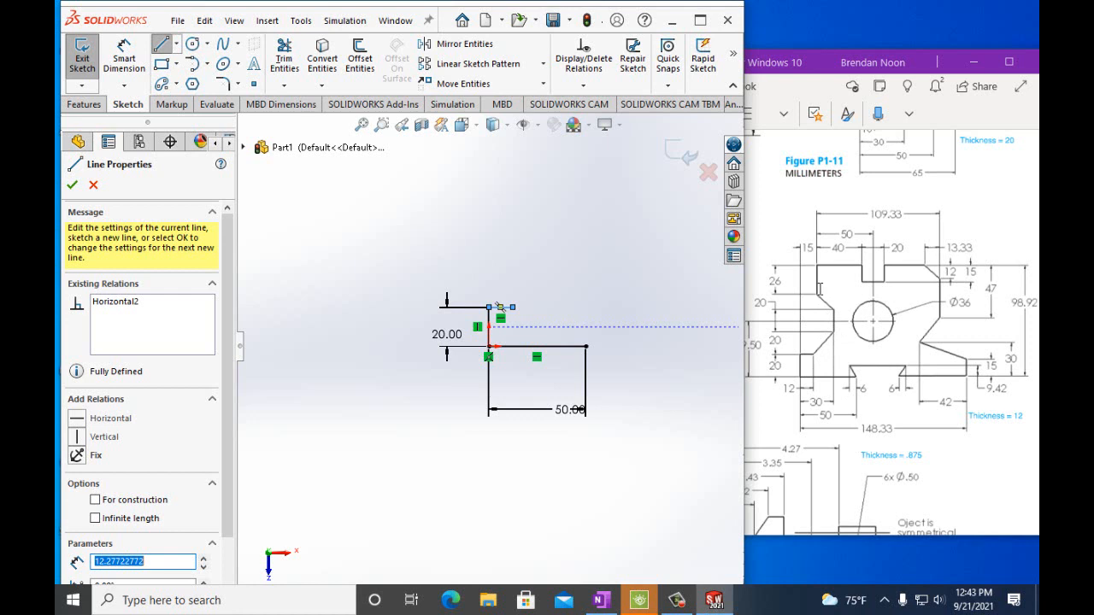
# Step: Dimension the short horizontal line to 12 mm, placing the dimension above it
pyautogui.click(124, 56)
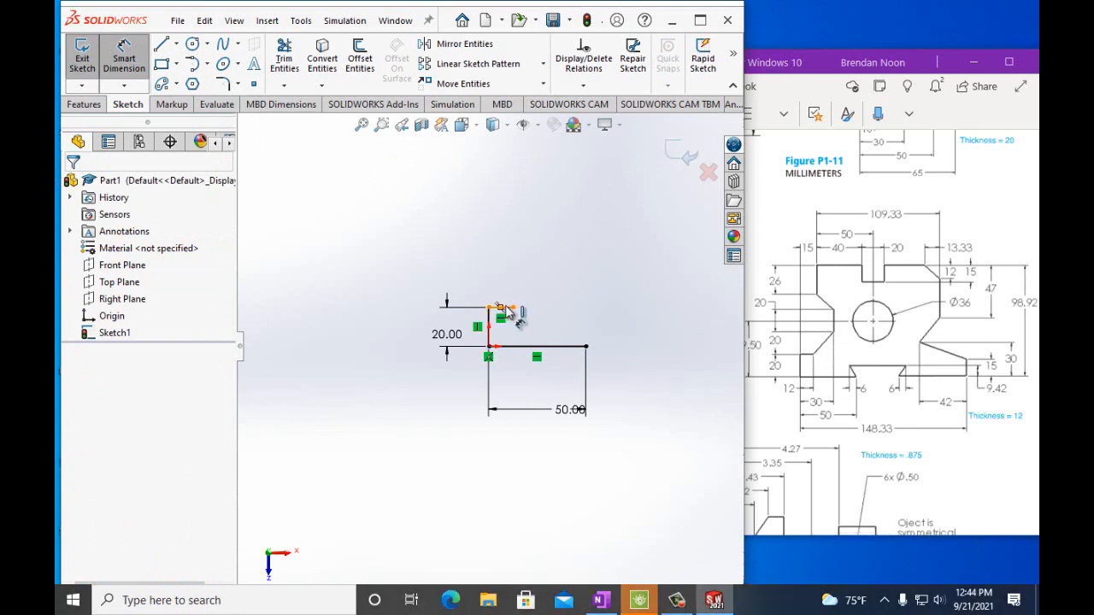
pyautogui.scroll(-3, 507, 313)
pyautogui.click(482, 322)
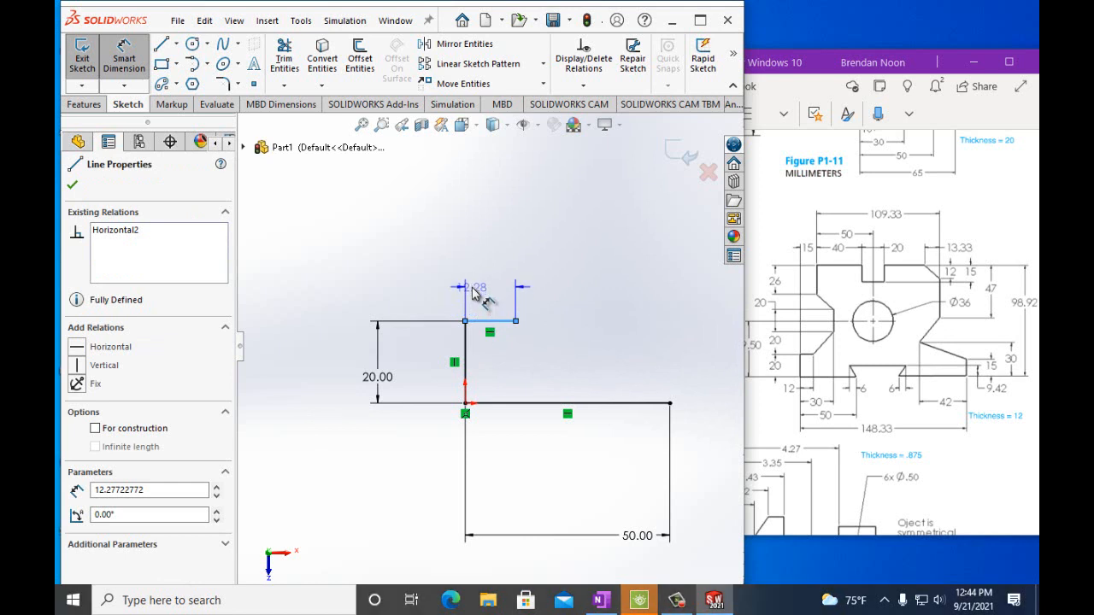
pyautogui.click(477, 294)
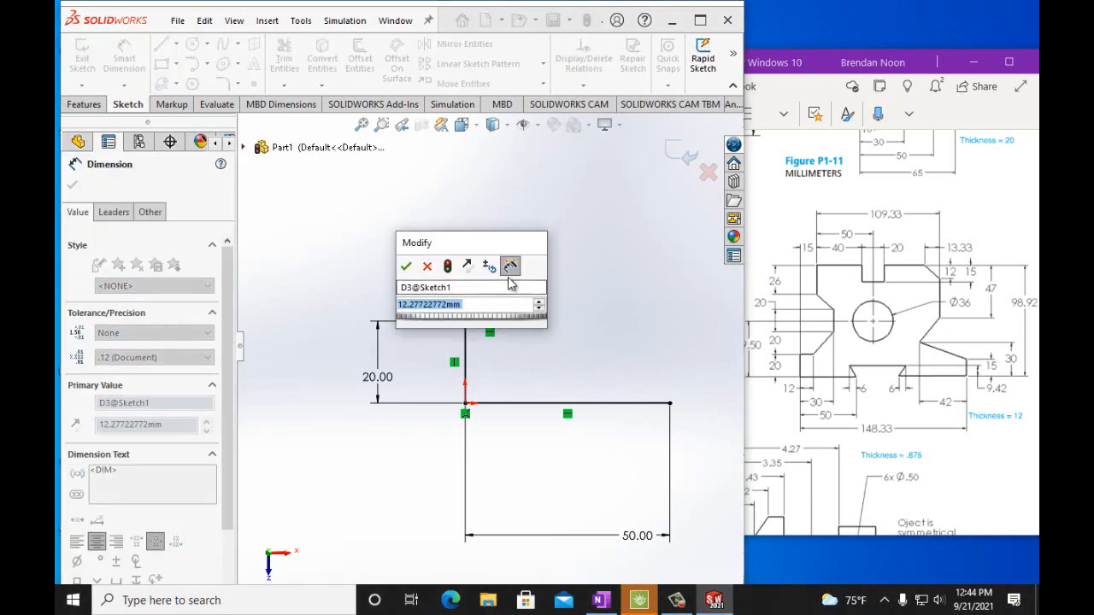
pyautogui.write('12.00m')
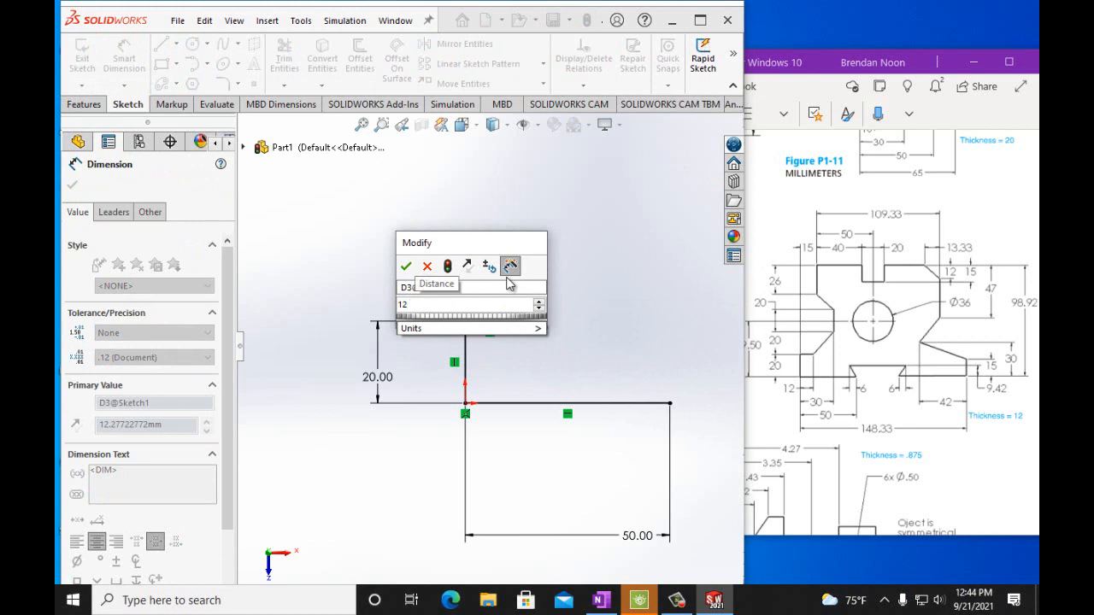
pyautogui.click(407, 268)
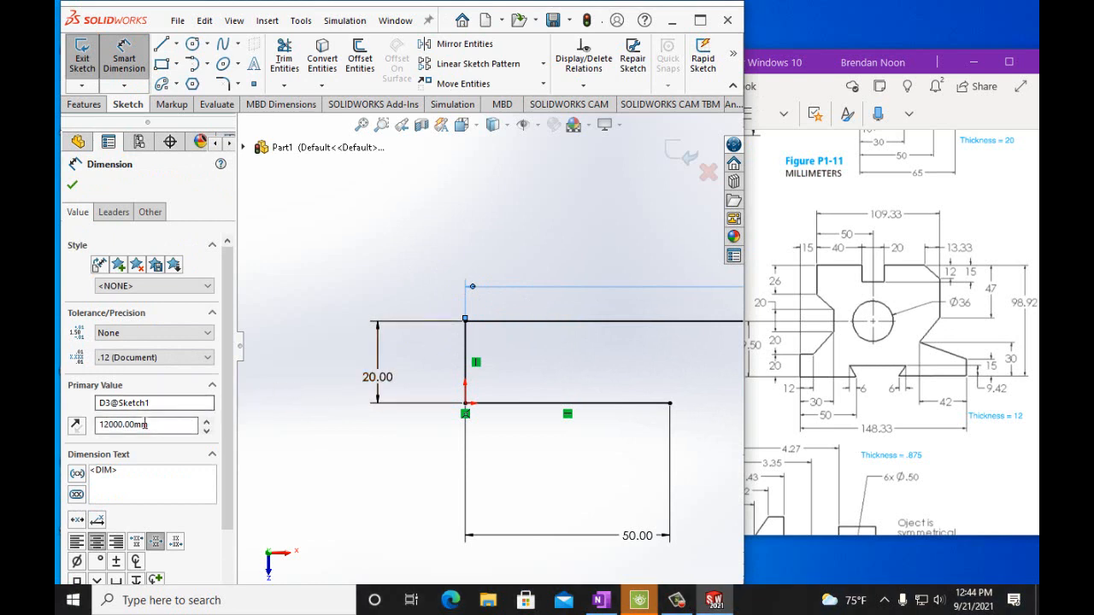
pyautogui.click(123, 425)
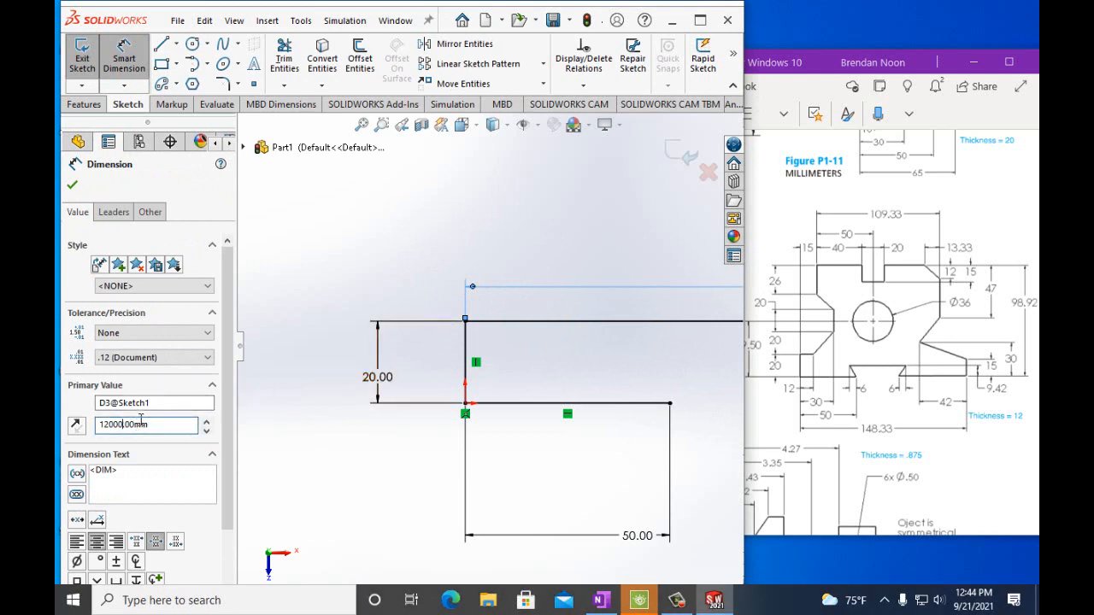
pyautogui.press('BackSpace')
pyautogui.press('BackSpace')
pyautogui.press('BackSpace')
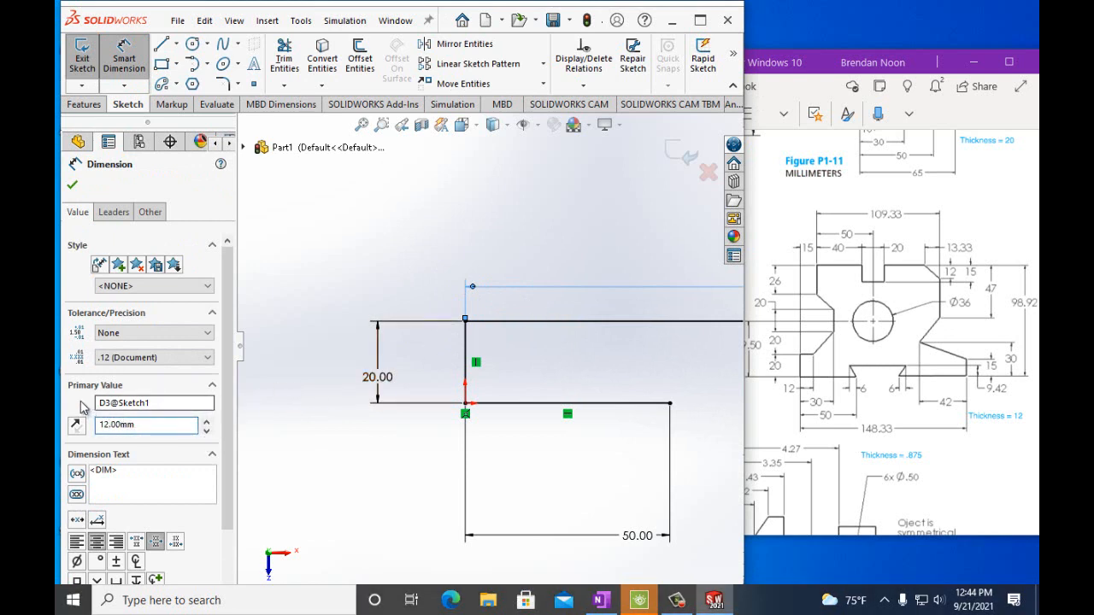
pyautogui.press('Return')
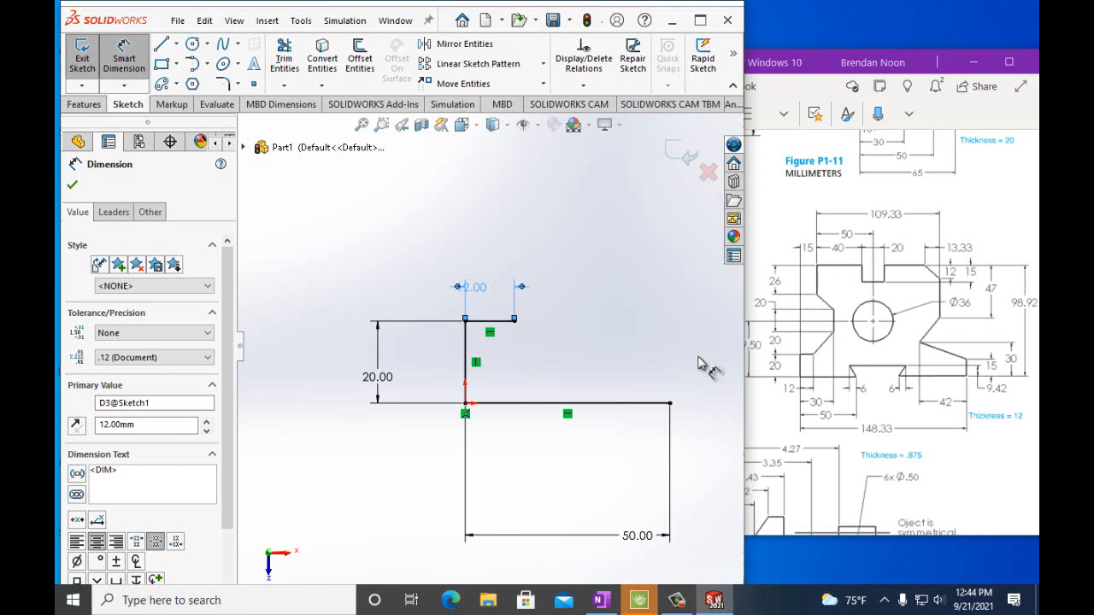
# Step: From the free end of the 12 mm line, sketch a line about 25 mm long slanting up and right, continued by a vertical line upward
pyautogui.scroll(-3, 675, 338)
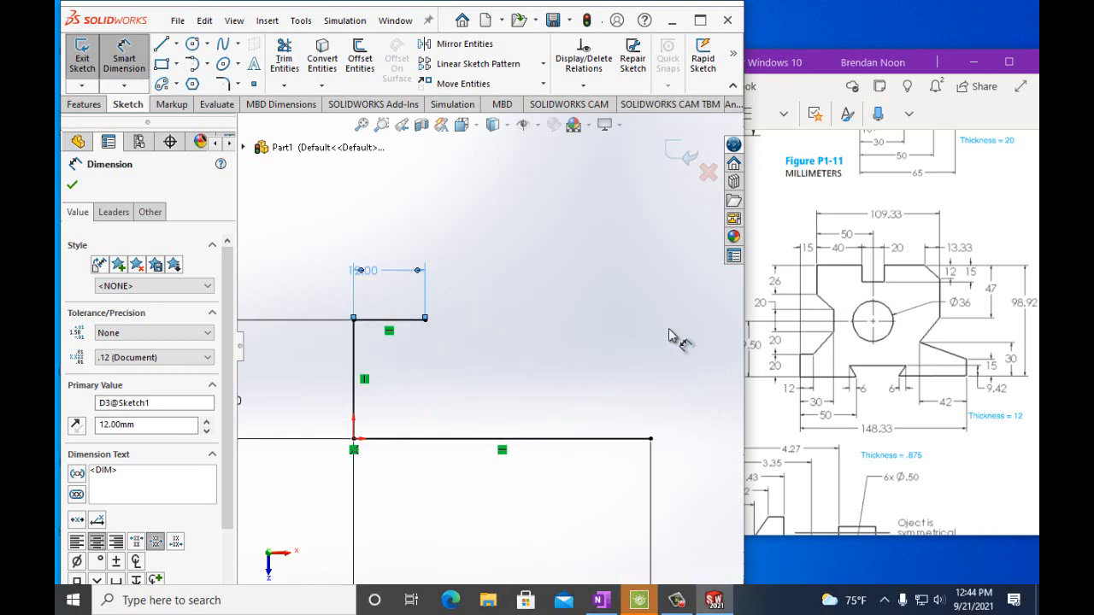
pyautogui.scroll(3, 576, 313)
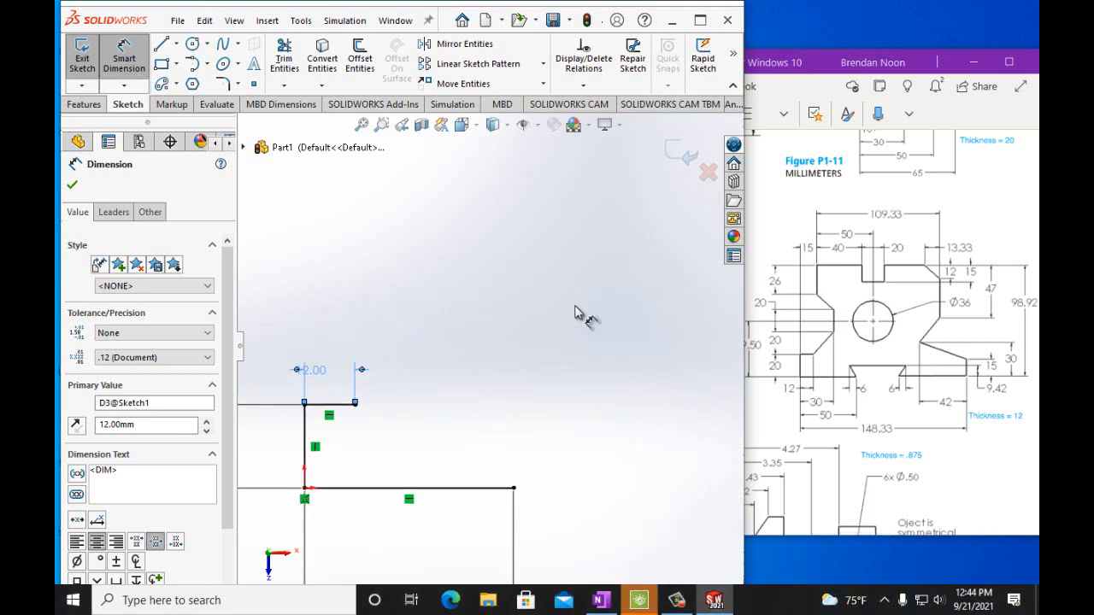
pyautogui.scroll(2, 575, 309)
pyautogui.scroll(3, 575, 309)
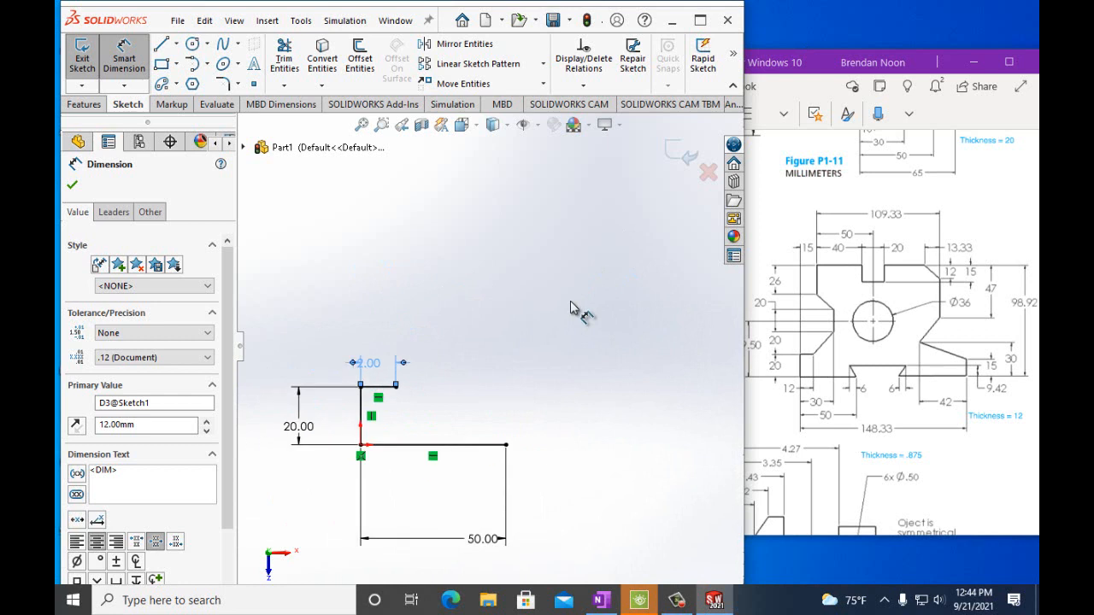
pyautogui.scroll(-2, 612, 293)
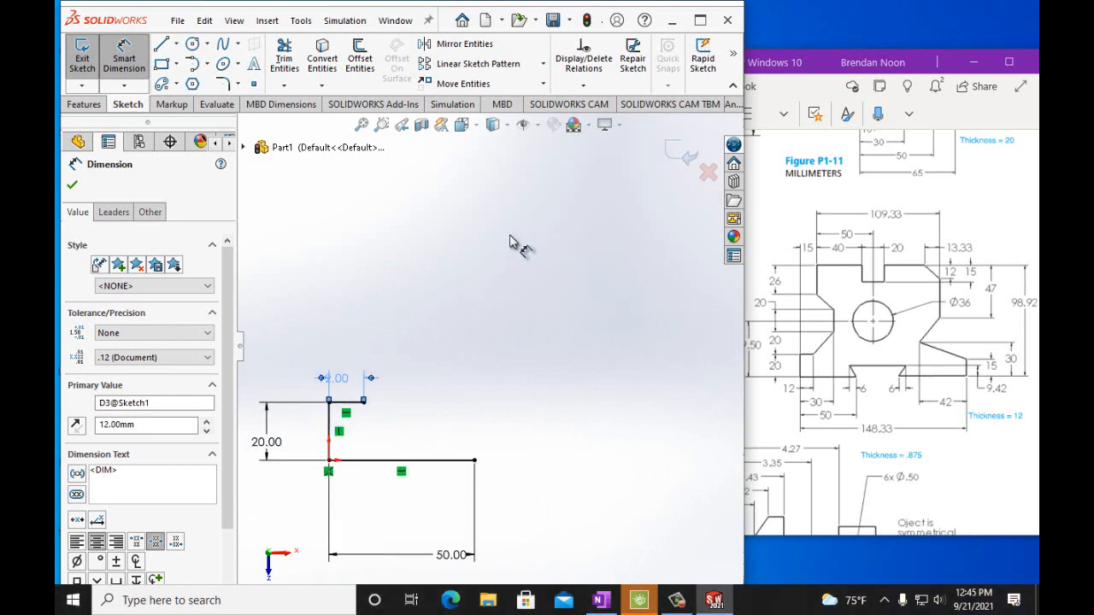
pyautogui.scroll(-2, 457, 231)
pyautogui.scroll(2, 456, 232)
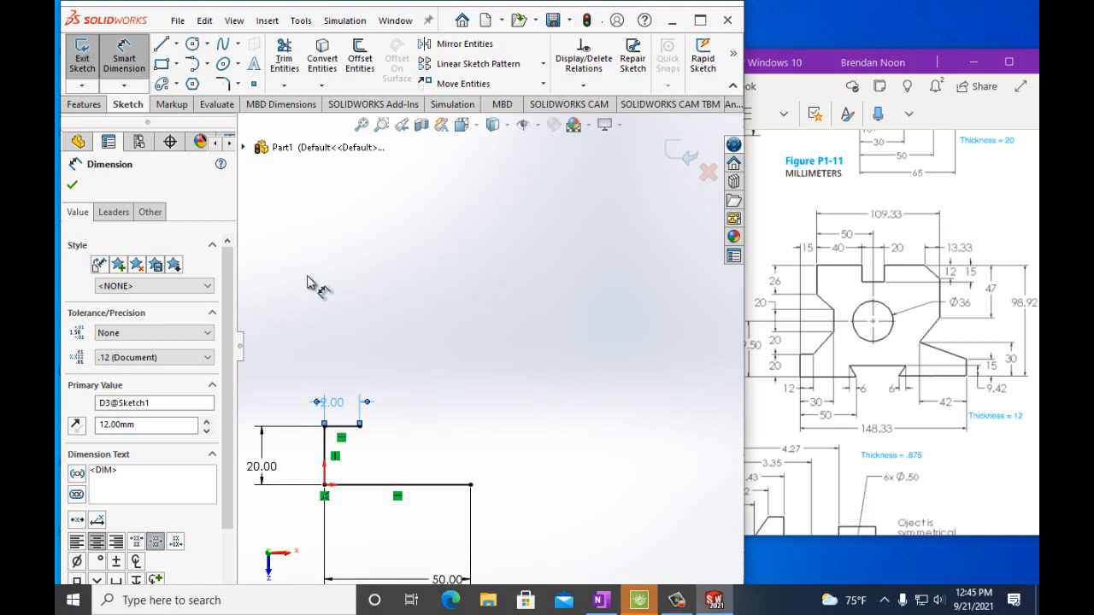
pyautogui.scroll(-1, 385, 316)
pyautogui.scroll(1, 568, 423)
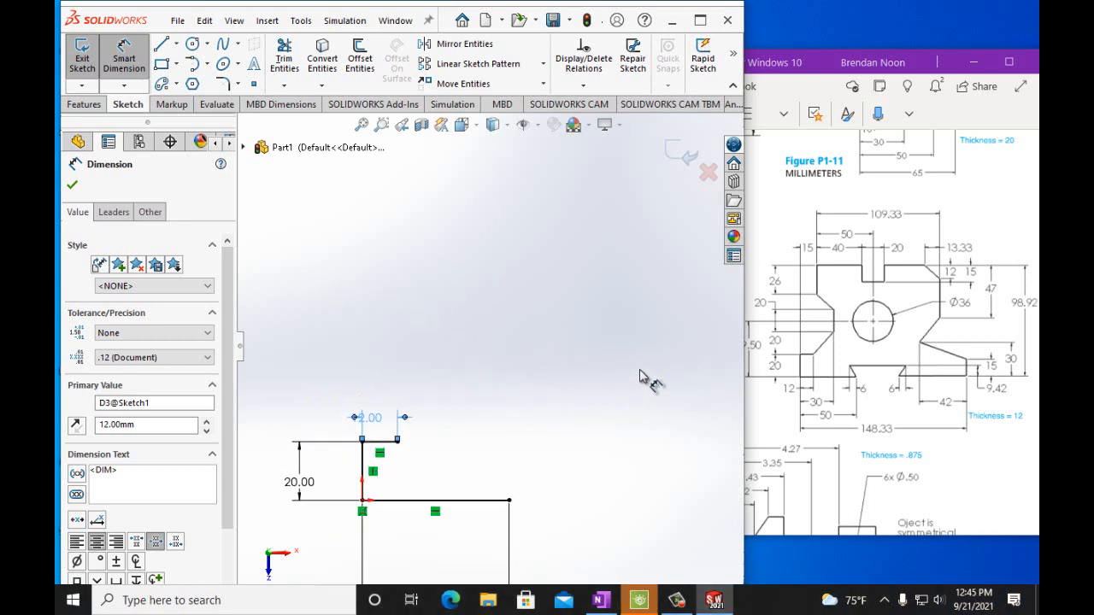
pyautogui.scroll(-1, 633, 342)
pyautogui.scroll(1, 630, 324)
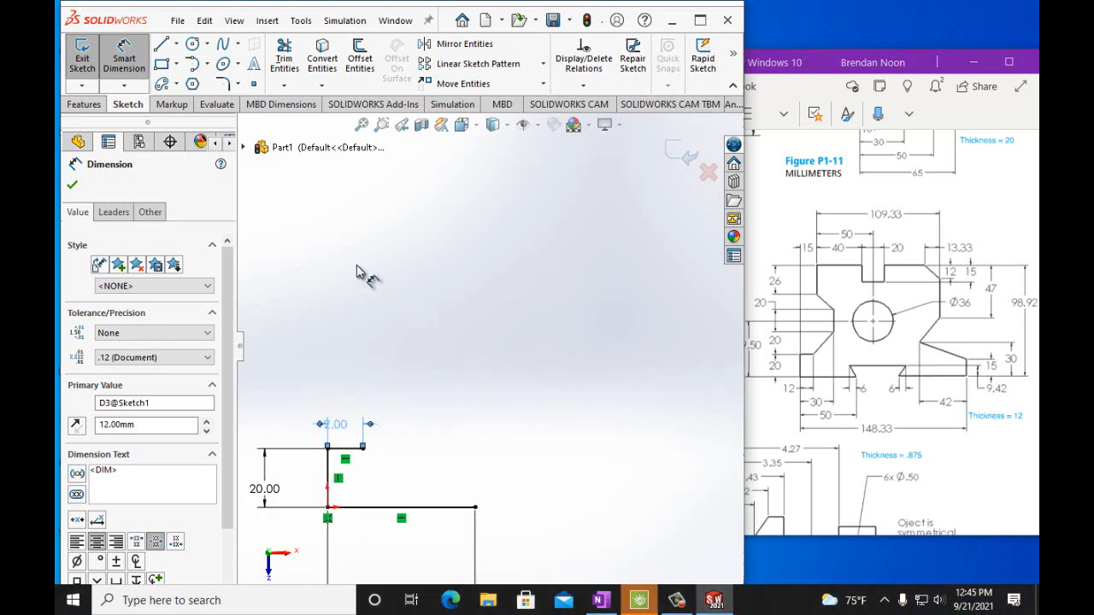
pyautogui.scroll(-1, 368, 270)
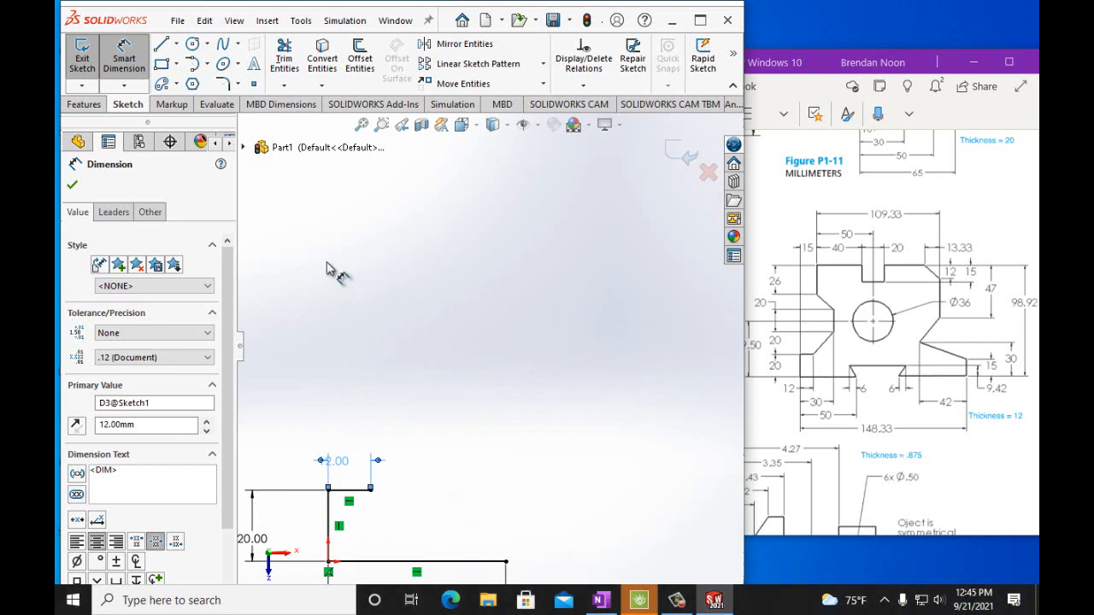
pyautogui.press('l')
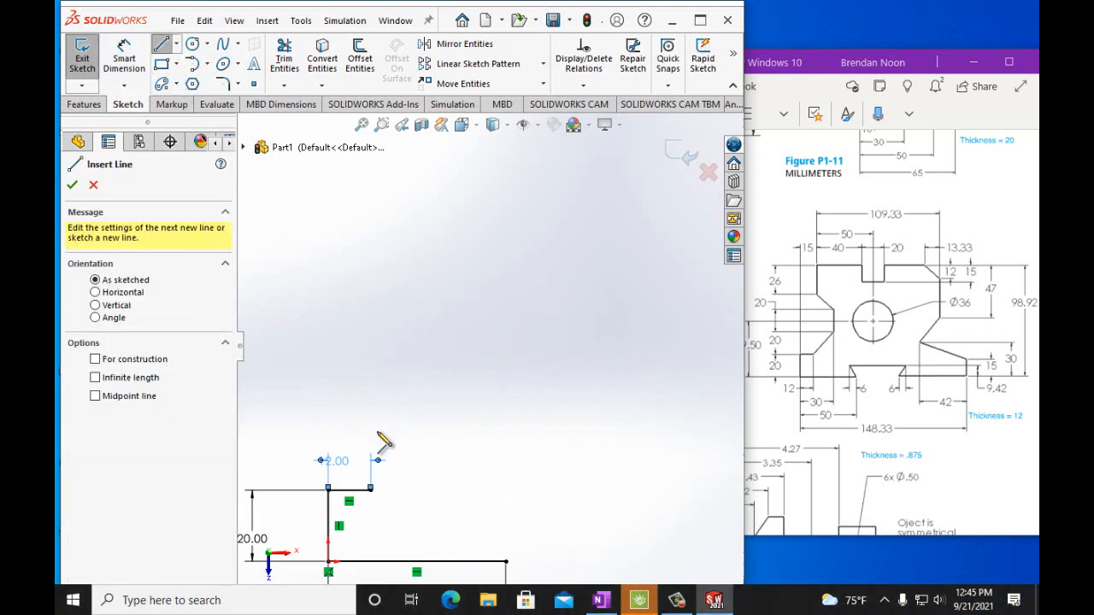
pyautogui.click(371, 490)
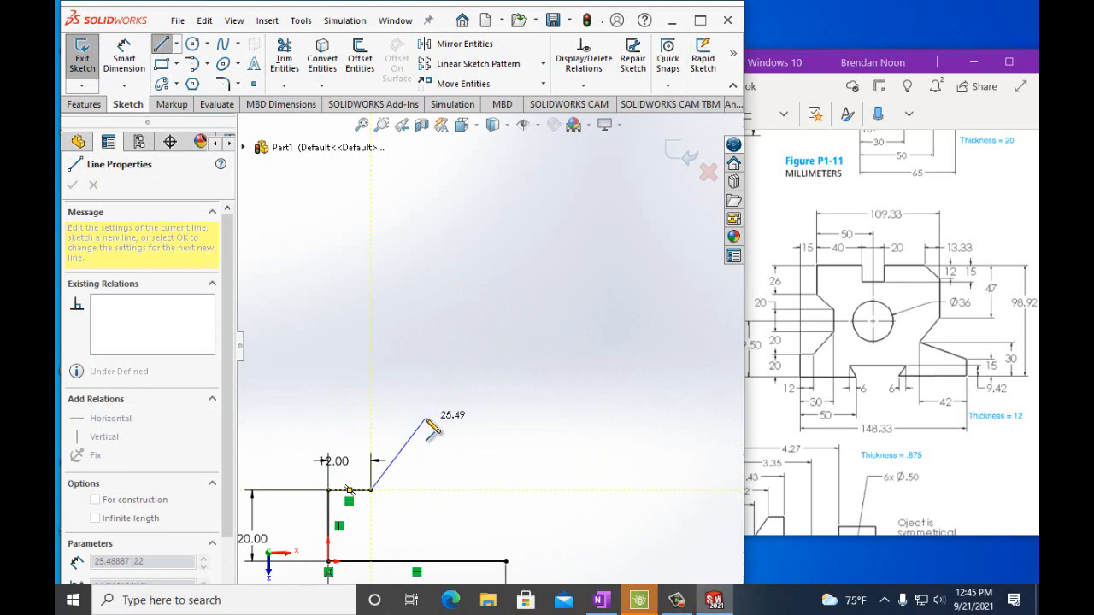
pyautogui.click(426, 419)
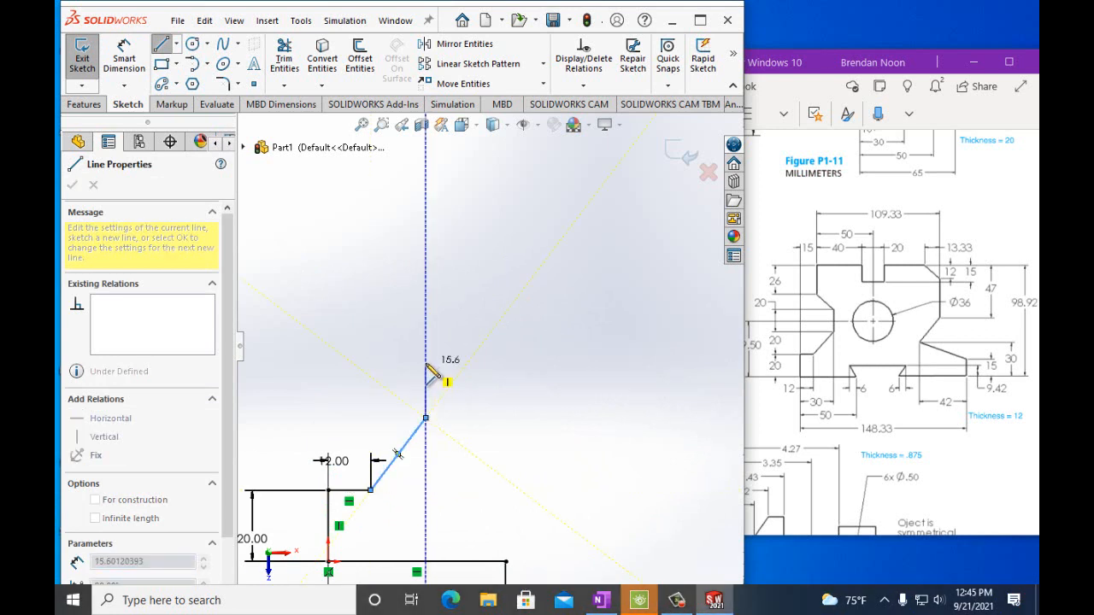
pyautogui.click(426, 357)
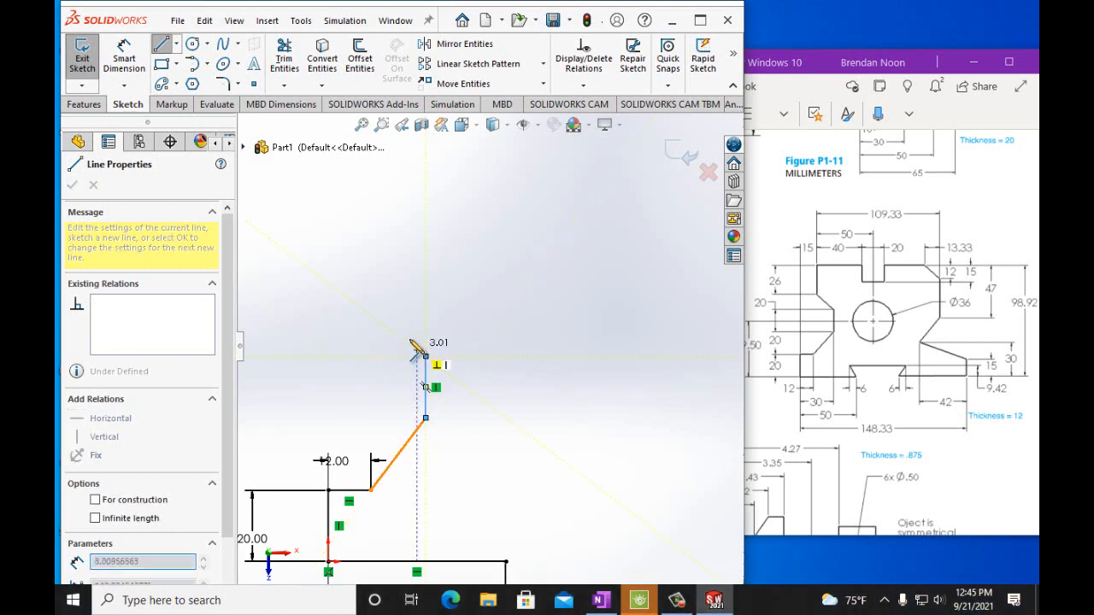
# Step: Continue the outline with a line slanting up and left, a vertical line about 19 mm long upward and a horizontal line about 28 mm long rightward
pyautogui.click(388, 309)
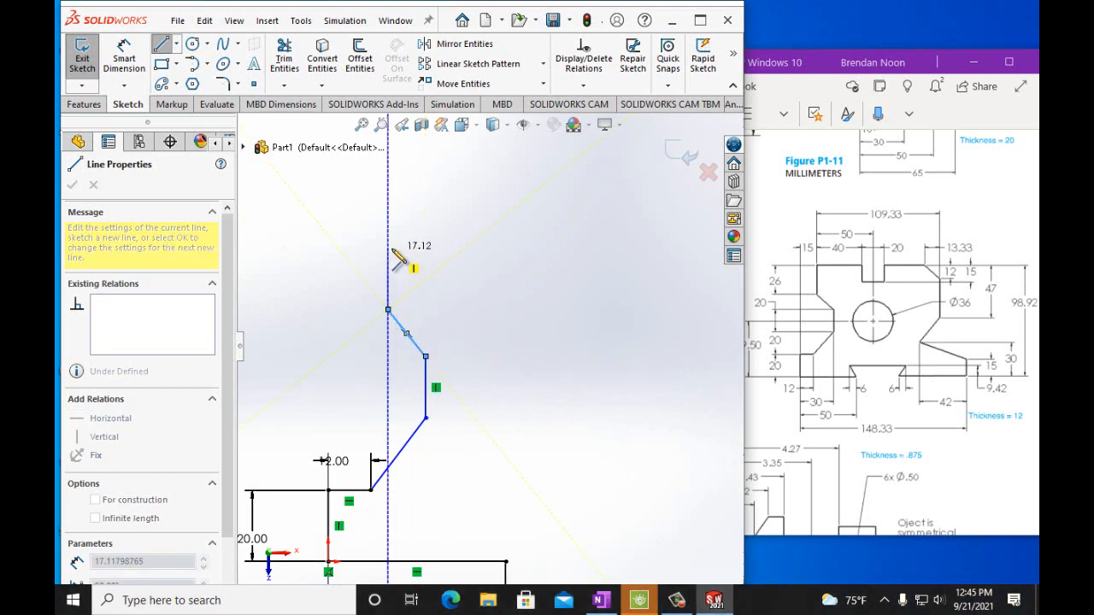
pyautogui.click(388, 243)
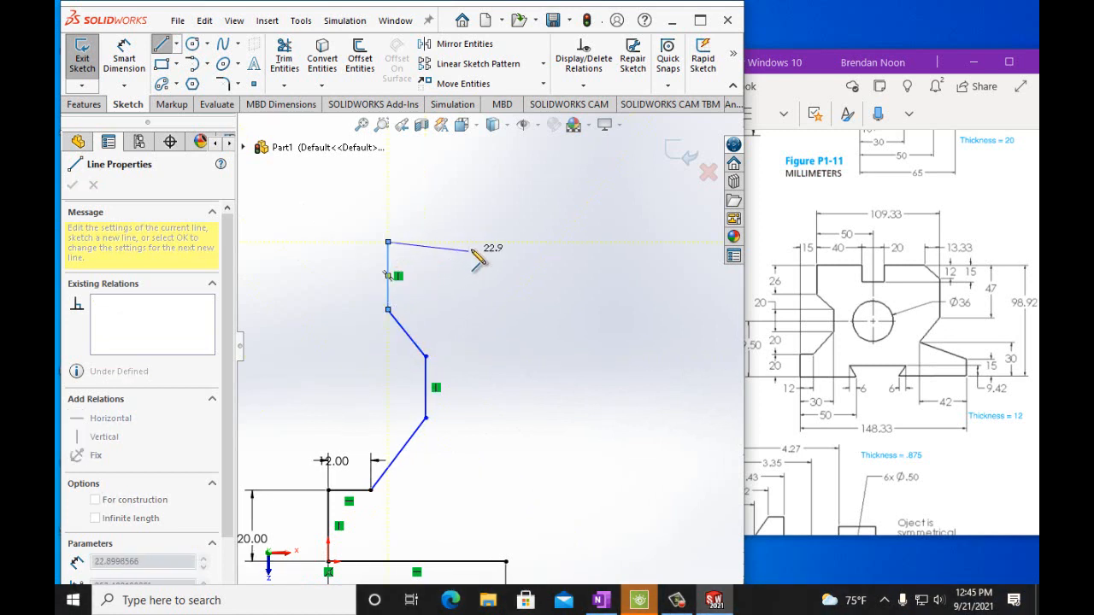
pyautogui.click(489, 243)
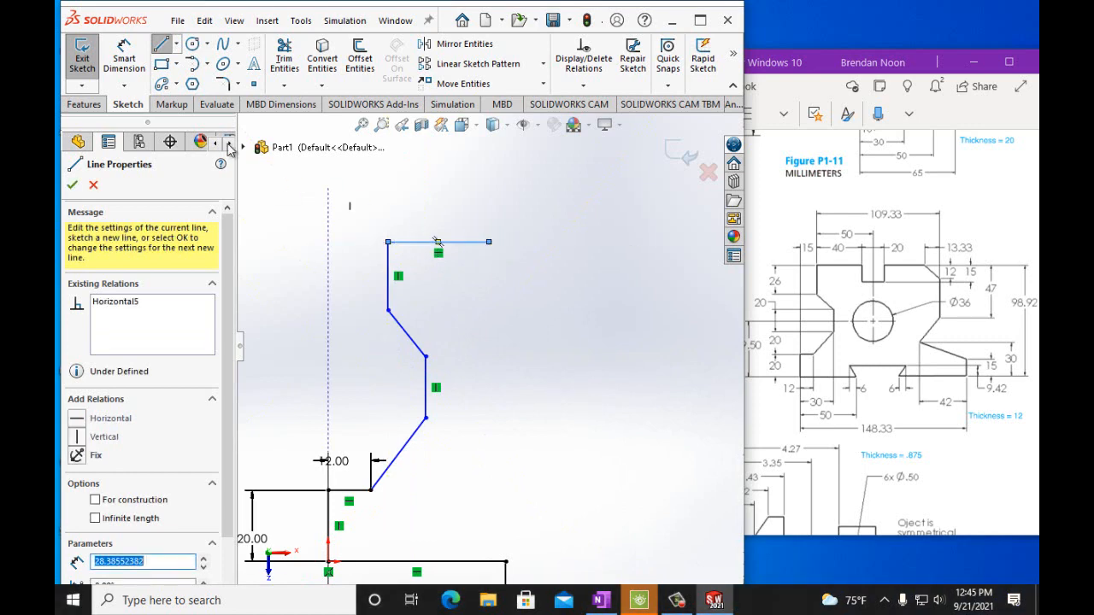
pyautogui.press('Escape')
pyautogui.press('Escape')
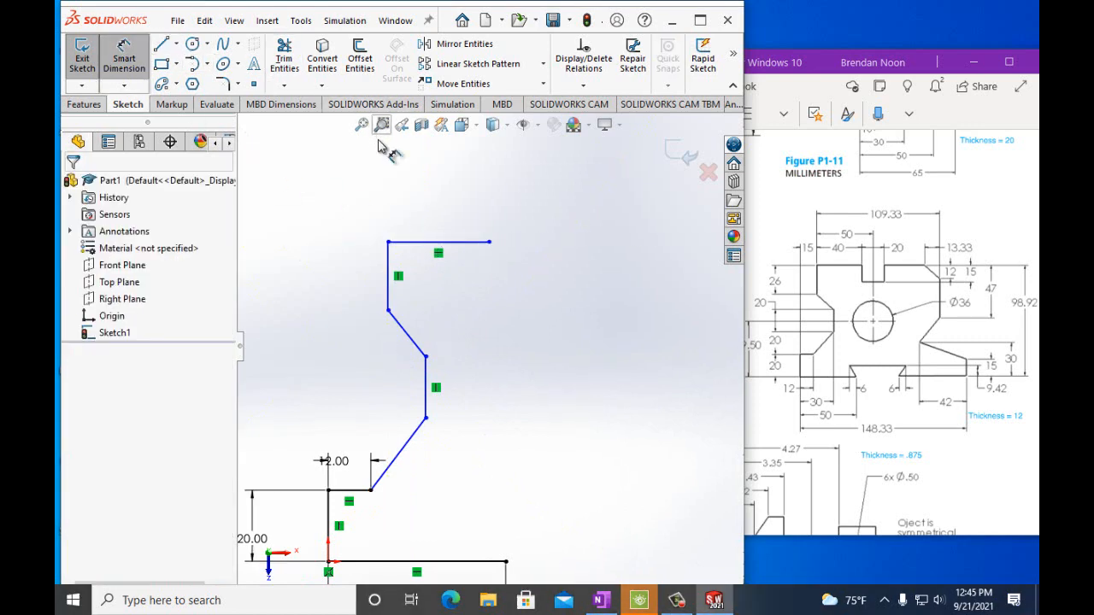
# Step: Dimension the topmost horizontal line to 40 mm, placing the dimension above it
pyautogui.click(442, 244)
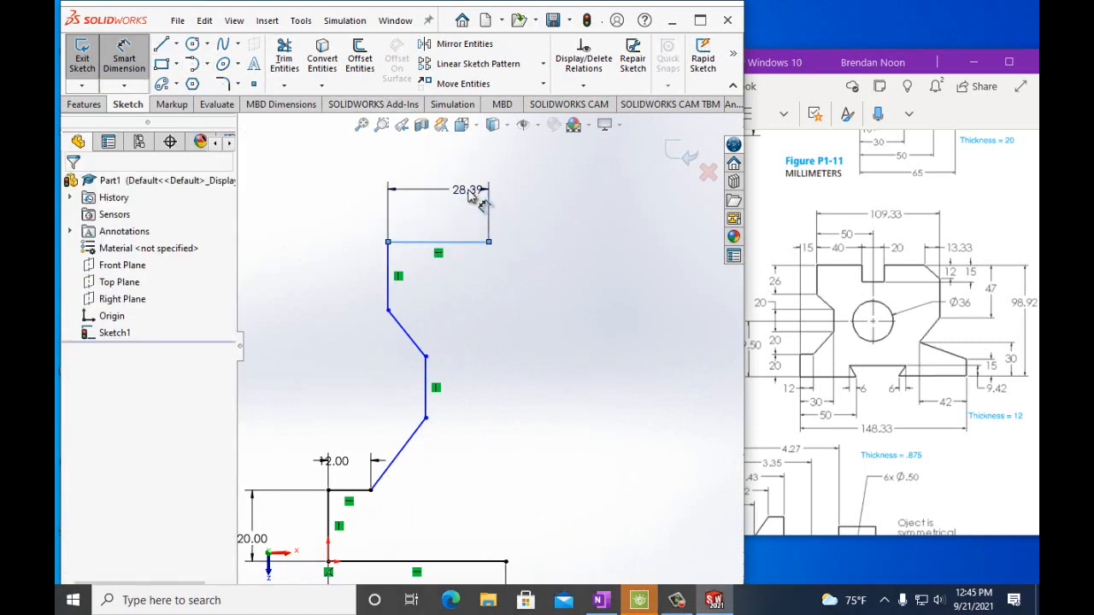
pyautogui.click(469, 195)
pyautogui.write('40mm')
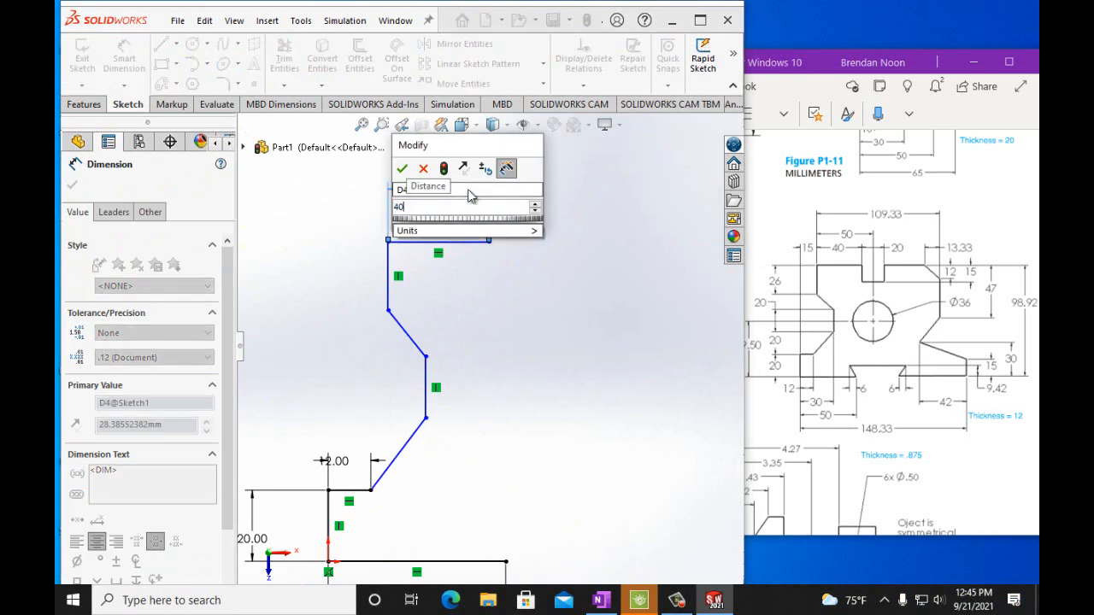
pyautogui.click(402, 171)
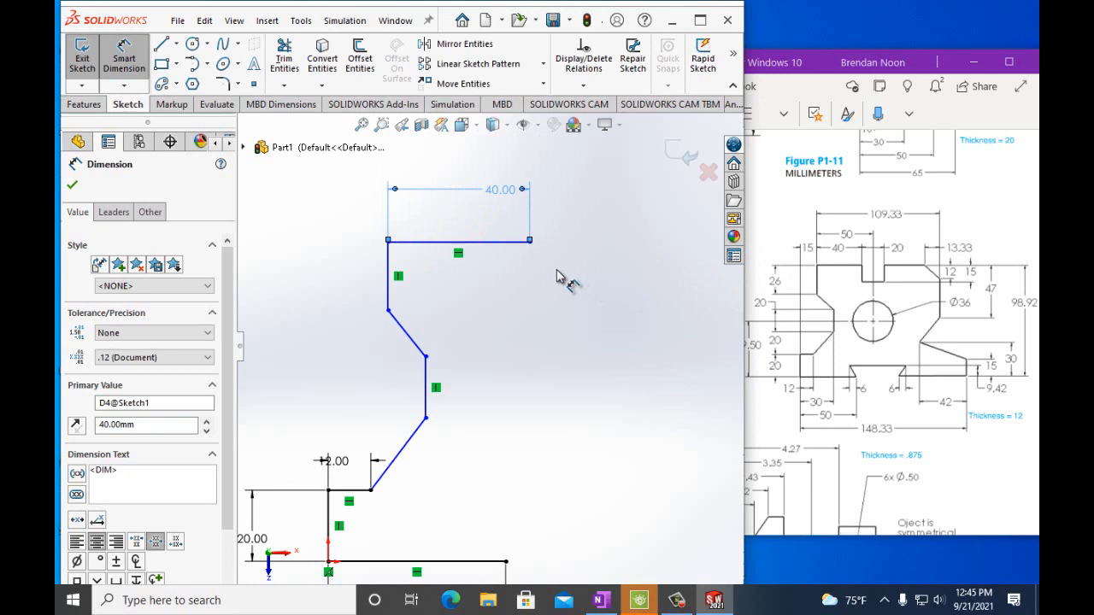
# Step: Dimension the upper vertical line below the outline's top-left corner to 26 mm, placing the dimension on its left side
pyautogui.click(387, 272)
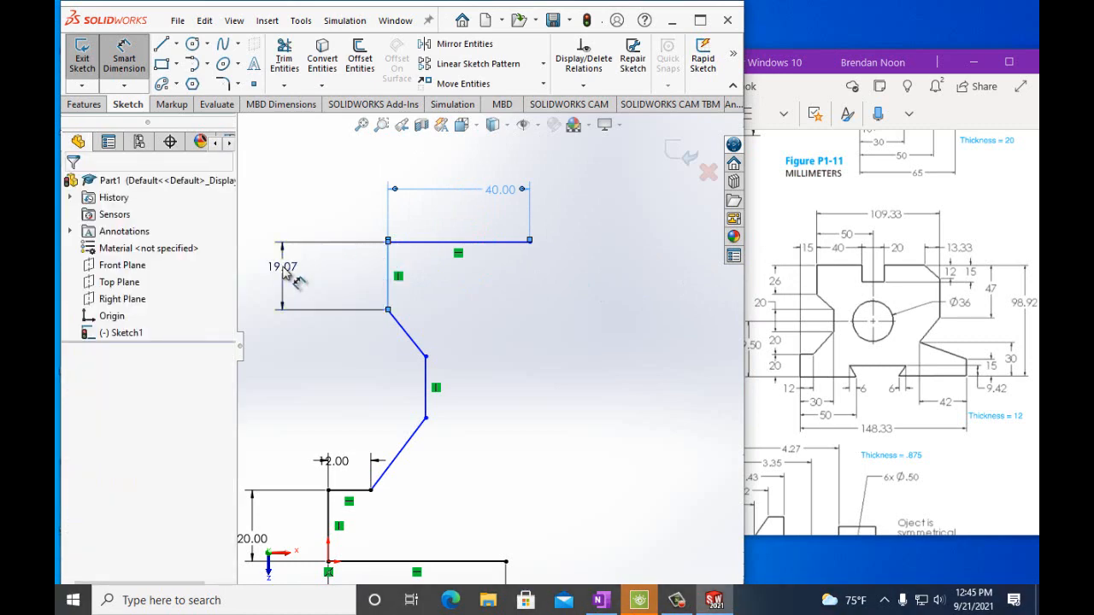
pyautogui.click(297, 271)
pyautogui.write('26mm')
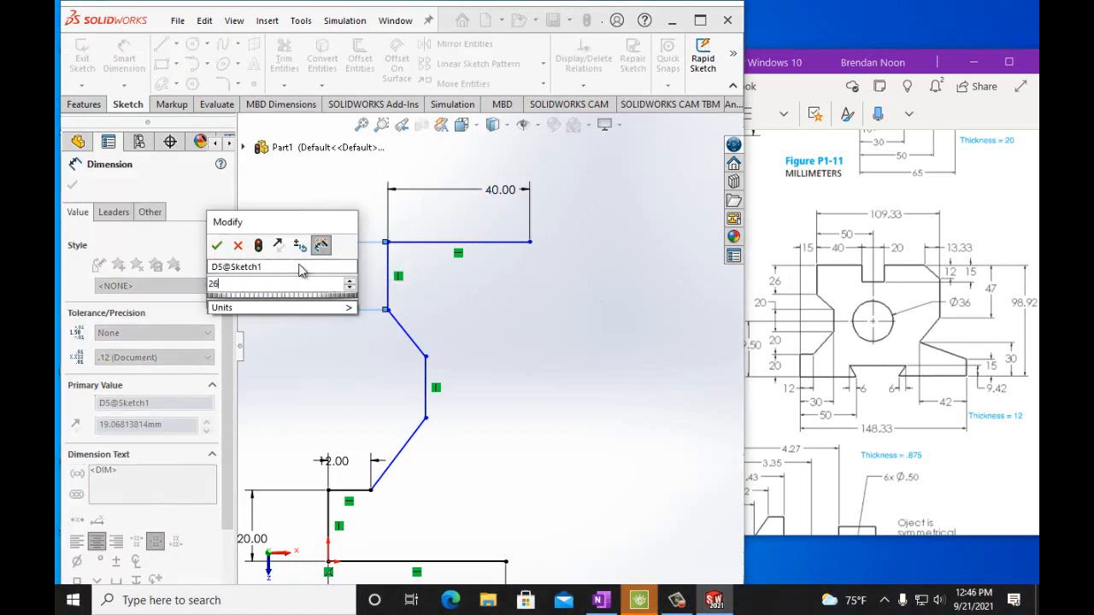
pyautogui.click(216, 246)
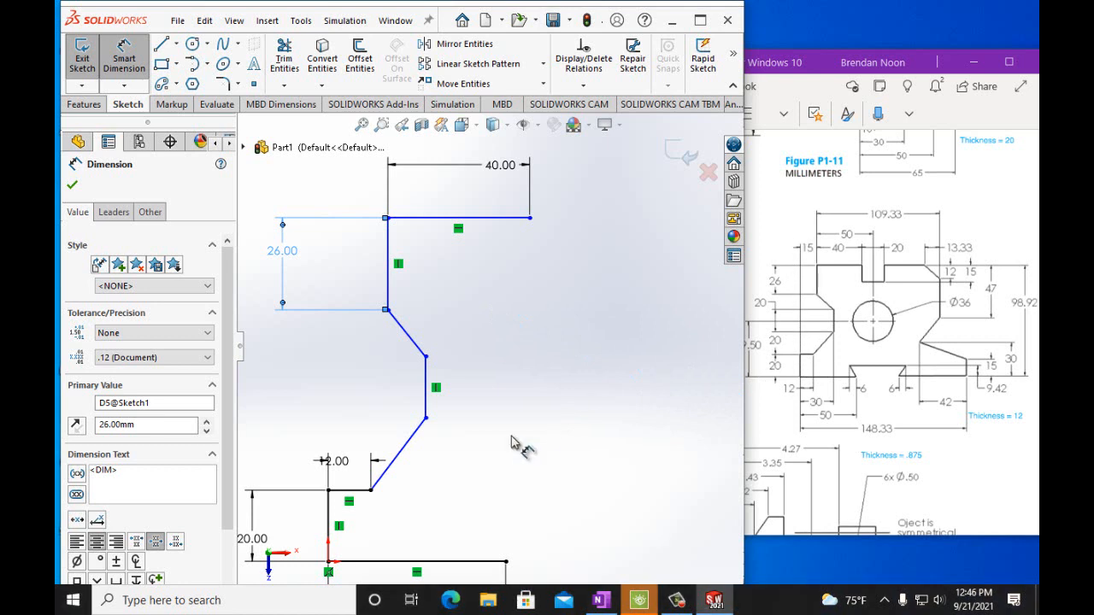
# Step: Dimension the horizontal distance between the left end of the 12 mm line and the outline's top-left corner to 15 mm, placed above
pyautogui.click(329, 492)
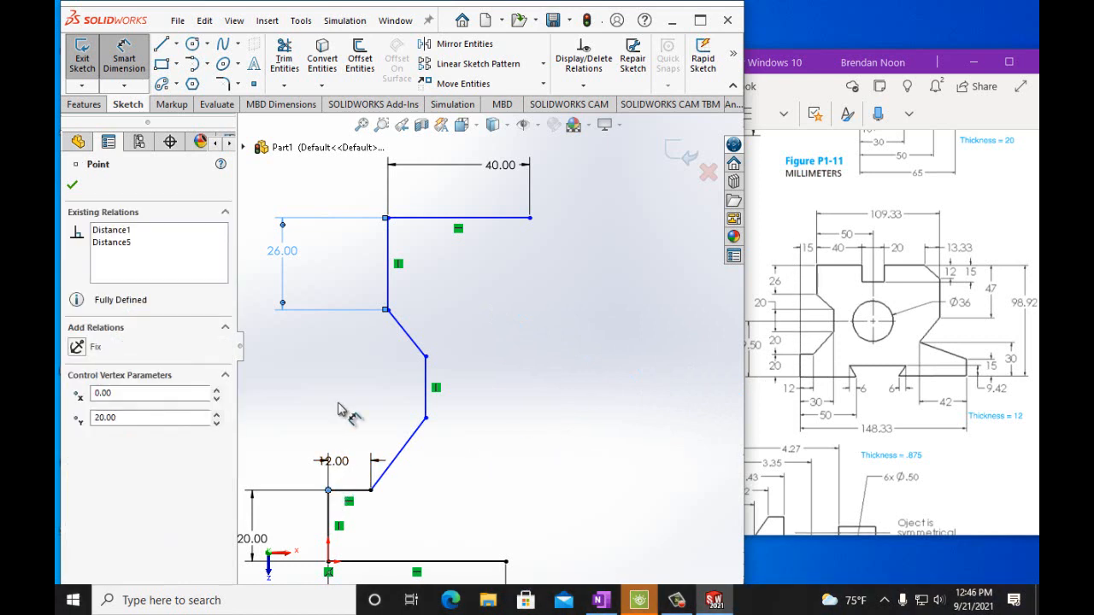
pyautogui.click(389, 218)
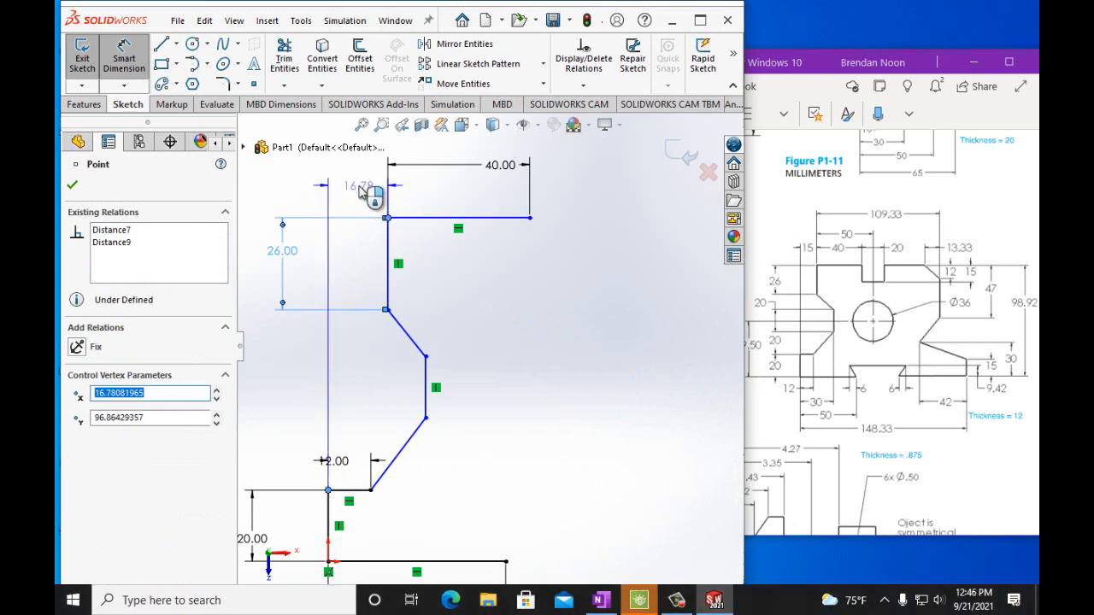
pyautogui.click(360, 193)
pyautogui.write('15mm')
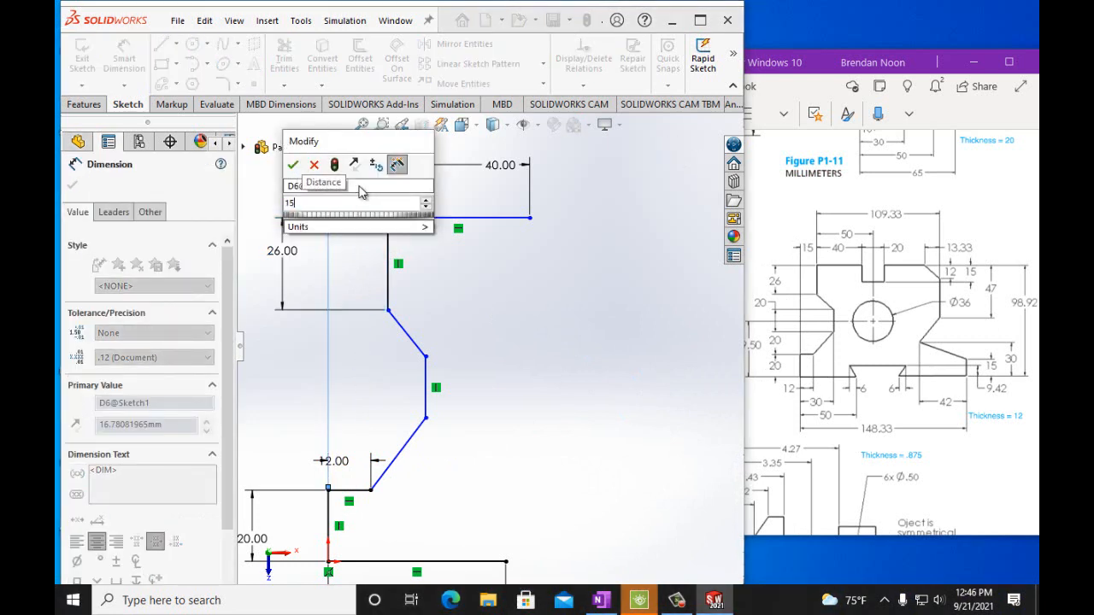
pyautogui.click(293, 165)
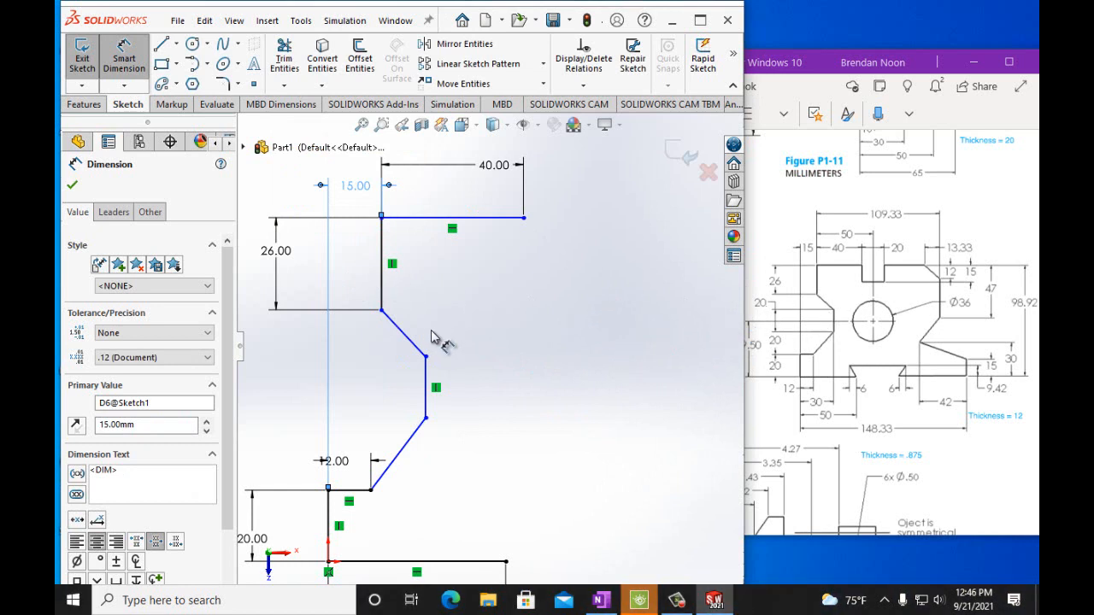
# Step: Dimension the middle vertical line between the two slanted lines to 20 mm, placing the dimension on its left side
pyautogui.click(426, 380)
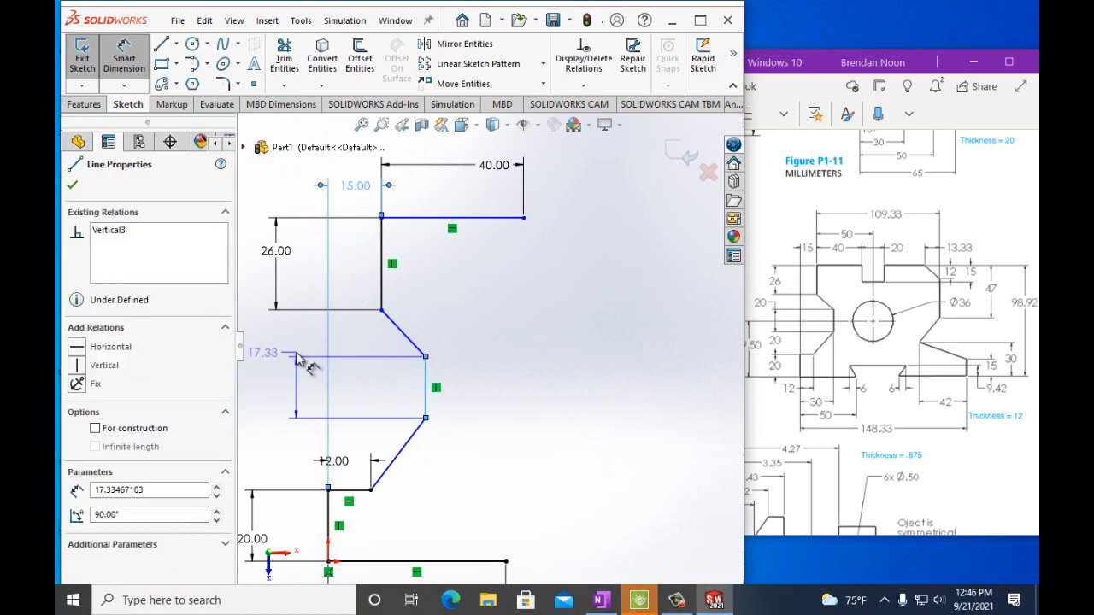
pyautogui.click(299, 360)
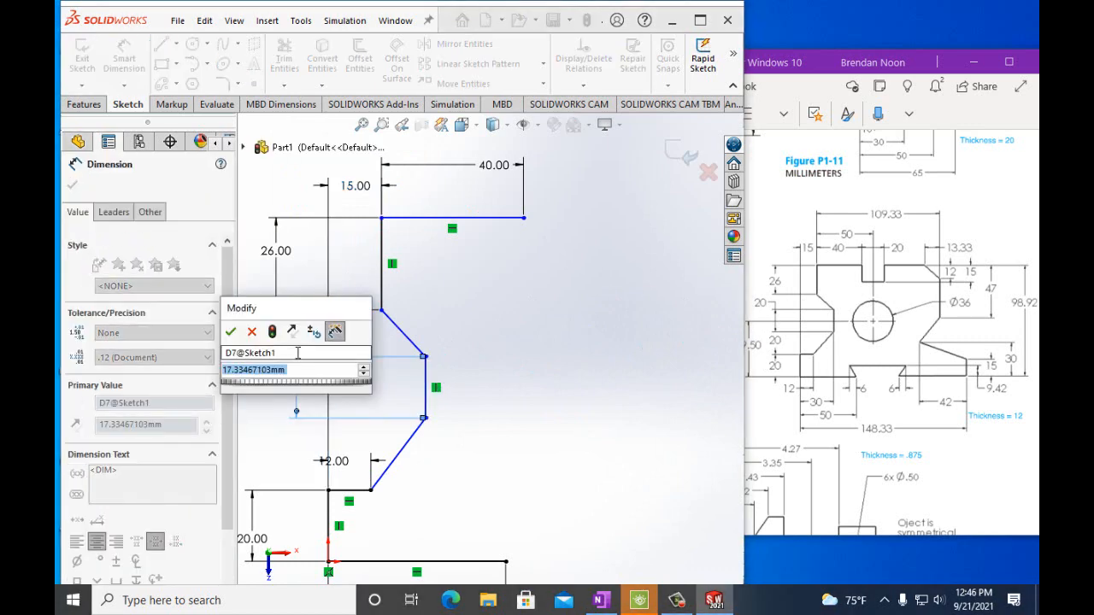
pyautogui.write('20')
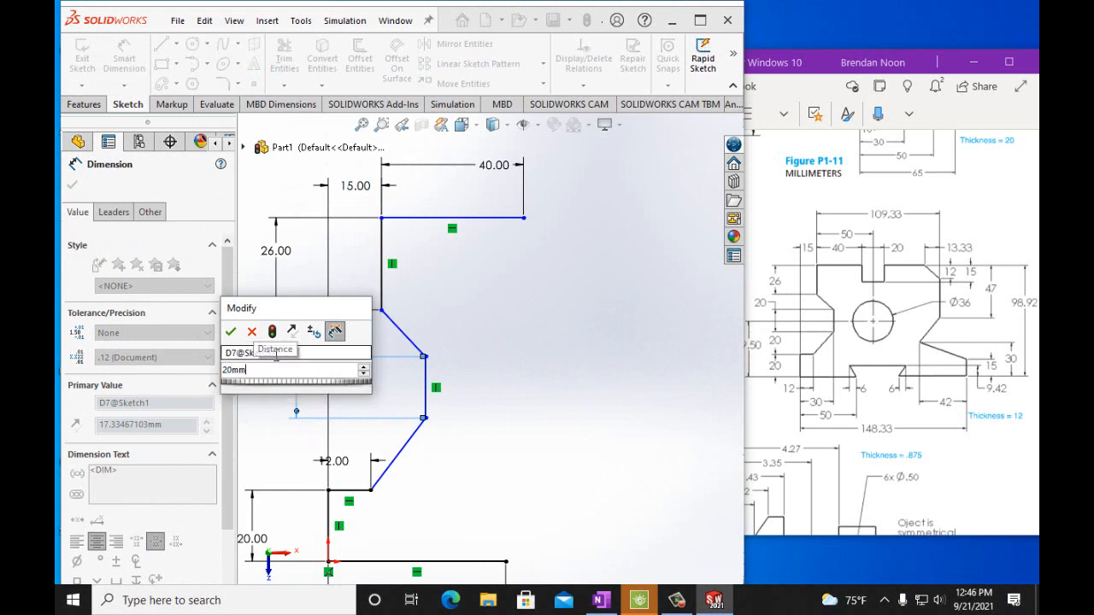
pyautogui.click(230, 332)
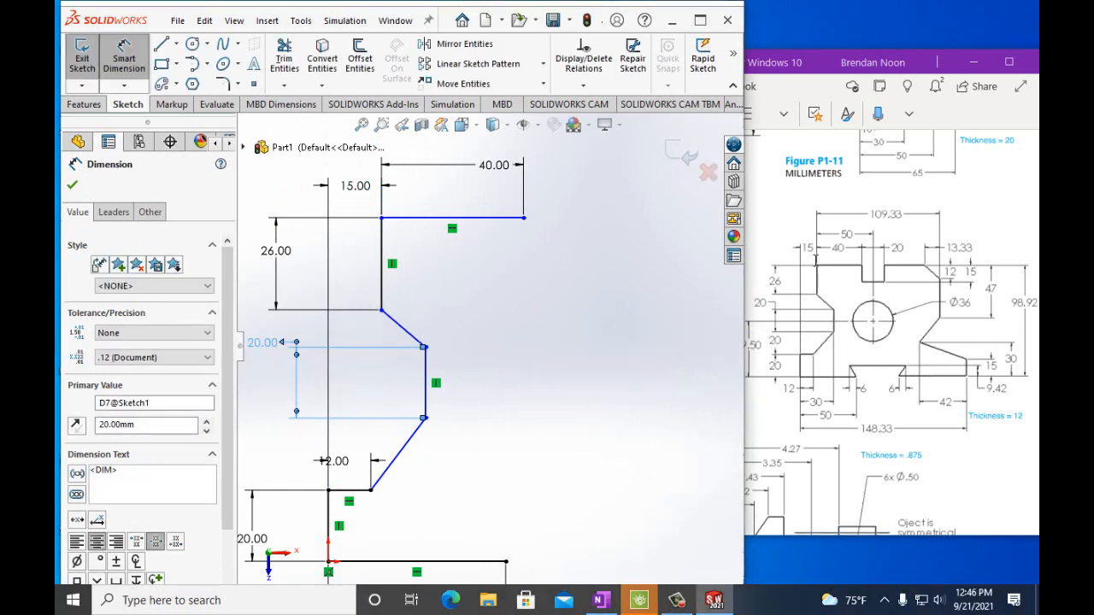
# Step: Dimension the vertical distance between the lower slanted line's two endpoints to 20 mm, placing the dimension on its right side
pyautogui.click(370, 489)
pyautogui.click(427, 420)
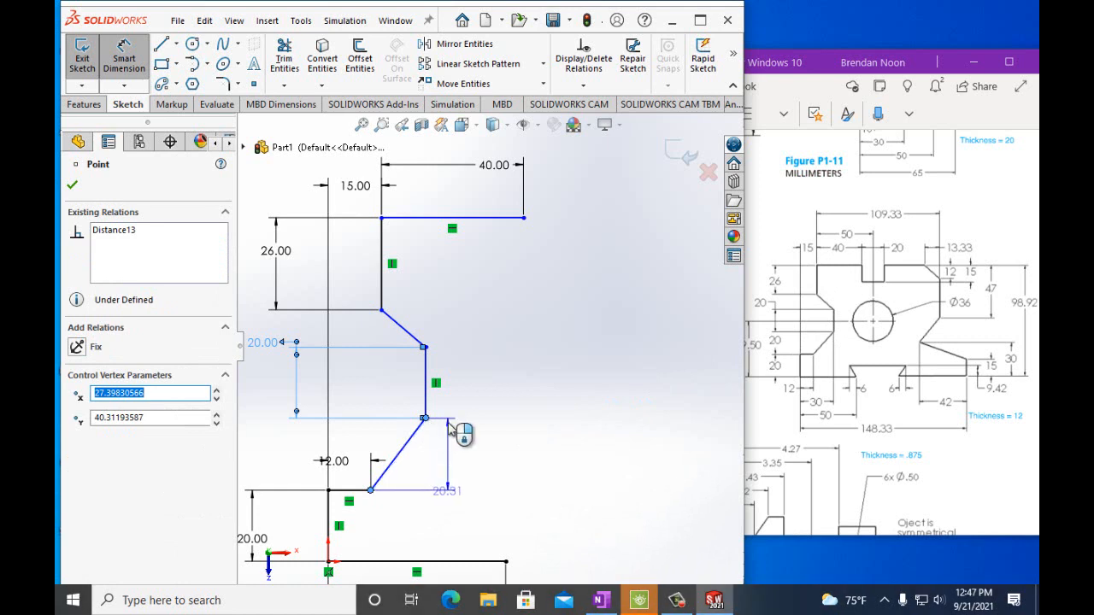
pyautogui.click(466, 436)
pyautogui.write('2')
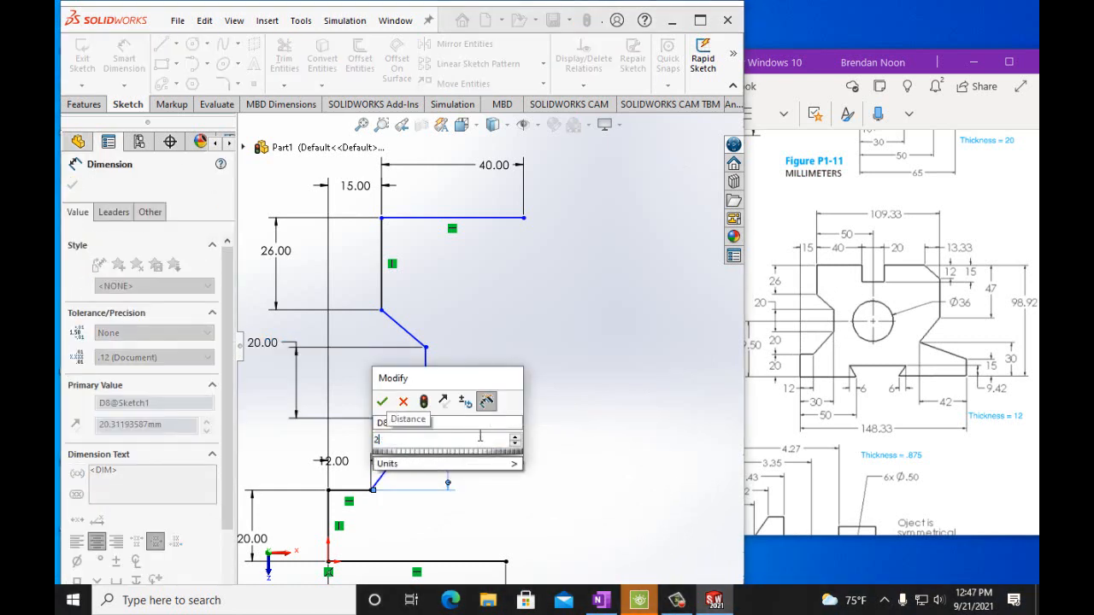
pyautogui.write('0mm')
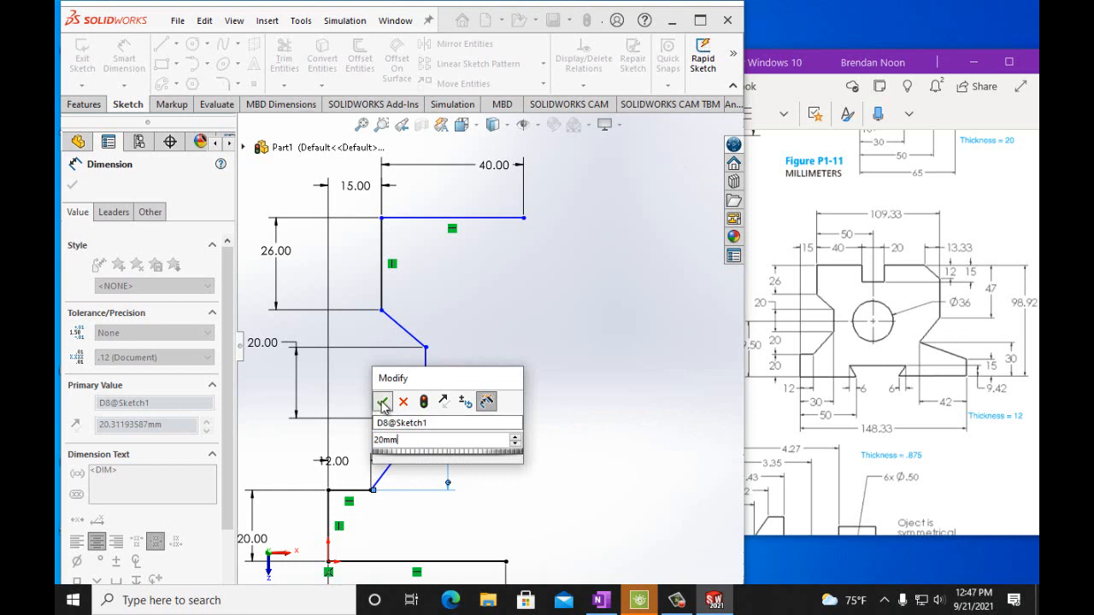
pyautogui.click(383, 403)
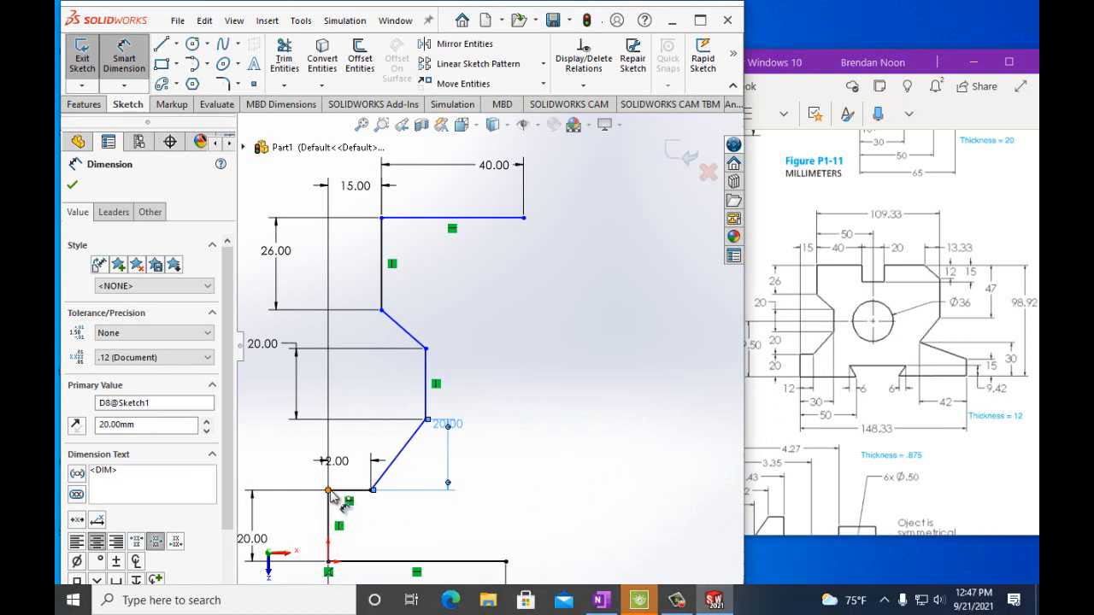
# Step: Dimension the horizontal distance from the origin to the lower end of the middle vertical line to 30 mm, placed below the base line
pyautogui.click(332, 563)
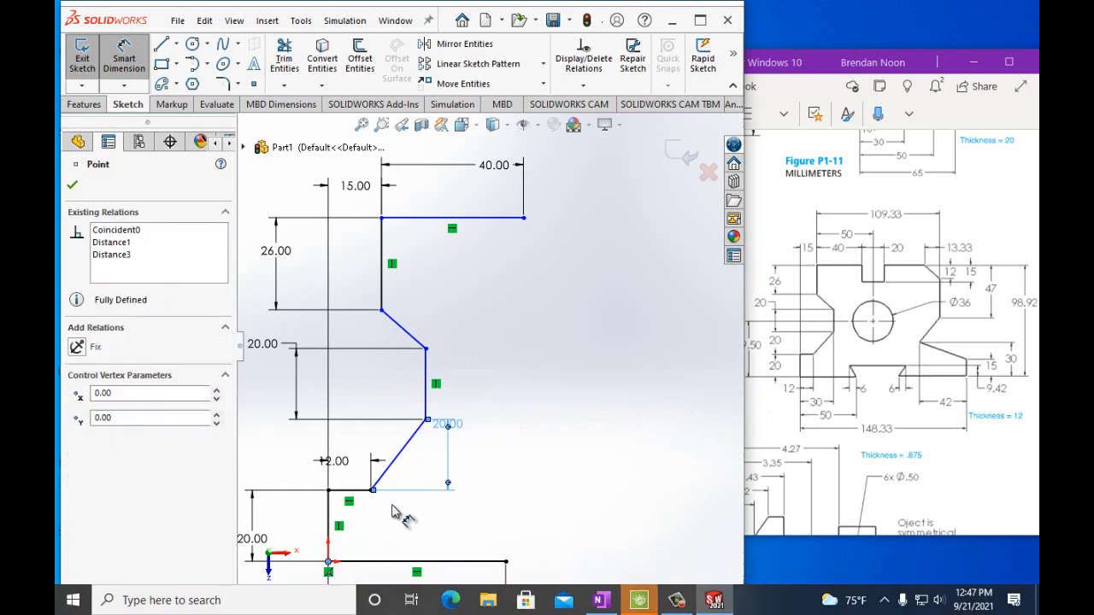
pyautogui.click(426, 422)
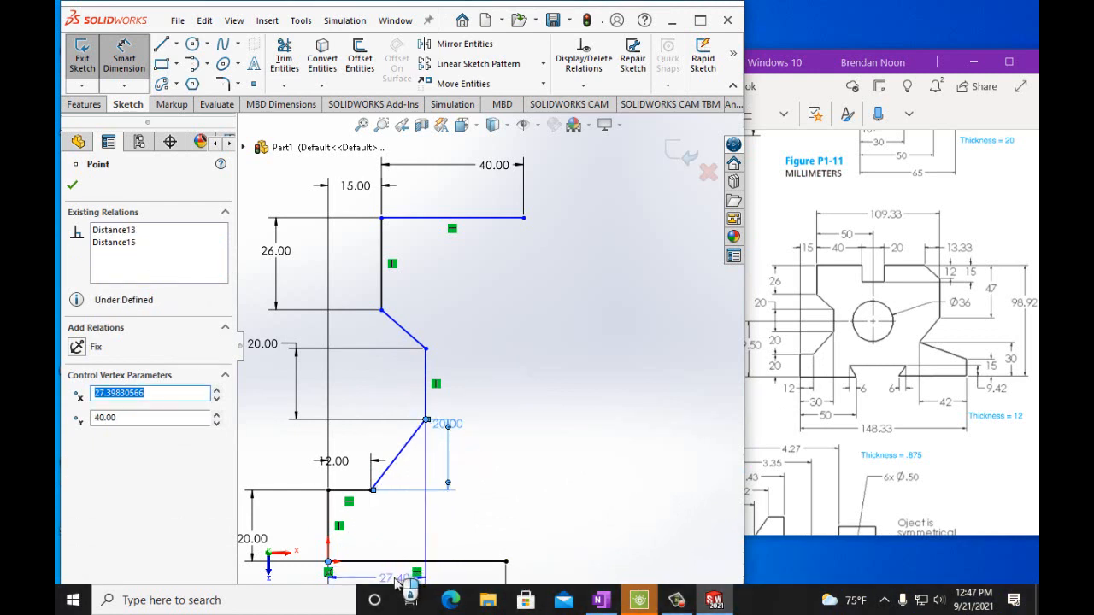
pyautogui.click(408, 582)
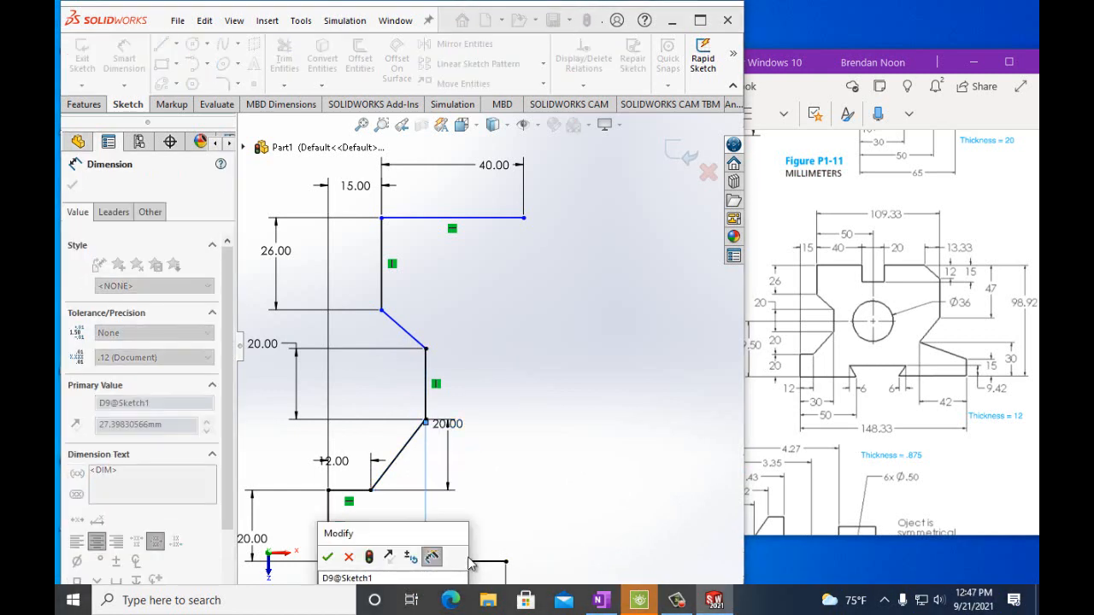
pyautogui.moveTo(415, 535); pyautogui.dragTo(615, 391)
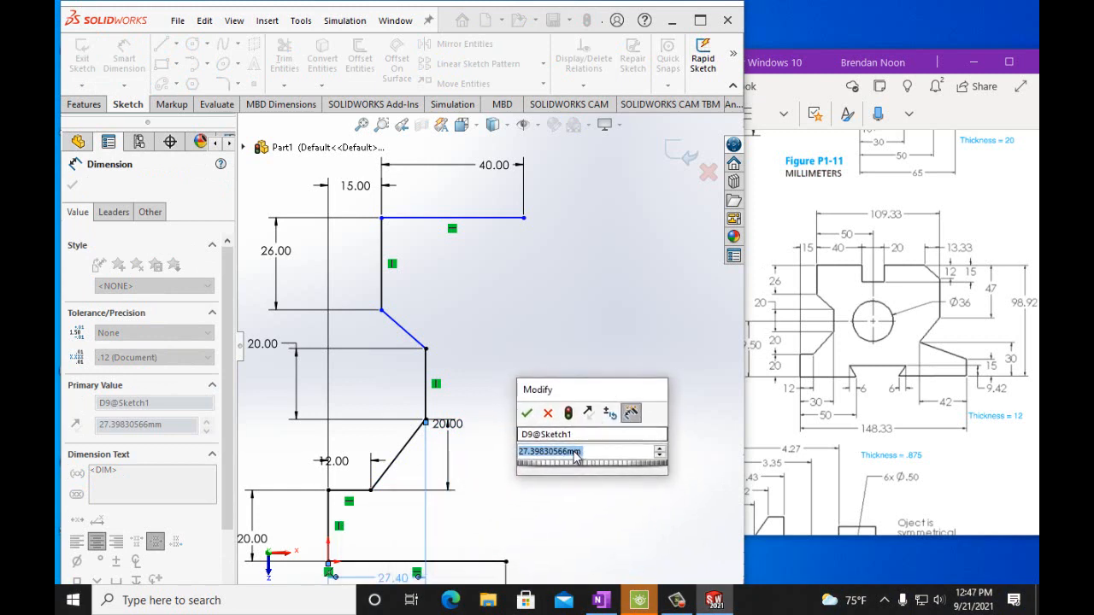
pyautogui.write('30.00m')
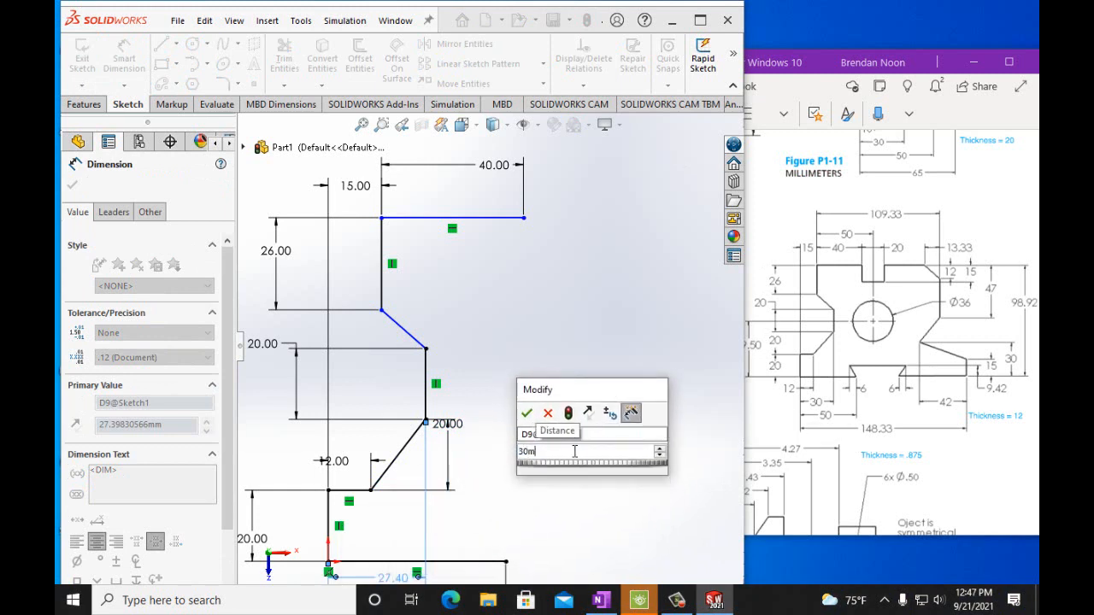
pyautogui.write('m')
pyautogui.press('Return')
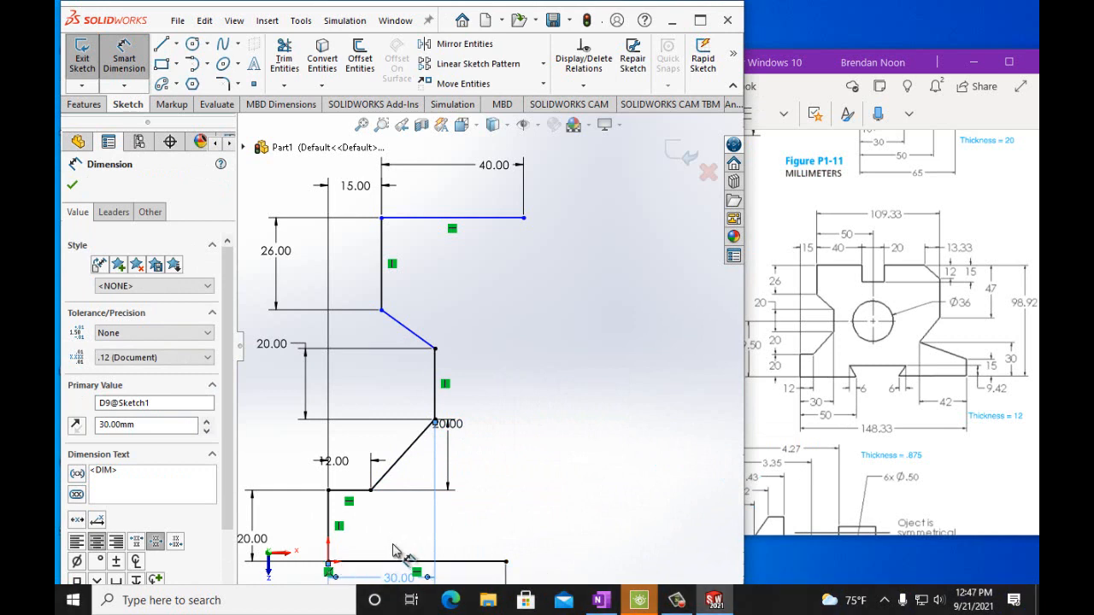
# Step: From the free end of the 40 mm line, sketch a notch about 17 mm deep and 16 mm wide, ending level with that line
pyautogui.scroll(-1, 340, 546)
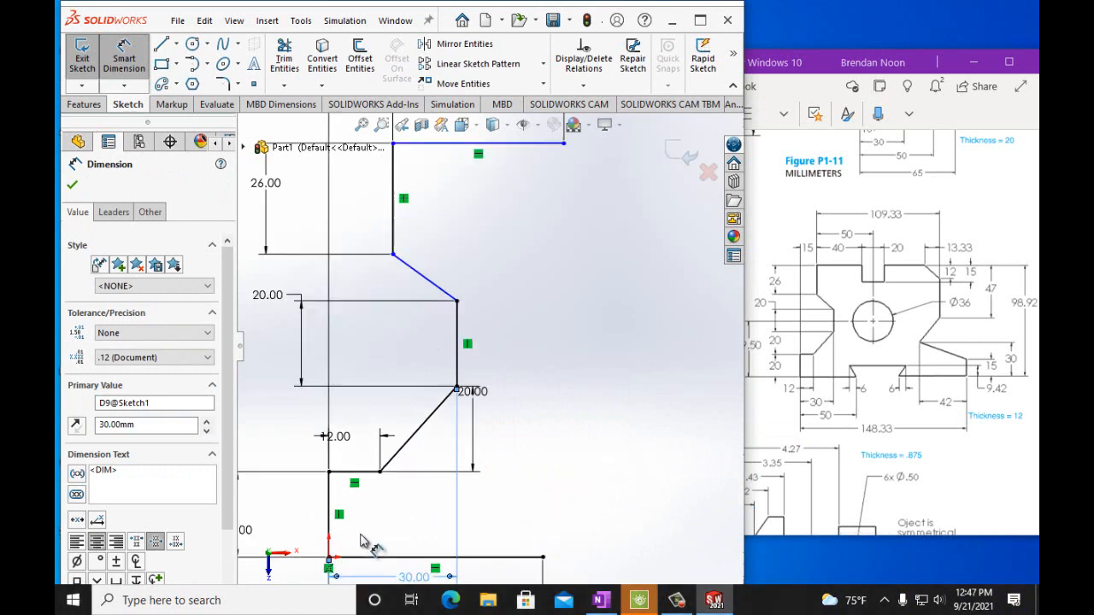
pyautogui.scroll(4, 506, 533)
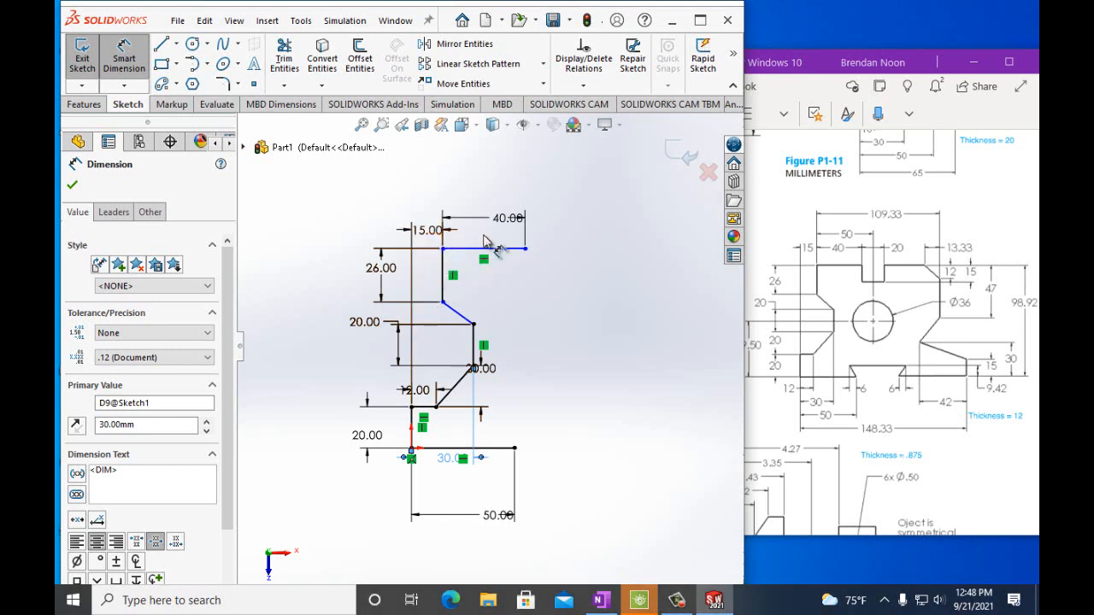
pyautogui.press('z')
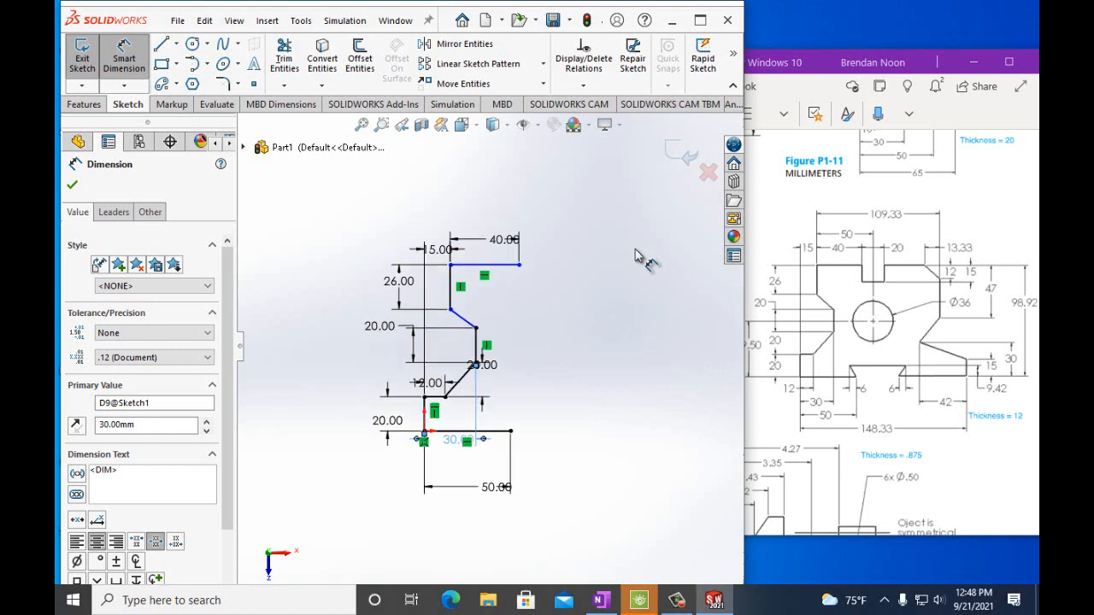
pyautogui.scroll(-2, 668, 243)
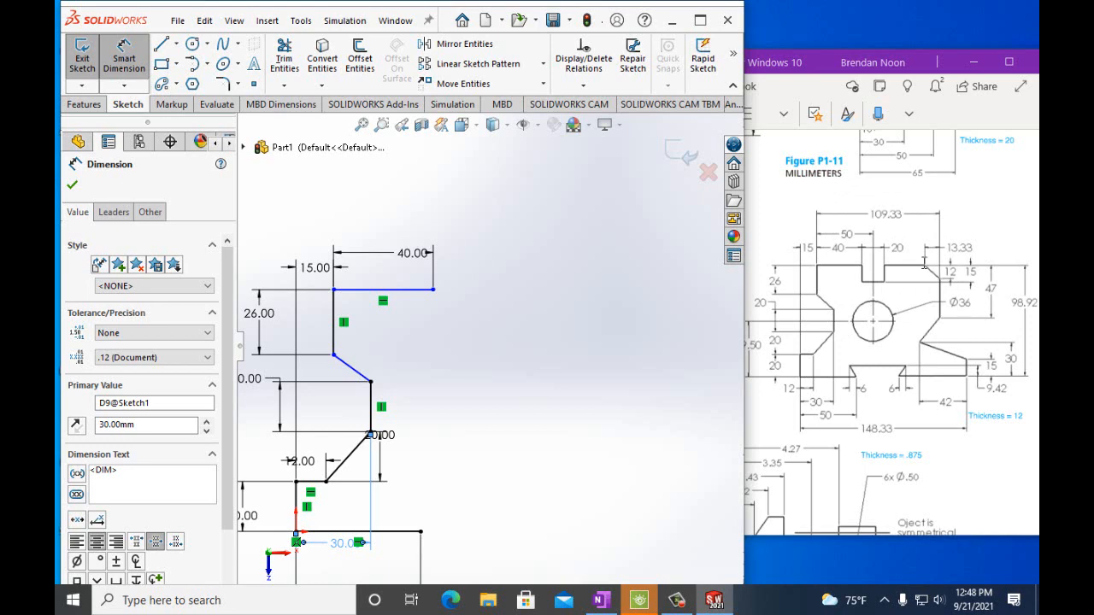
pyautogui.click(162, 44)
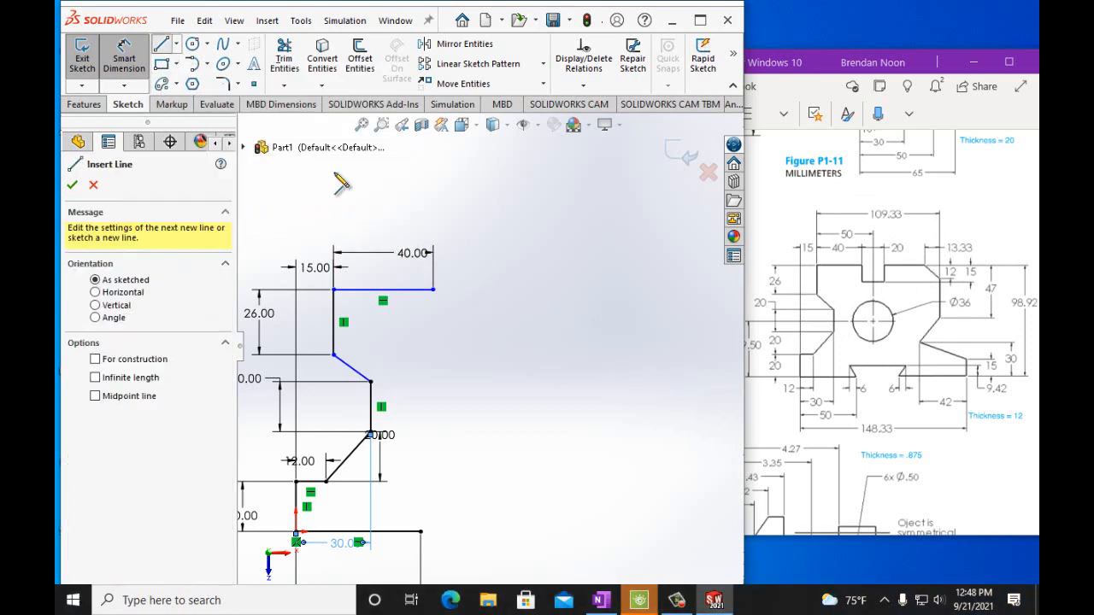
pyautogui.click(432, 291)
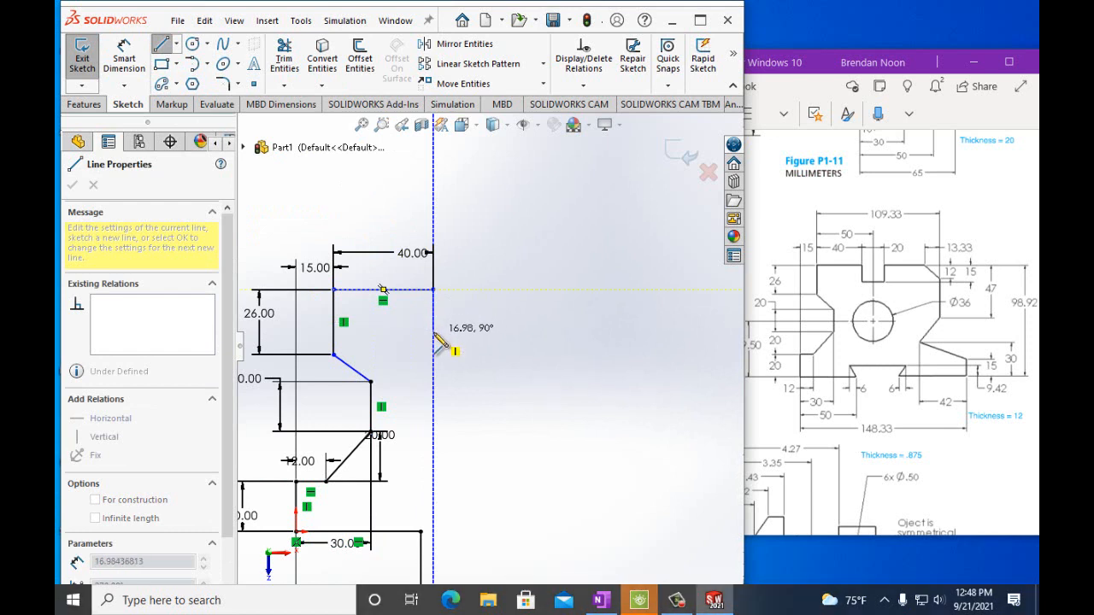
pyautogui.click(434, 332)
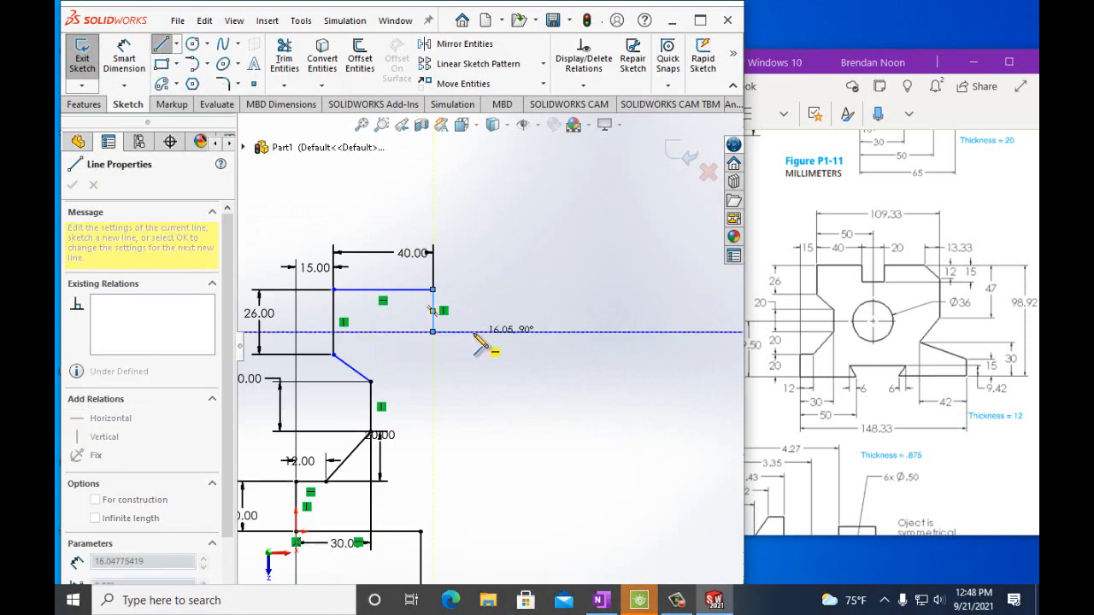
pyautogui.click(473, 333)
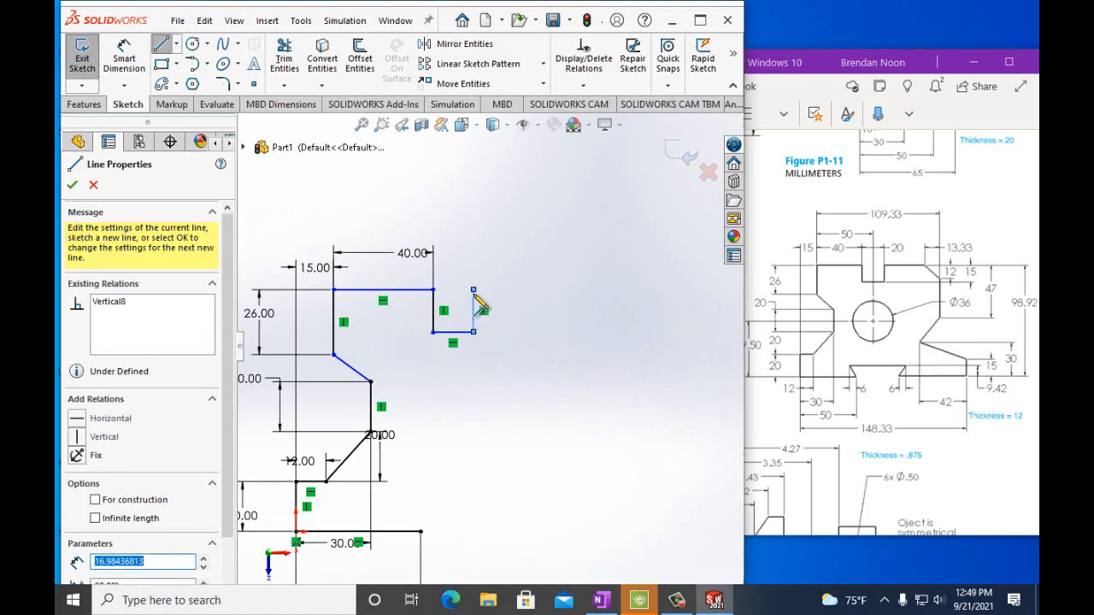
pyautogui.click(473, 290)
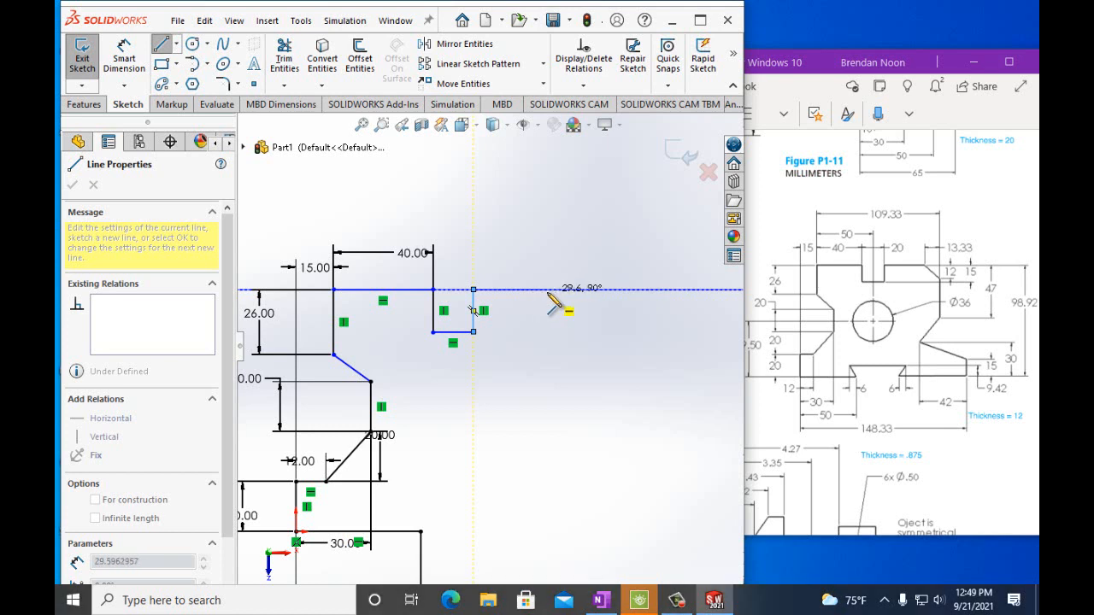
# Step: Continue the outline with a horizontal line about 30 mm rightward, a 45° line about 14 mm down and right, and a vertical line about 27 mm downward
pyautogui.click(548, 291)
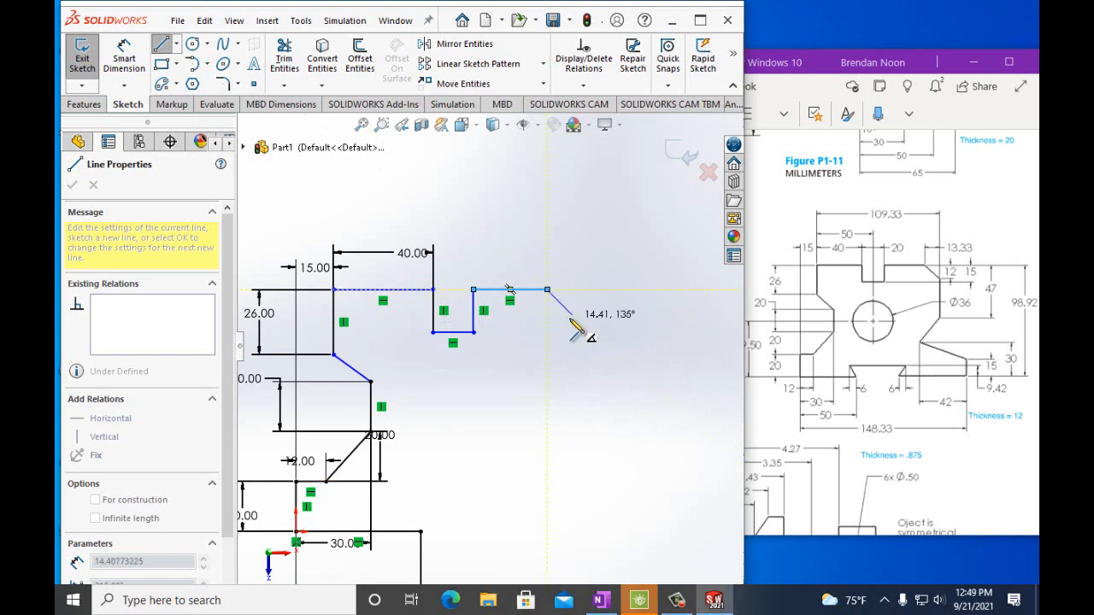
pyautogui.doubleClick(572, 315)
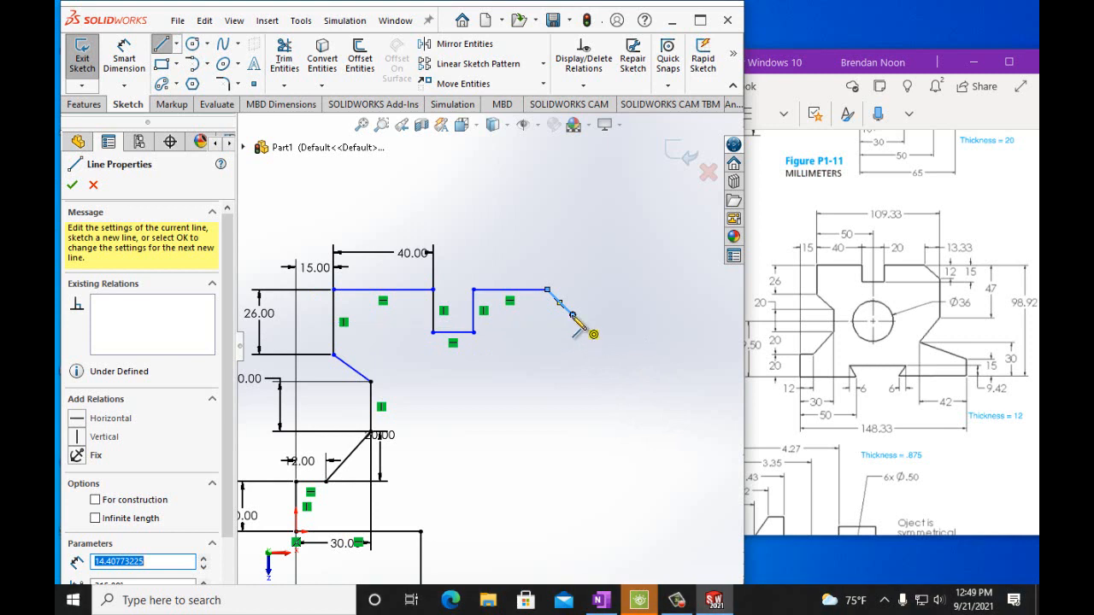
pyautogui.click(573, 315)
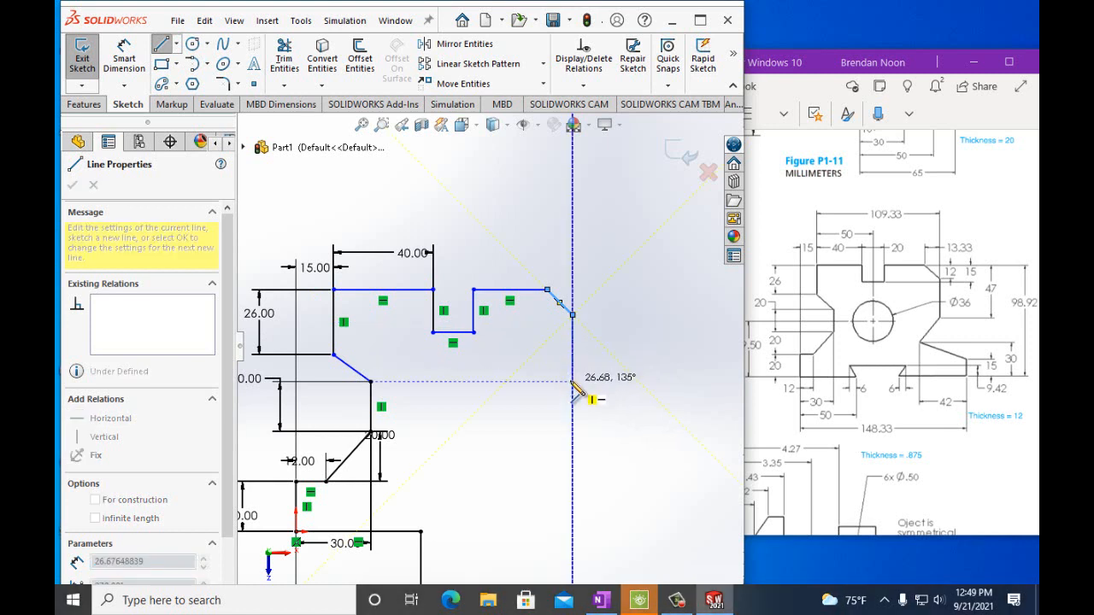
pyautogui.doubleClick(573, 381)
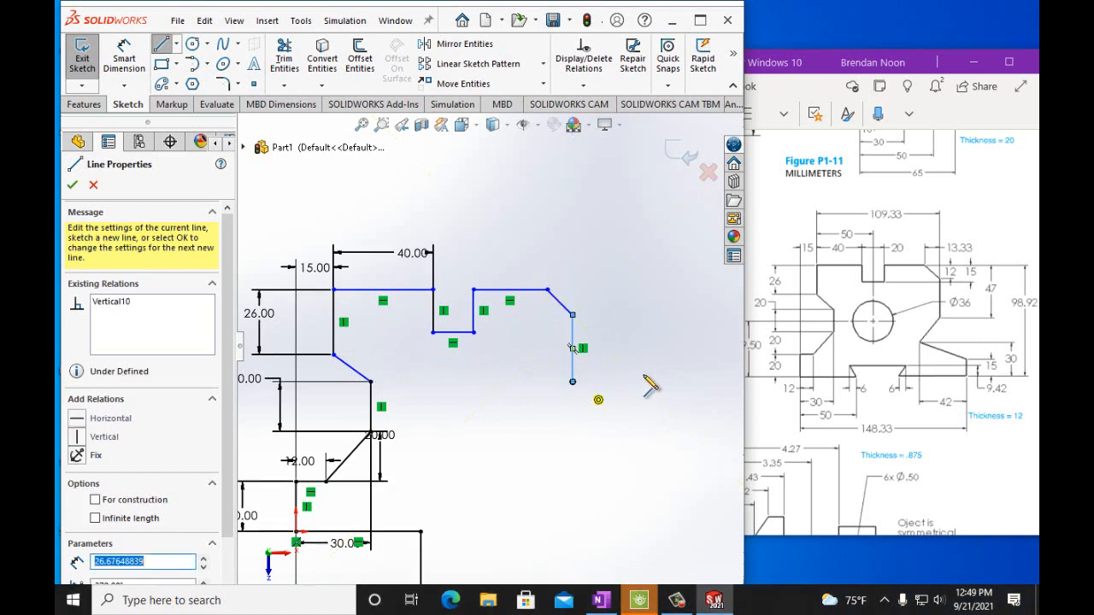
# Step: Dimension both vertical sides of the top notch to a depth of 15 mm
pyautogui.click(124, 57)
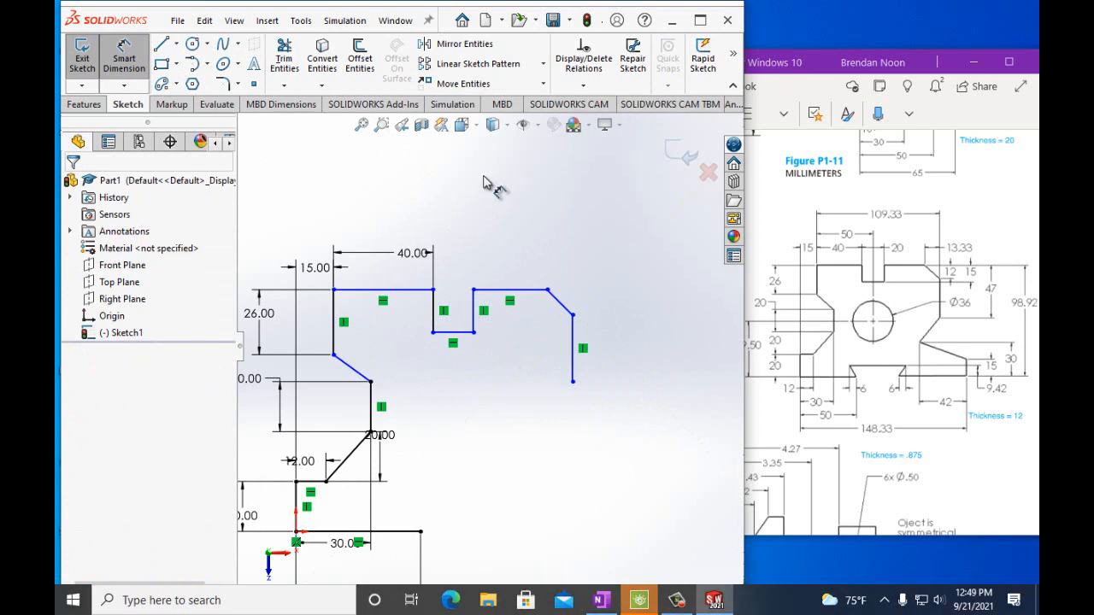
pyautogui.click(434, 322)
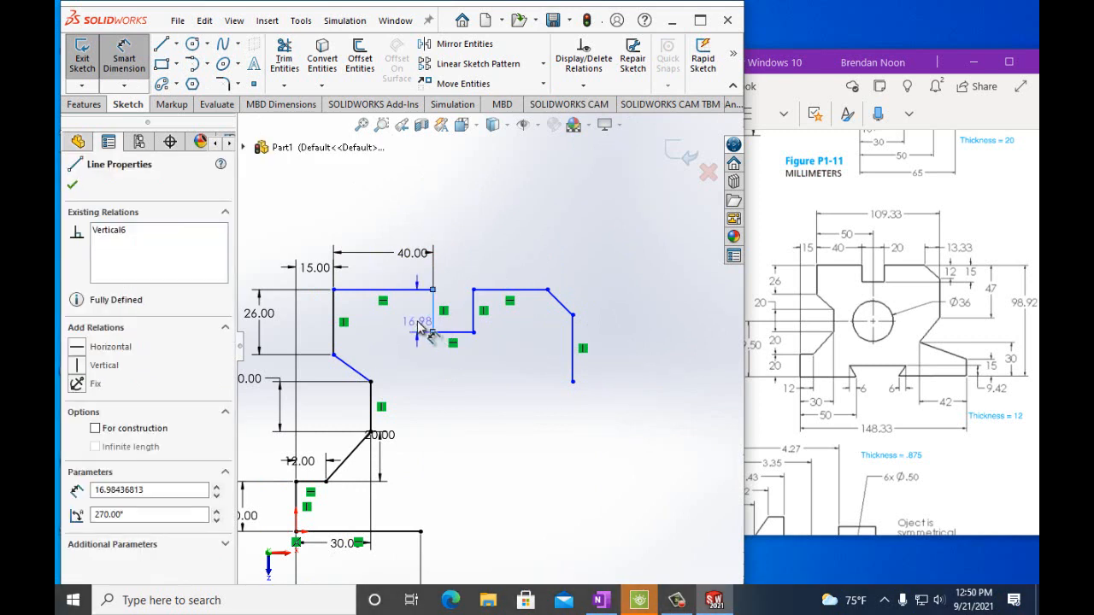
pyautogui.click(419, 327)
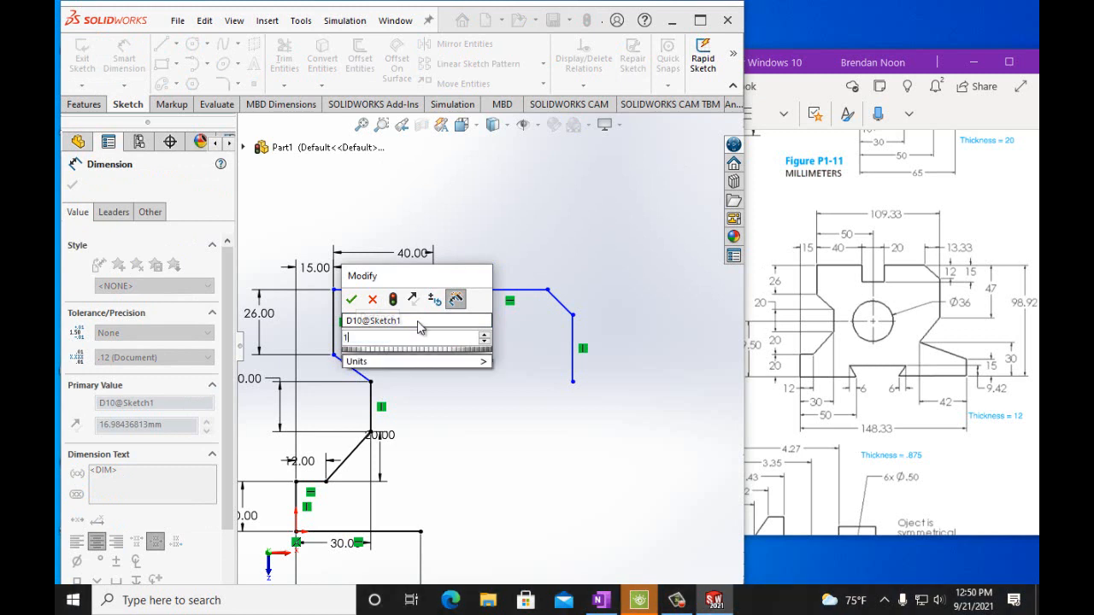
pyautogui.write('15mm')
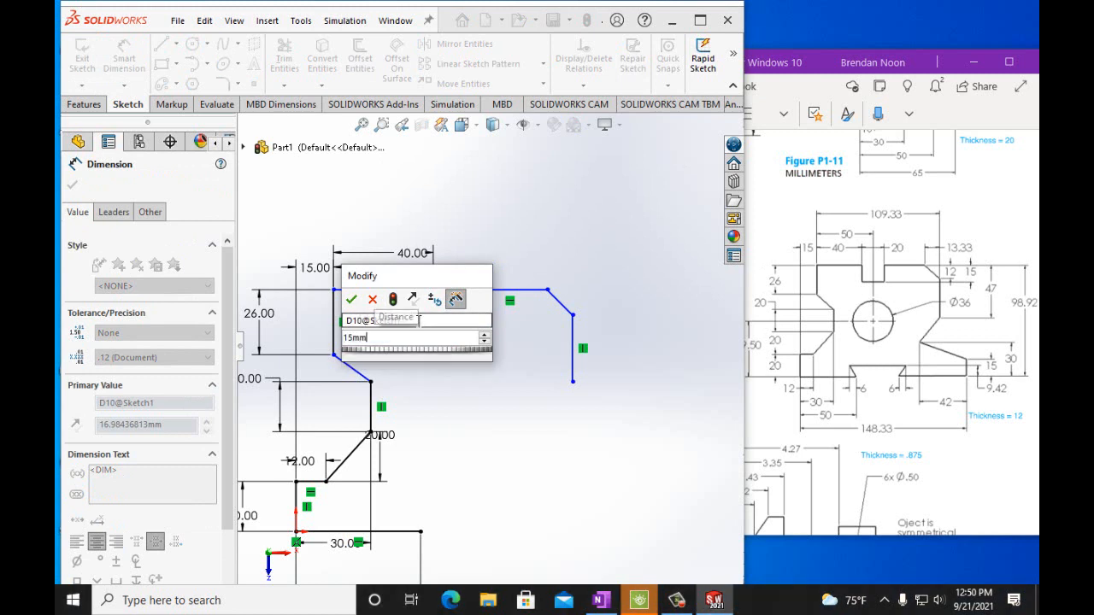
pyautogui.click(352, 299)
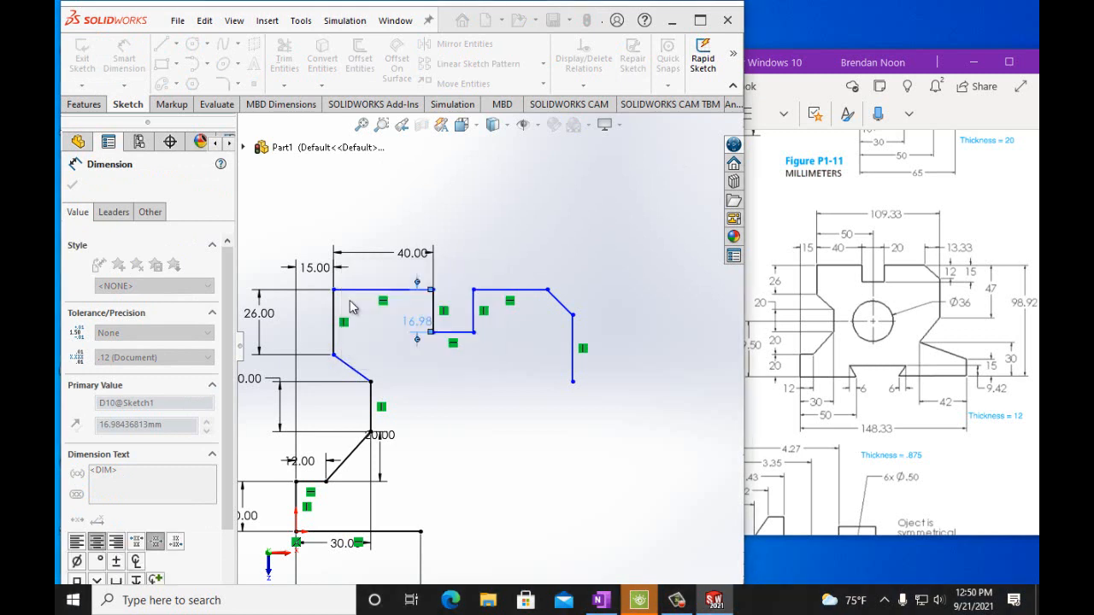
pyautogui.click(474, 308)
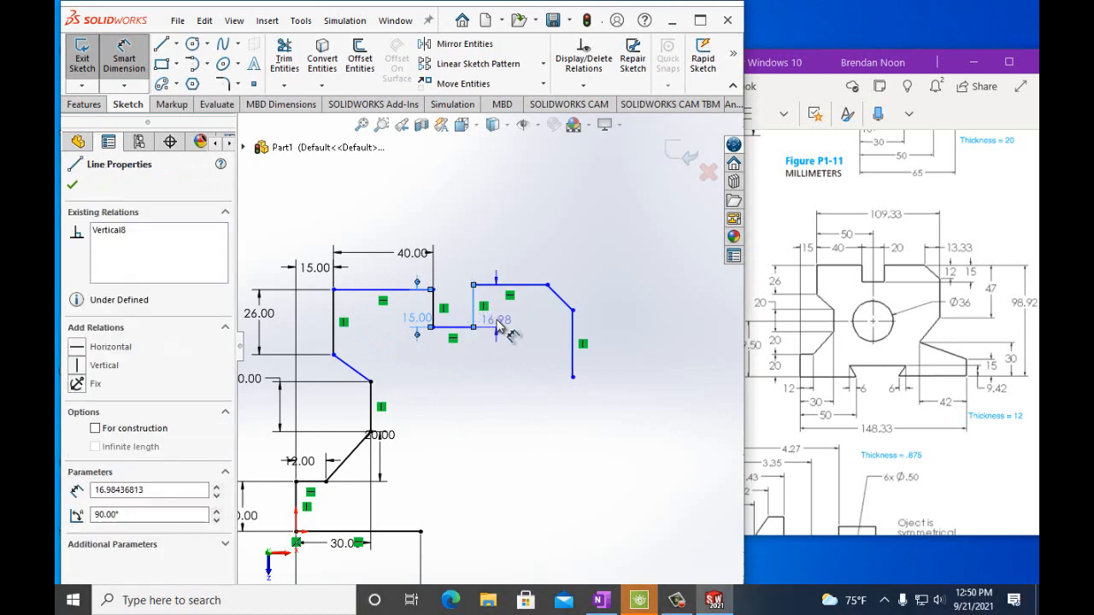
pyautogui.click(500, 326)
pyautogui.write('15mm')
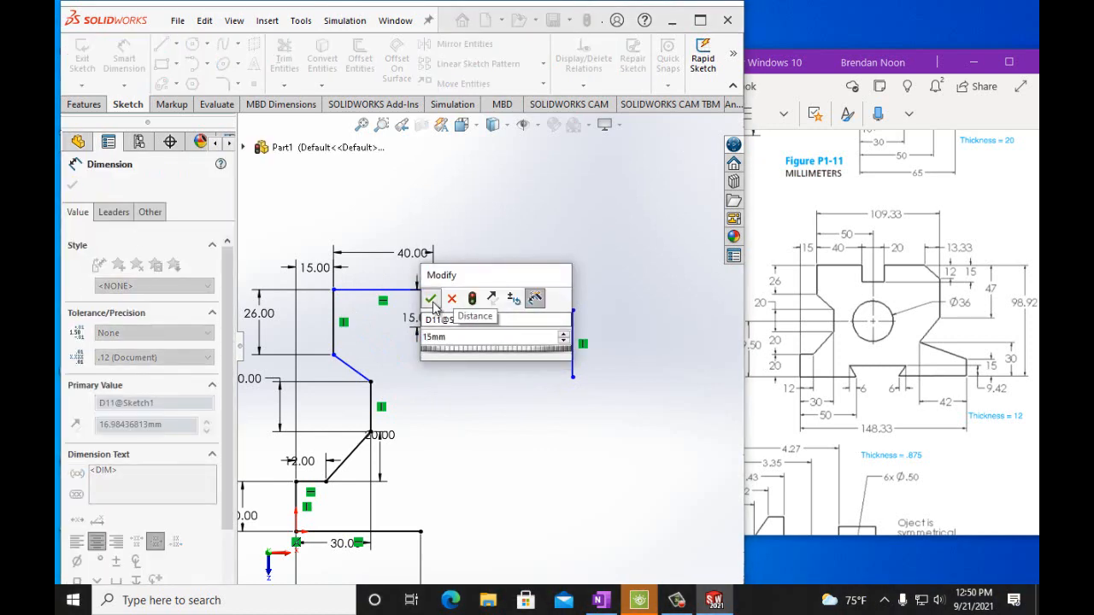
pyautogui.press('Return')
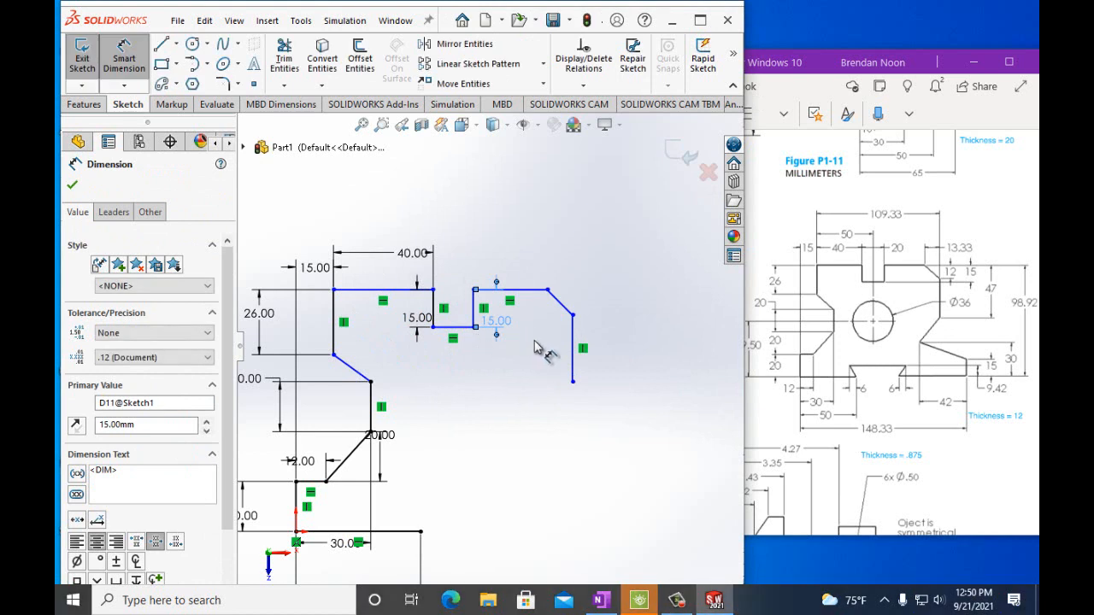
# Step: Dimension the width of the notch's horizontal bottom line to 20 mm, placing the dimension below it
pyautogui.click(461, 328)
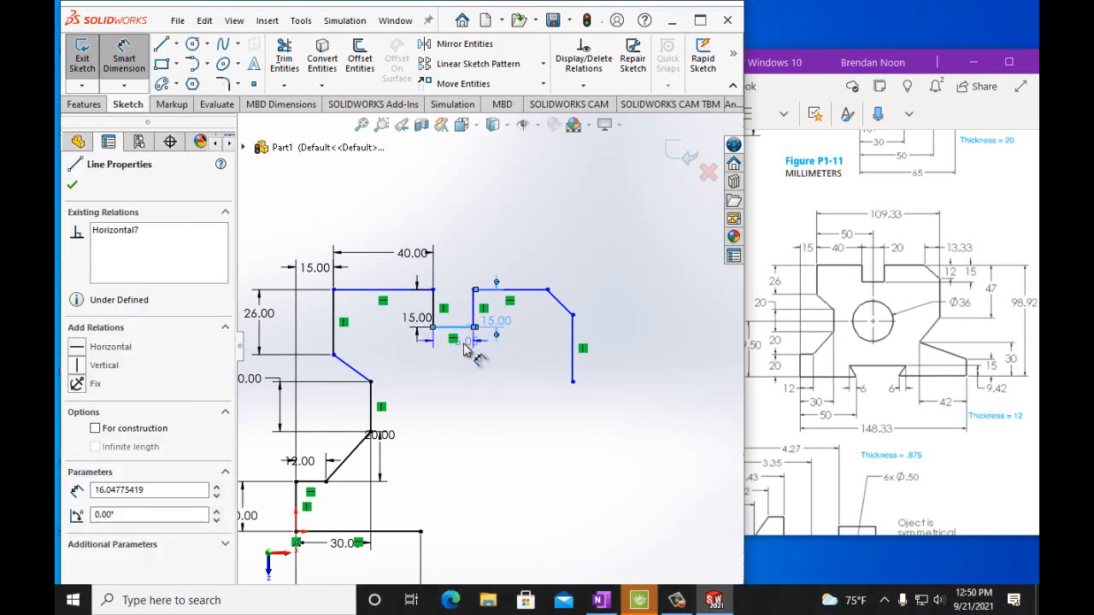
pyautogui.click(466, 348)
pyautogui.write('20mm')
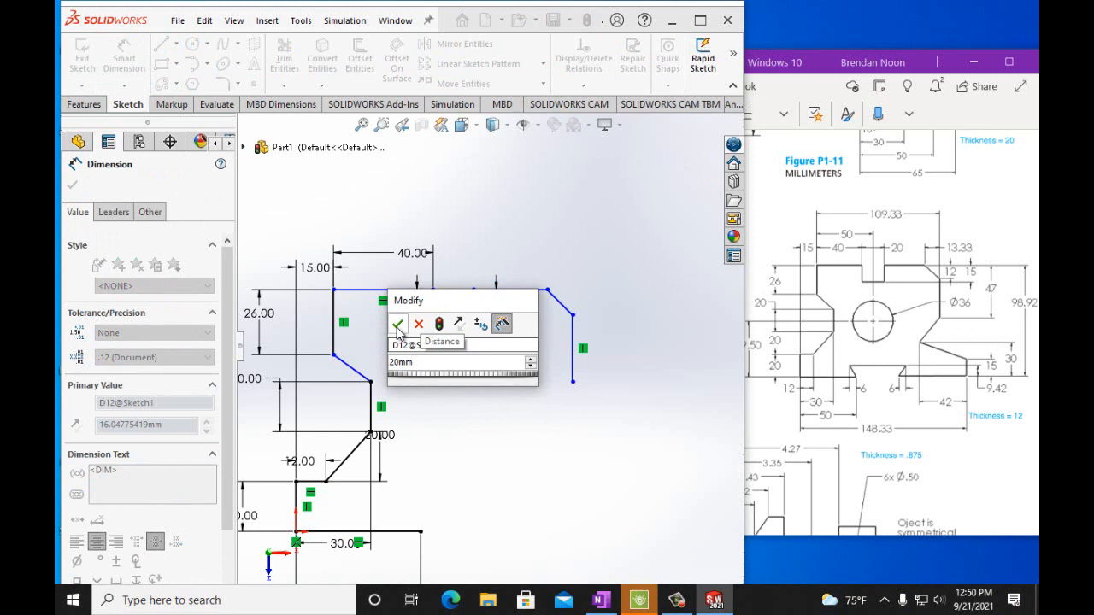
pyautogui.click(398, 323)
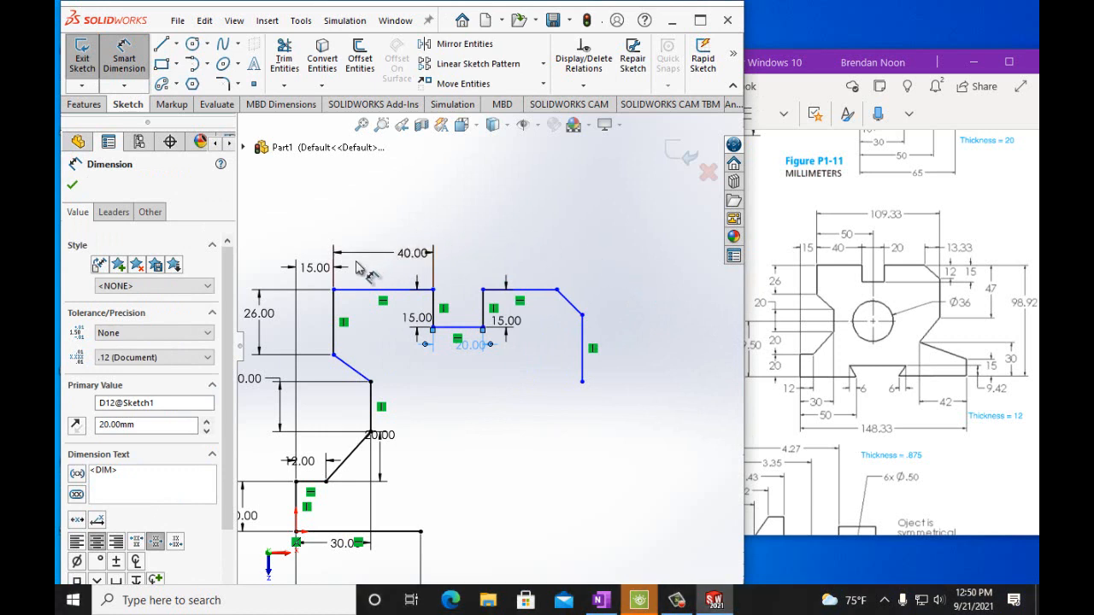
# Step: Dimension the horizontal distance between the upper-right chamfer's two endpoints to 13.33 mm, placed above the outline
pyautogui.click(557, 290)
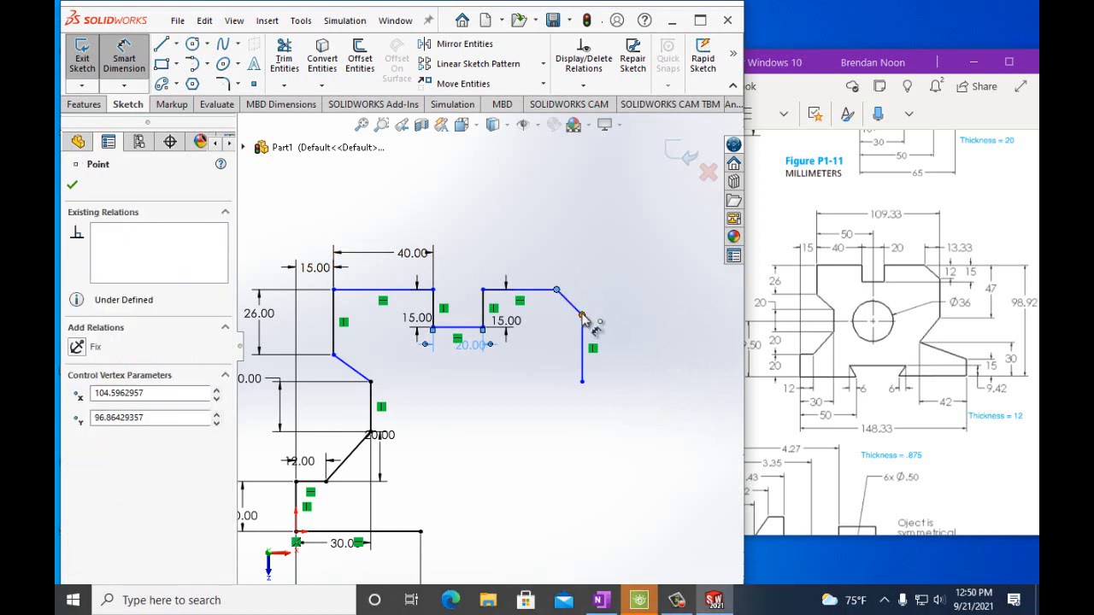
pyautogui.moveTo(582, 318)
pyautogui.mouseDown()
pyautogui.moveTo(599, 310)
pyautogui.moveTo(598, 288)
pyautogui.moveTo(590, 290)
pyautogui.mouseUp()
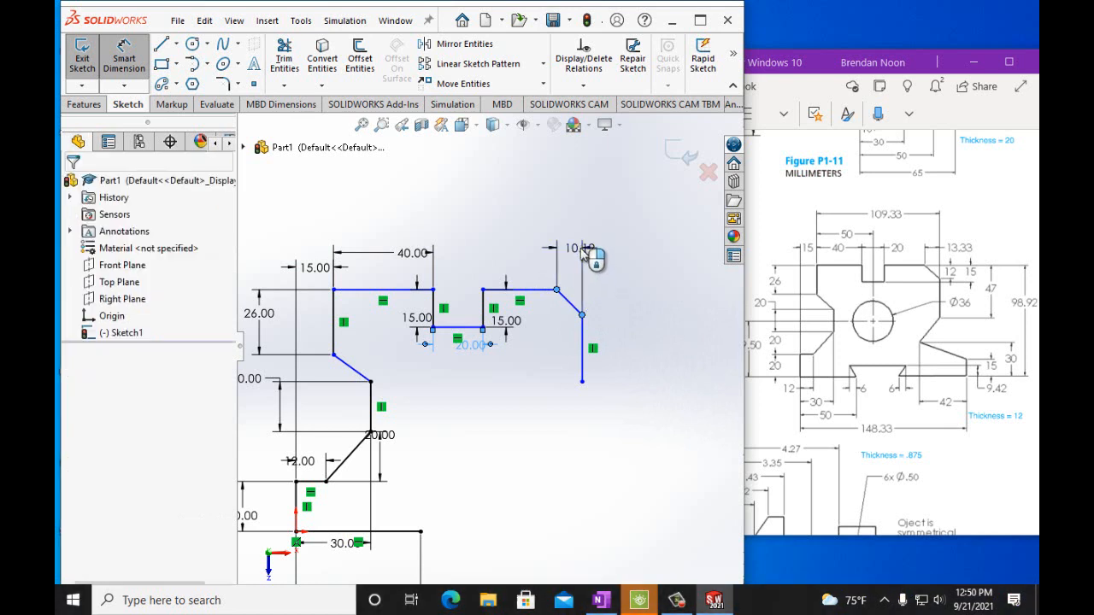
pyautogui.click(582, 253)
pyautogui.write('13')
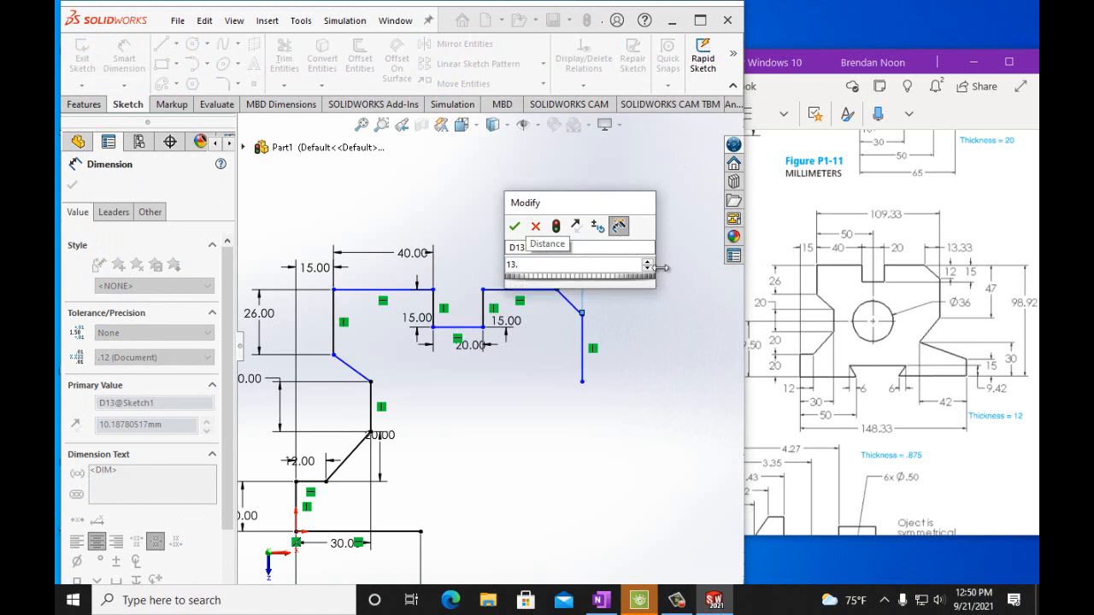
pyautogui.write('.33mm')
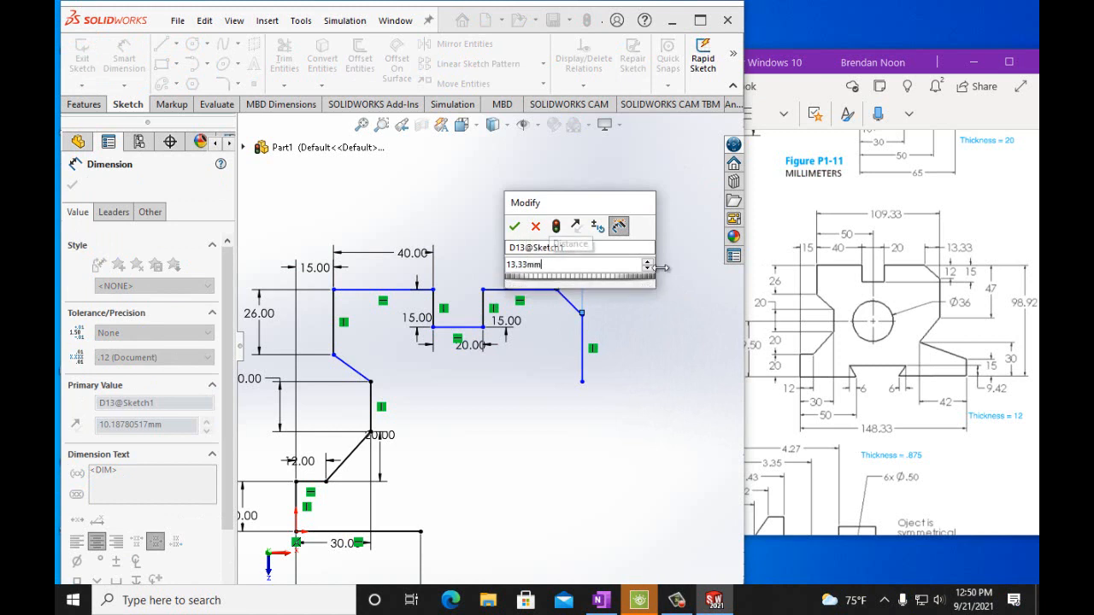
pyautogui.click(515, 226)
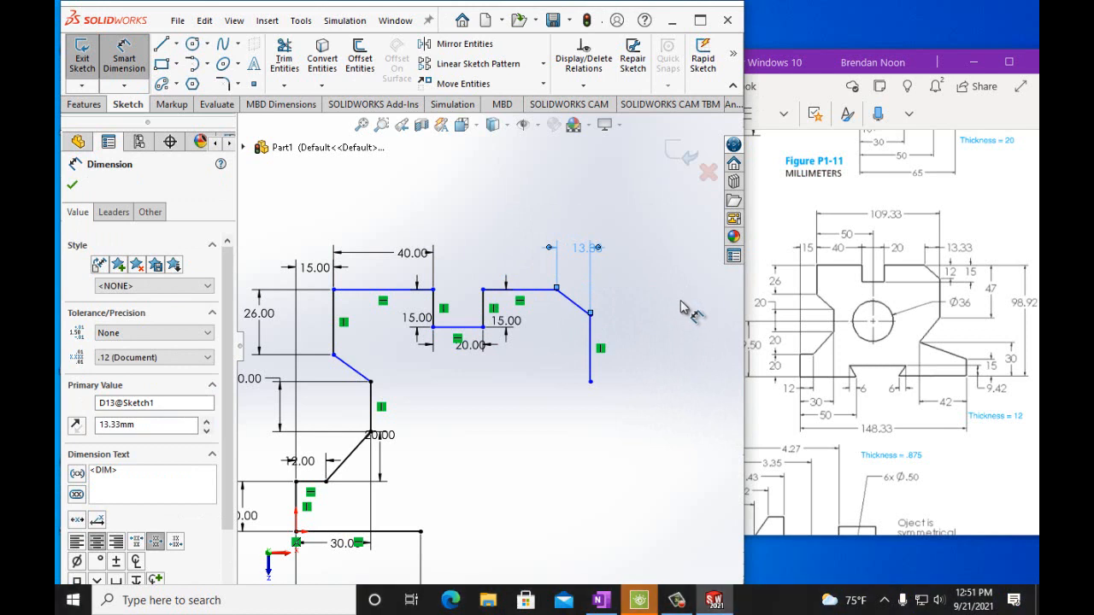
# Step: Dimension the vertical distance between the upper-right chamfer's two endpoints to 12 mm, placed on its right side
pyautogui.click(589, 312)
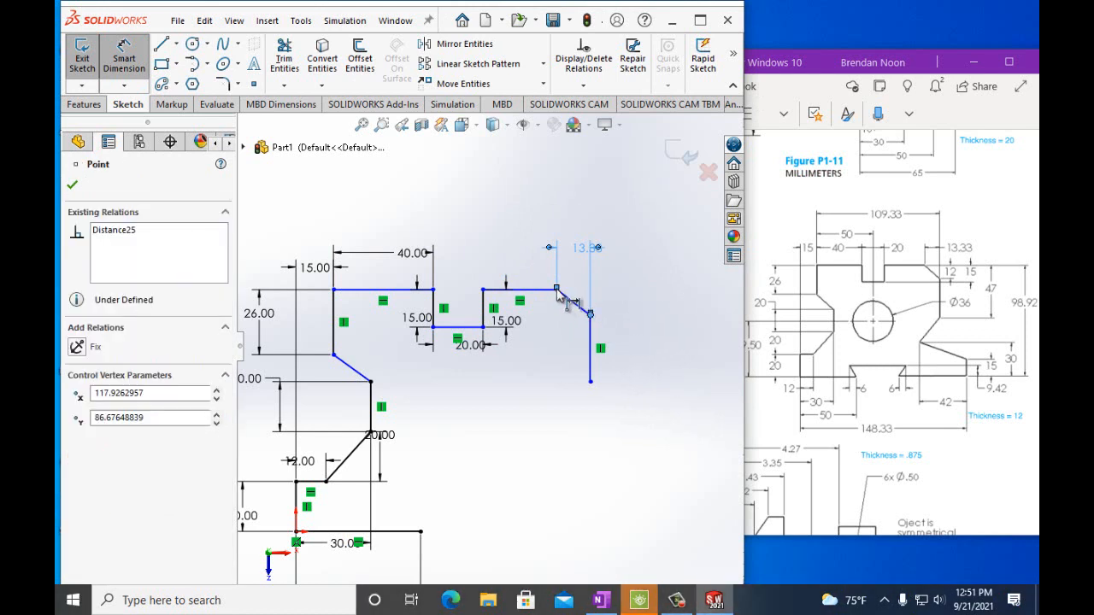
pyautogui.click(556, 290)
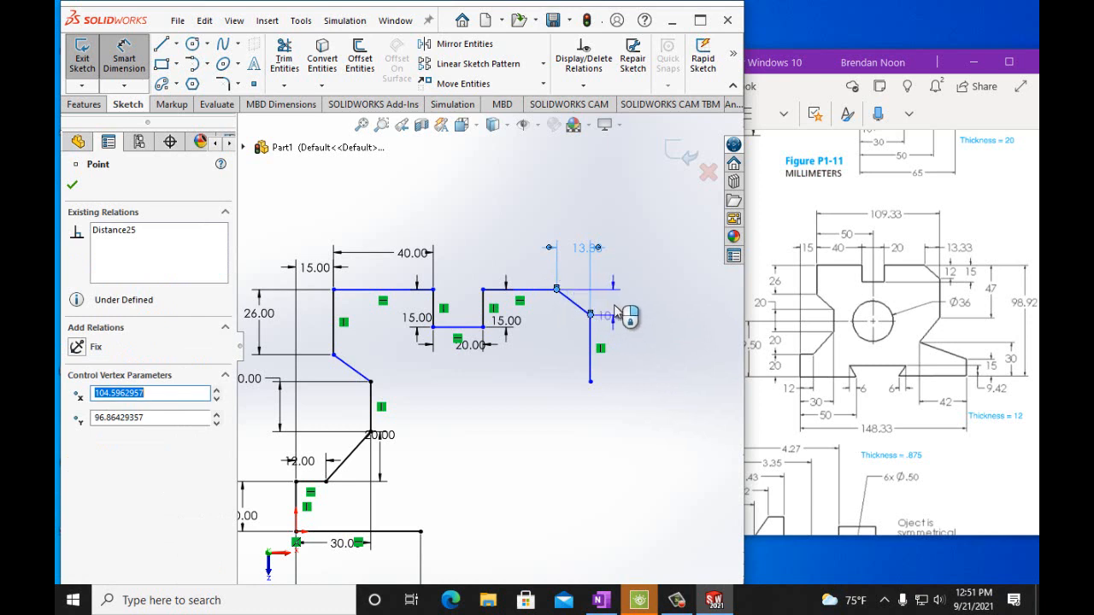
pyautogui.click(659, 313)
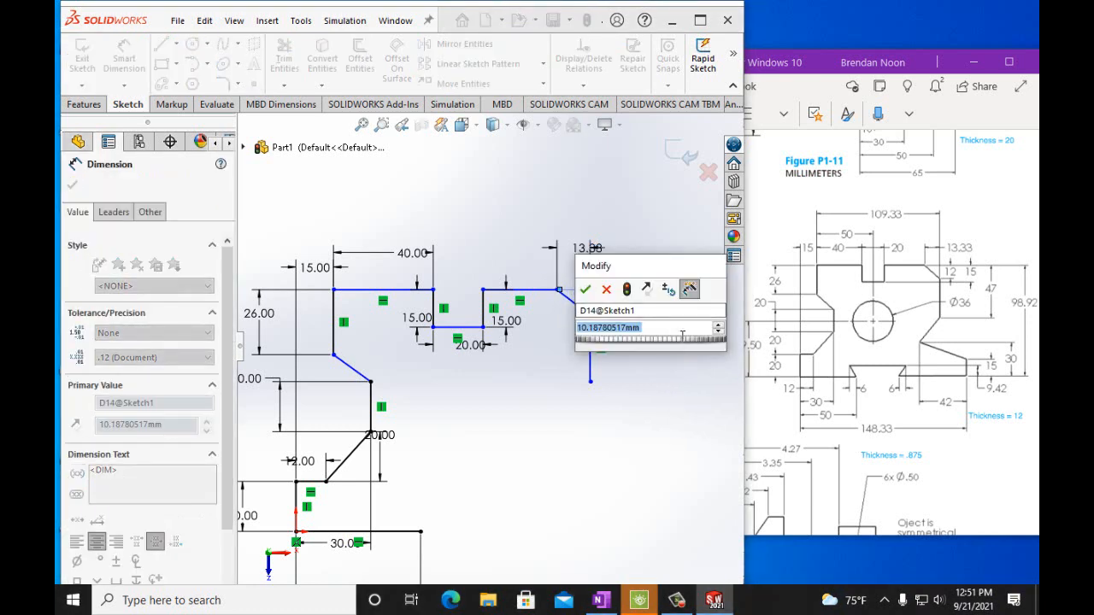
pyautogui.write('12mm')
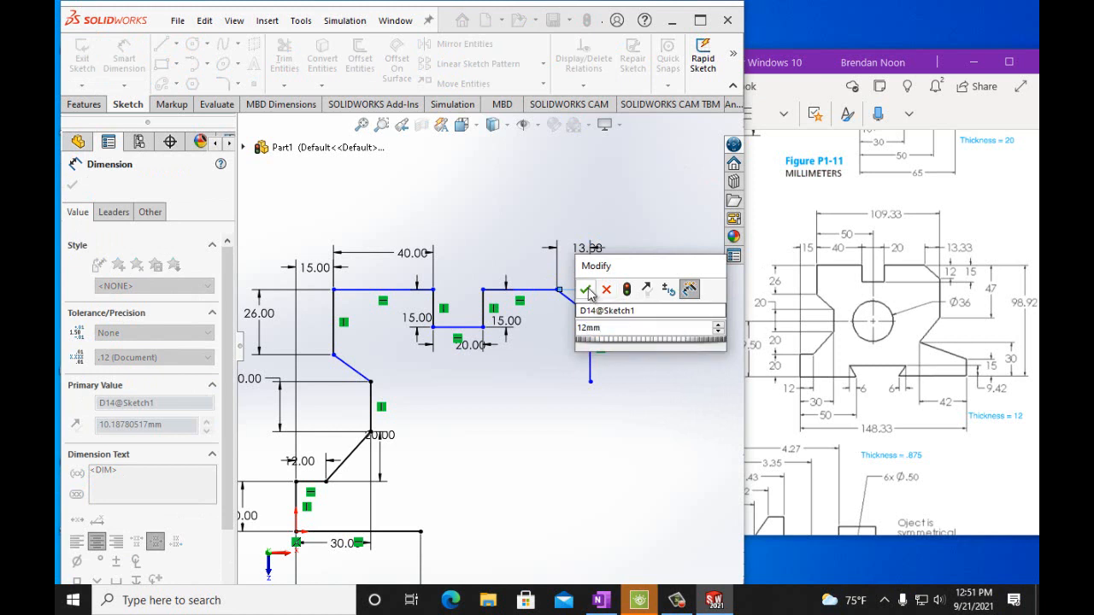
pyautogui.press('Return')
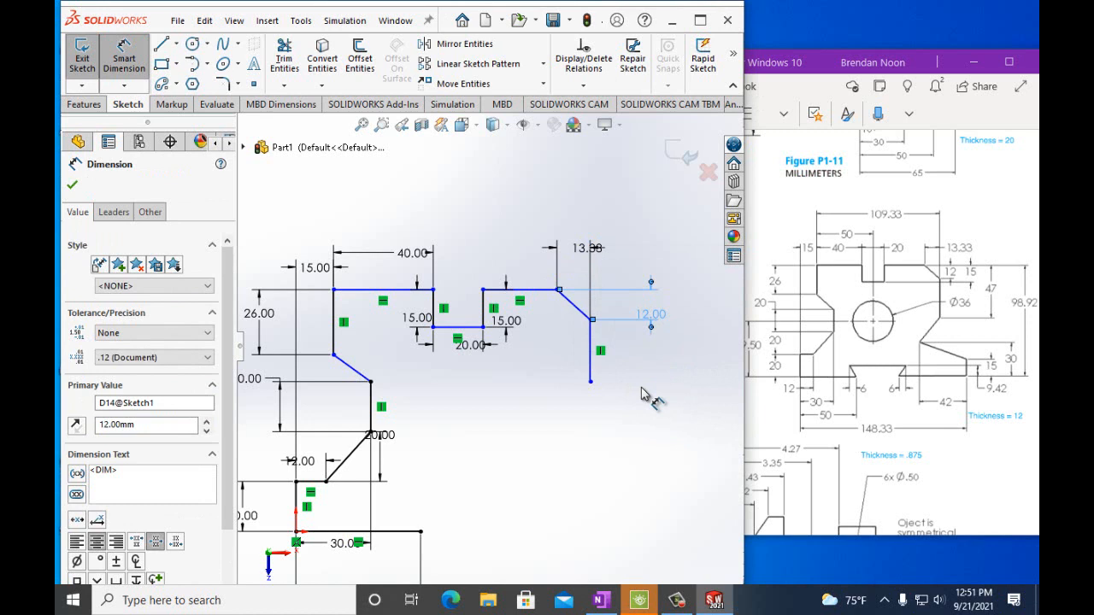
# Step: Dimension the vertical distance from the chamfer's upper endpoint to the right vertical line's lower end to 47 mm, outside the 12 mm dimension
pyautogui.click(591, 382)
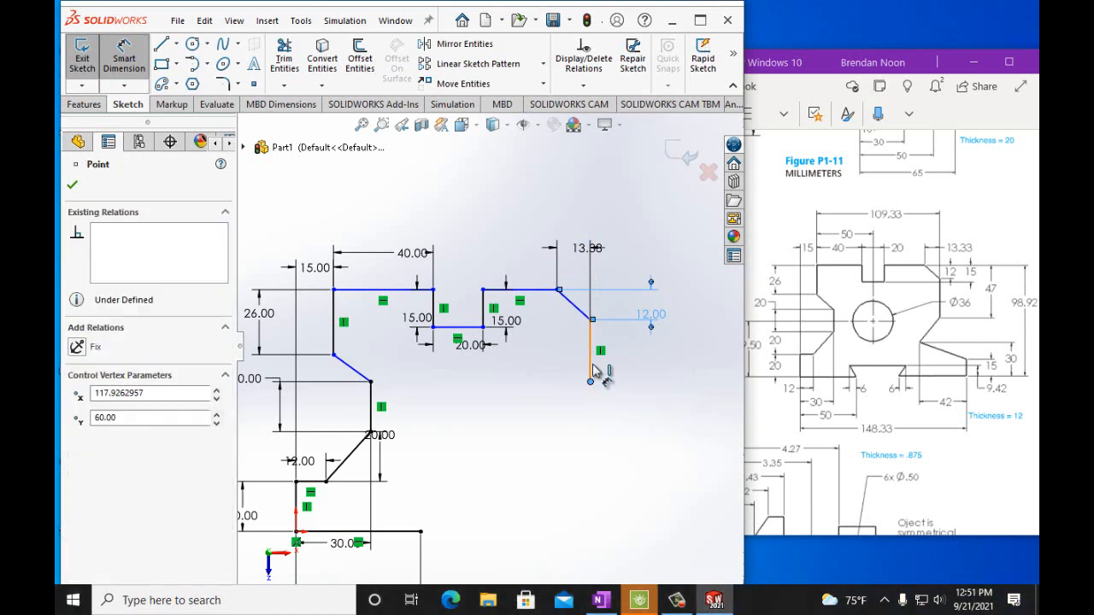
pyautogui.click(559, 291)
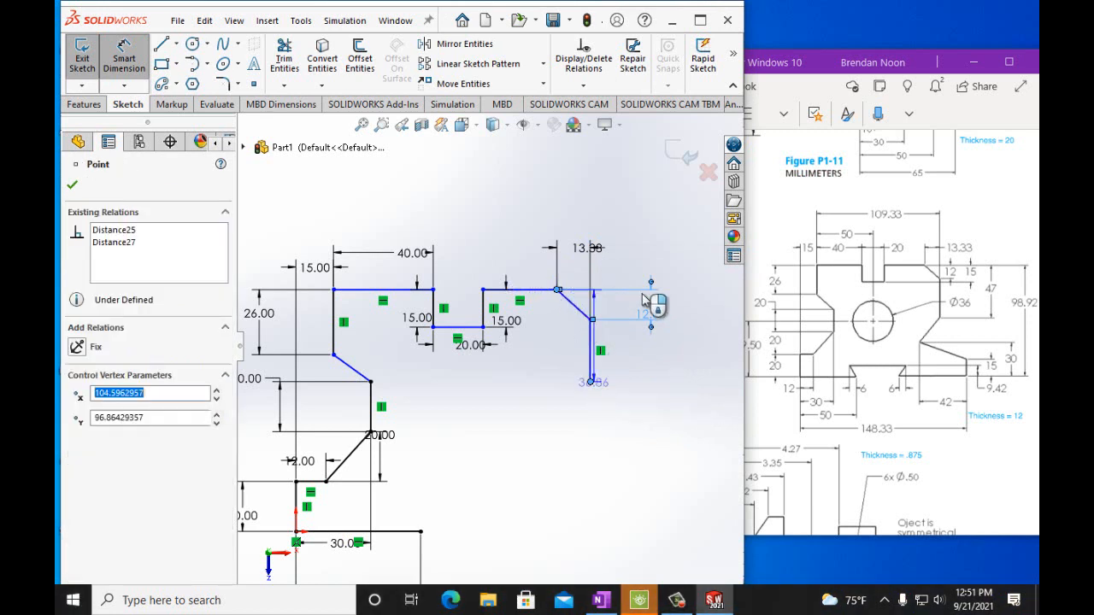
pyautogui.click(699, 309)
pyautogui.write('47mm')
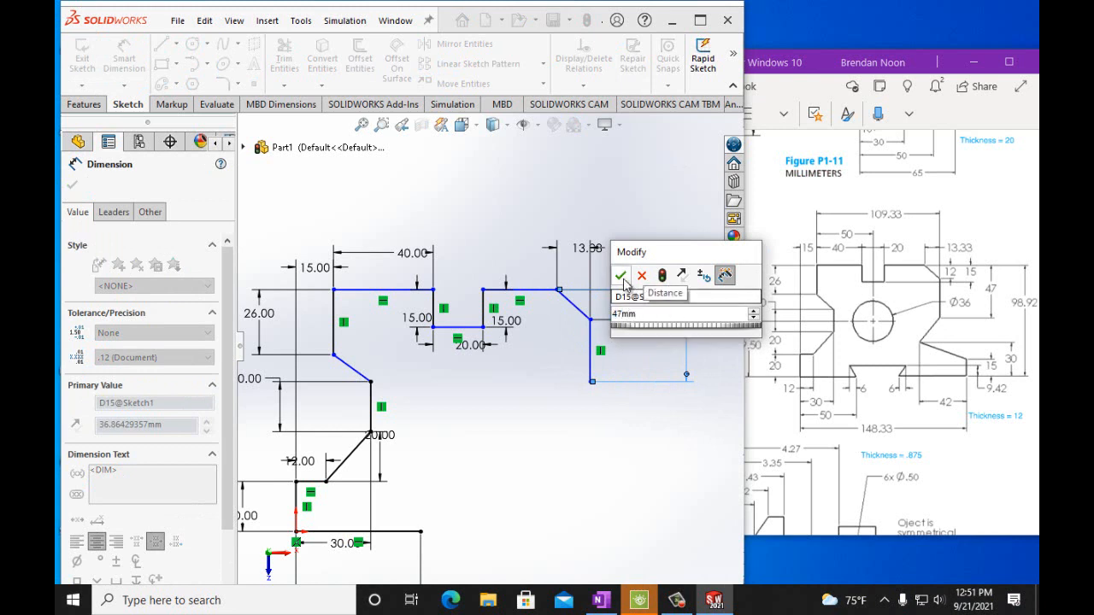
pyautogui.click(621, 275)
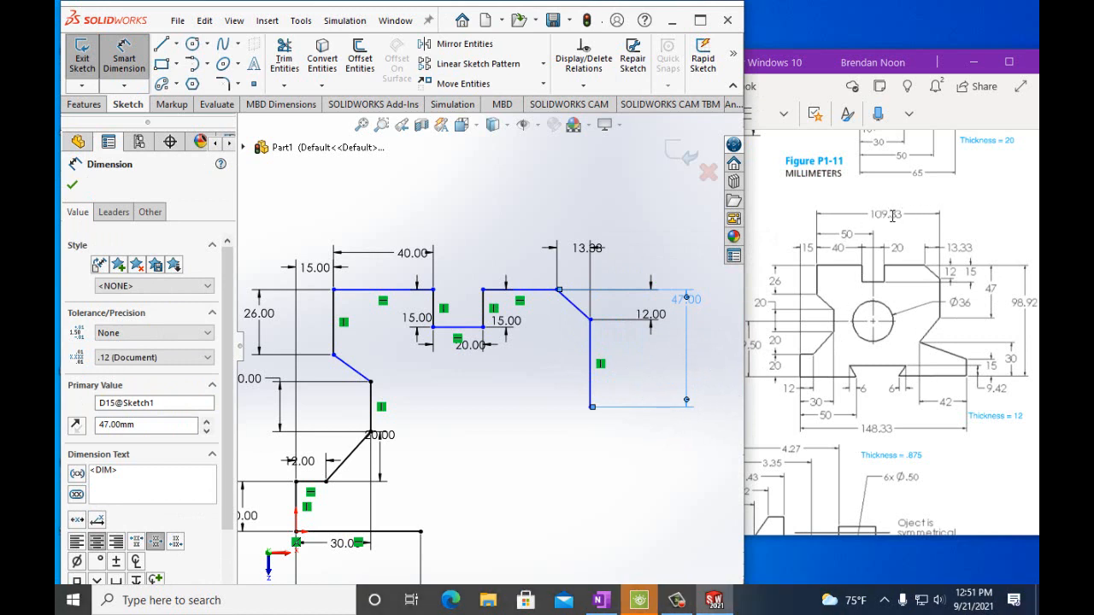
# Step: Dimension the overall horizontal distance from the outline's upper-left corner to the chamfer's lower endpoint to 109.33 mm, placed above the outline
pyautogui.click(335, 291)
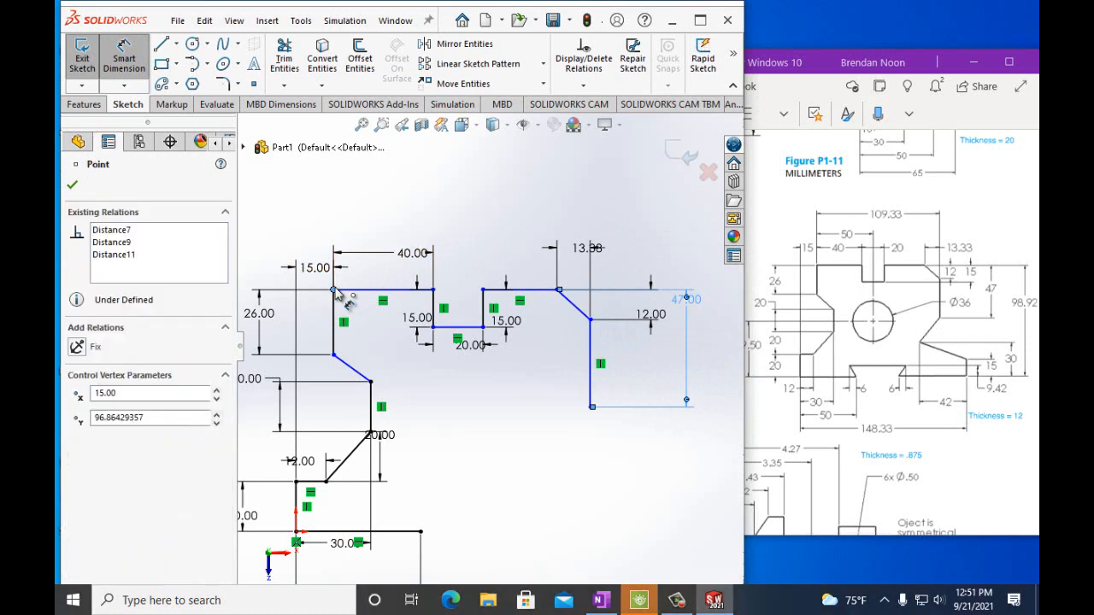
pyautogui.click(591, 320)
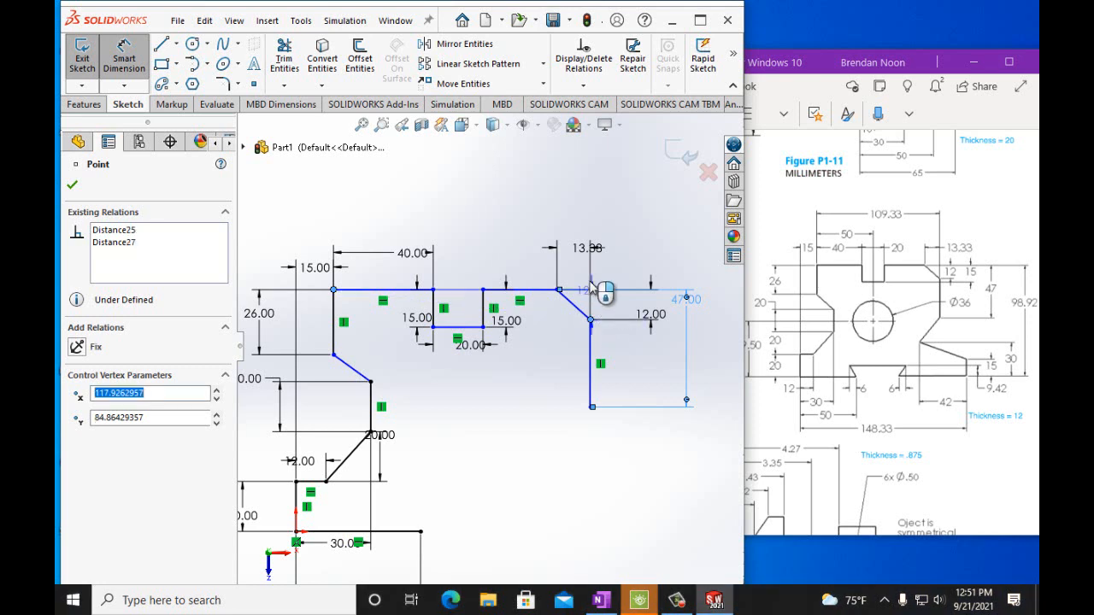
pyautogui.click(590, 161)
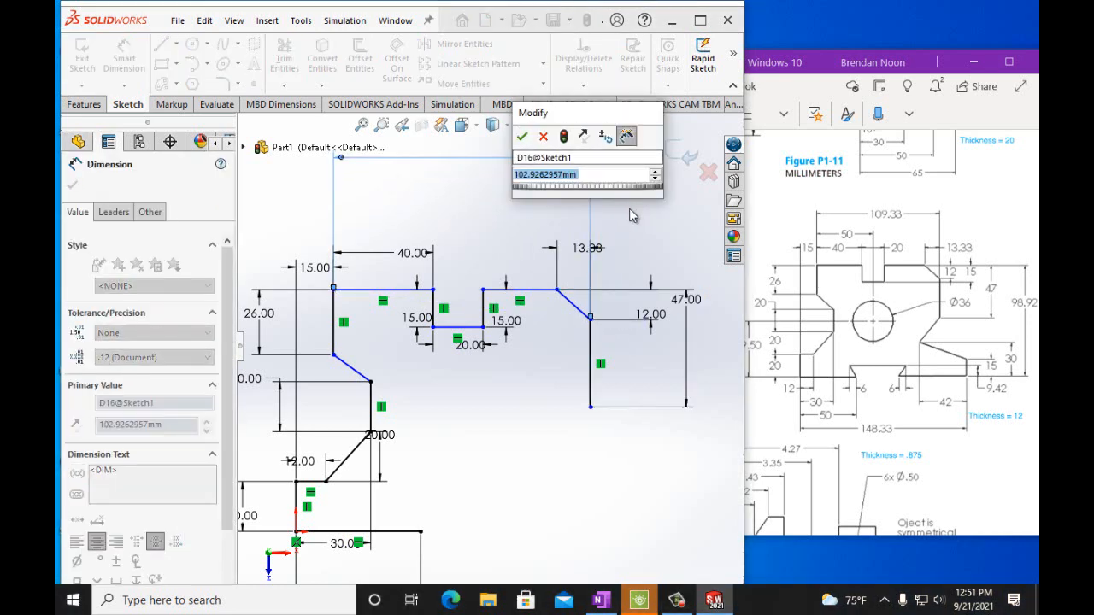
pyautogui.write('109')
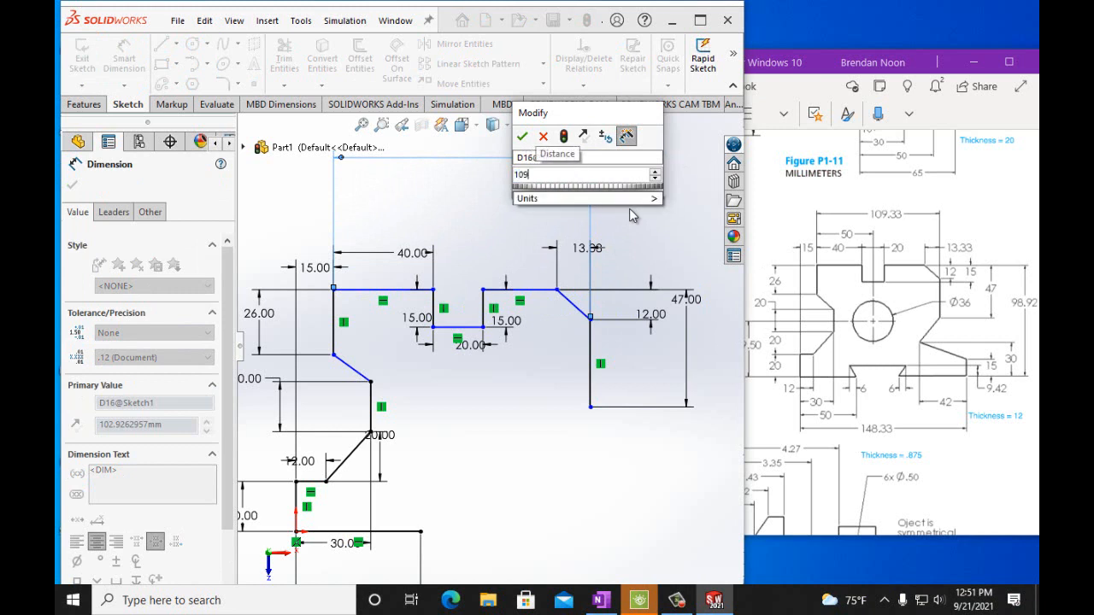
pyautogui.write('.33mm')
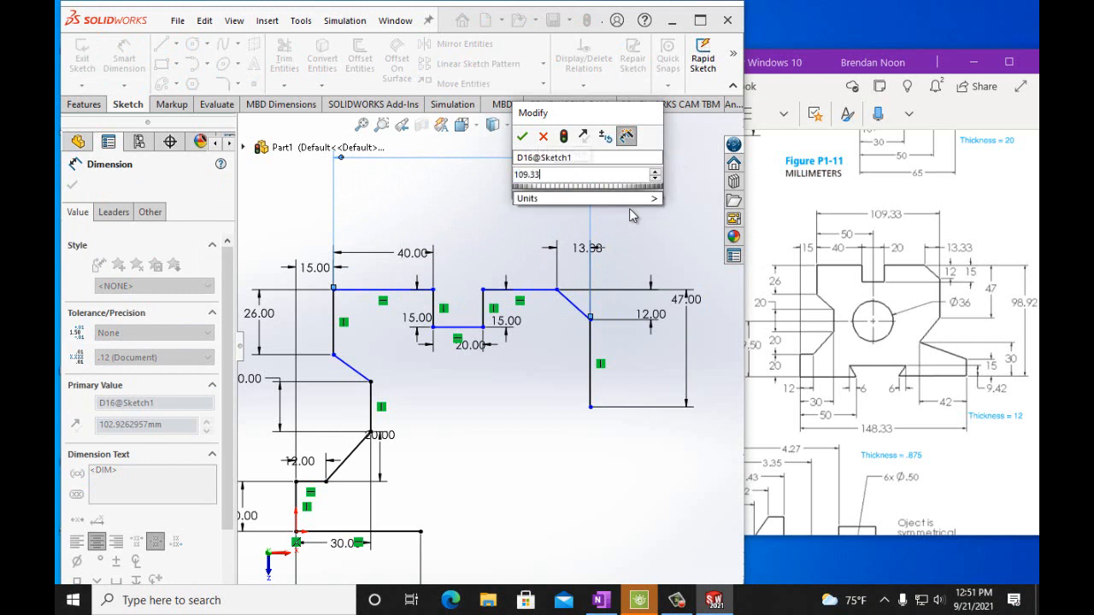
pyautogui.click(522, 136)
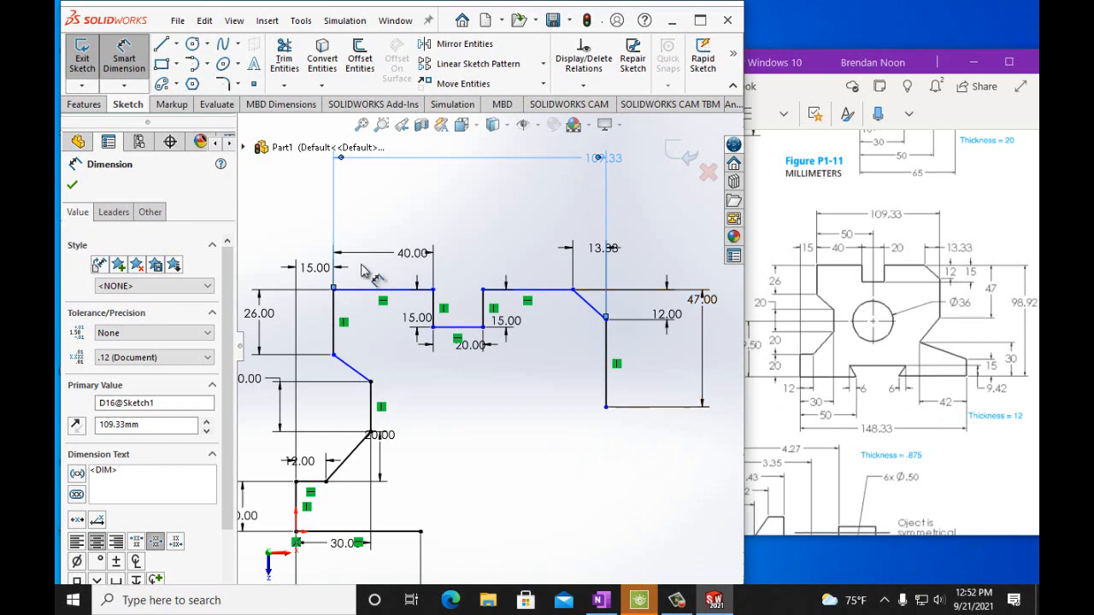
# Step: Continue the outline from the lower-left edge's right end with a dovetail about 49.6 mm wide, a horizontal bottom edge and a vertical line about 12.4 mm tall
pyautogui.click(161, 47)
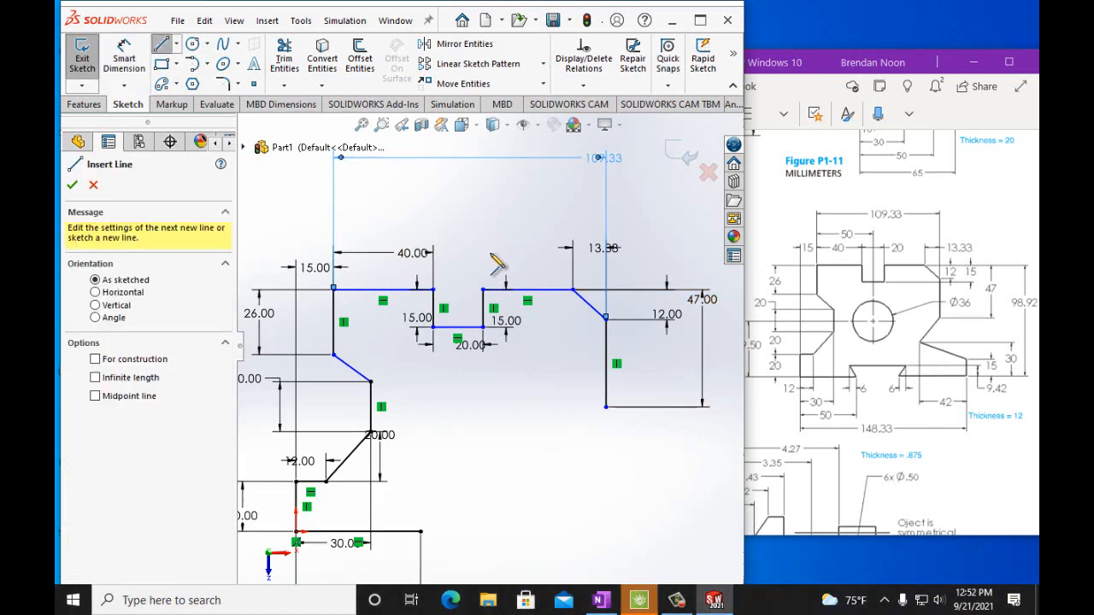
pyautogui.click(420, 532)
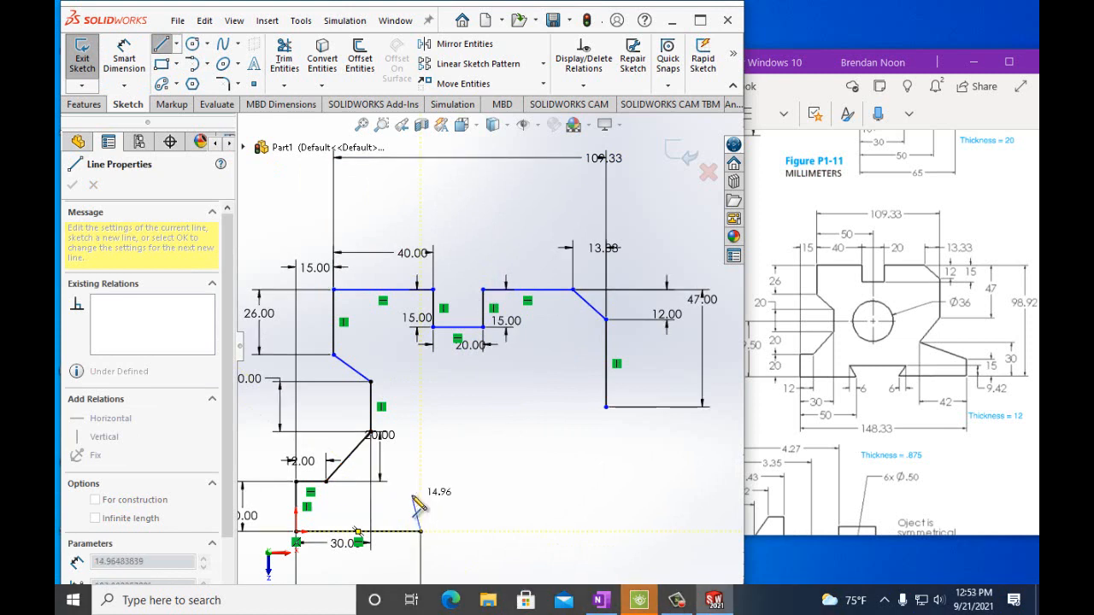
pyautogui.click(412, 495)
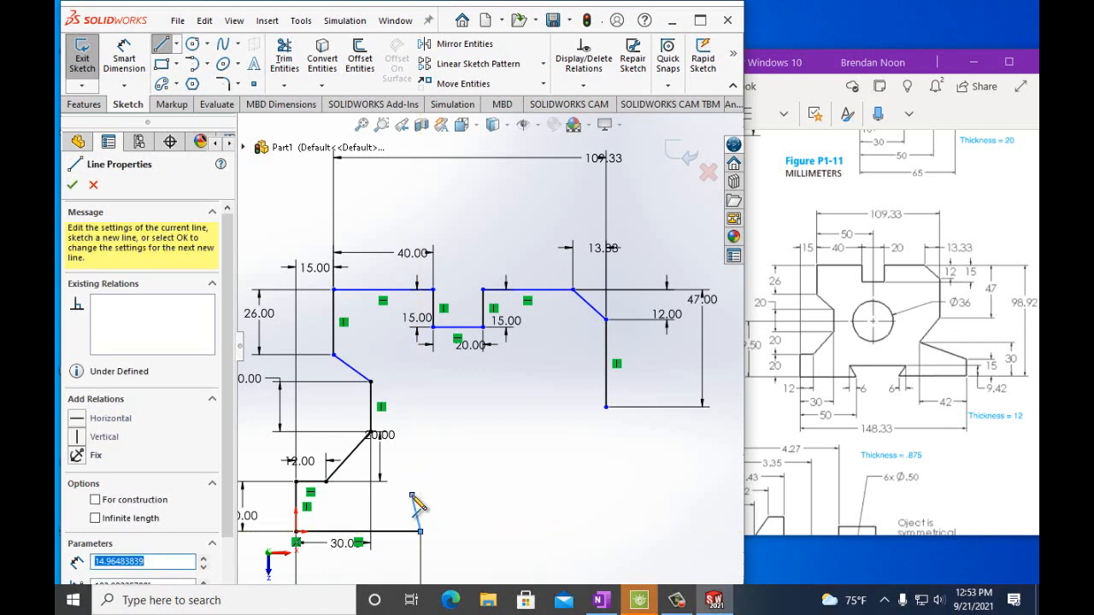
pyautogui.doubleClick(536, 495)
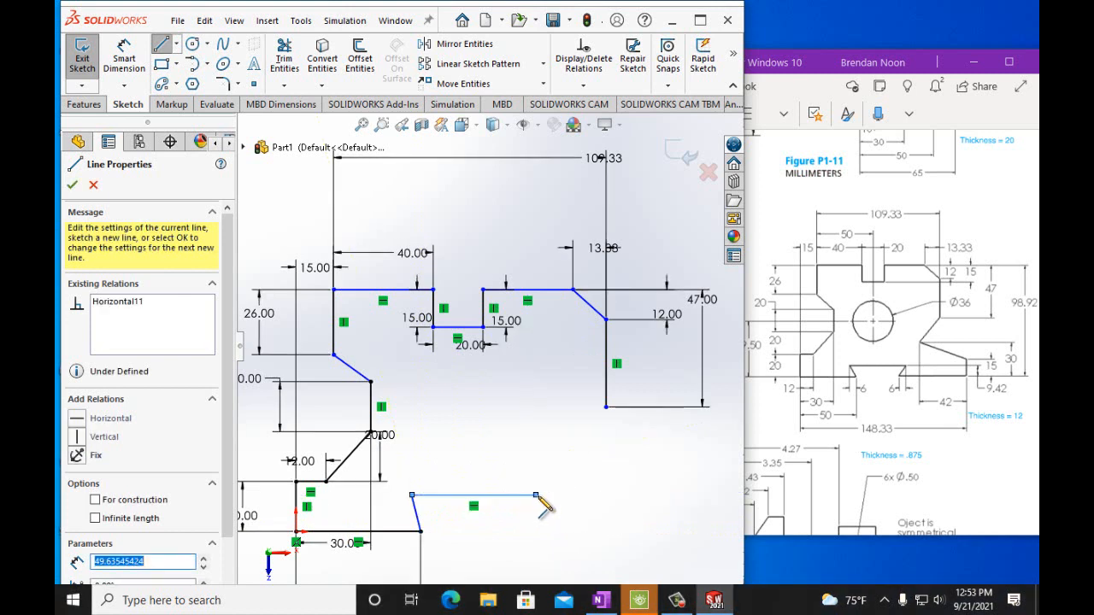
pyautogui.click(536, 496)
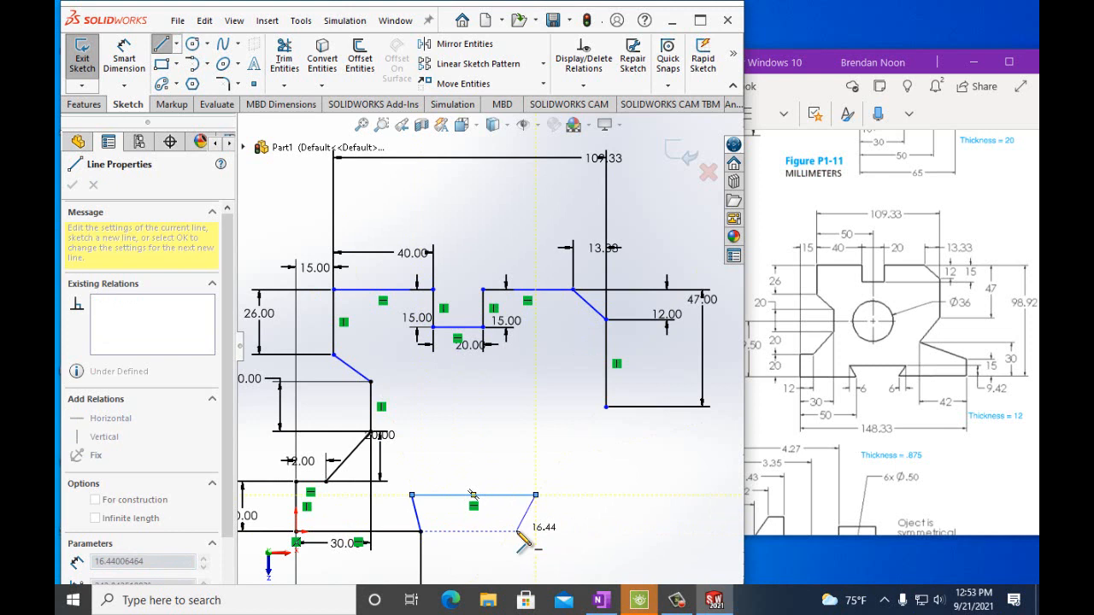
pyautogui.click(517, 532)
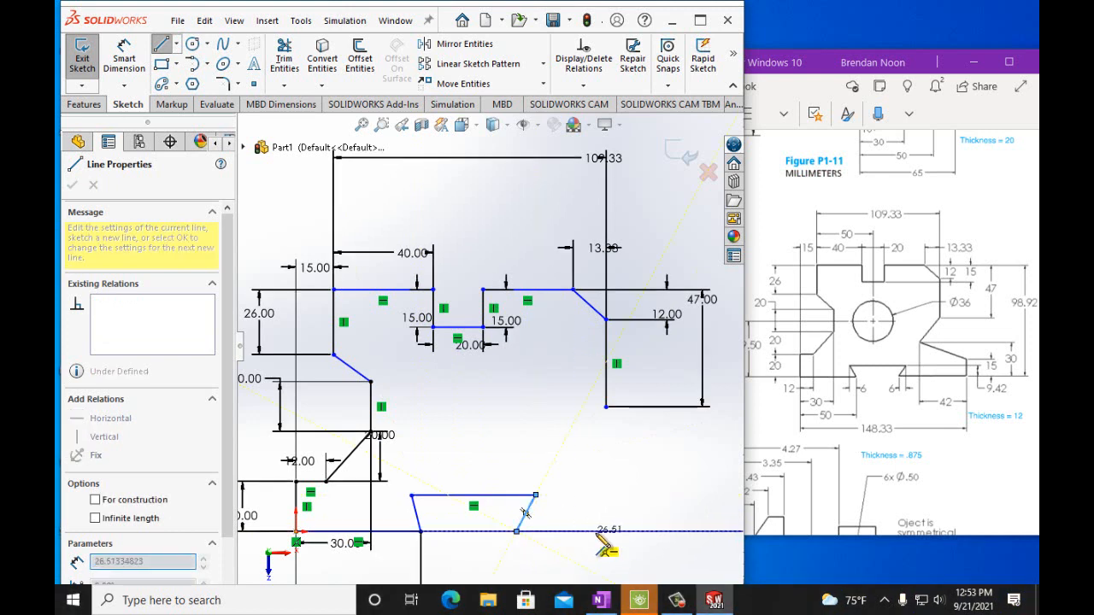
pyautogui.click(657, 532)
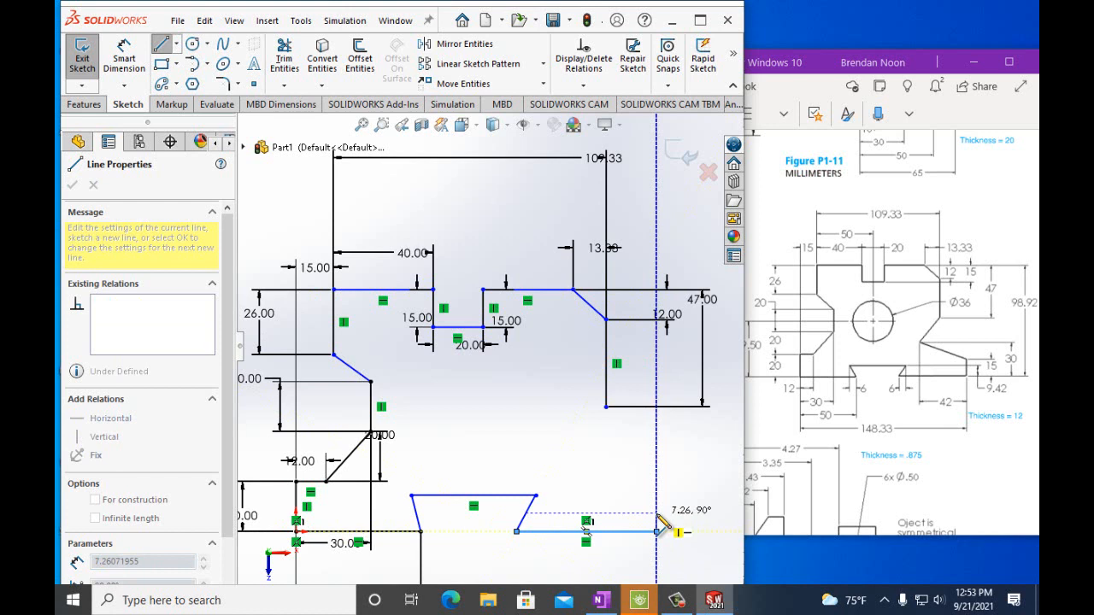
pyautogui.click(656, 501)
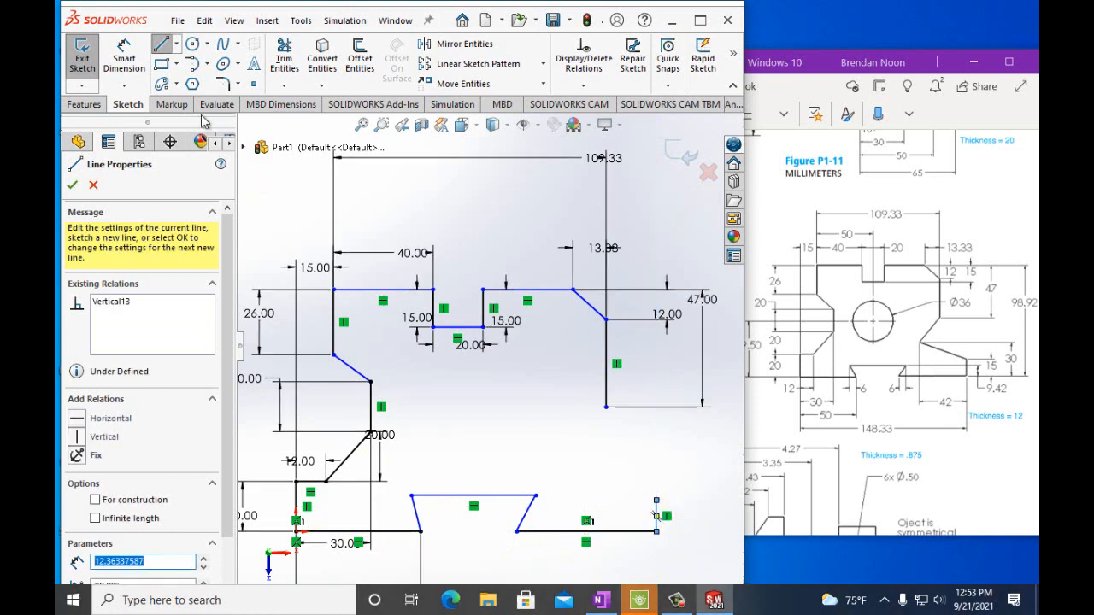
# Step: Dimension the short vertical line at the outline's lower-right corner to 15 mm, placed on its right side
pyautogui.click(128, 58)
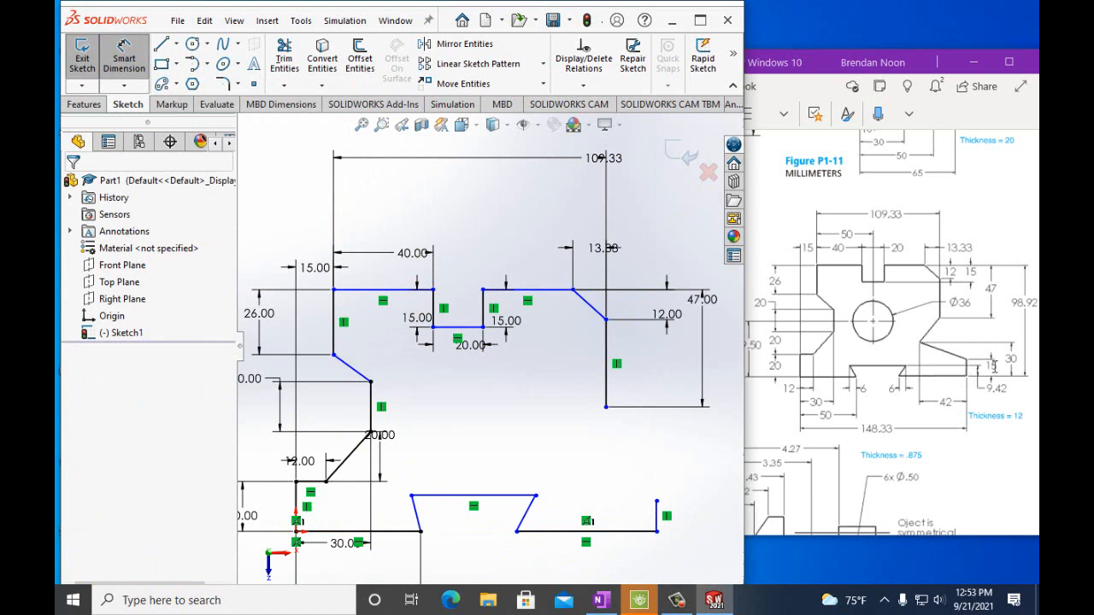
pyautogui.click(656, 515)
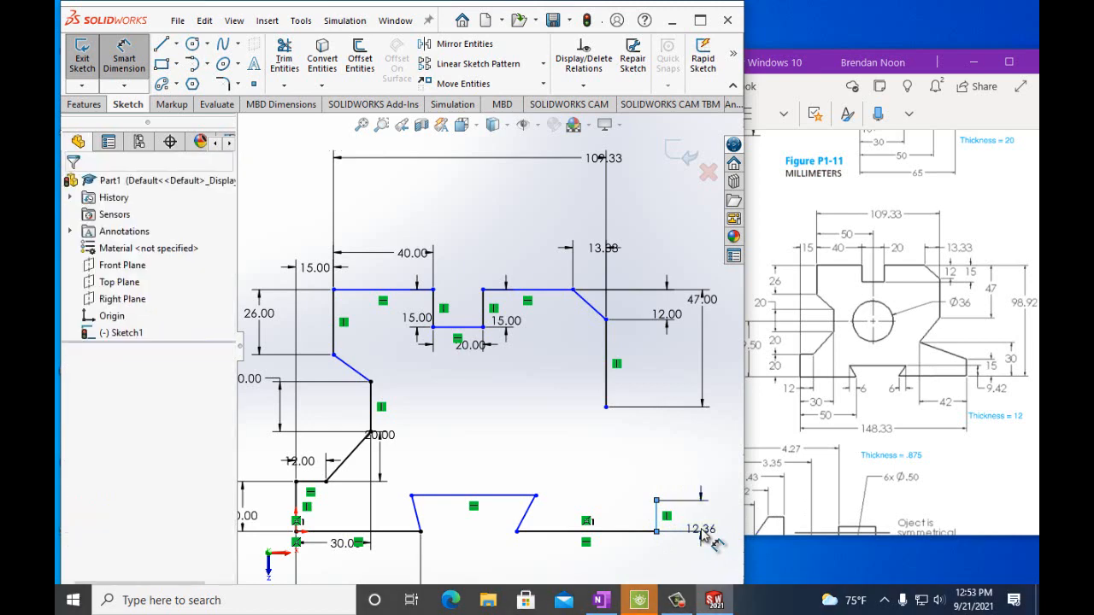
pyautogui.click(699, 531)
pyautogui.write('15mm')
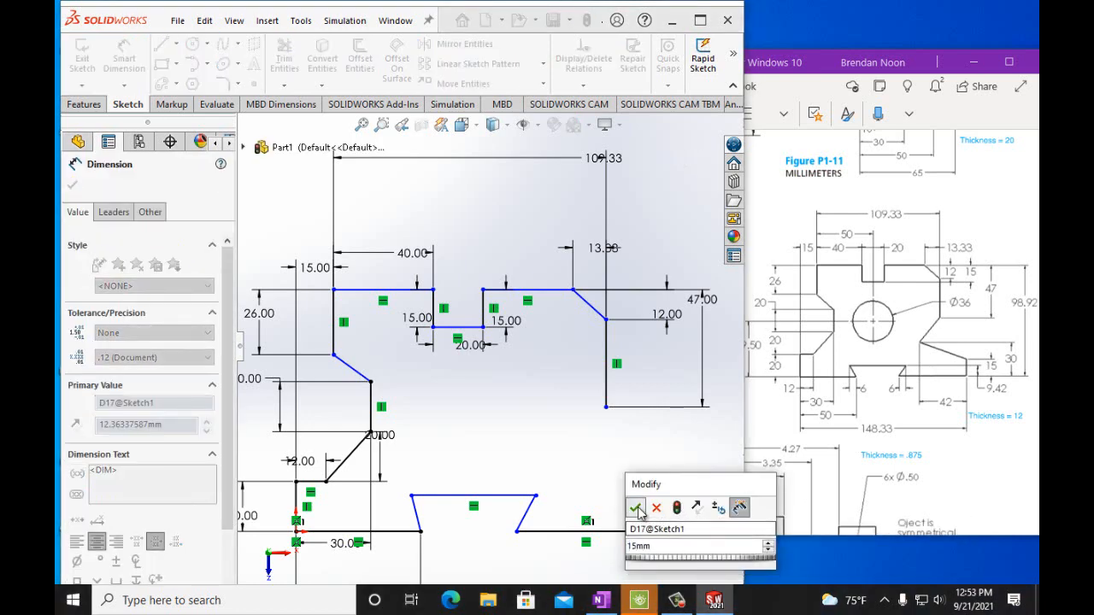
pyautogui.click(636, 508)
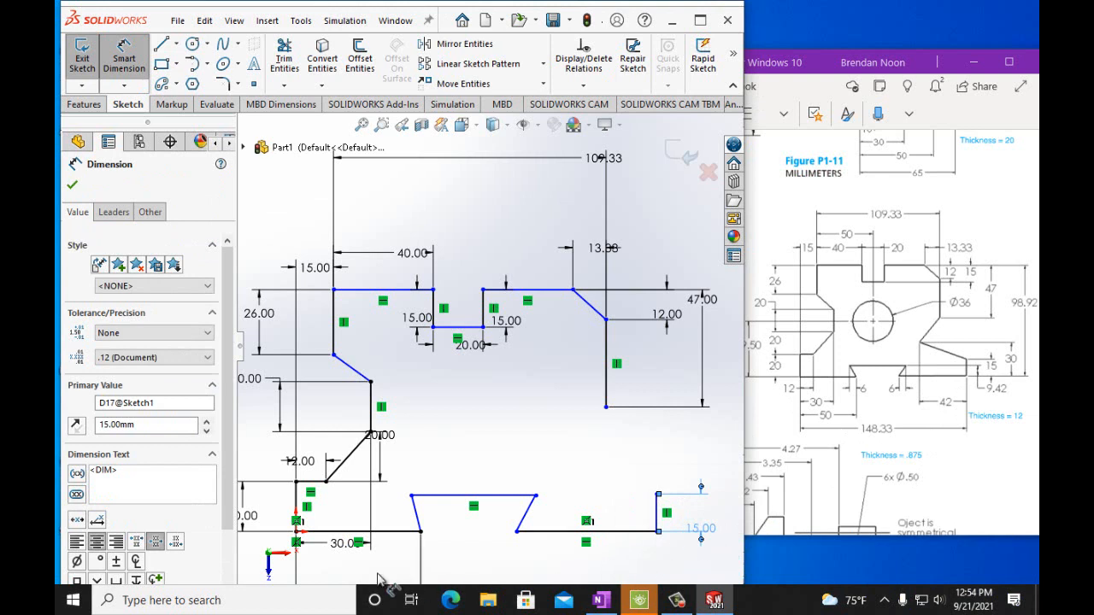
# Step: Dimension the overall horizontal distance from the origin to the outline's lower-right corner to 148.33 mm, placed below the outline
pyautogui.click(297, 532)
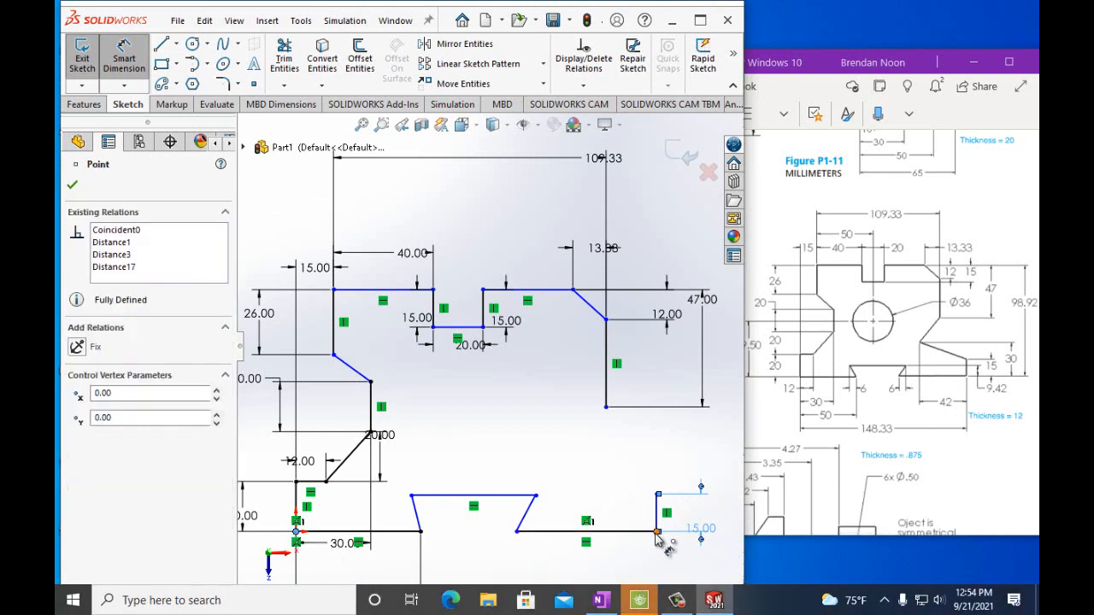
pyautogui.click(657, 533)
pyautogui.click(658, 568)
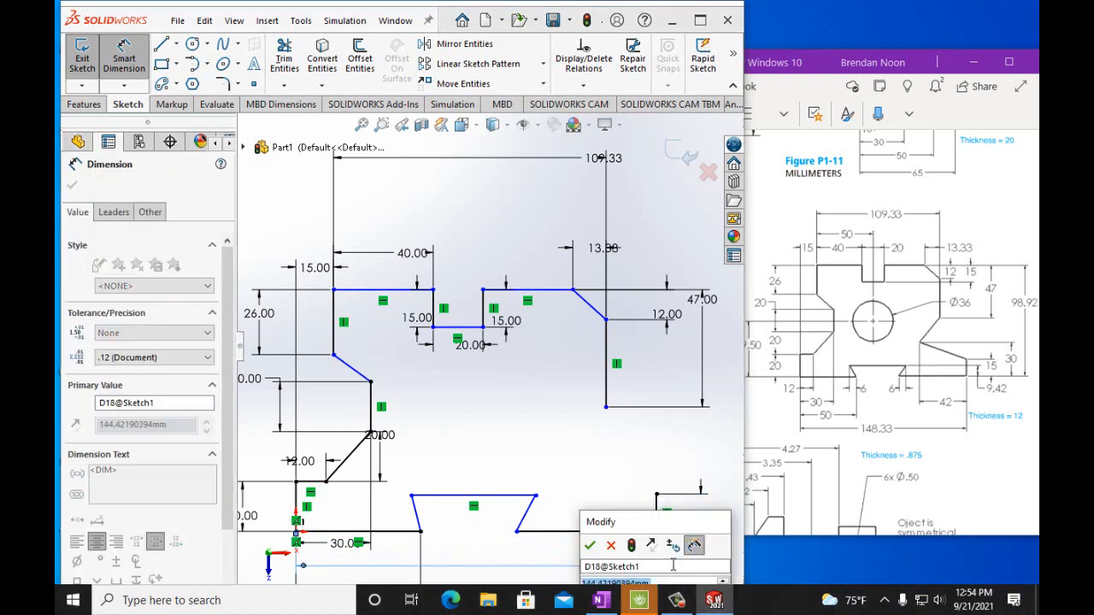
pyautogui.moveTo(652, 525); pyautogui.dragTo(610, 432)
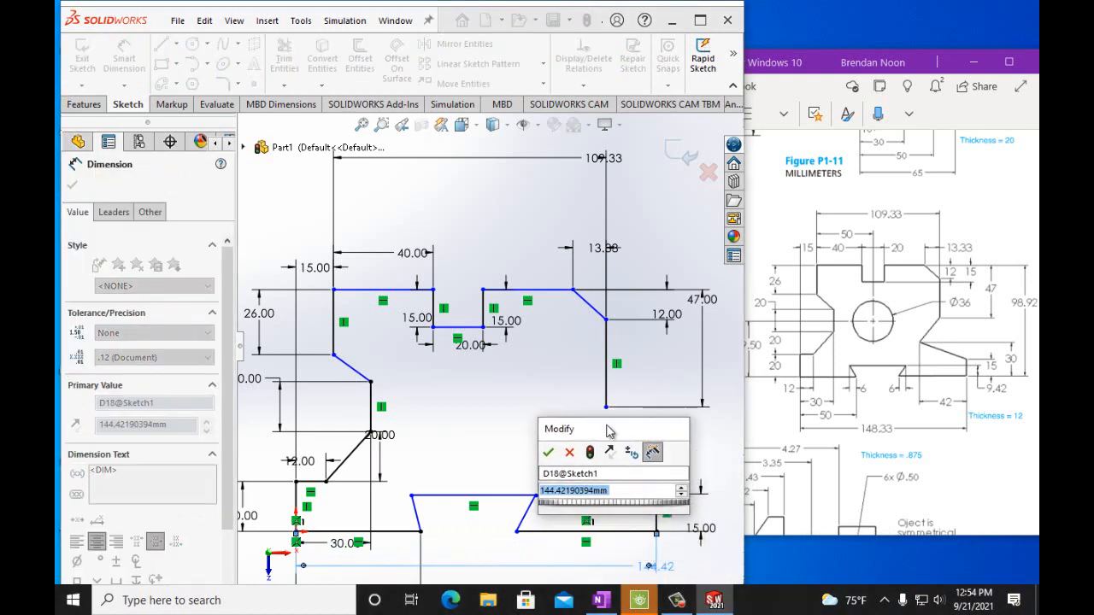
pyautogui.write('1')
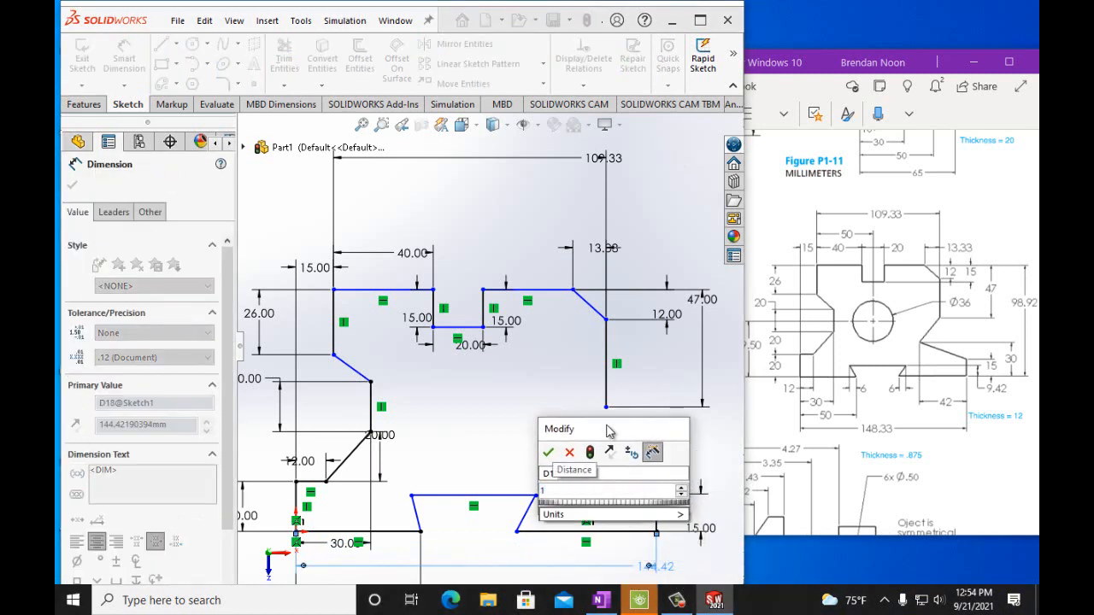
pyautogui.write('48.')
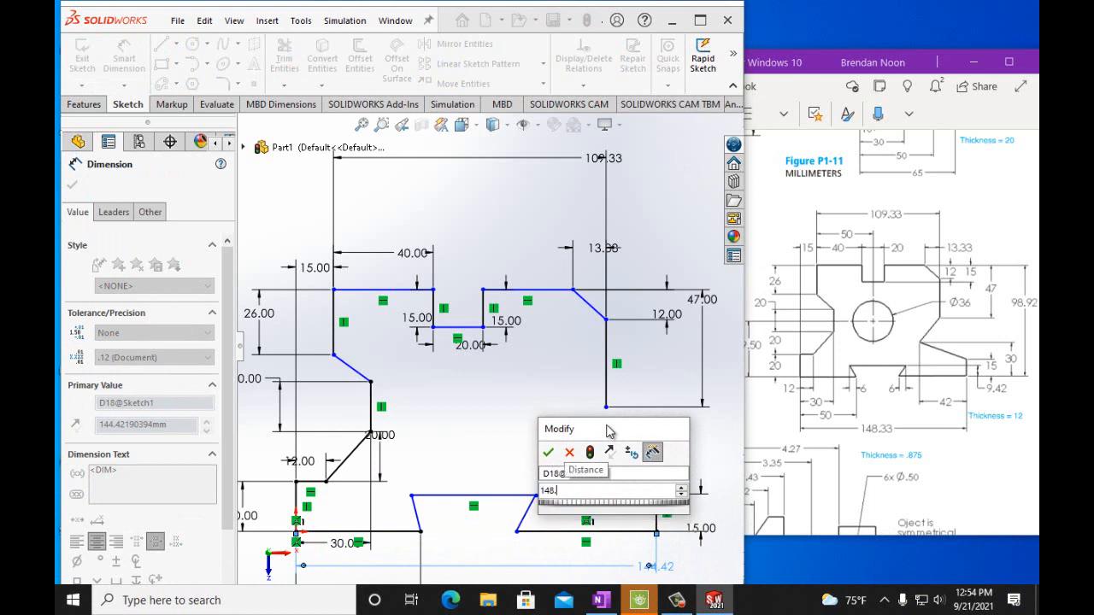
pyautogui.write('333')
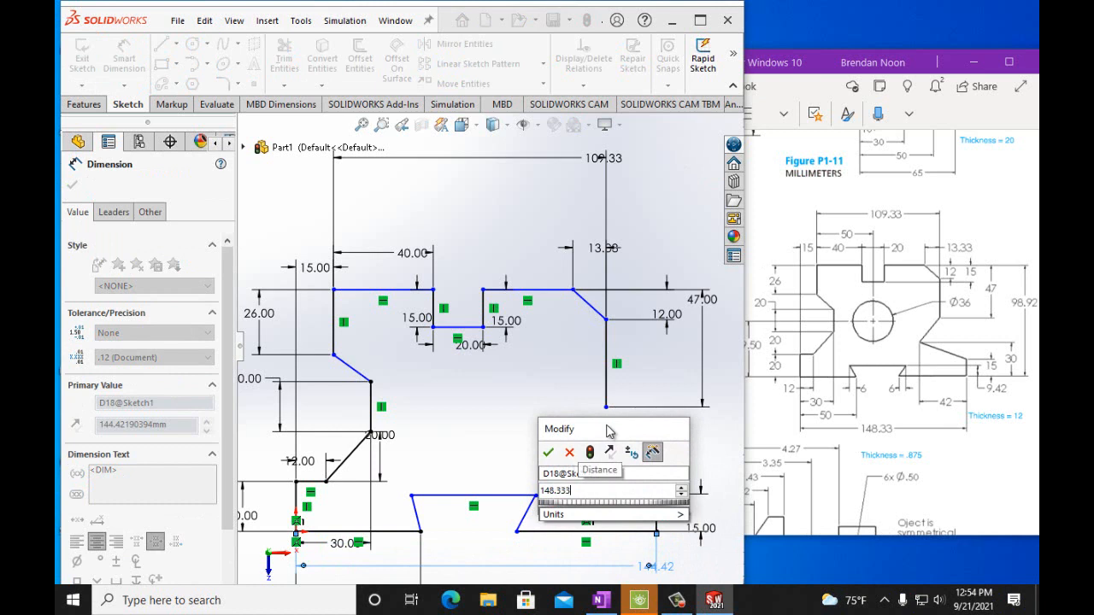
pyautogui.press('BackSpace')
pyautogui.click(548, 453)
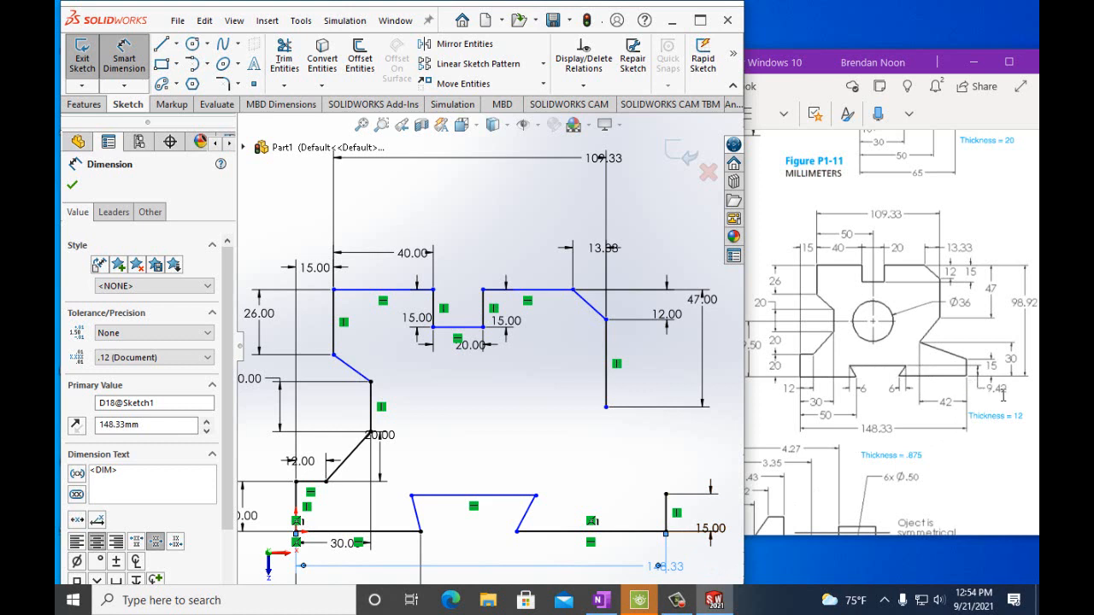
# Step: Dimension the dovetail's depth between its horizontal top line and the bottom edge to 9.42 mm, placed near the lower-right corner
pyautogui.click(528, 496)
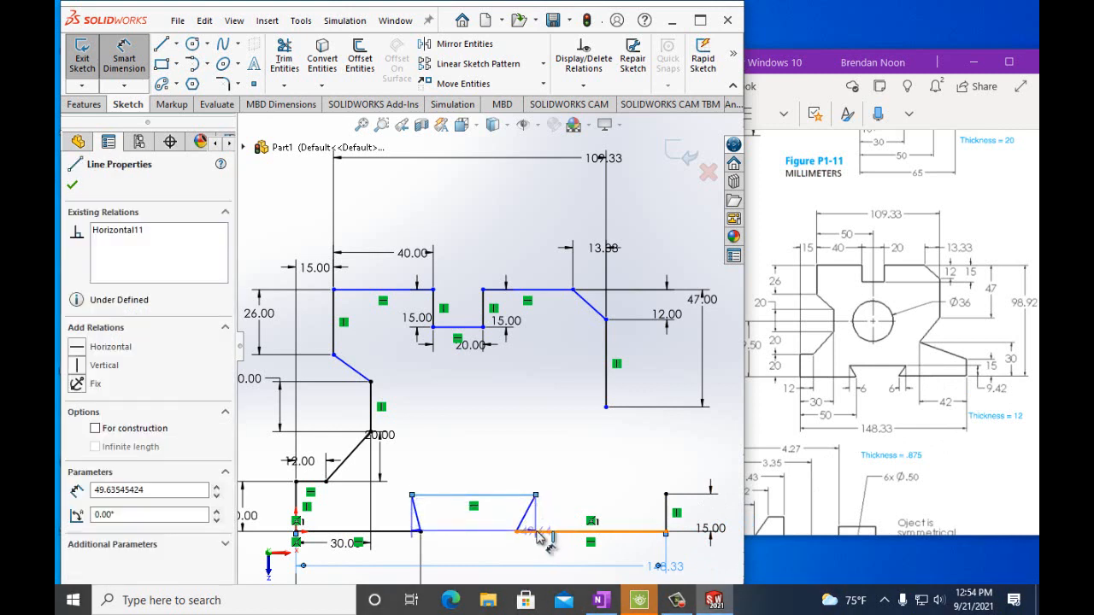
pyautogui.click(665, 531)
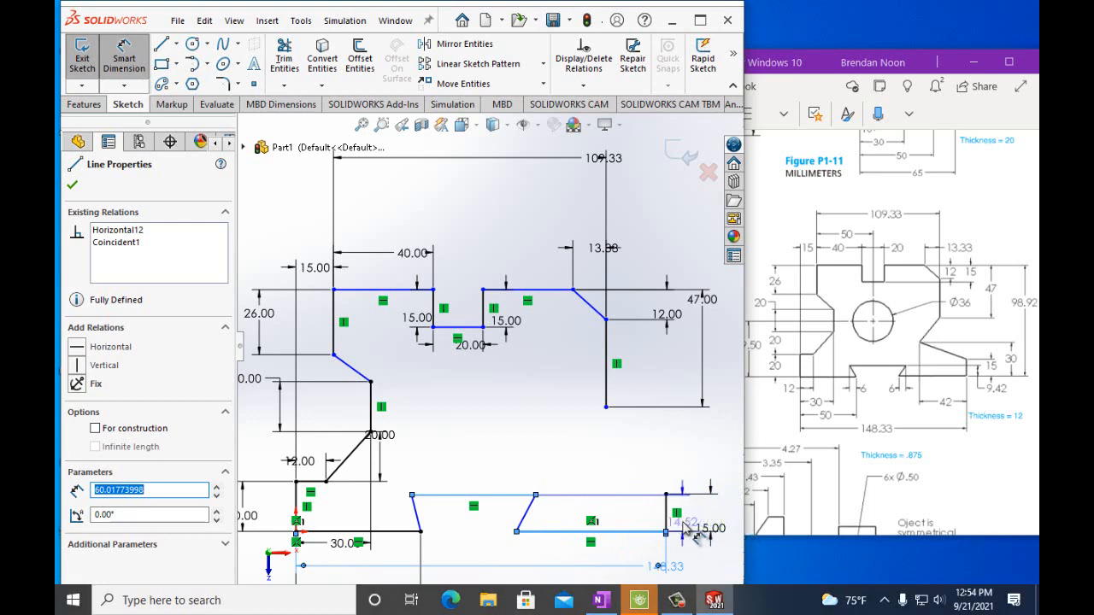
pyautogui.doubleClick(694, 533)
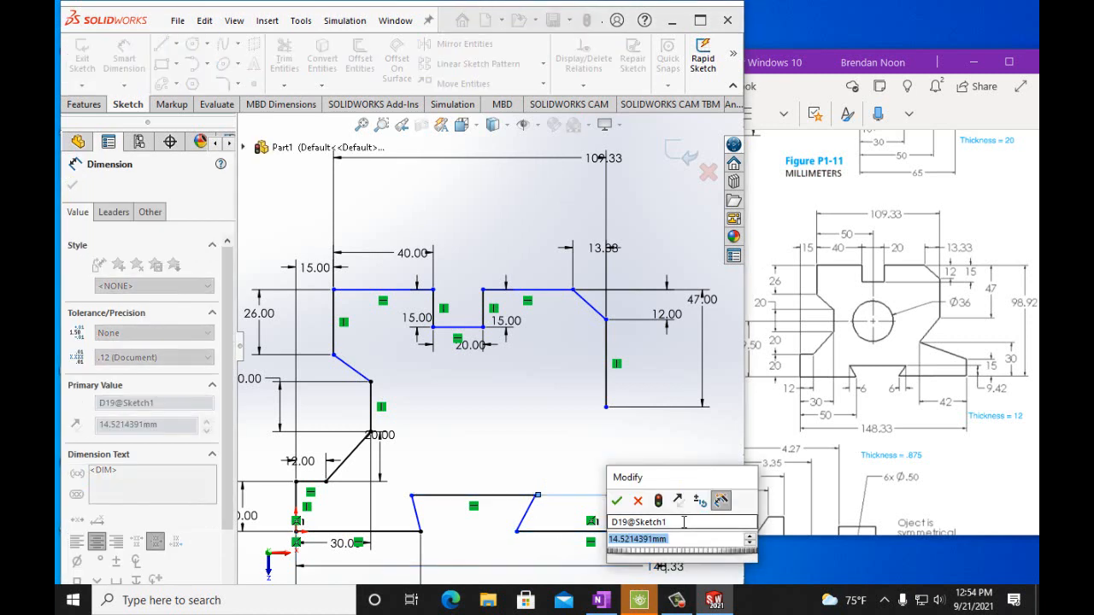
pyautogui.write('9')
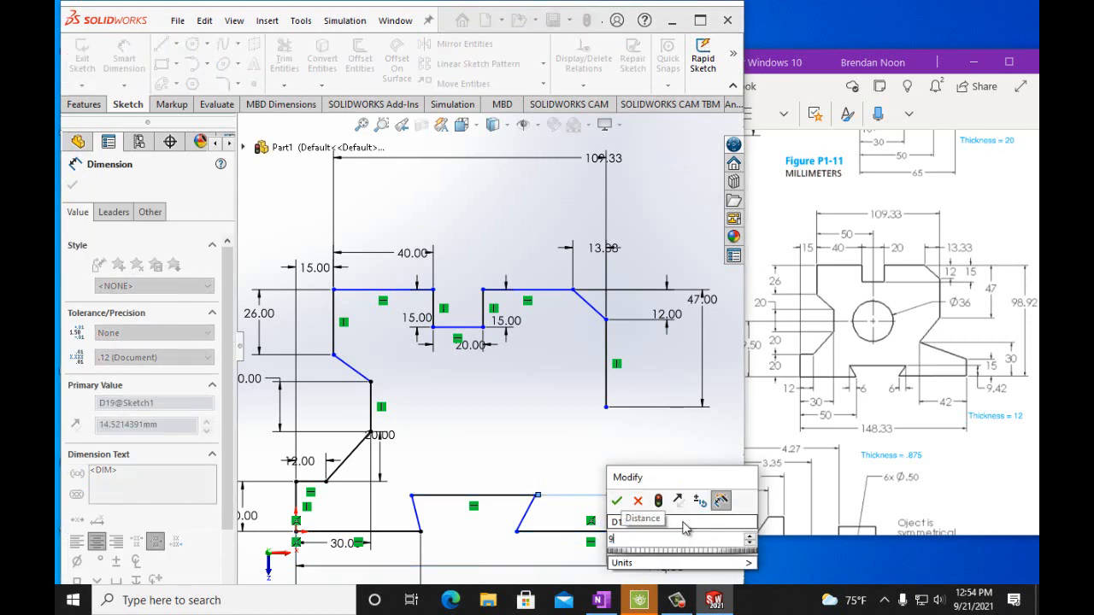
pyautogui.write('.42mm')
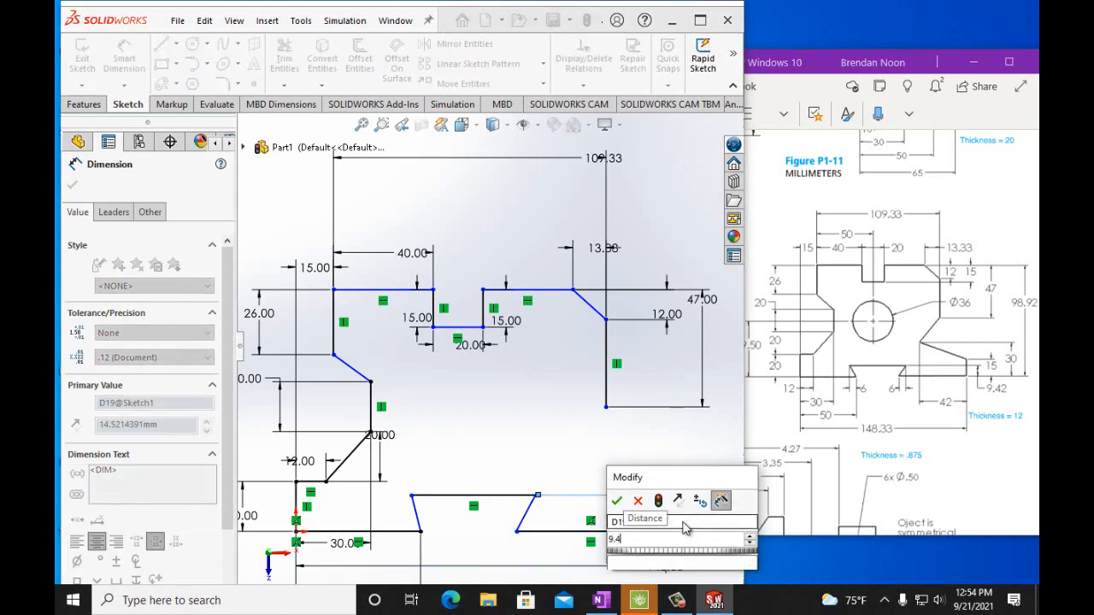
pyautogui.click(616, 501)
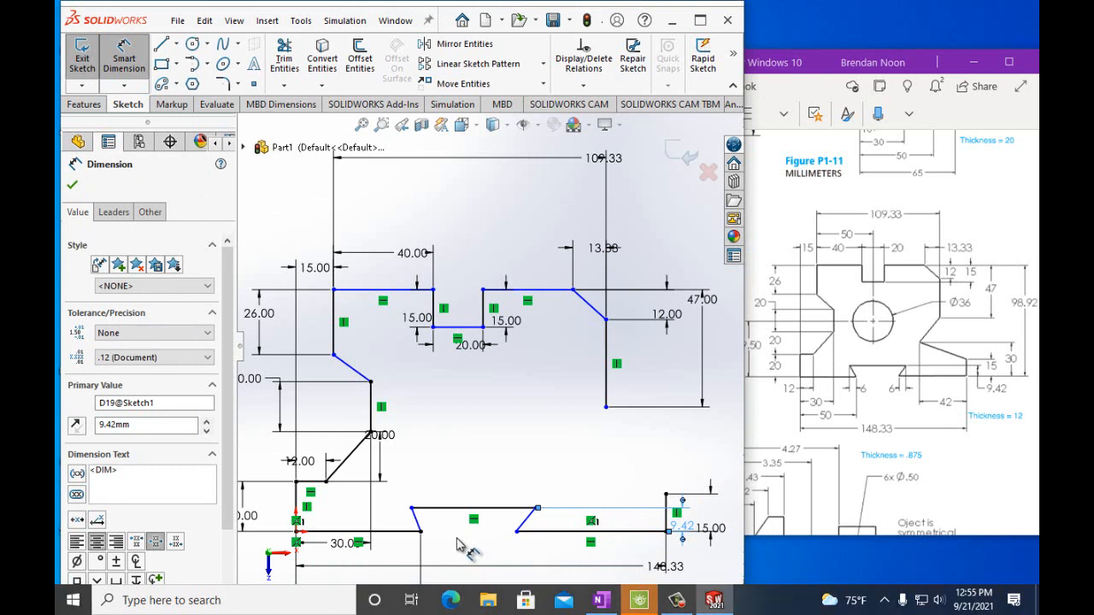
# Step: Dimension the horizontal distance between the endpoints of the dovetail's left slanted line to 6 mm, placed above the slot
pyautogui.click(420, 531)
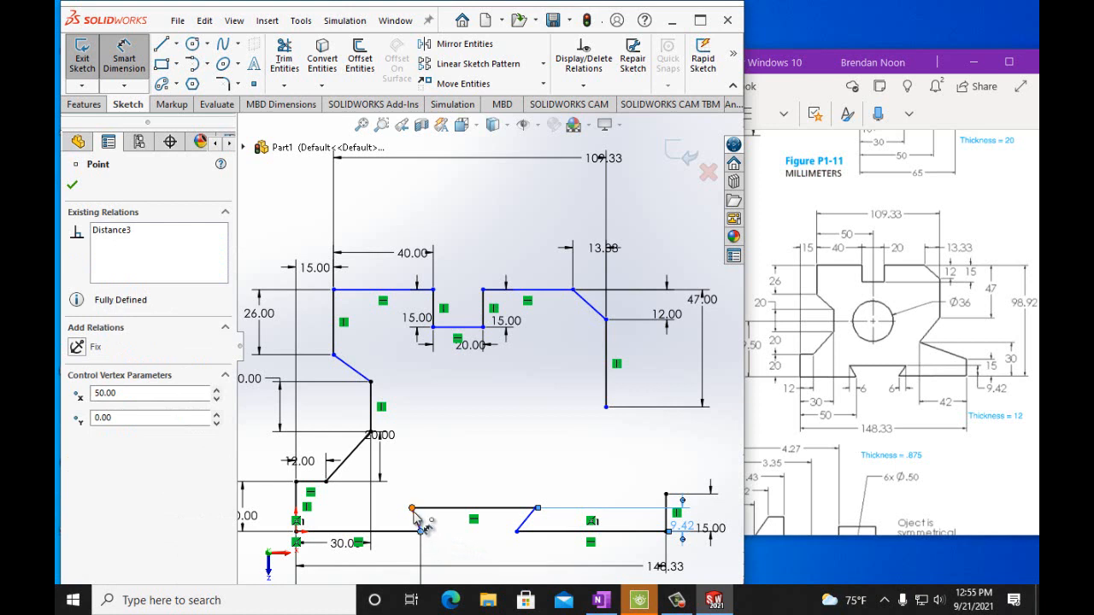
pyautogui.moveTo(415, 513)
pyautogui.mouseDown()
pyautogui.moveTo(430, 488)
pyautogui.moveTo(419, 487)
pyautogui.mouseUp()
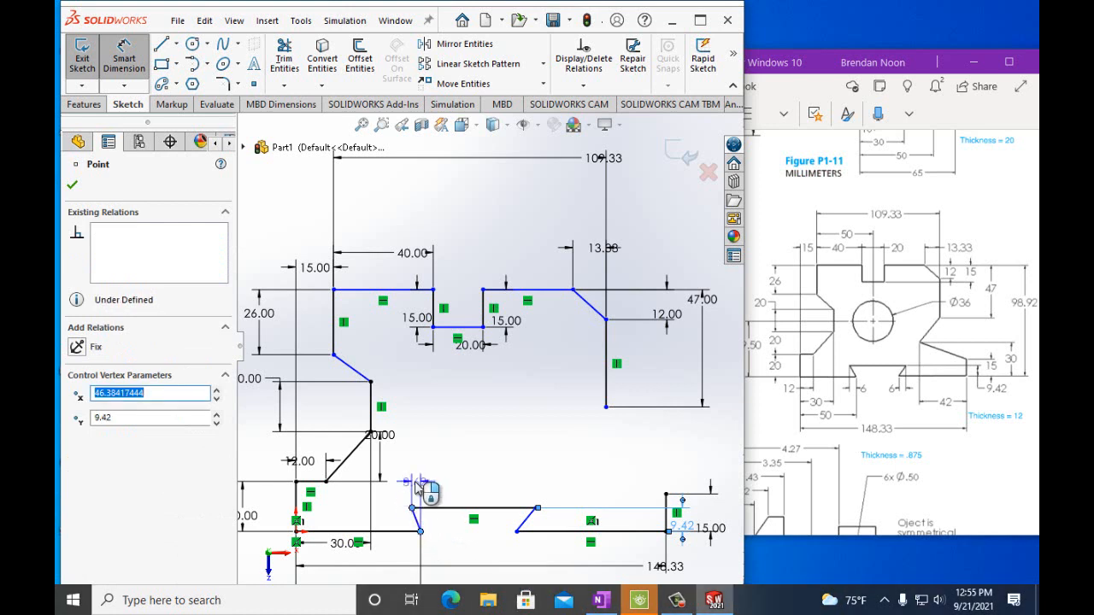
pyautogui.click(416, 488)
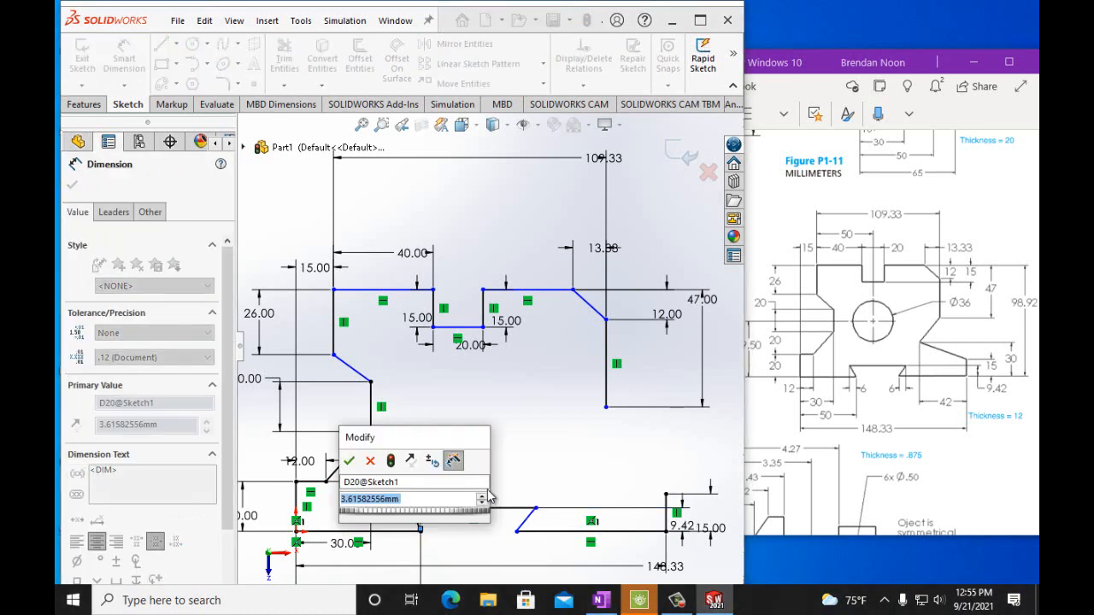
pyautogui.write('6mm')
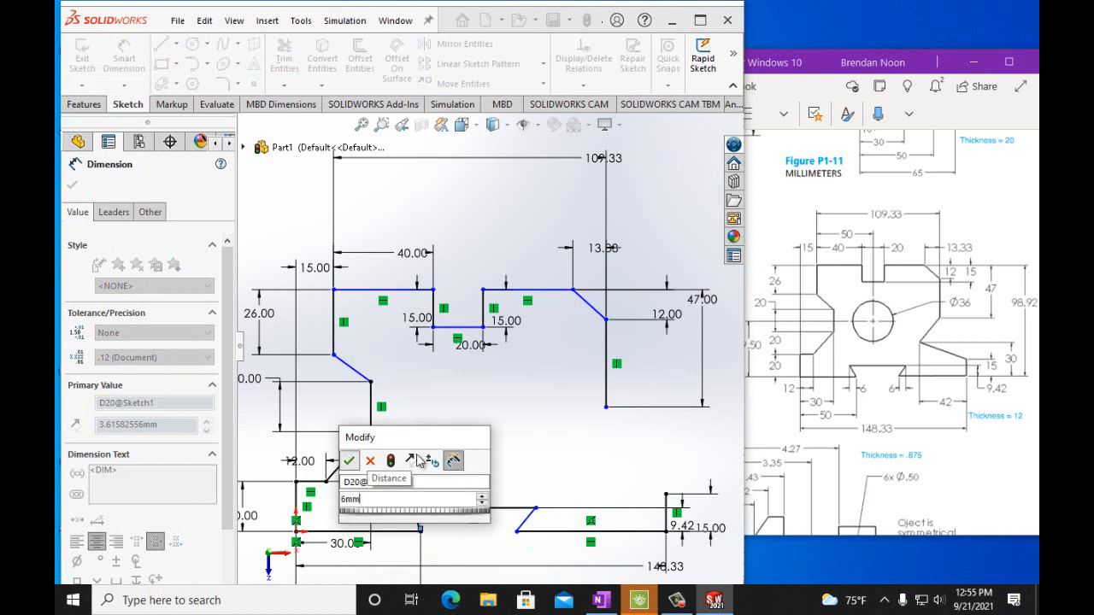
pyautogui.click(350, 462)
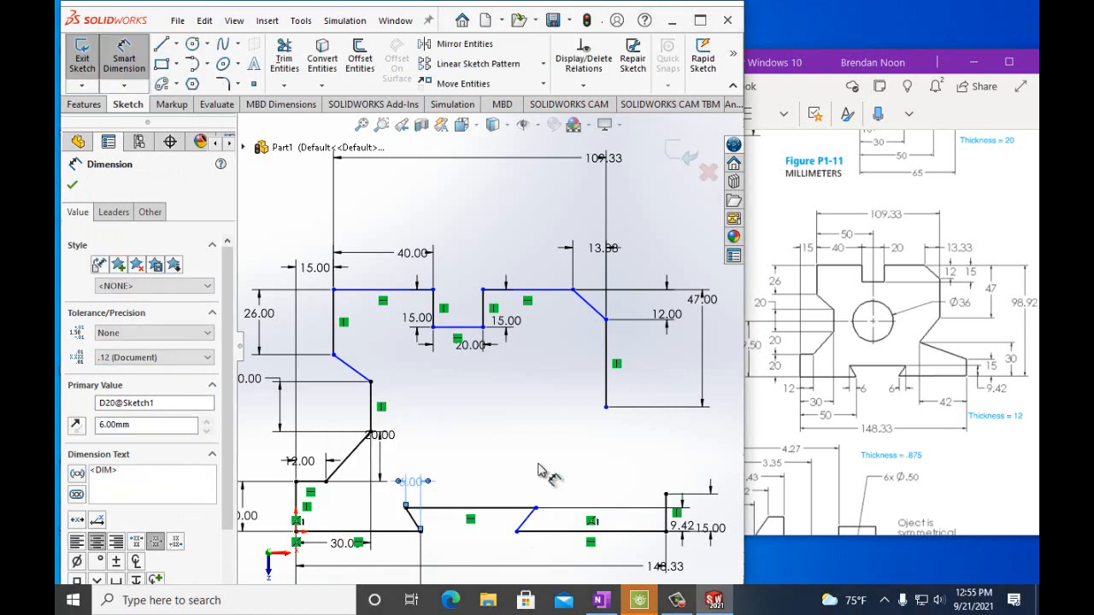
# Step: Dimension the horizontal distance between the endpoints of the dovetail's right slanted line to 6 mm, placed above the slot
pyautogui.click(519, 531)
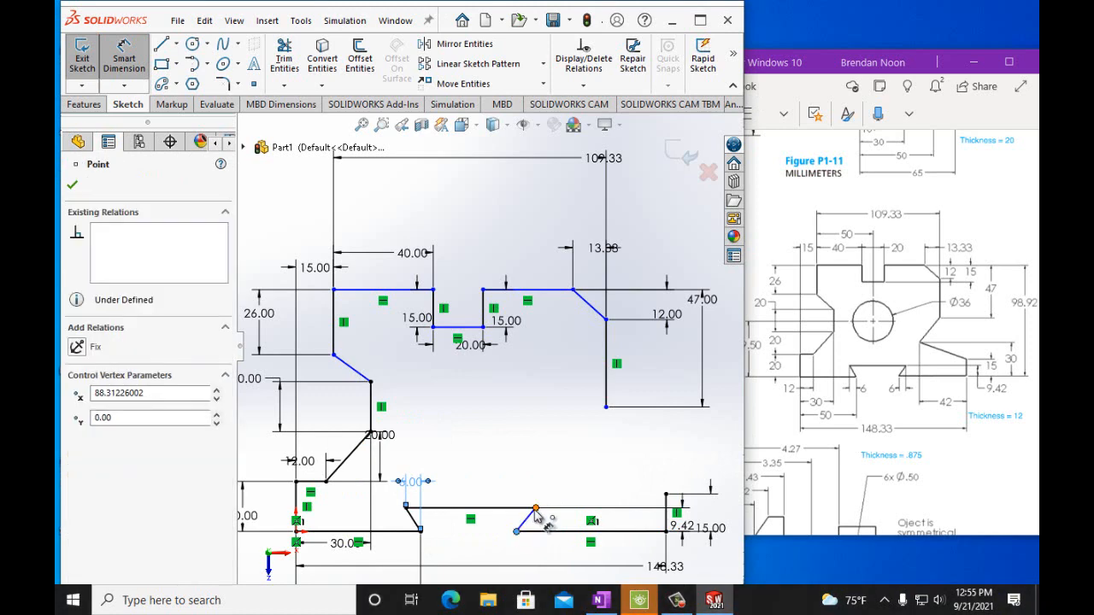
pyautogui.click(536, 508)
pyautogui.click(535, 487)
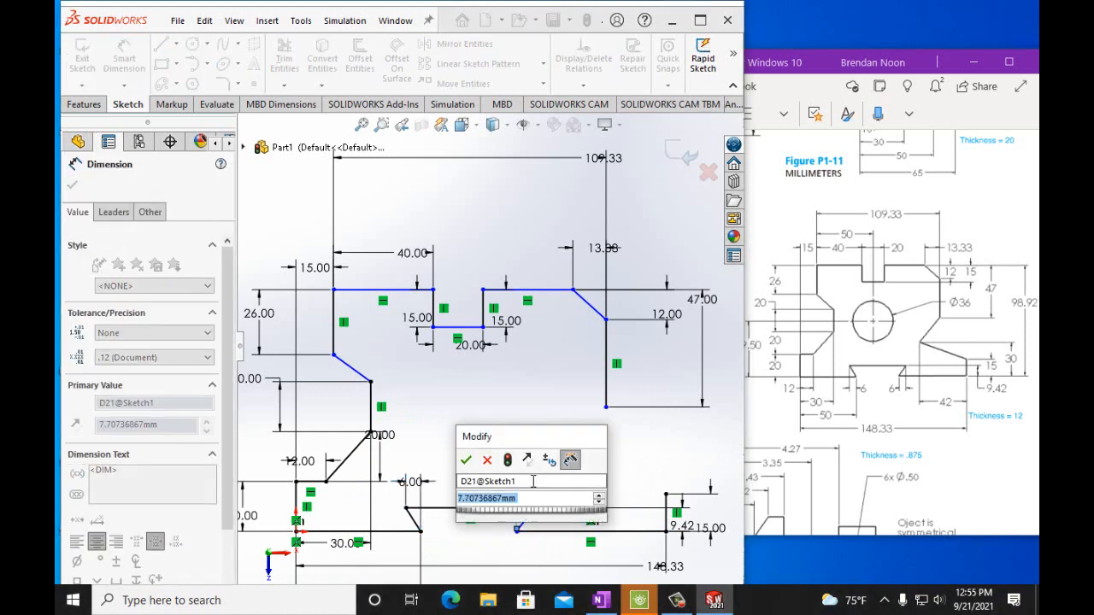
pyautogui.write('5mm')
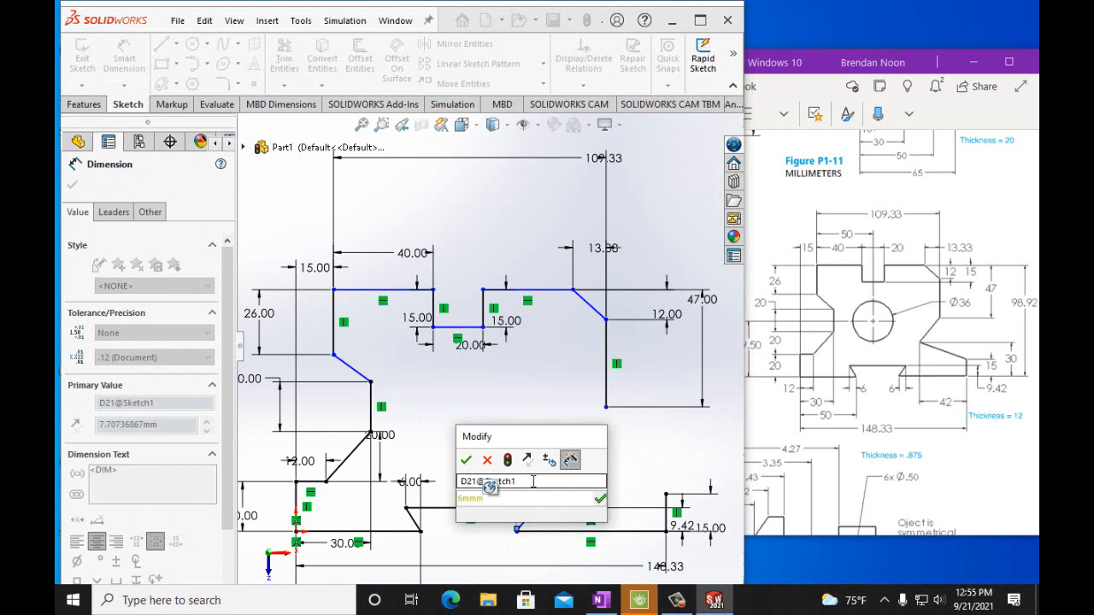
pyautogui.click(466, 460)
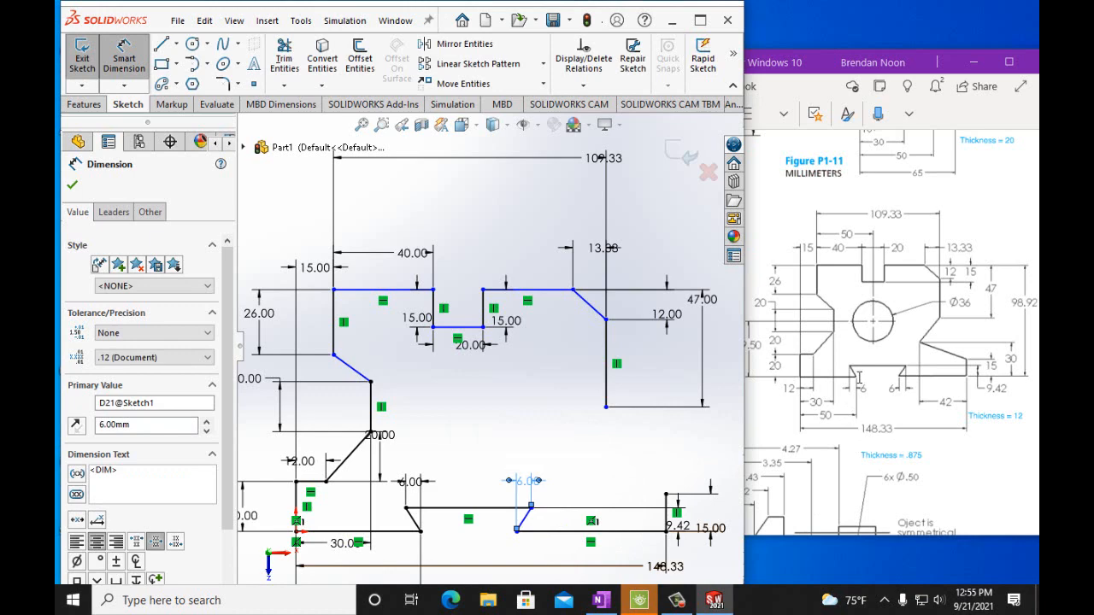
pyautogui.scroll(-2, 576, 465)
pyautogui.scroll(3, 576, 464)
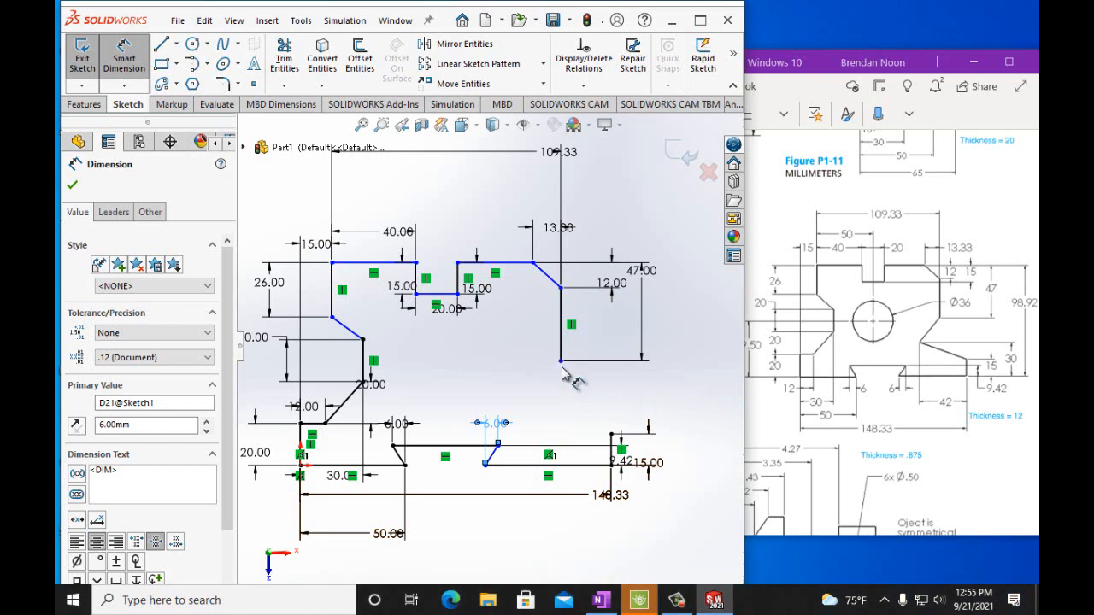
# Step: Close the outline with two lines, about 44 mm from the short right edge's top inward and about 30 mm to the upper right edge's lower endpoint
pyautogui.click(165, 53)
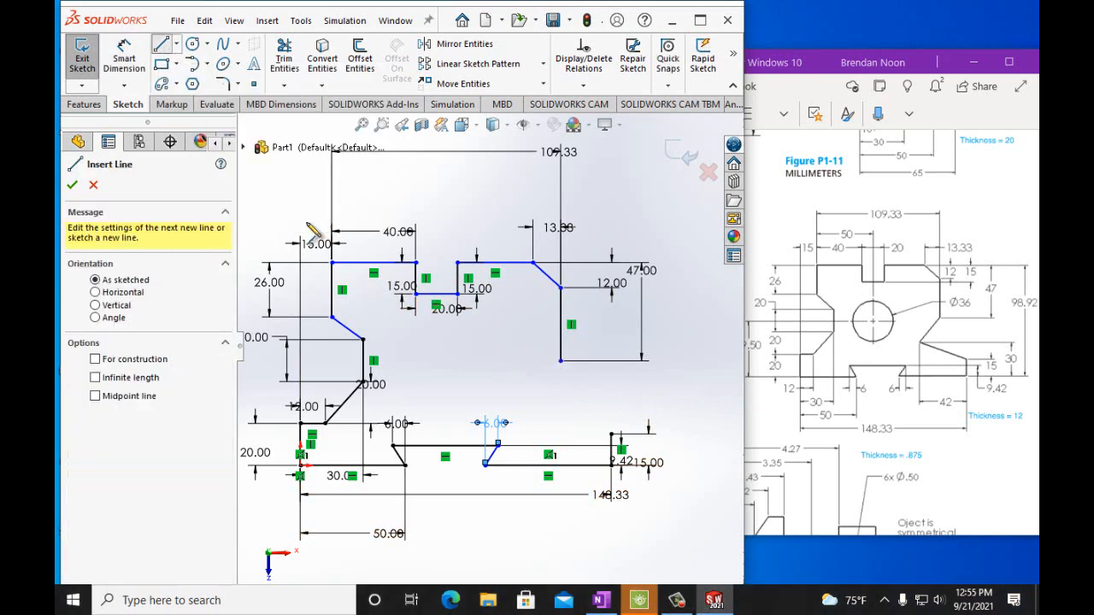
pyautogui.click(611, 435)
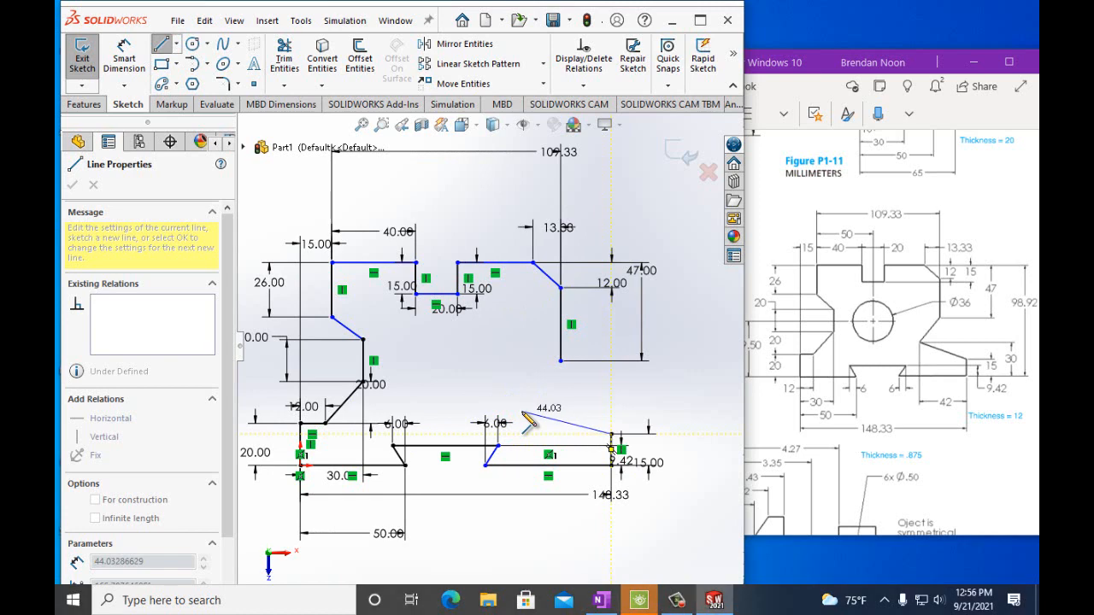
pyautogui.click(522, 411)
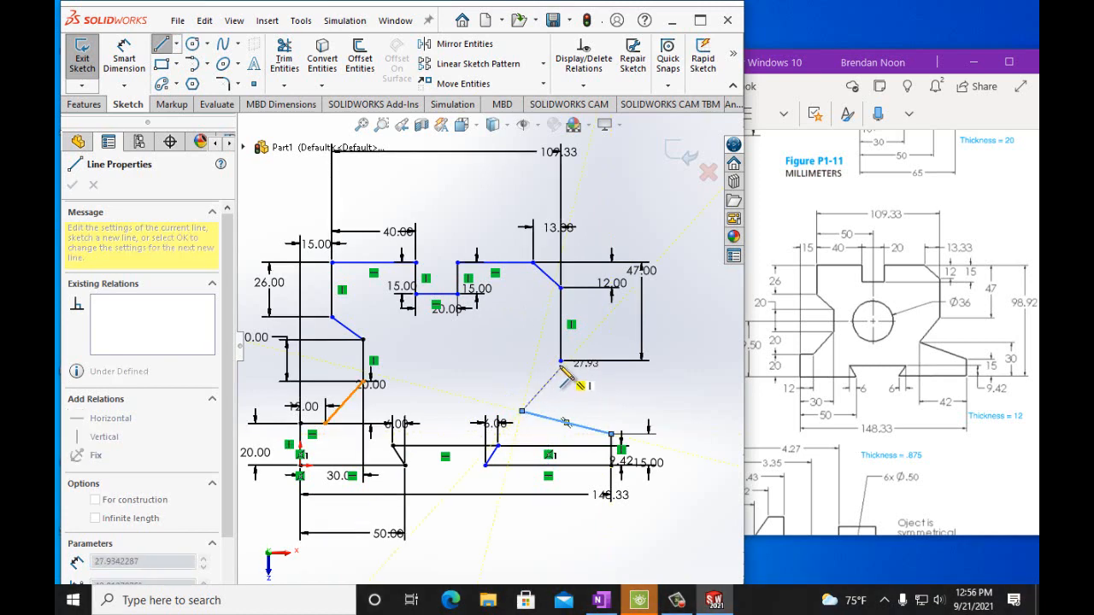
pyautogui.click(560, 361)
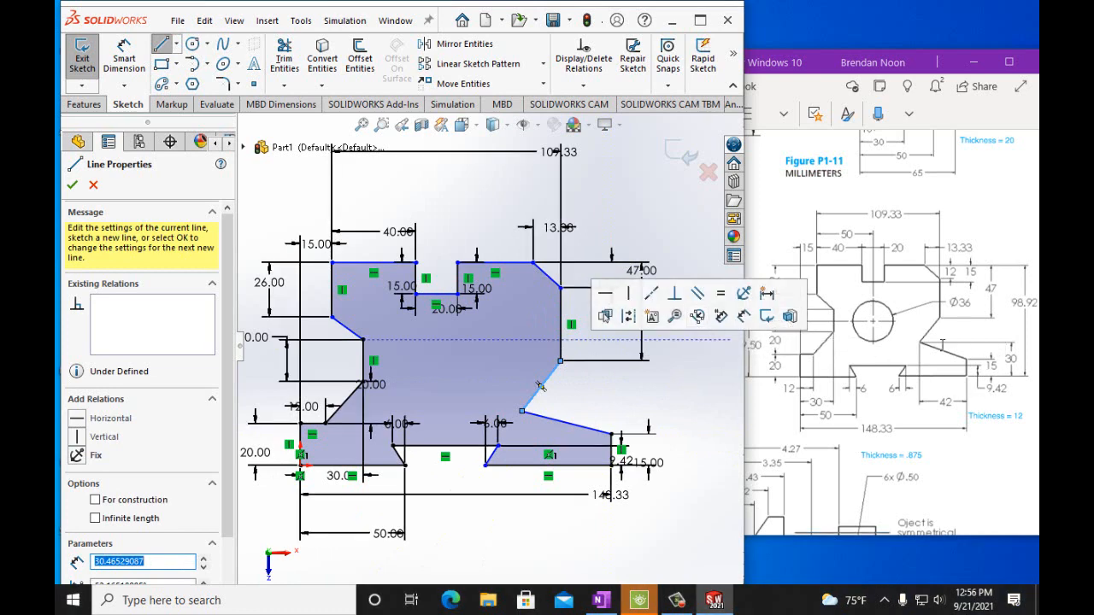
# Step: Dimension the vertical distance from the outline's lower-right corner to the right-hand notch vertex to 30 mm, placed right of the outline
pyautogui.press('d')
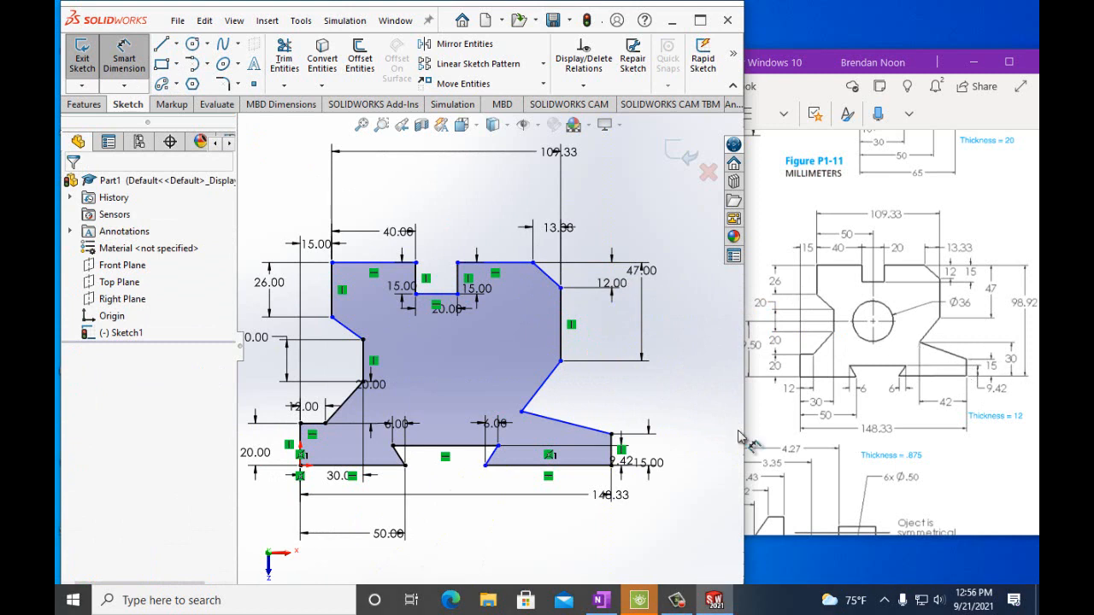
pyautogui.click(624, 476)
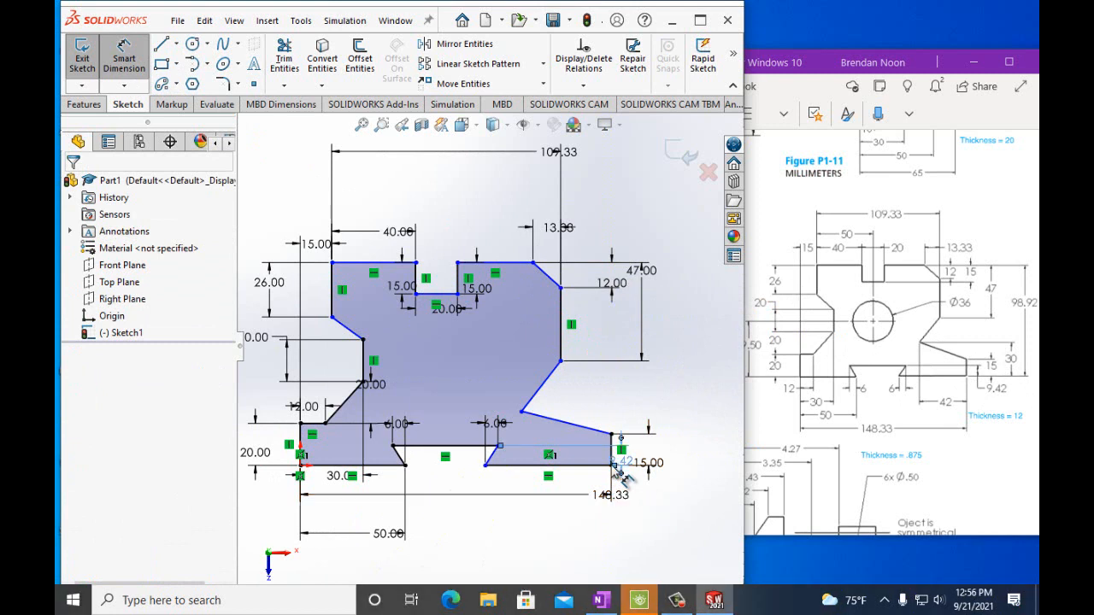
pyautogui.click(543, 416)
pyautogui.click(630, 433)
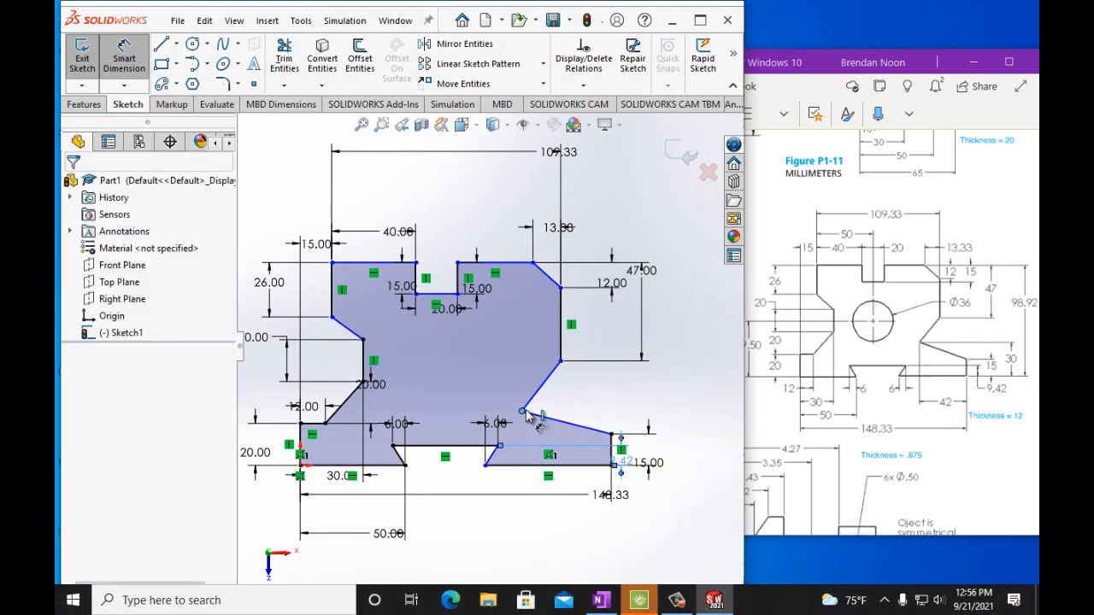
pyautogui.click(612, 466)
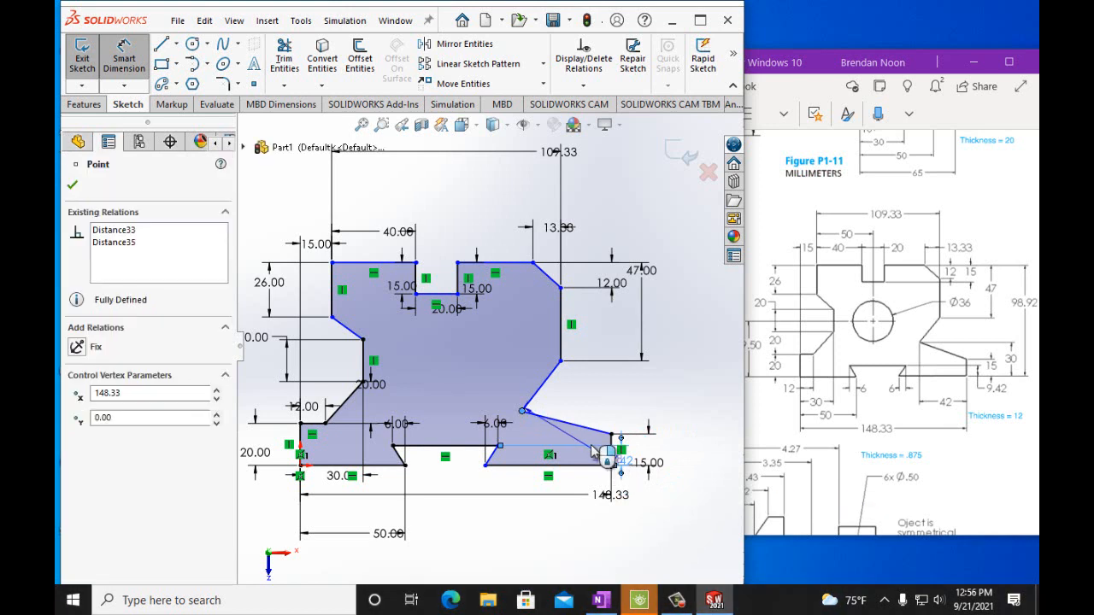
pyautogui.click(522, 411)
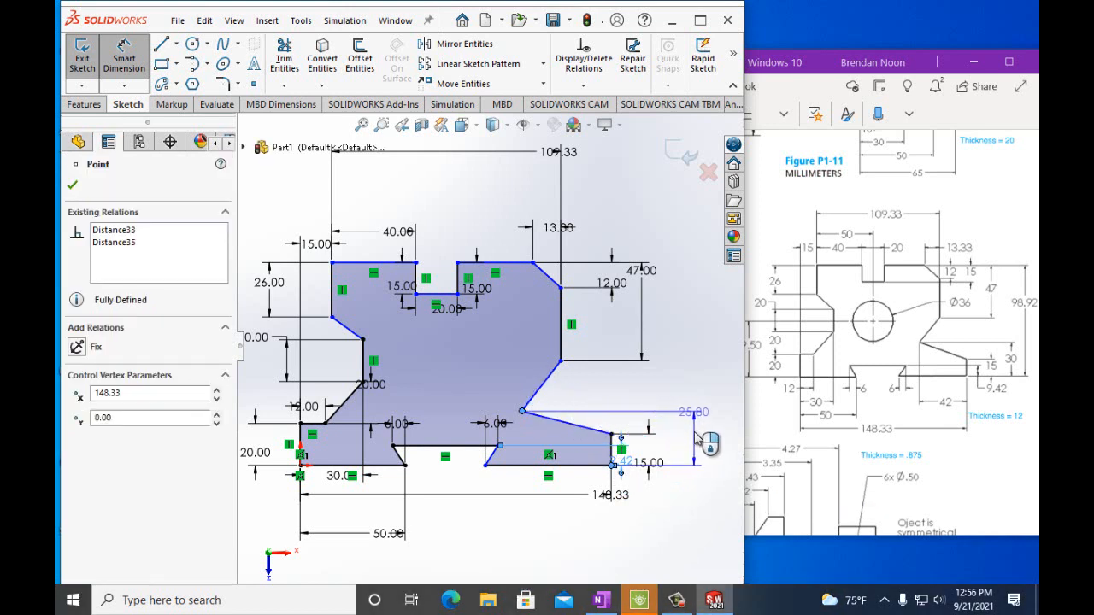
pyautogui.click(692, 434)
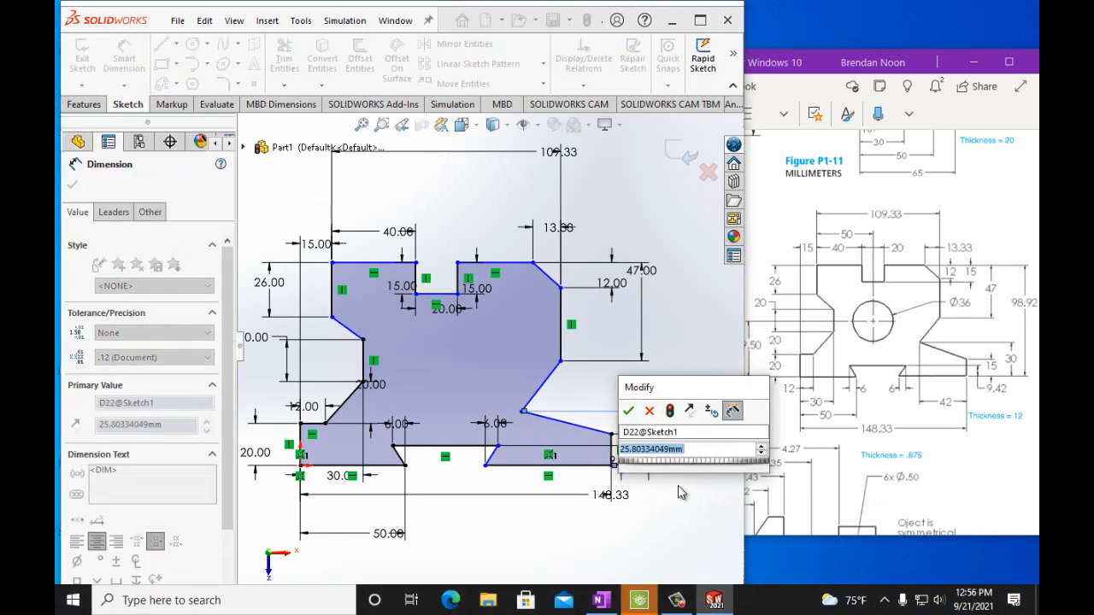
pyautogui.write('30mm')
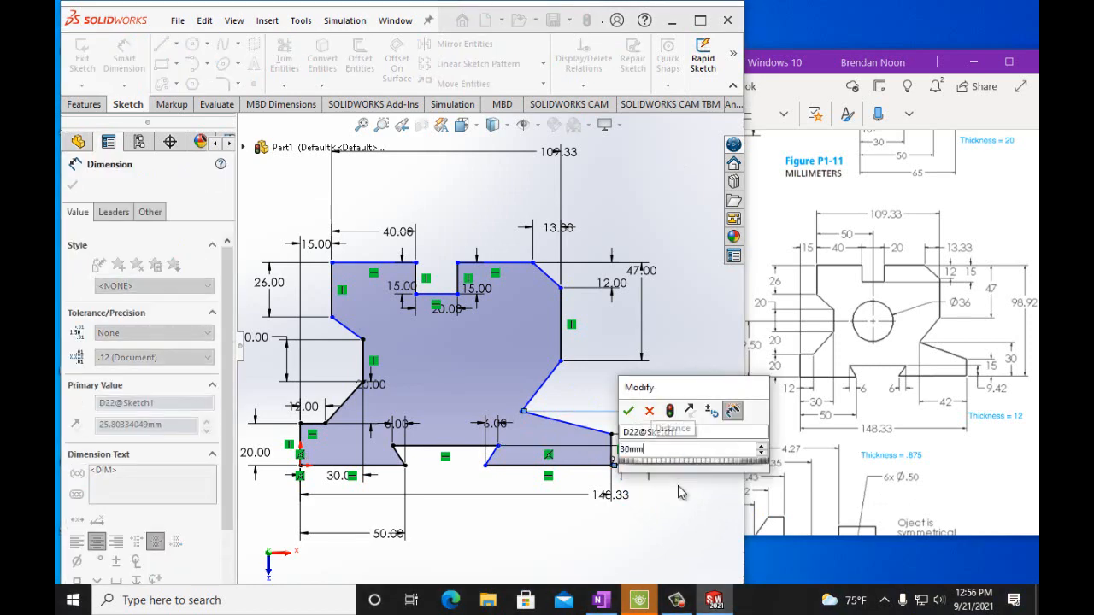
pyautogui.click(628, 412)
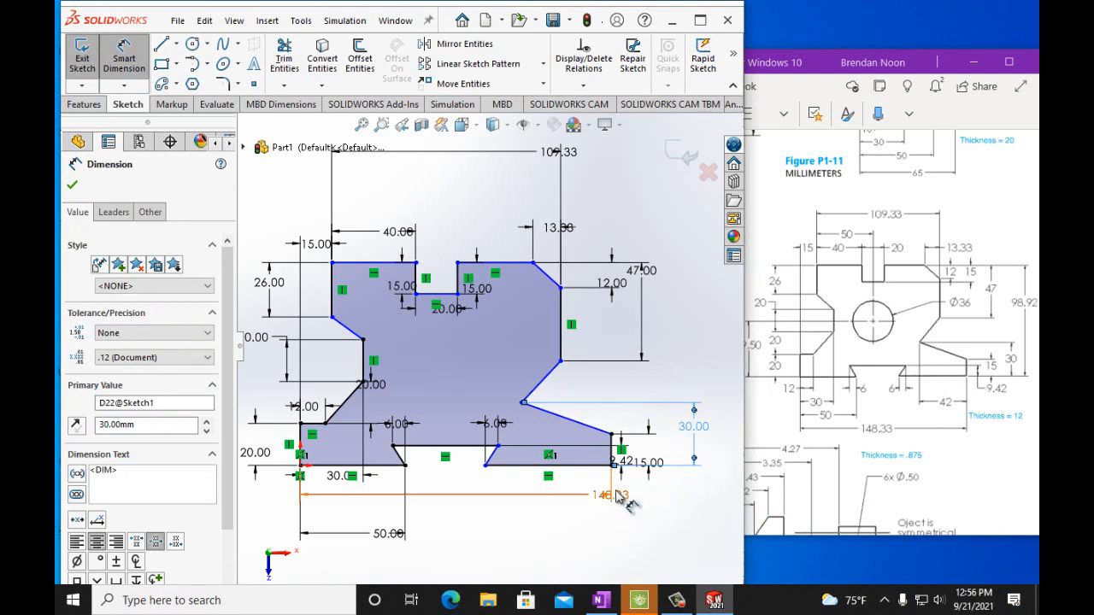
# Step: Dimension the horizontal distance between the lower-right corner and the right-hand notch vertex to 42 mm, placed below the bottom edge
pyautogui.scroll(-5, 621, 473)
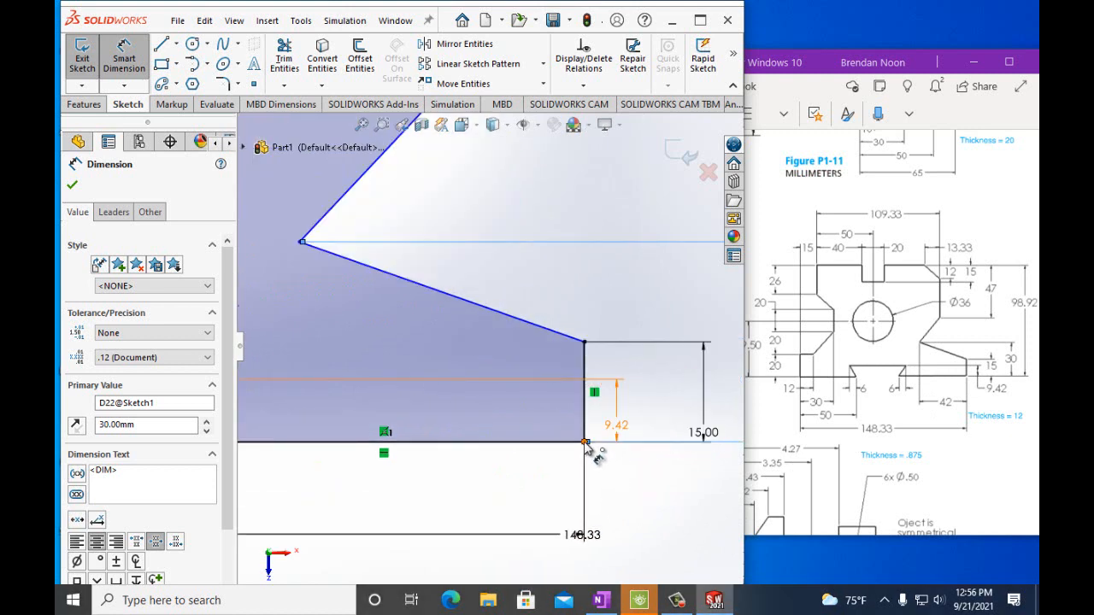
pyautogui.click(585, 442)
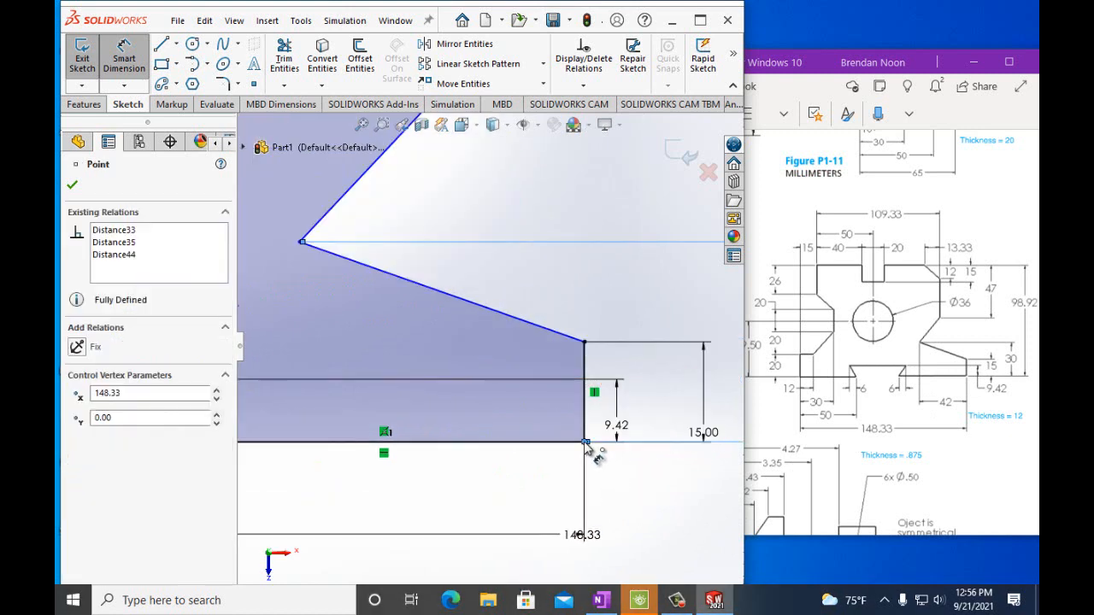
pyautogui.click(300, 243)
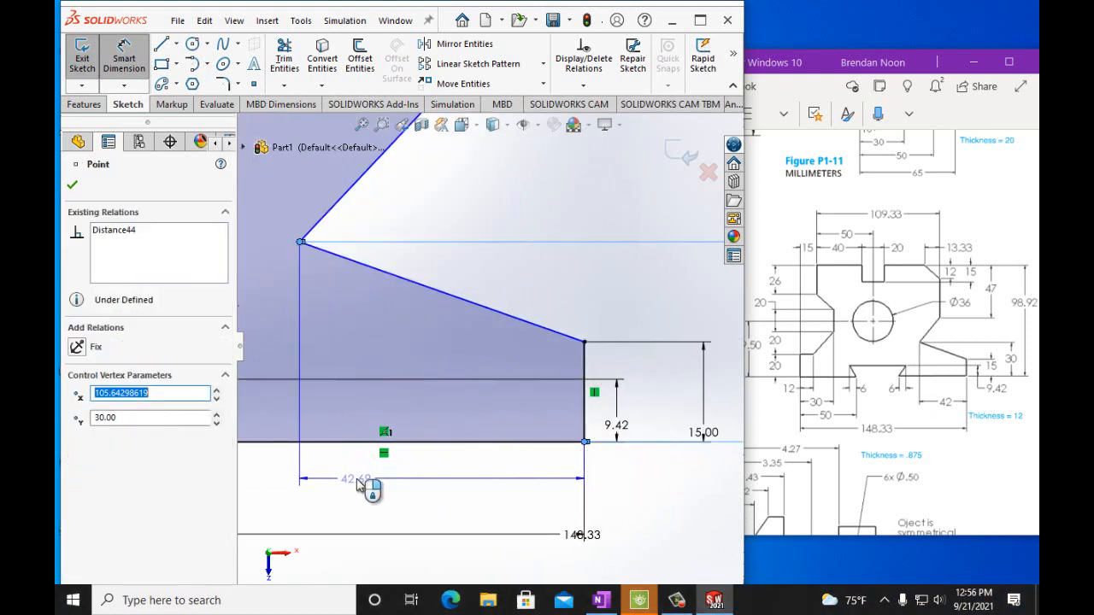
pyautogui.click(357, 479)
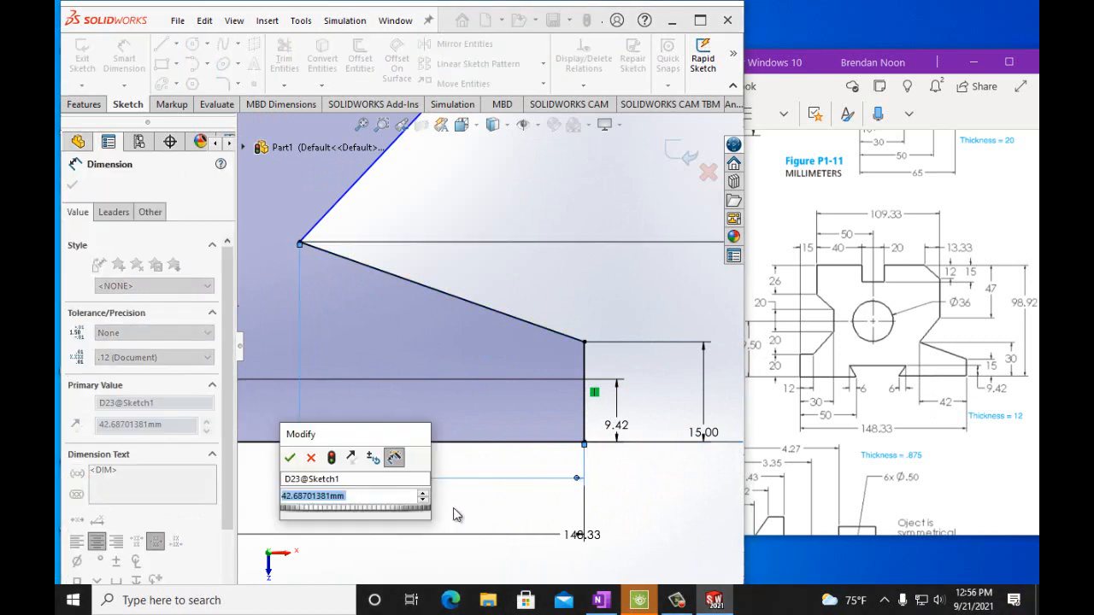
pyautogui.write('42mm')
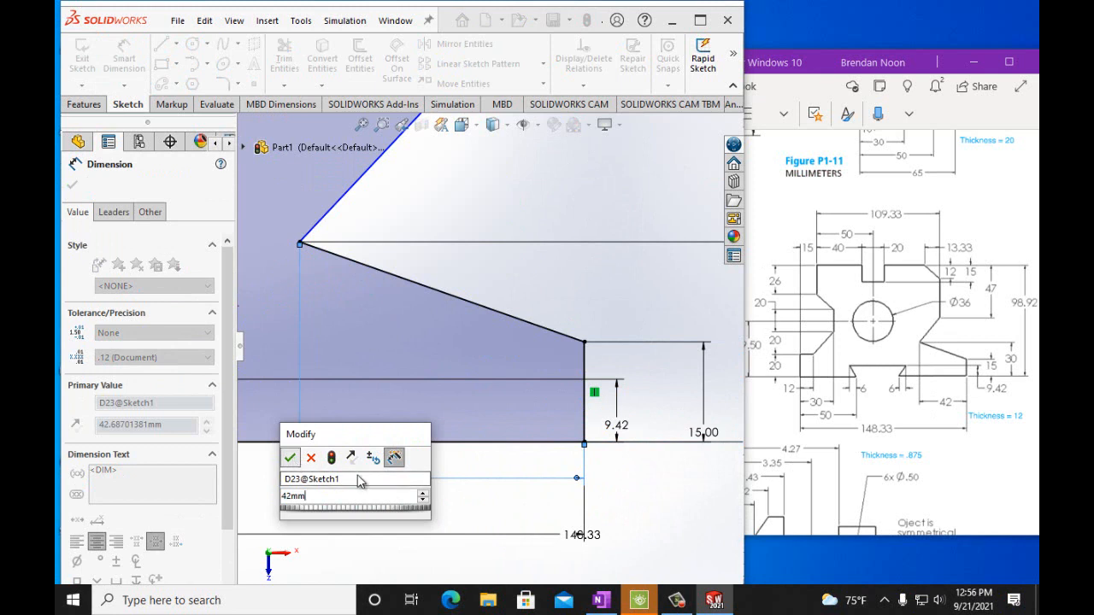
pyautogui.click(292, 462)
# Step: Dimension the overall height from the top edge's chamfer endpoint to the outline's lower-right corner to 98.92 mm, placed right of the outline
pyautogui.scroll(-3, 490, 347)
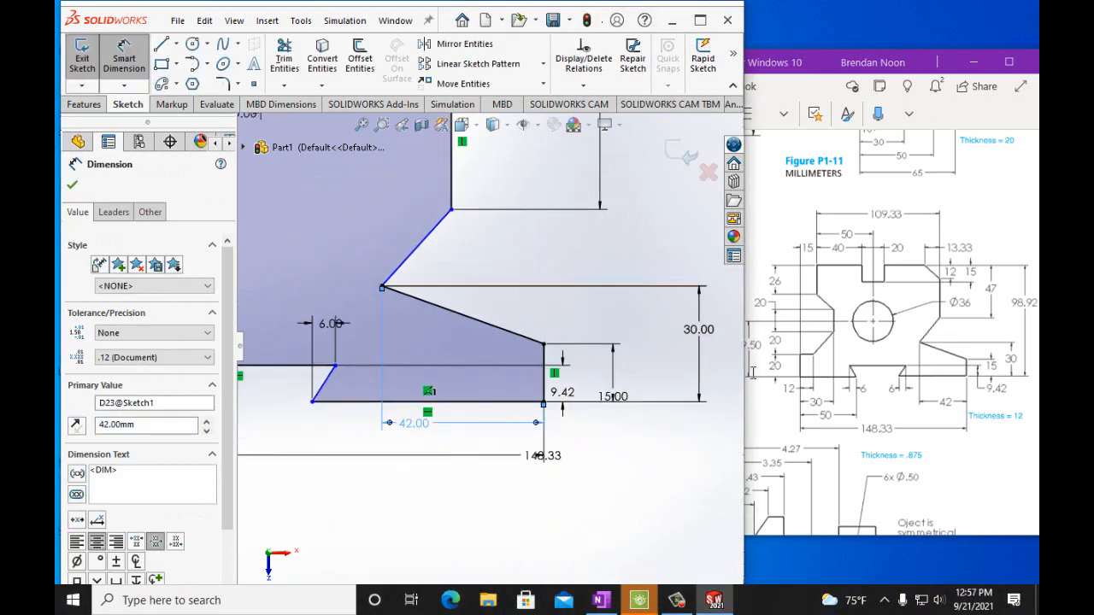
pyautogui.scroll(2, 1000, 335)
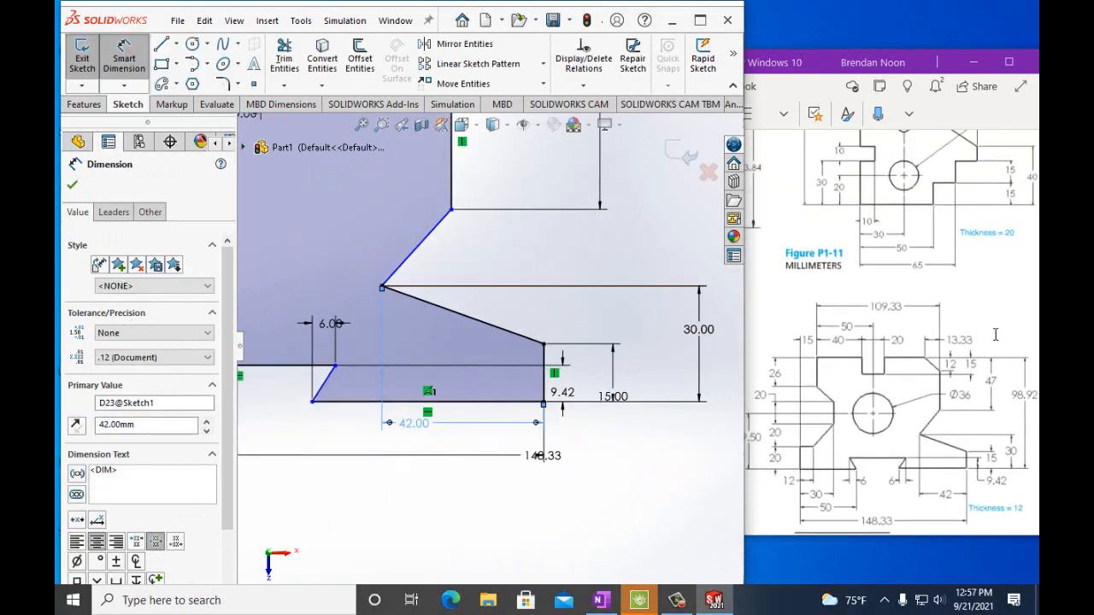
pyautogui.scroll(-2, 483, 338)
pyautogui.scroll(-2, 491, 346)
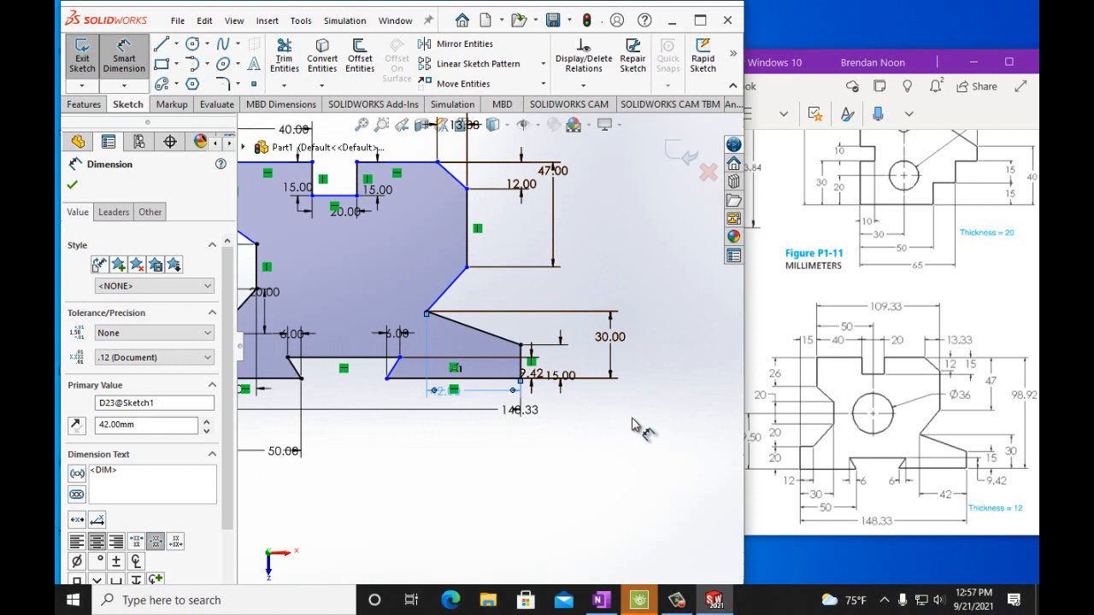
pyautogui.click(439, 163)
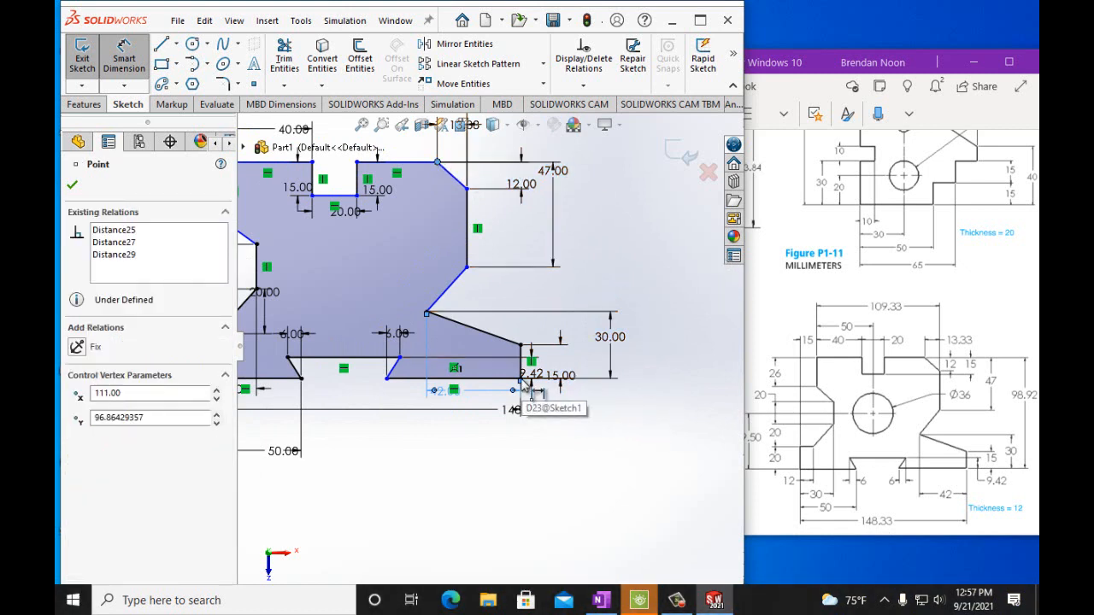
pyautogui.scroll(-5, 530, 392)
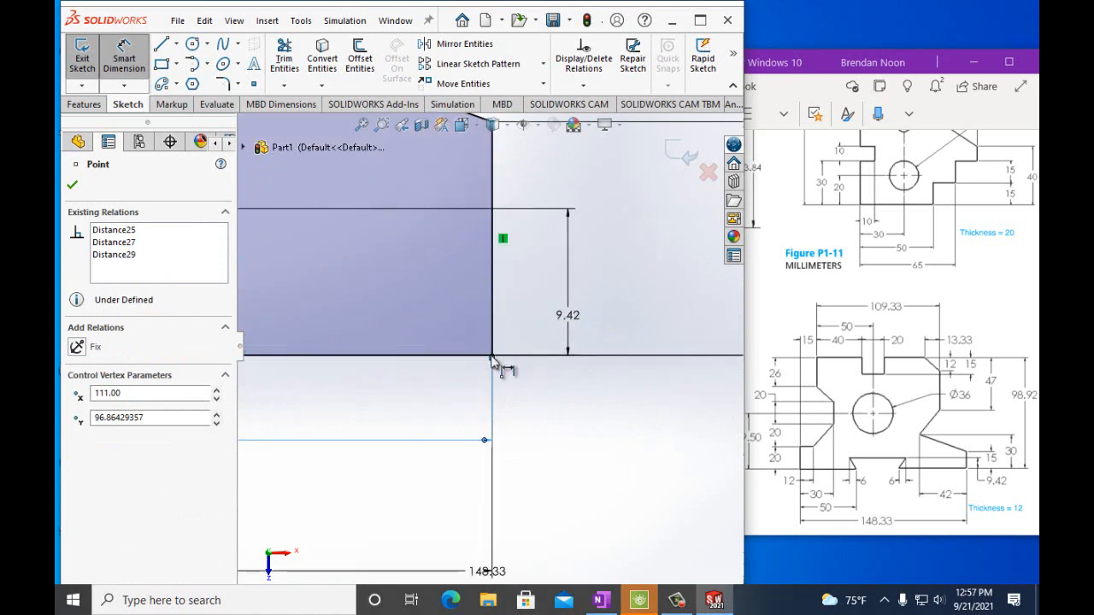
pyautogui.scroll(-4, 493, 363)
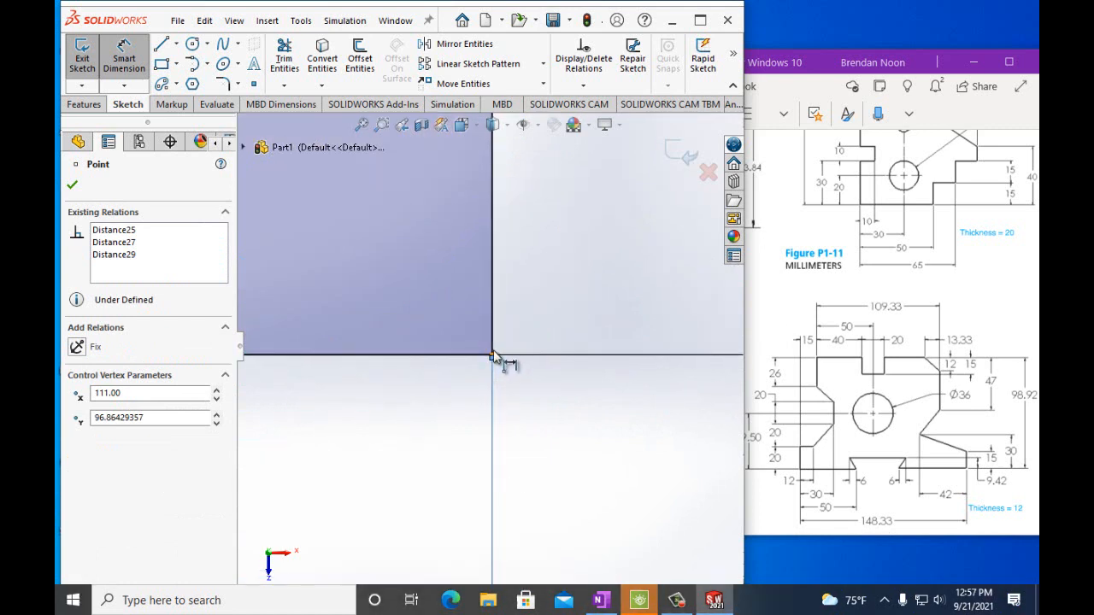
pyautogui.scroll(3, 500, 360)
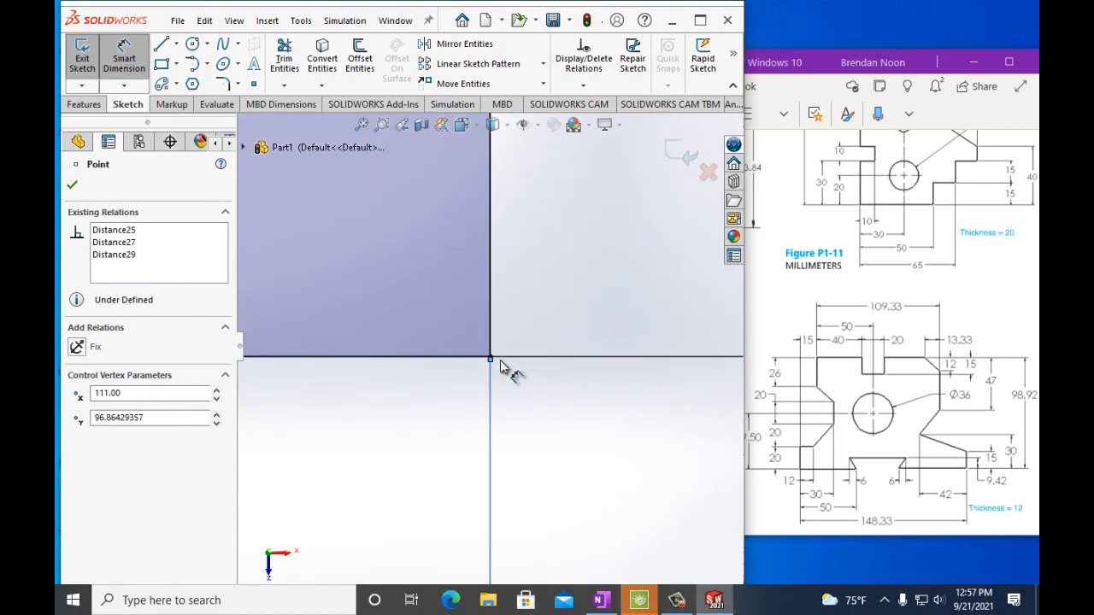
pyautogui.scroll(5, 500, 360)
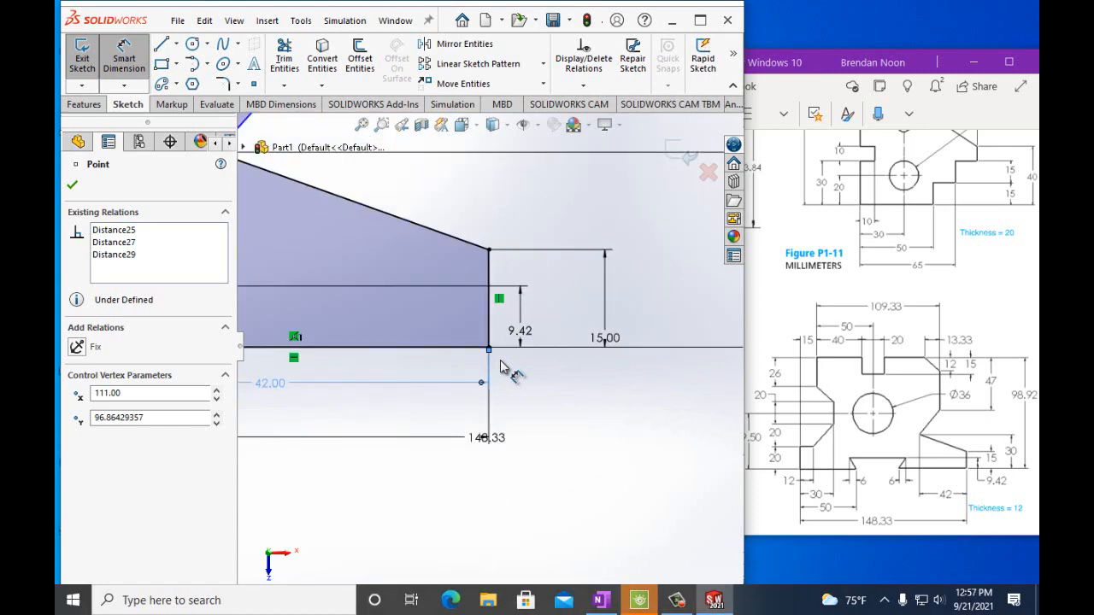
pyautogui.scroll(-6, 493, 363)
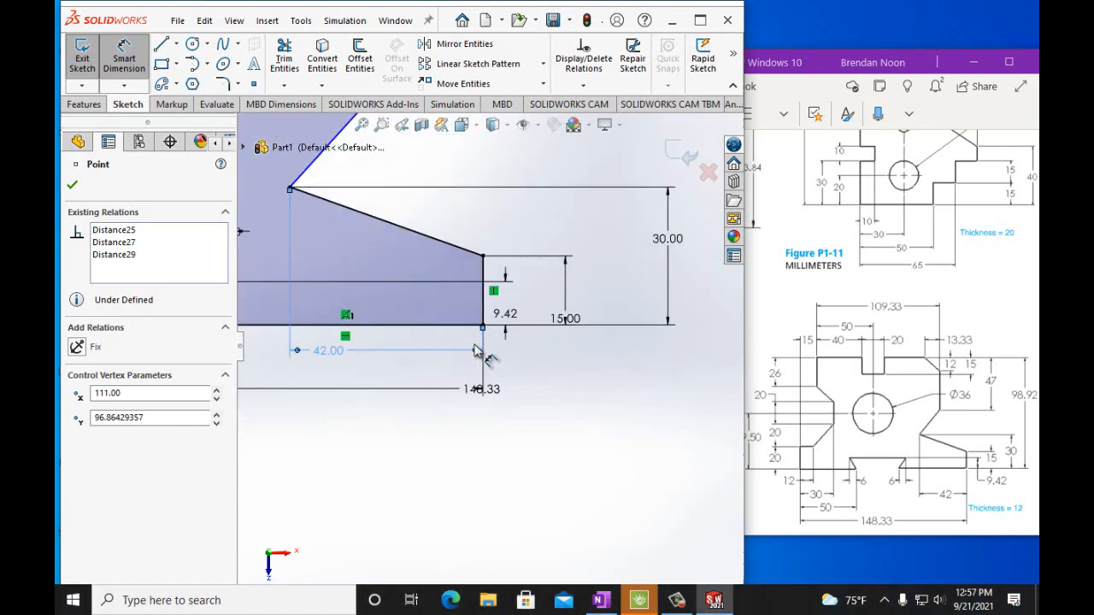
pyautogui.click(514, 229)
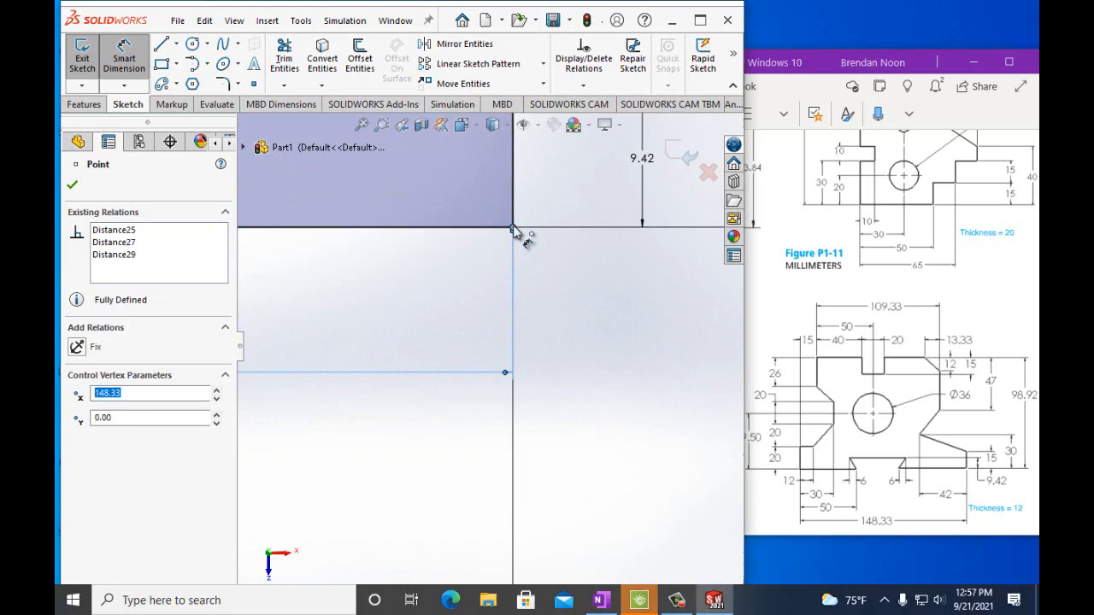
pyautogui.scroll(3, 652, 248)
pyautogui.scroll(5, 658, 253)
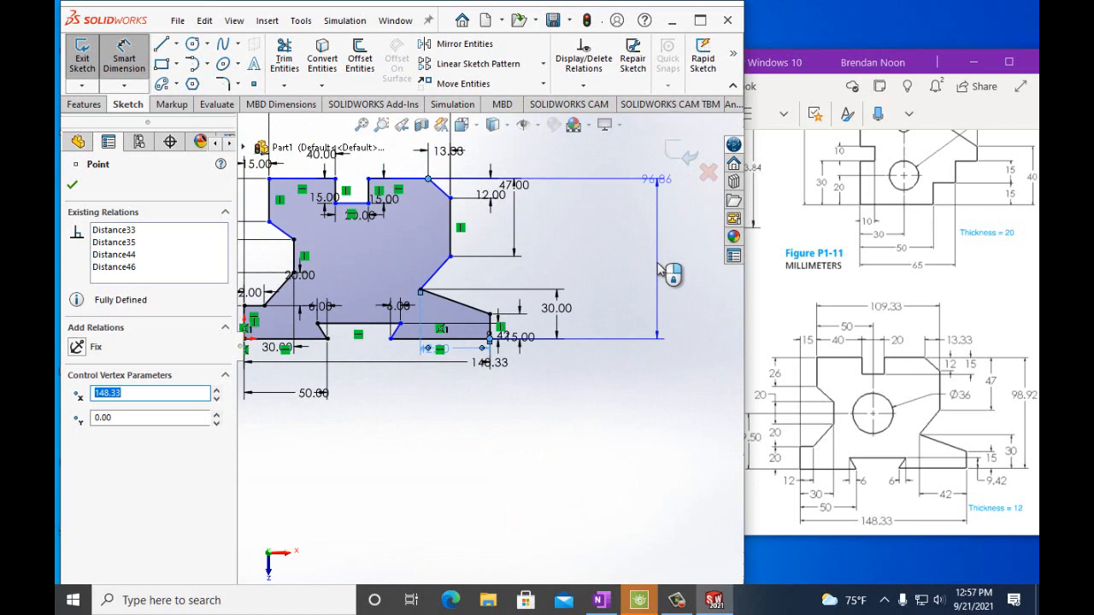
pyautogui.click(672, 270)
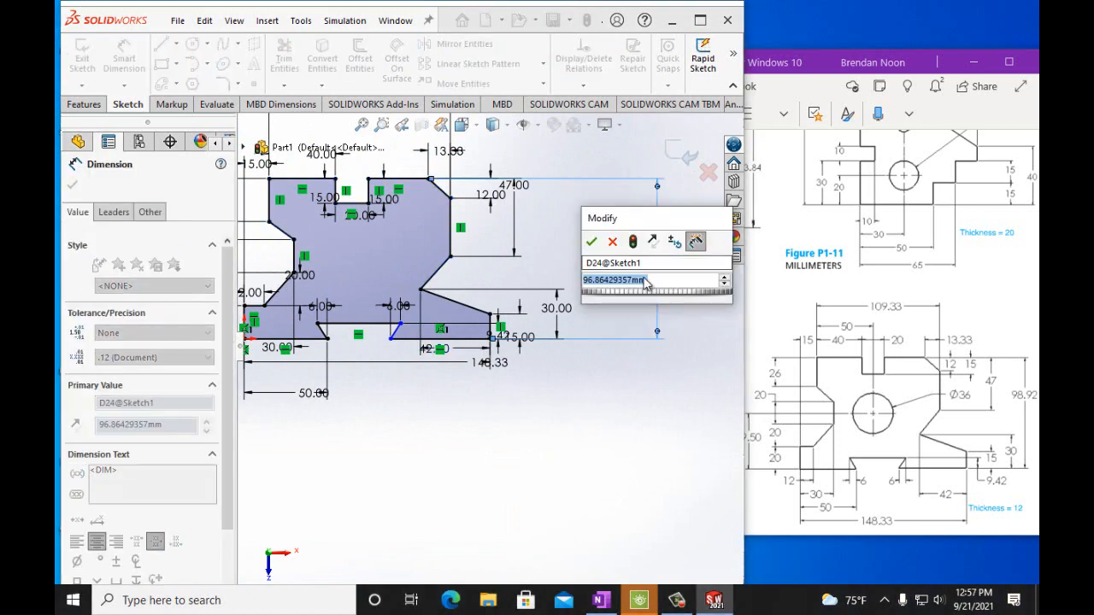
pyautogui.write('98')
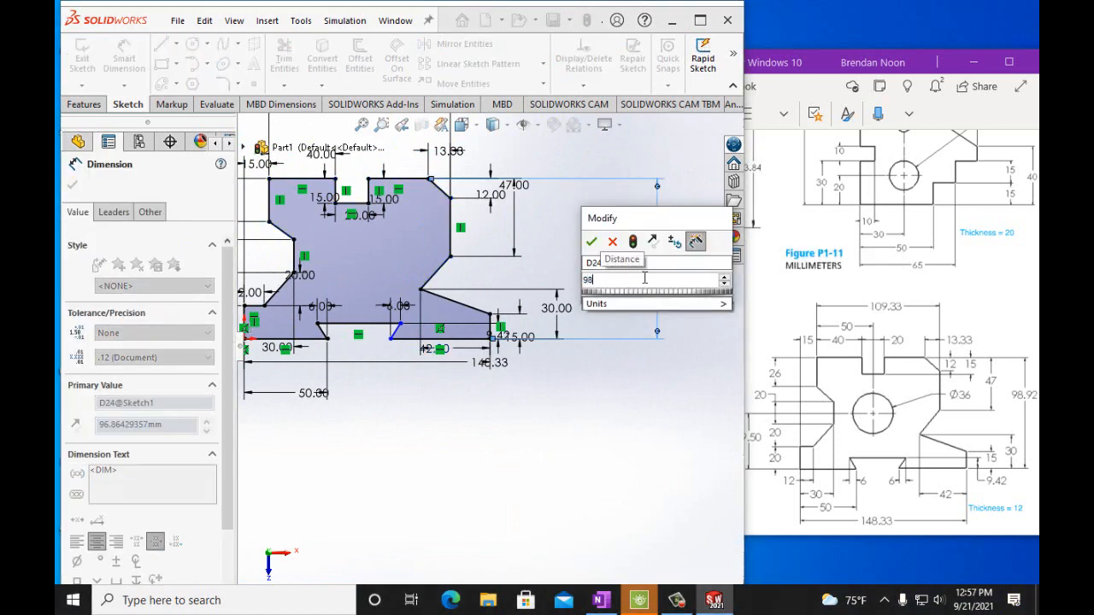
pyautogui.write('.9')
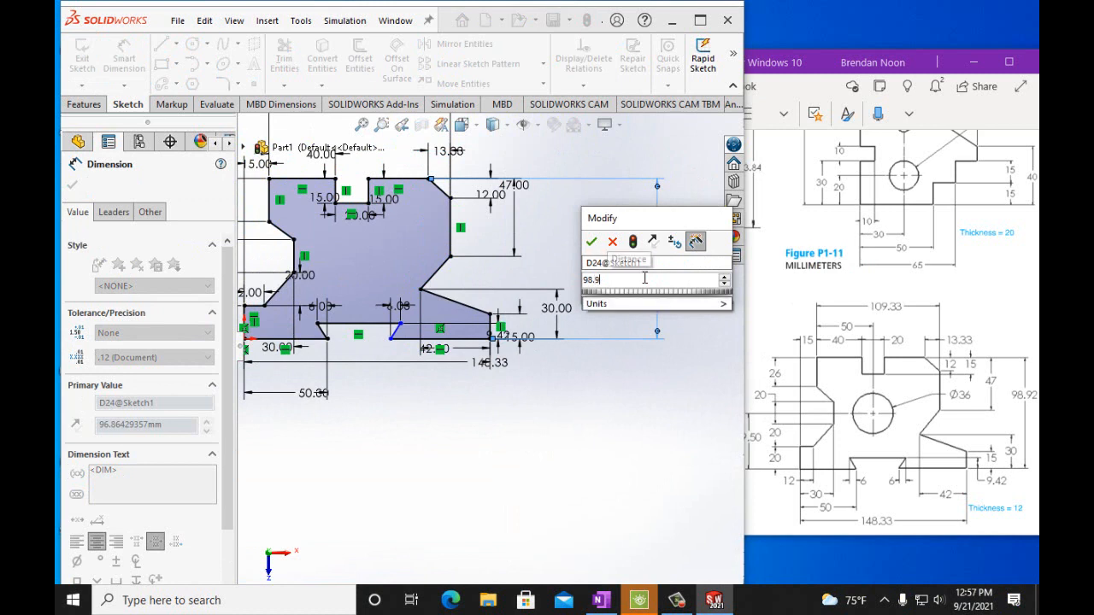
pyautogui.write('2')
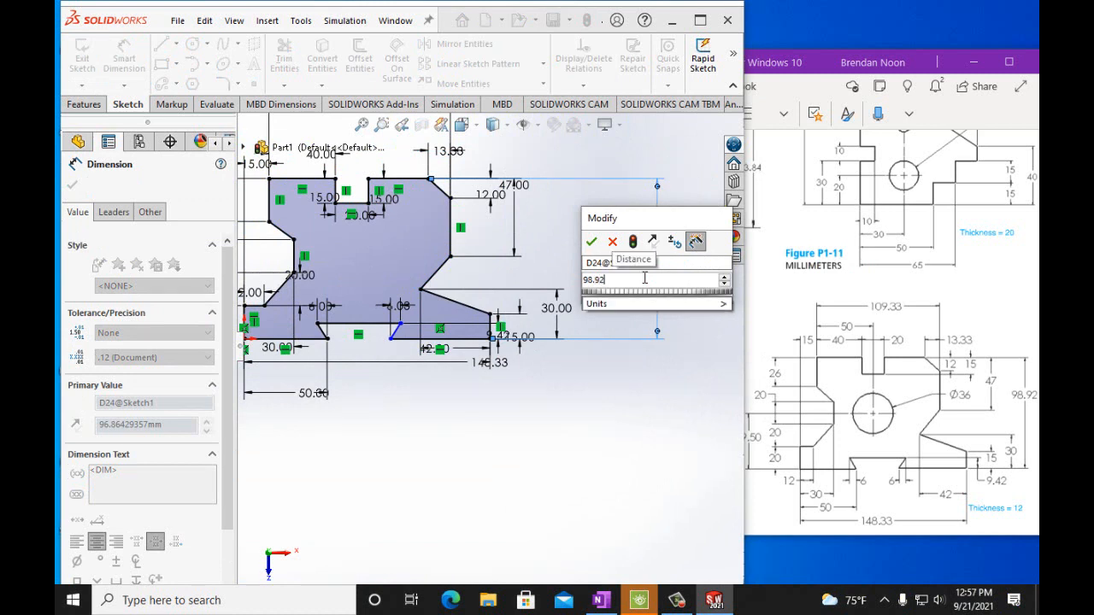
pyautogui.click(591, 242)
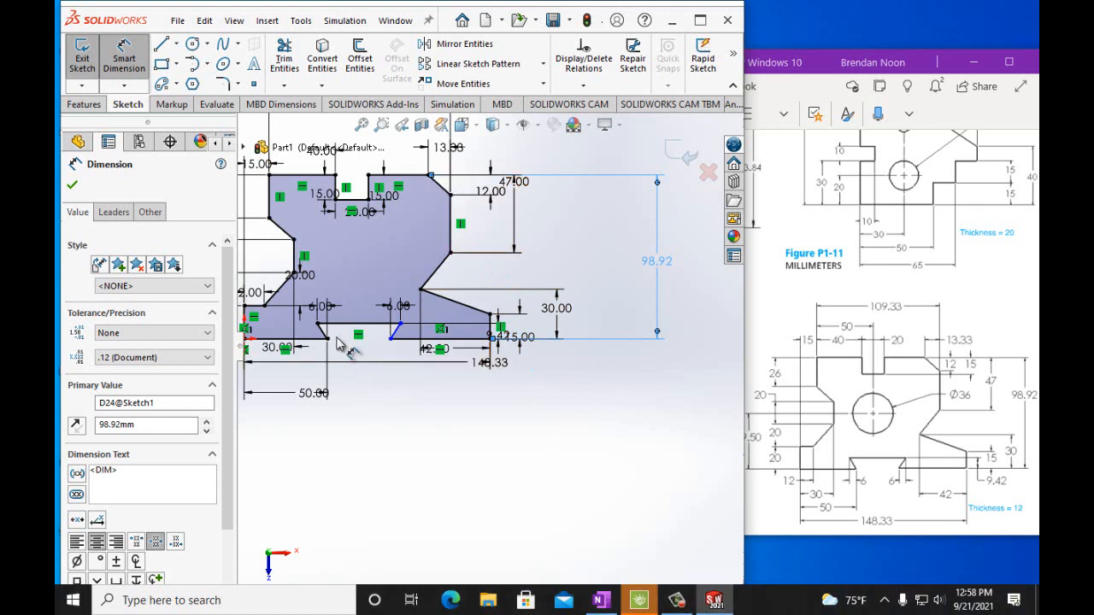
# Step: Switch to the OneNote drawing to check the dimensions along the left side of Figure P1-11
pyautogui.scroll(2, 487, 342)
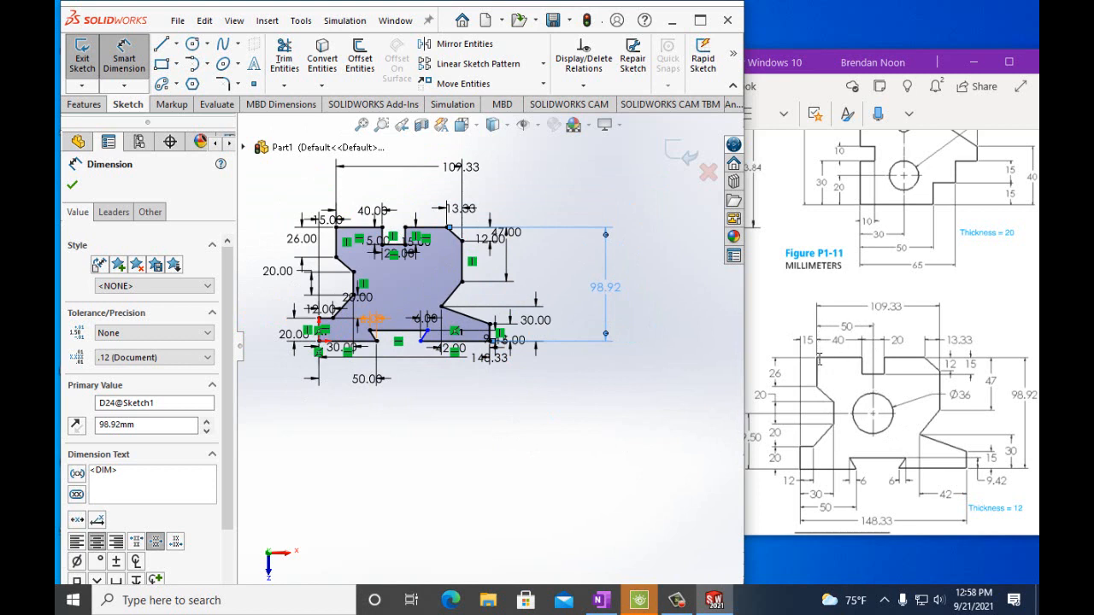
pyautogui.click(827, 533)
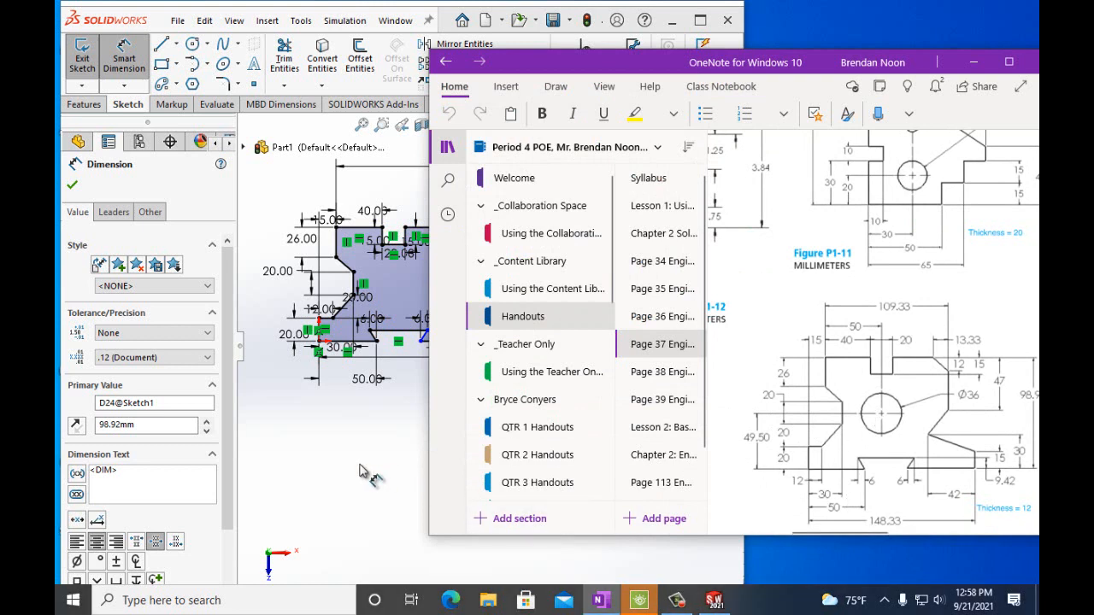
# Step: Switch back to SOLIDWORKS and sketch a circle of about 14.7 mm radius inside the outline, between the top notch and the dovetail slot
pyautogui.click(192, 44)
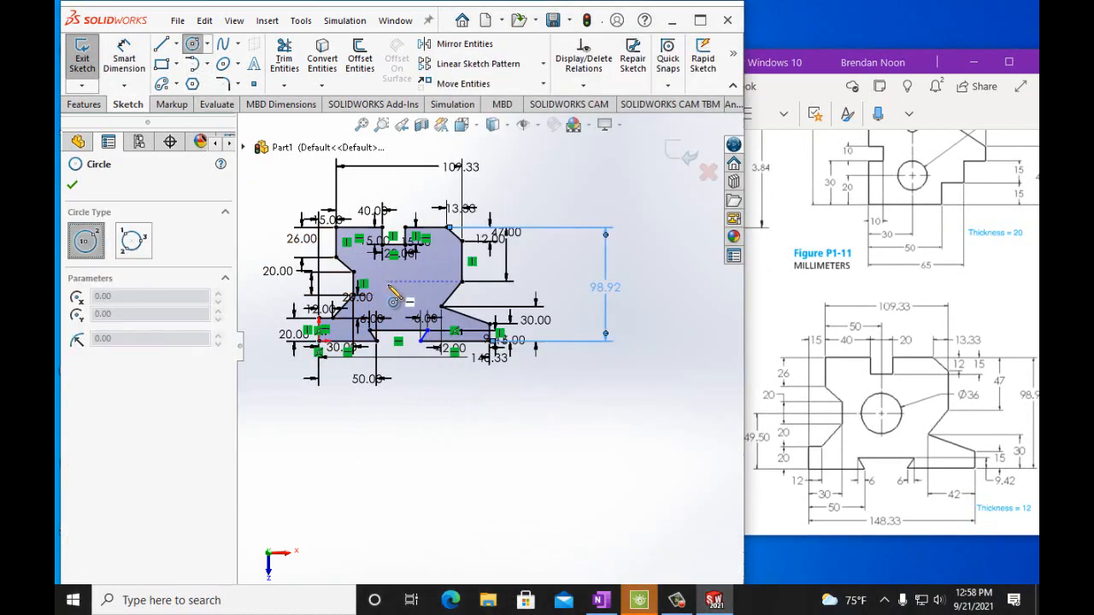
pyautogui.scroll(-6, 394, 291)
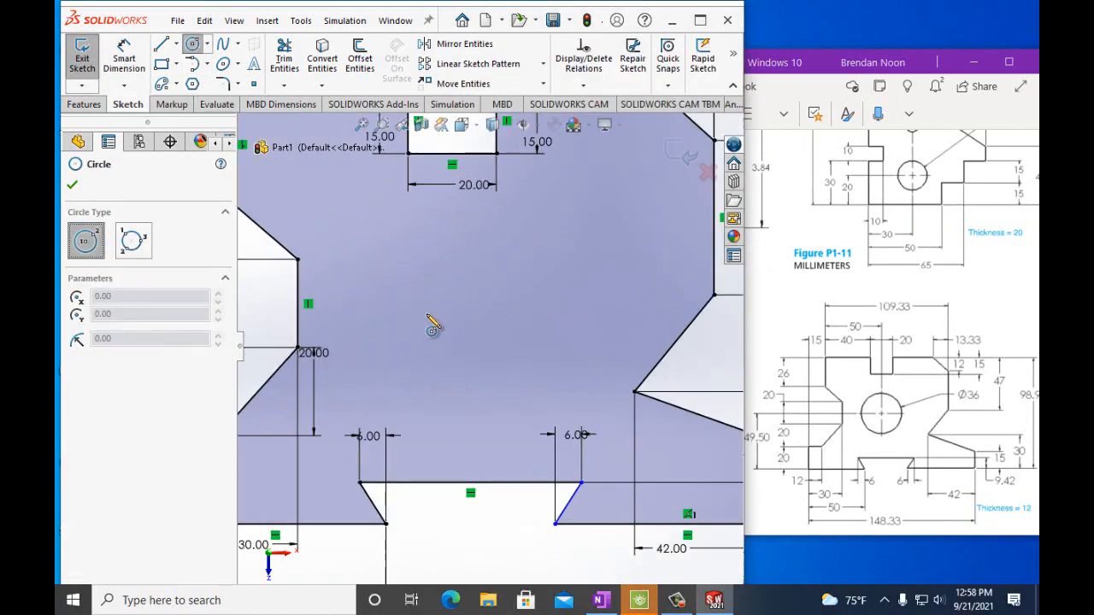
pyautogui.click(425, 312)
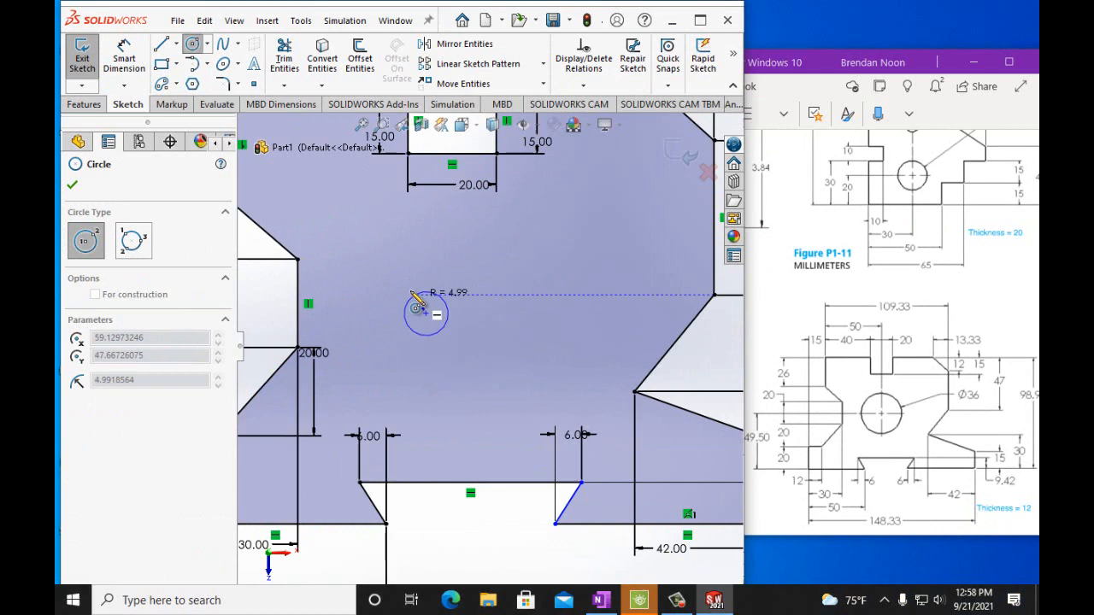
pyautogui.click(372, 283)
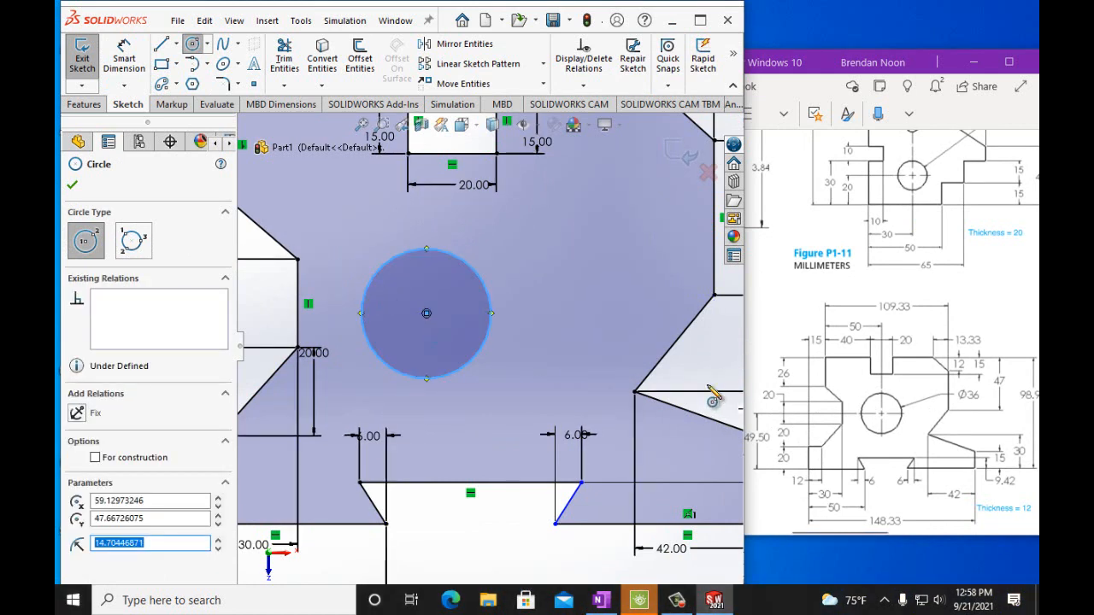
# Step: Dimension the circle's diameter to 36 mm, placing the dimension to the right of the outline
pyautogui.scroll(3, 448, 287)
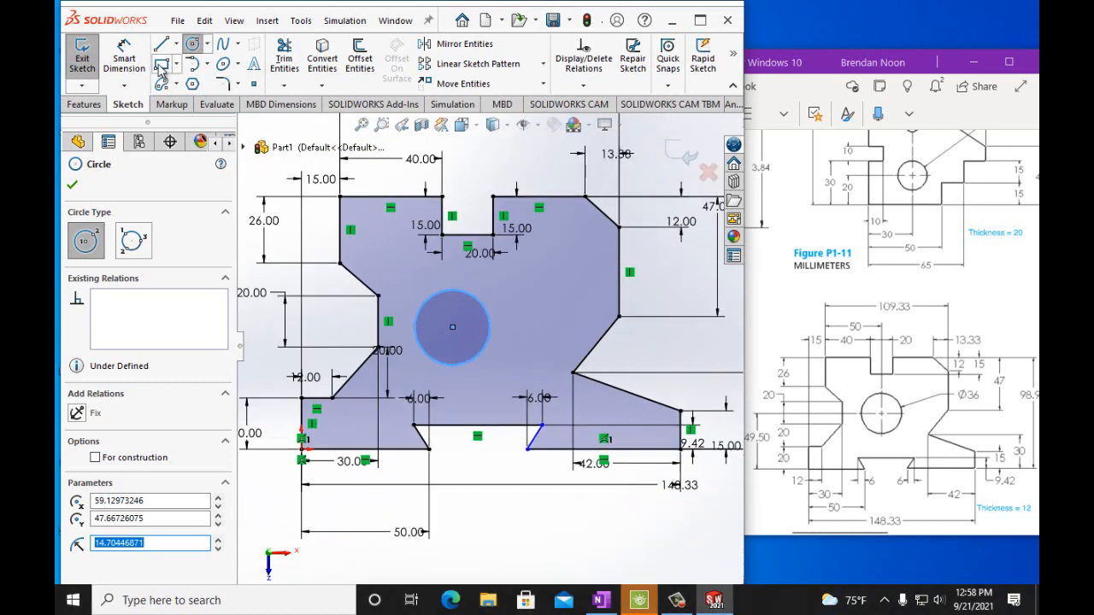
pyautogui.click(124, 58)
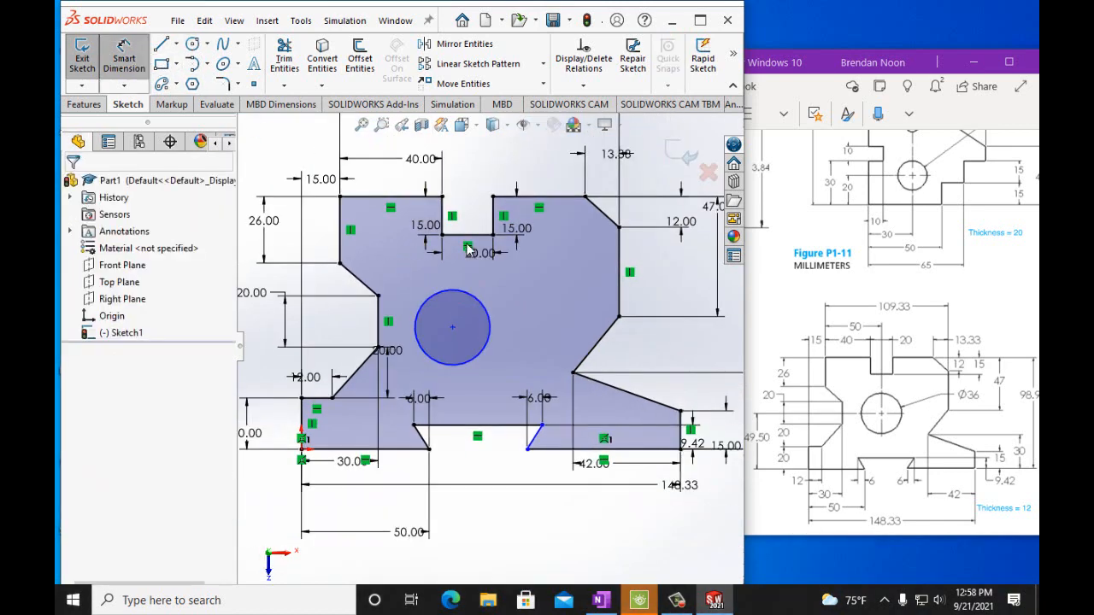
pyautogui.click(488, 313)
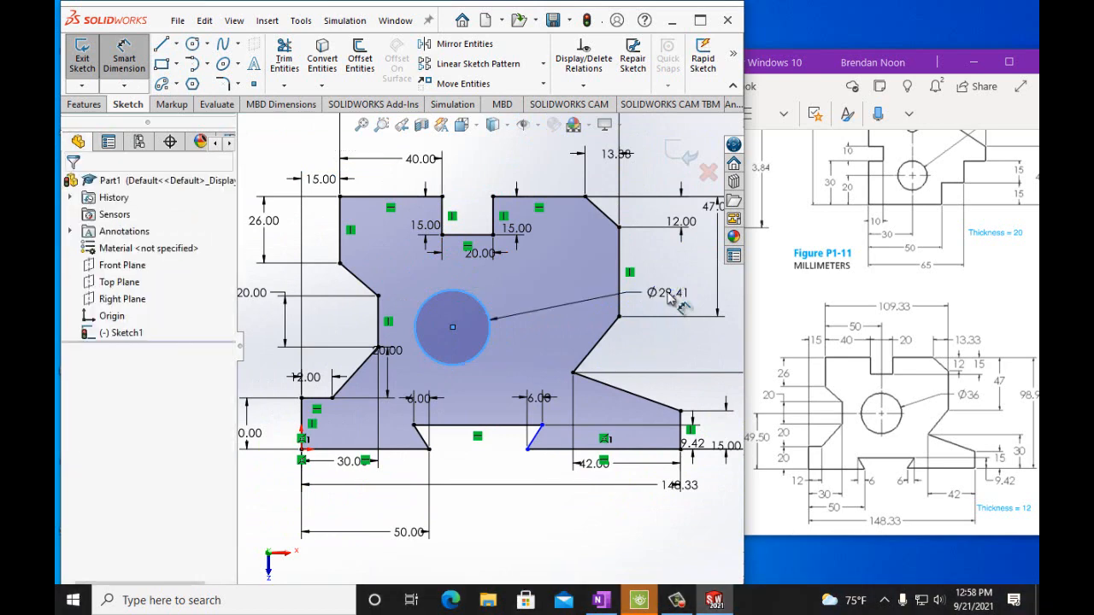
pyautogui.click(690, 364)
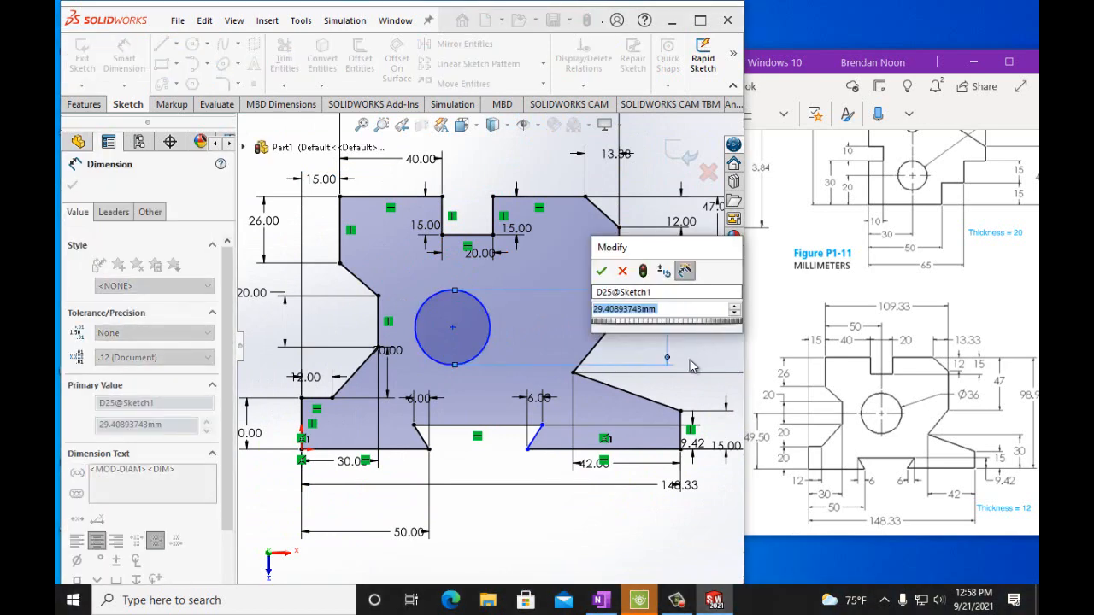
pyautogui.write('36mm')
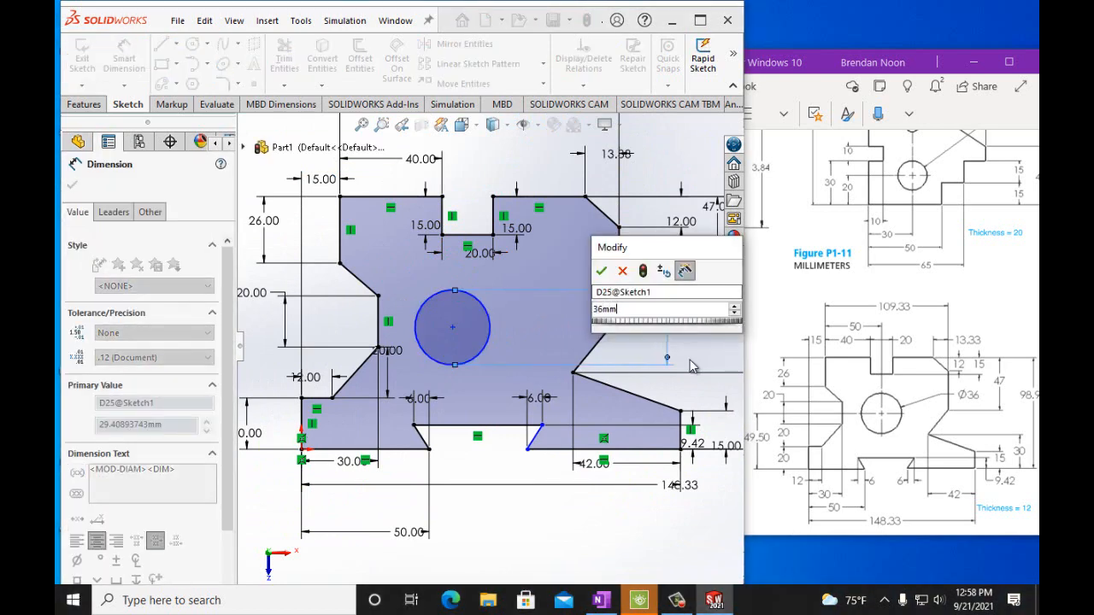
pyautogui.click(604, 274)
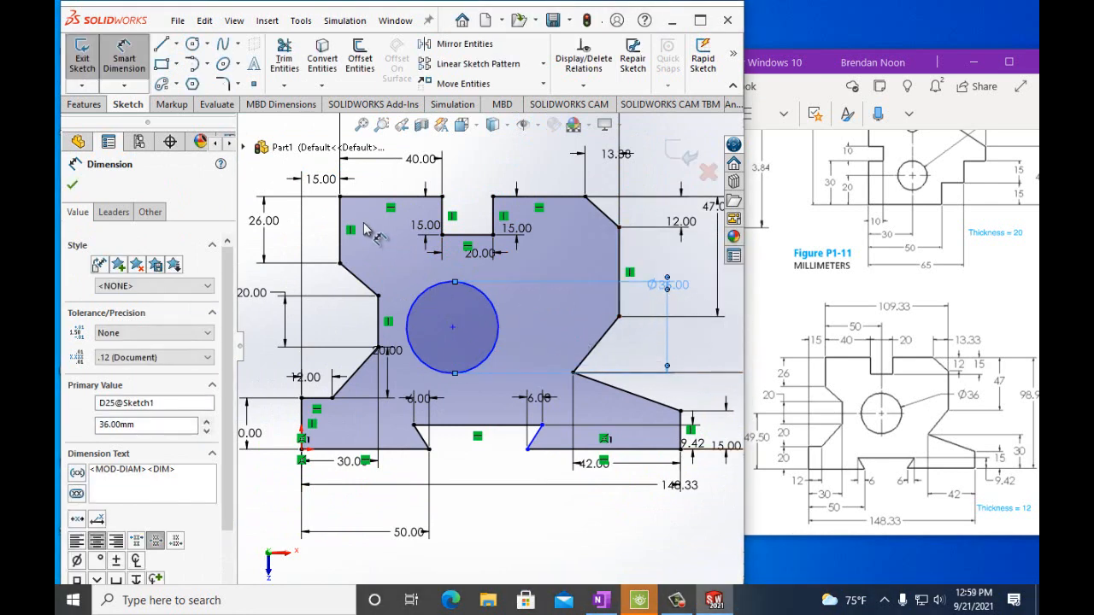
# Step: Dimension the horizontal distance from the outline's top-left corner to the circle's center to 50 mm, placed above the top edge
pyautogui.click(340, 198)
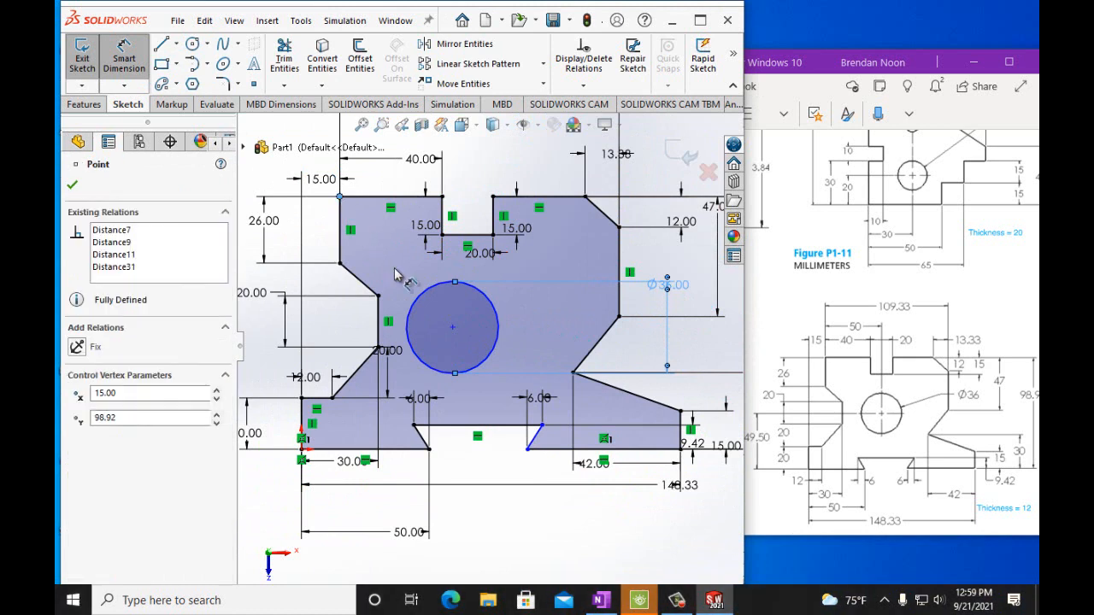
pyautogui.click(452, 326)
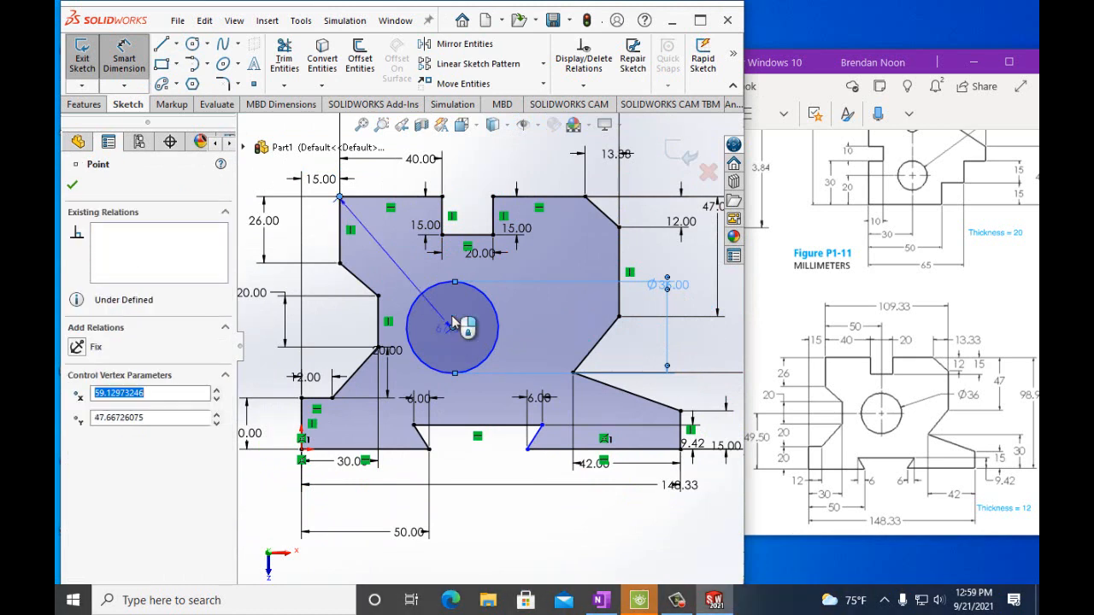
pyautogui.click(441, 125)
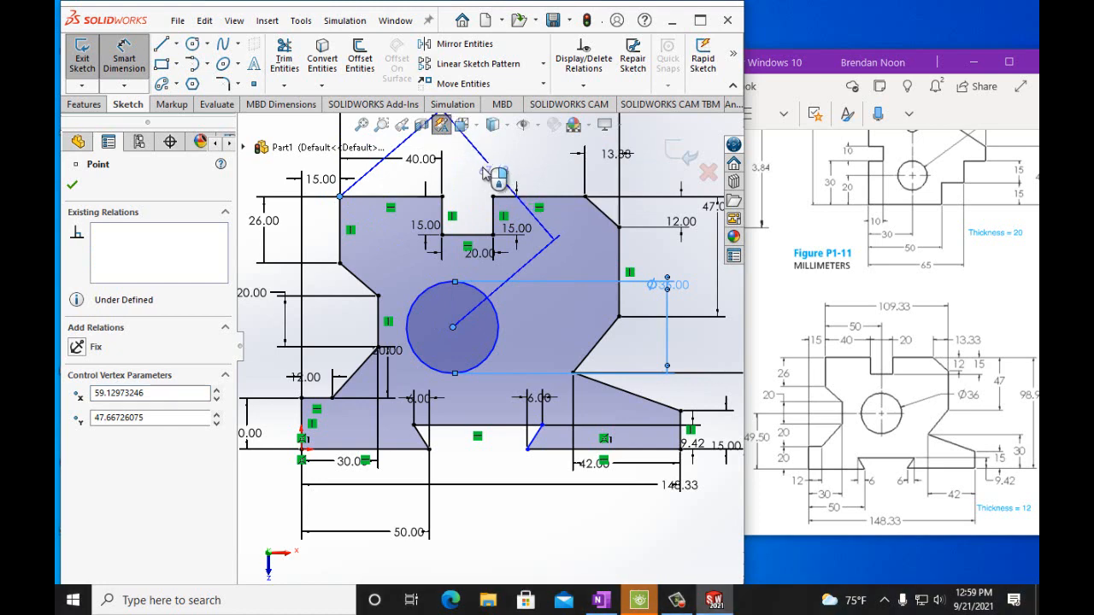
pyautogui.click(408, 147)
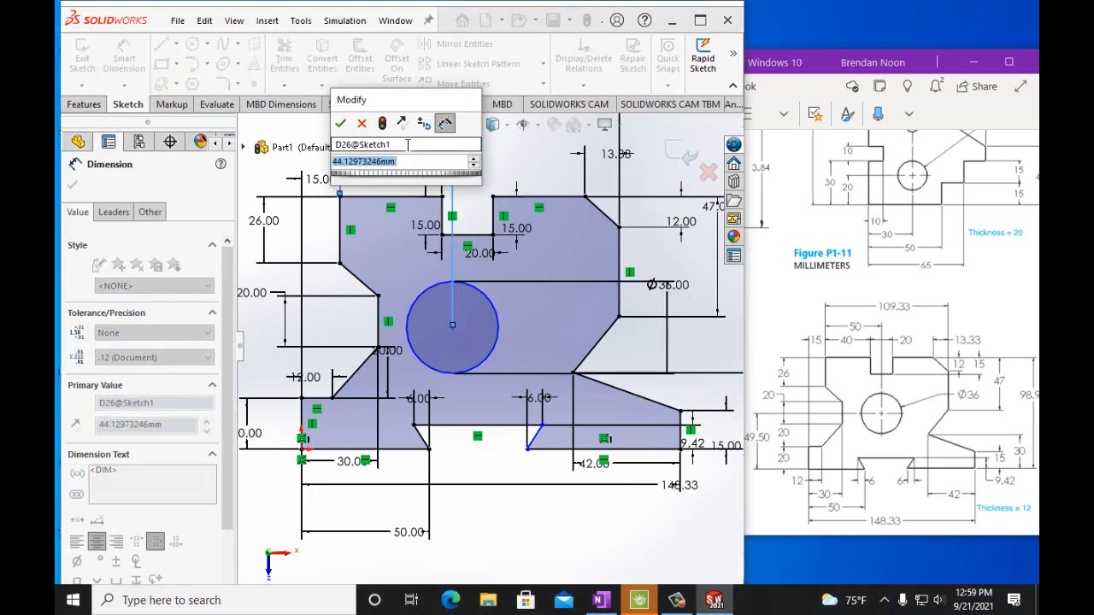
pyautogui.write('50.00m')
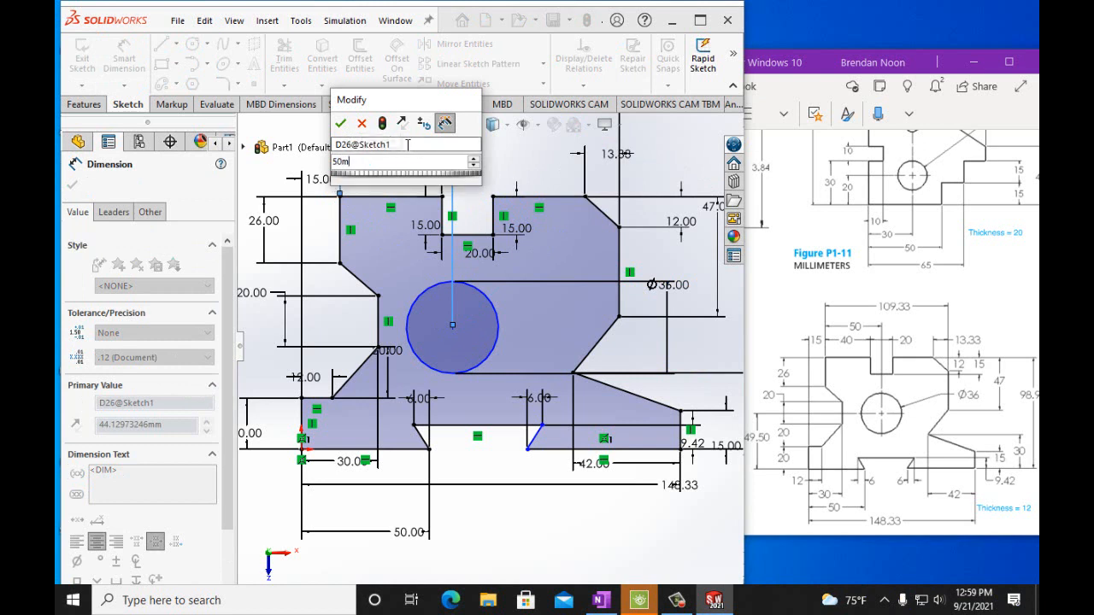
pyautogui.write('m')
pyautogui.click(340, 124)
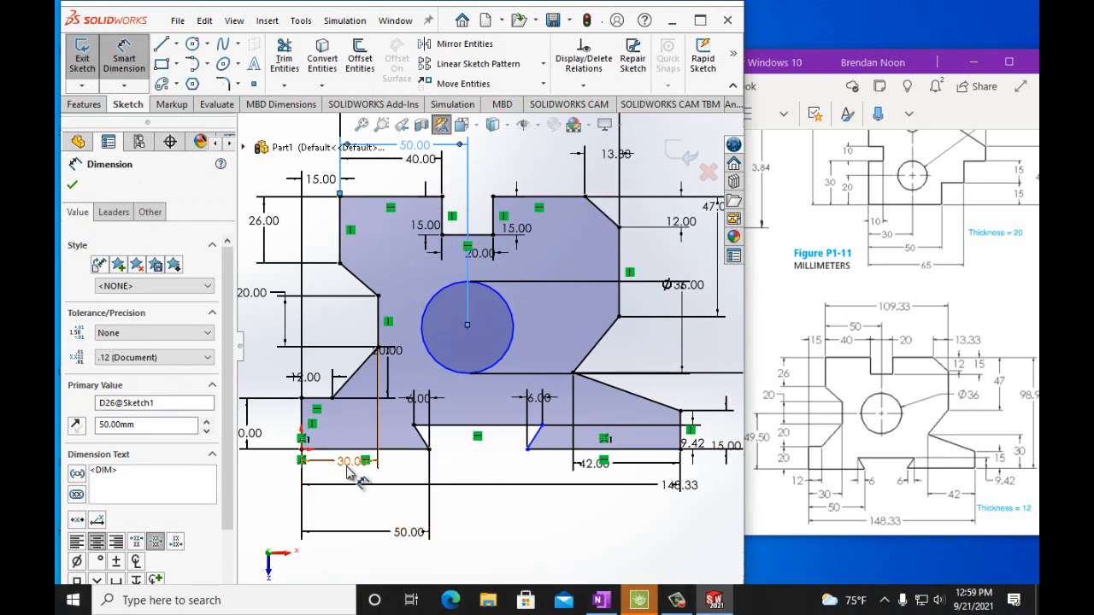
# Step: Dimension the vertical distance from the outline's lower-left corner to the circle's center to 49.50 mm, placed left of the outline, and finish dimensioning
pyautogui.click(302, 449)
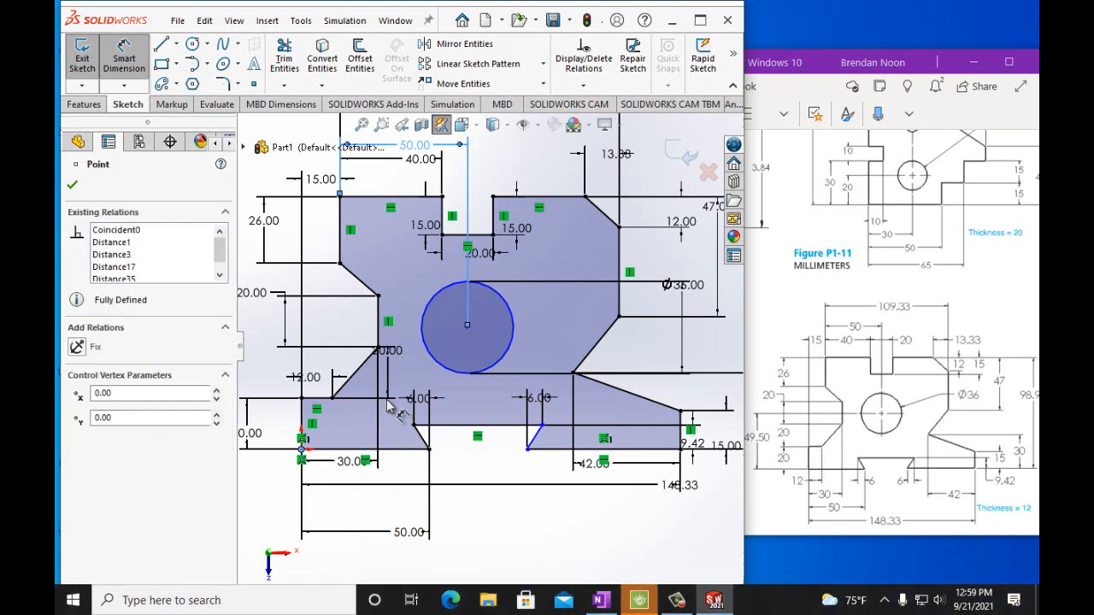
pyautogui.click(466, 326)
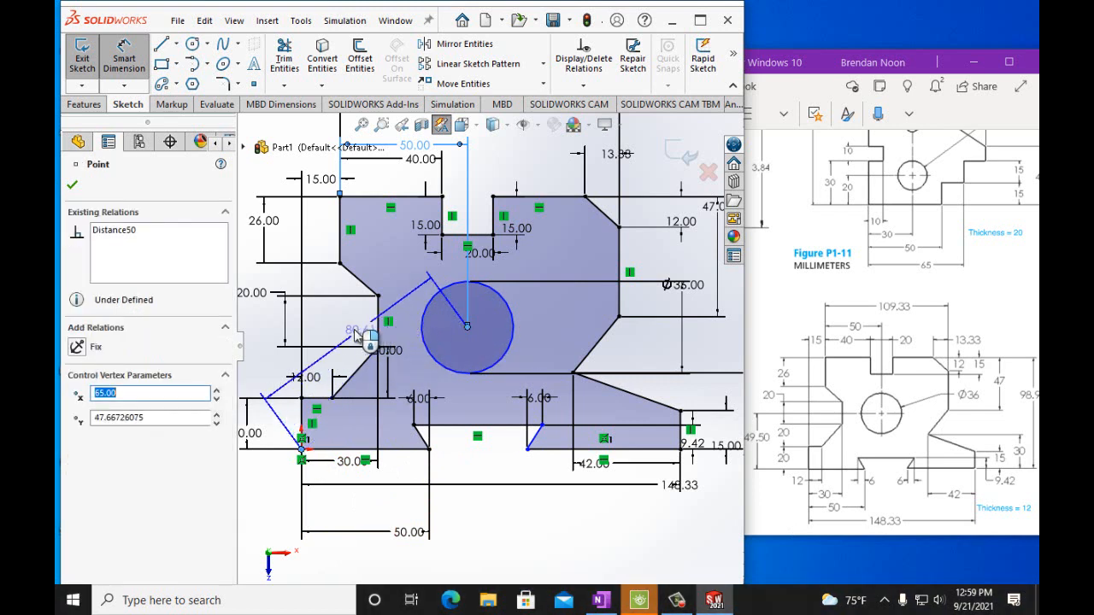
pyautogui.click(281, 383)
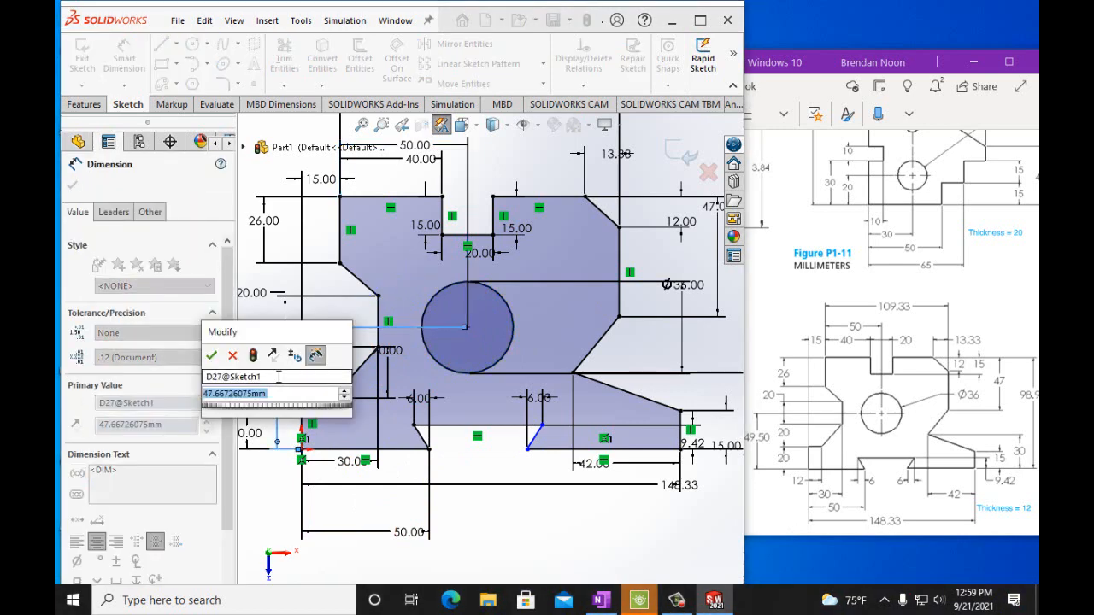
pyautogui.write('49.')
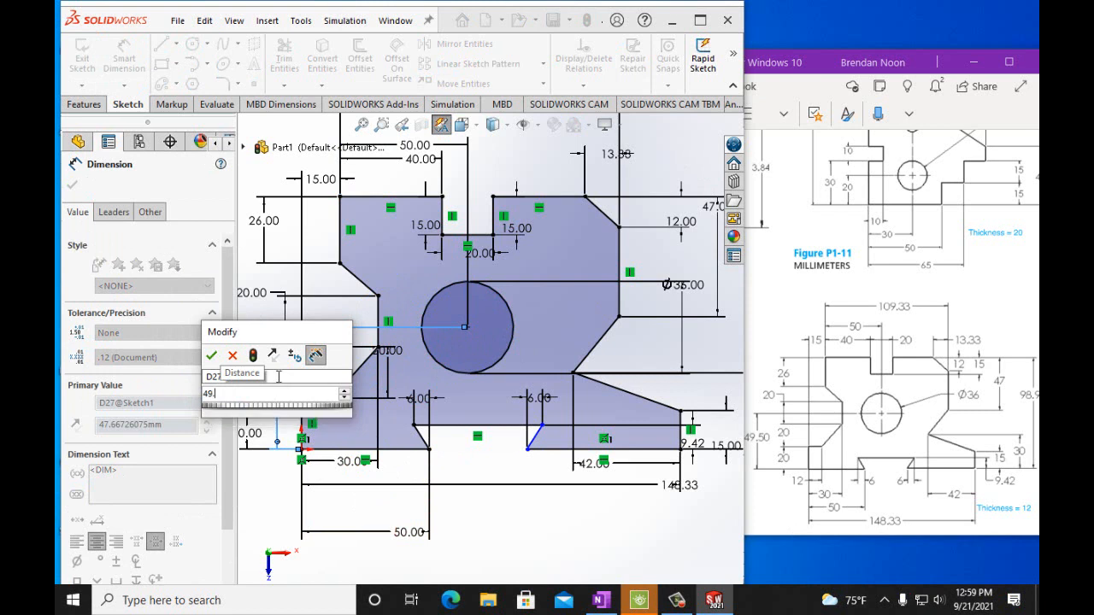
pyautogui.write('50')
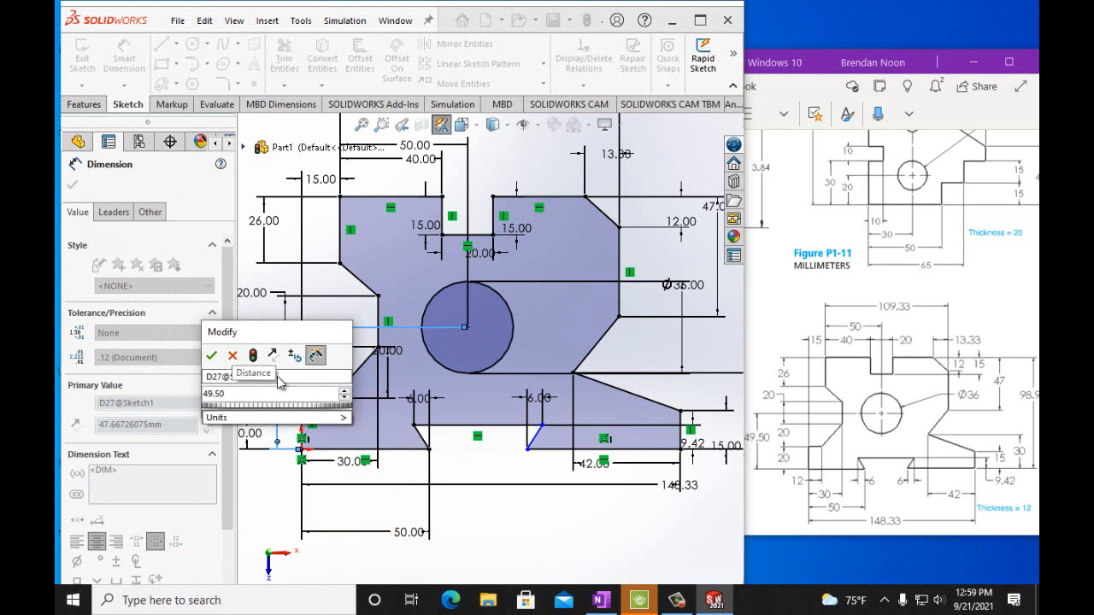
pyautogui.write('mm')
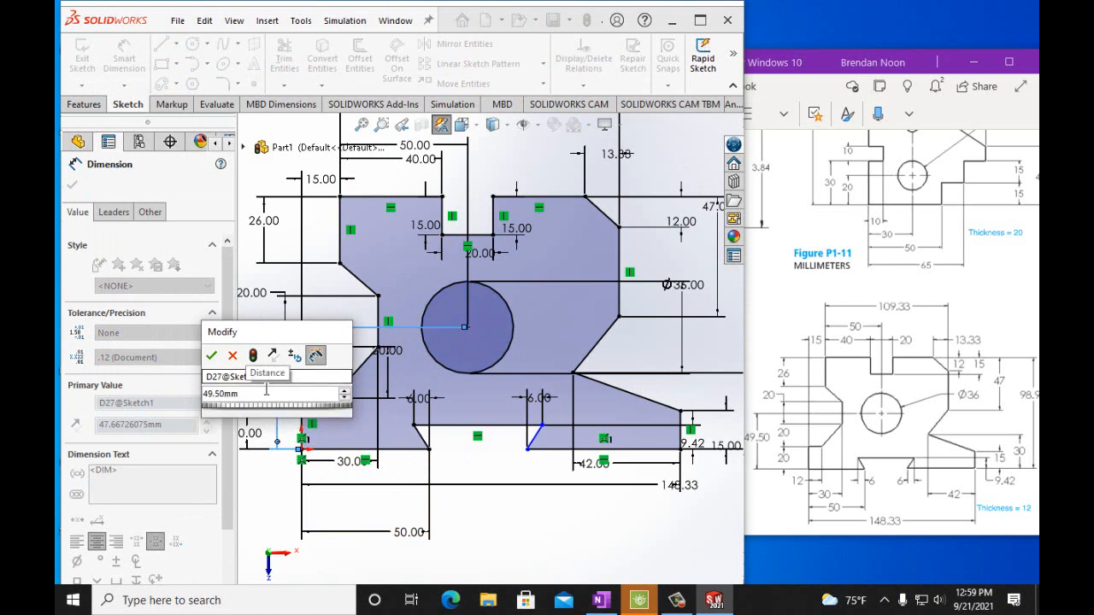
pyautogui.click(211, 355)
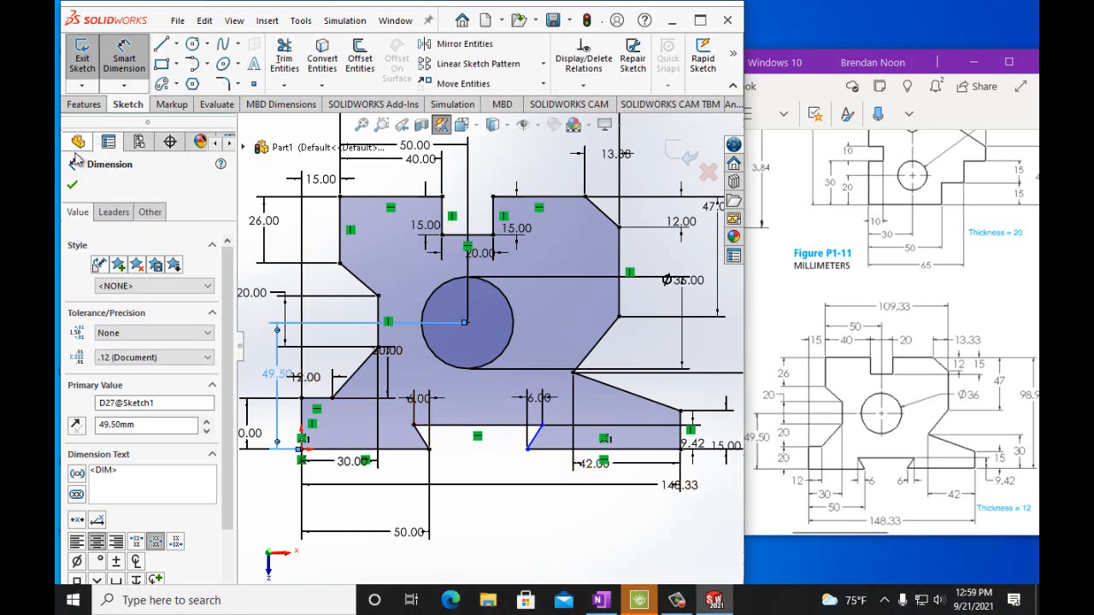
pyautogui.click(72, 184)
# Step: Extrude the sketch as a blind boss with a depth of 12 mm
pyautogui.click(75, 107)
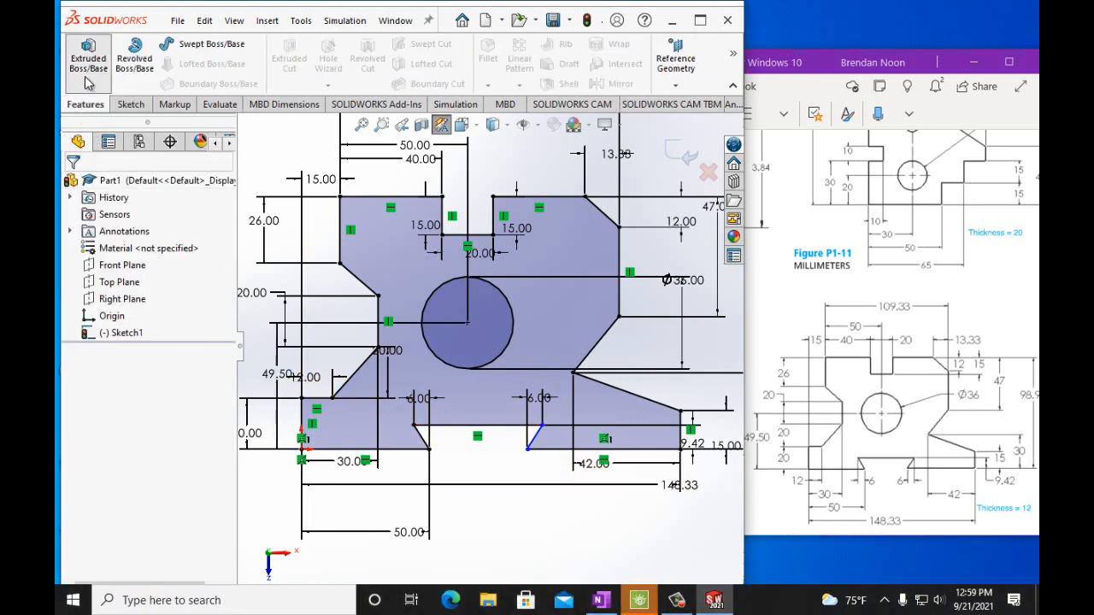
pyautogui.click(85, 81)
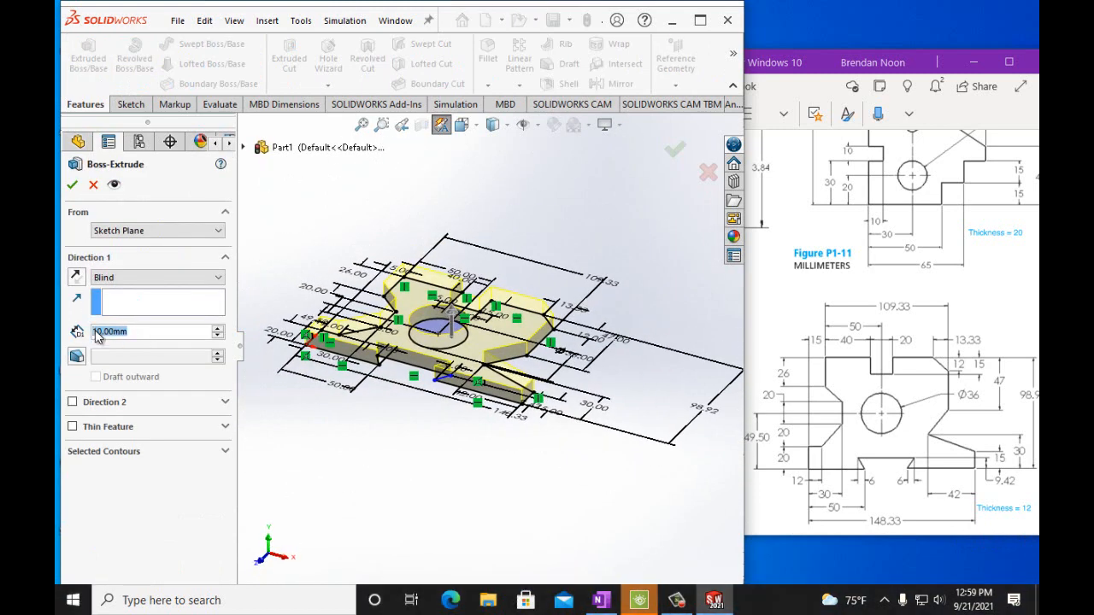
pyautogui.write('12')
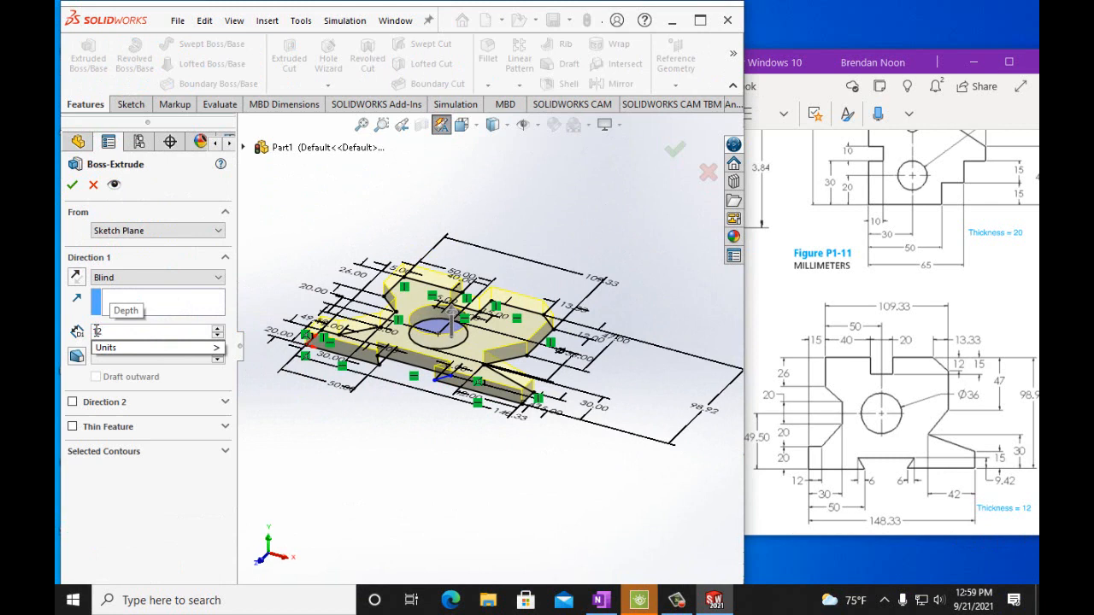
pyautogui.press('Return')
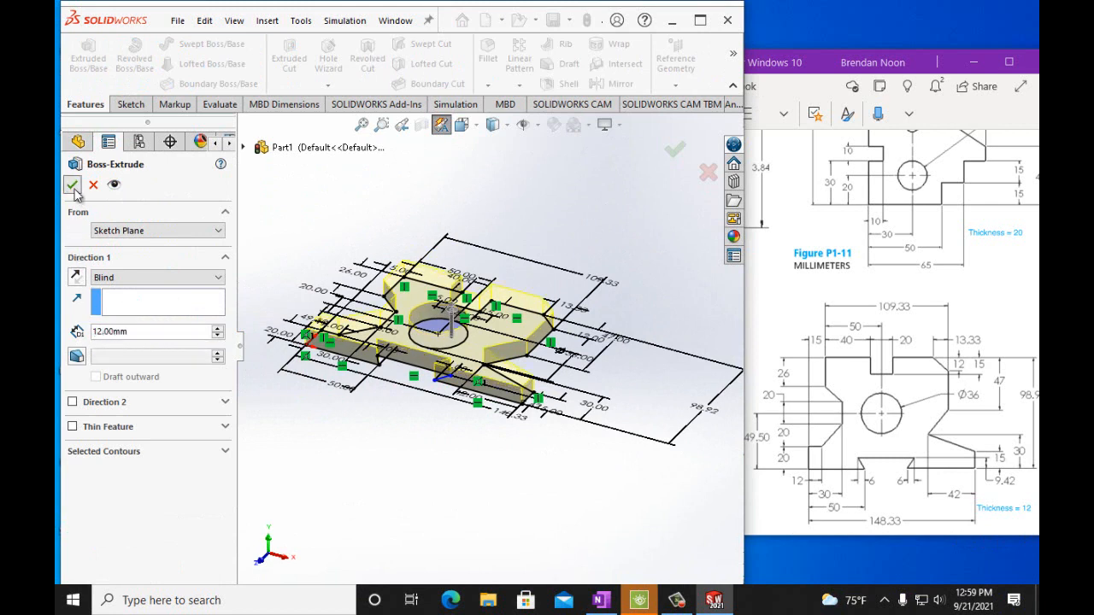
pyautogui.click(71, 185)
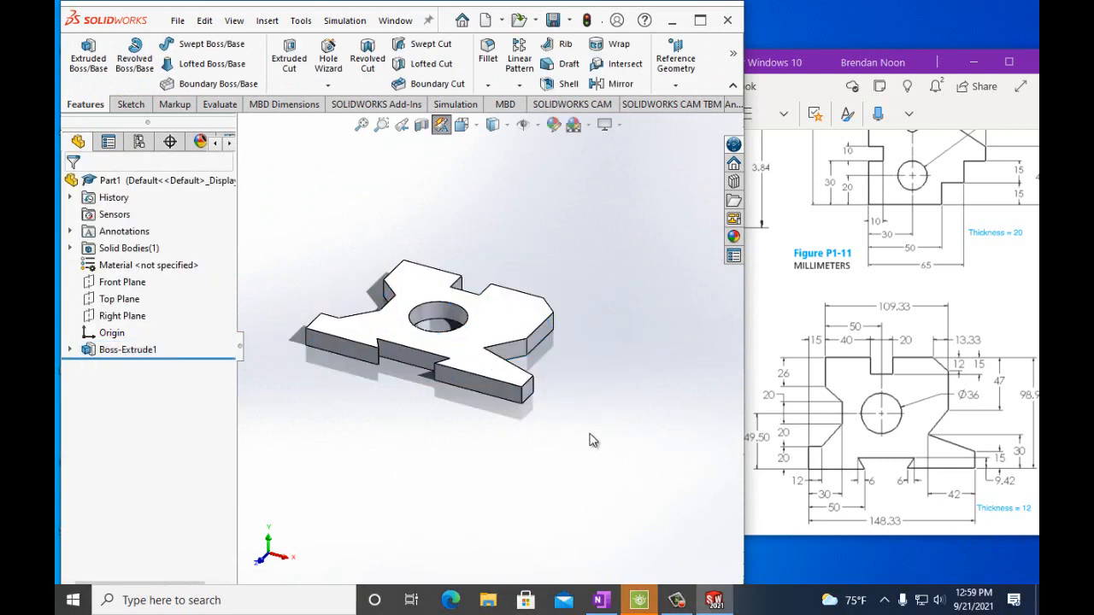
# Step: Rotate the extruded part to examine its faces, hole, notch and dovetail slot from several angles
pyautogui.press('Down')
pyautogui.press('Down')
pyautogui.press('Down')
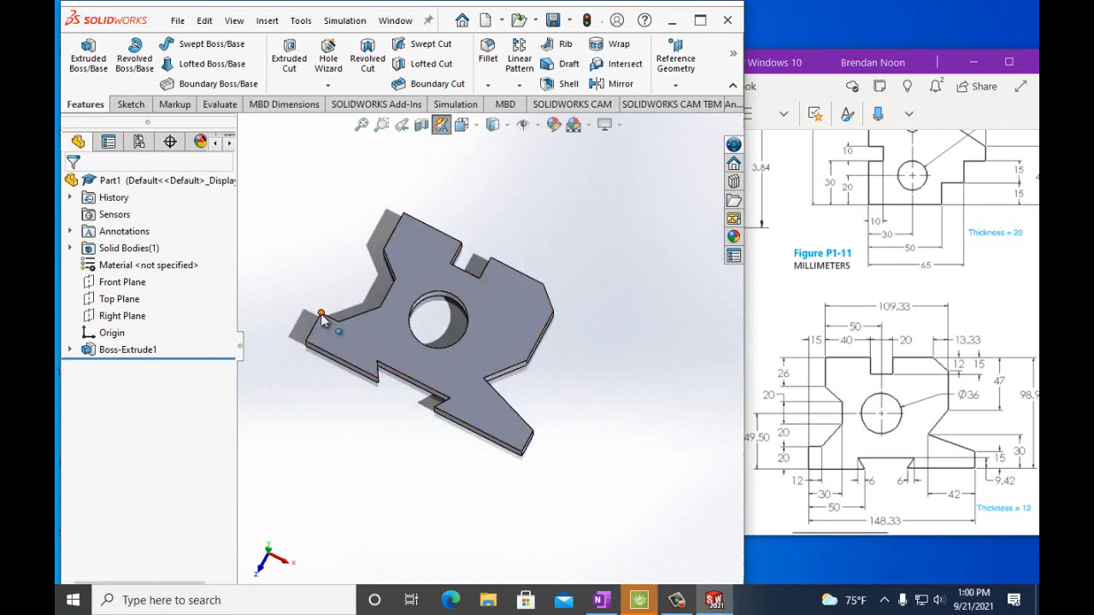
pyautogui.press('Down')
pyautogui.press('Down')
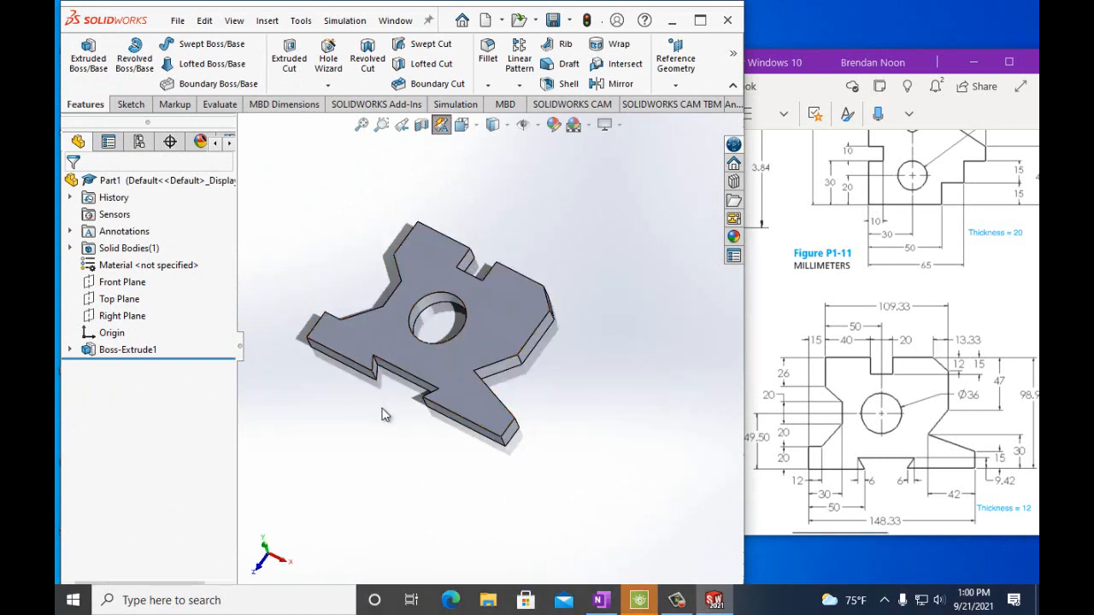
pyautogui.press('Right')
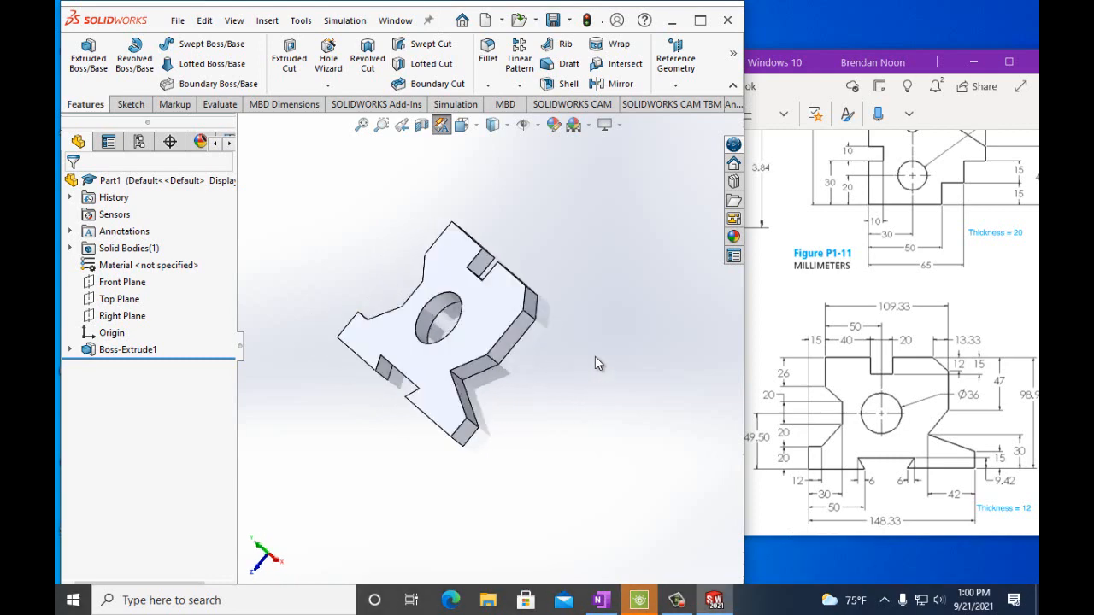
pyautogui.press('Left')
pyautogui.press('Left')
pyautogui.press('Left')
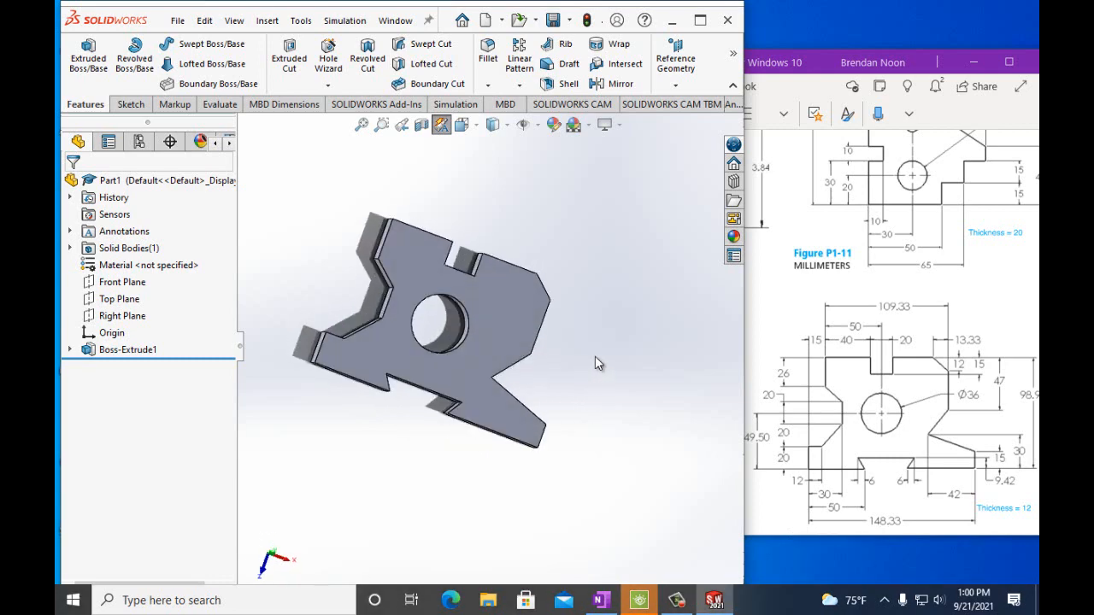
pyautogui.press('Right')
pyautogui.press('Right')
pyautogui.press('Right')
pyautogui.press('Right')
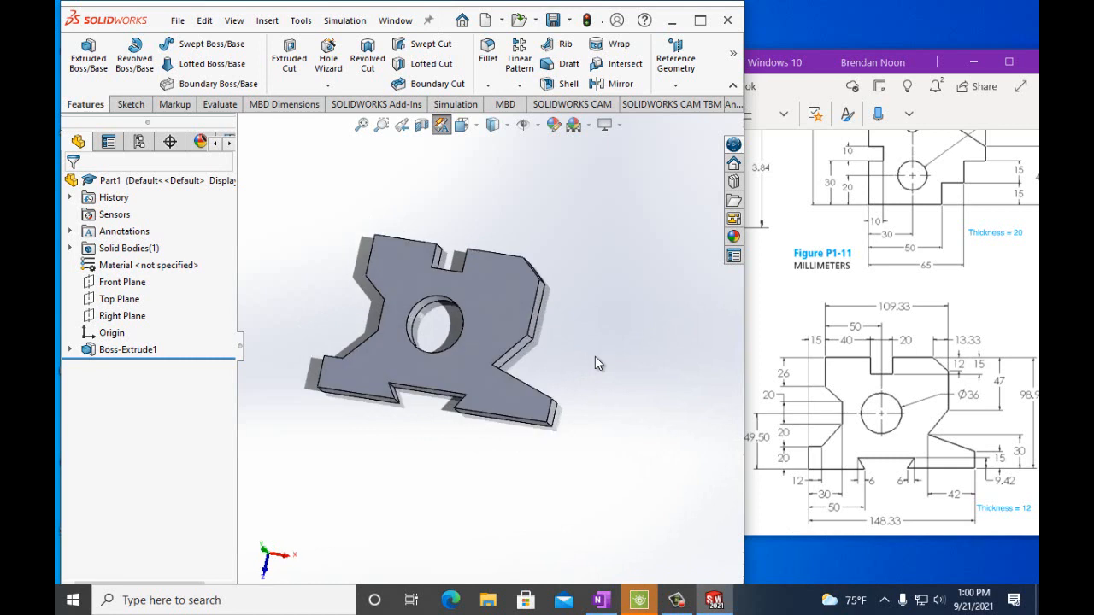
pyautogui.press('Right')
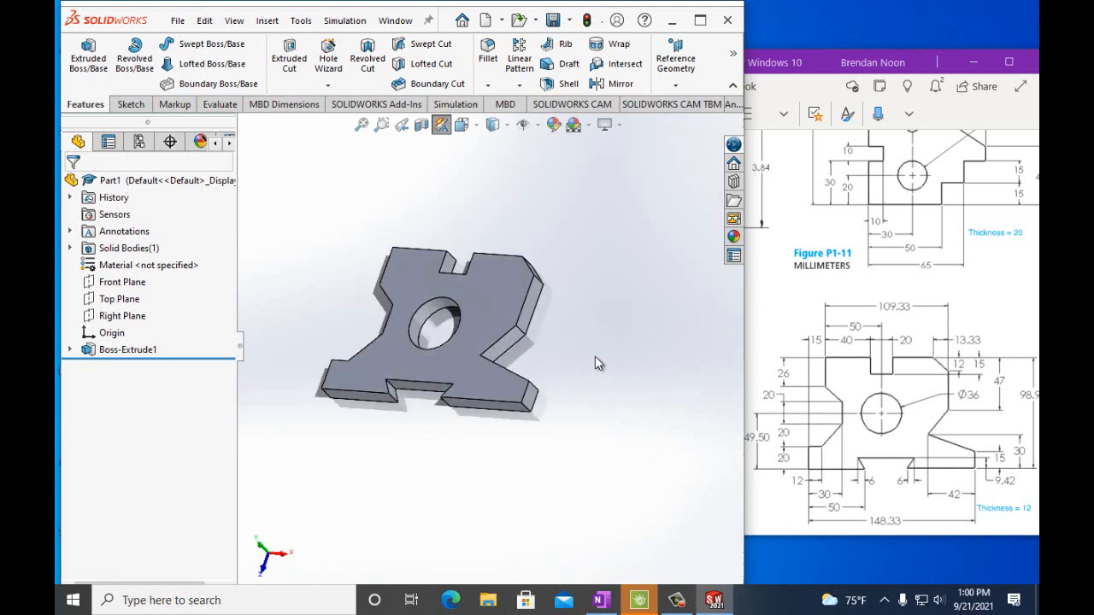
pyautogui.press('Left')
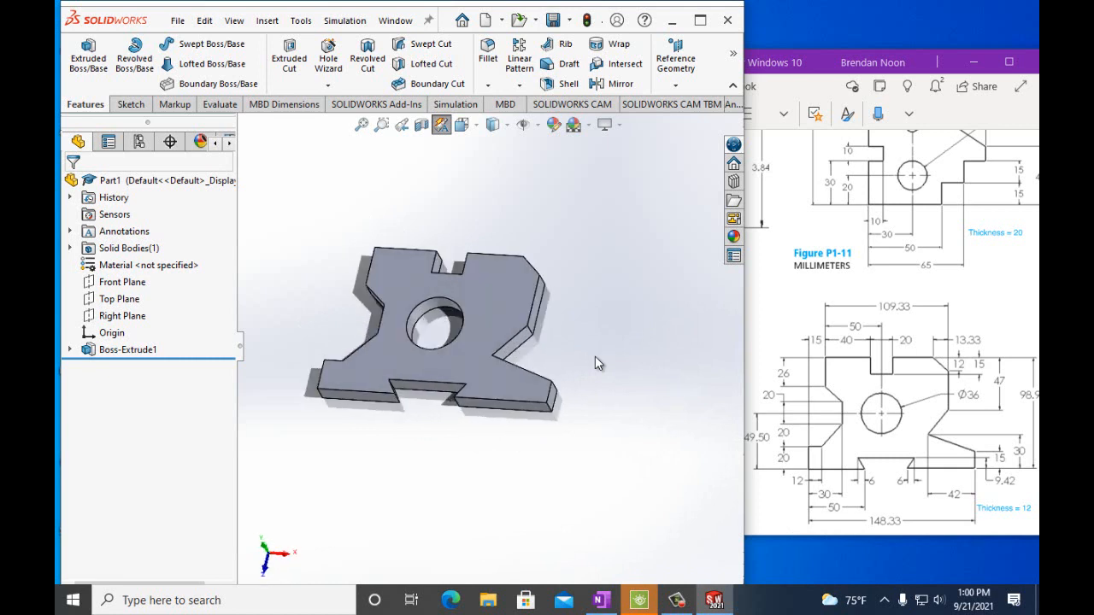
# Step: Check the figure number beside the part's drawing in OneNote and save the SOLIDWORKS part as P1-12 in Documents
pyautogui.press('Down')
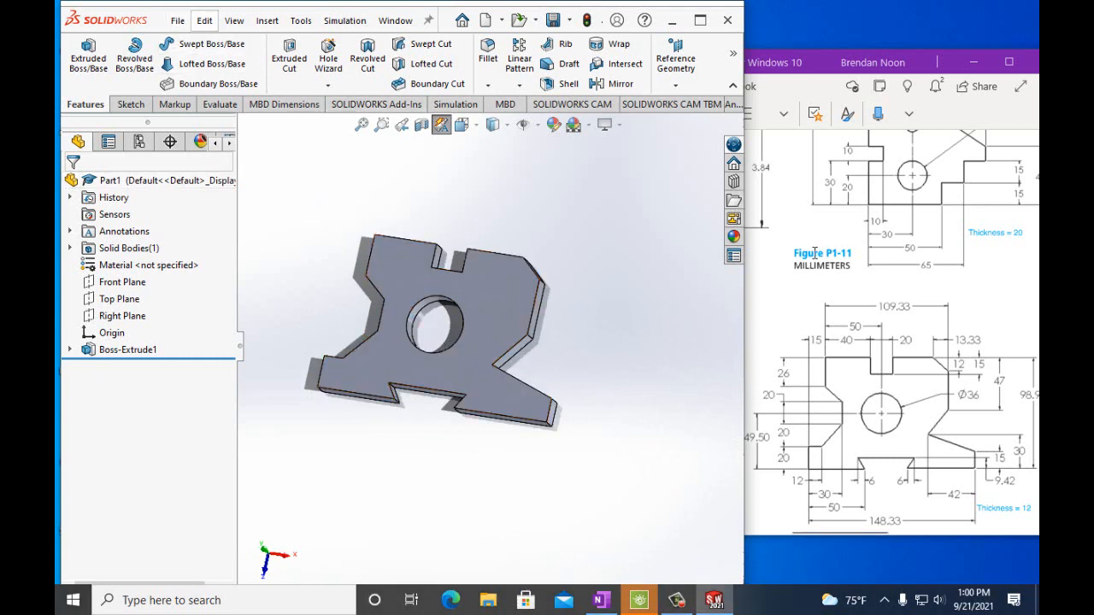
pyautogui.click(791, 243)
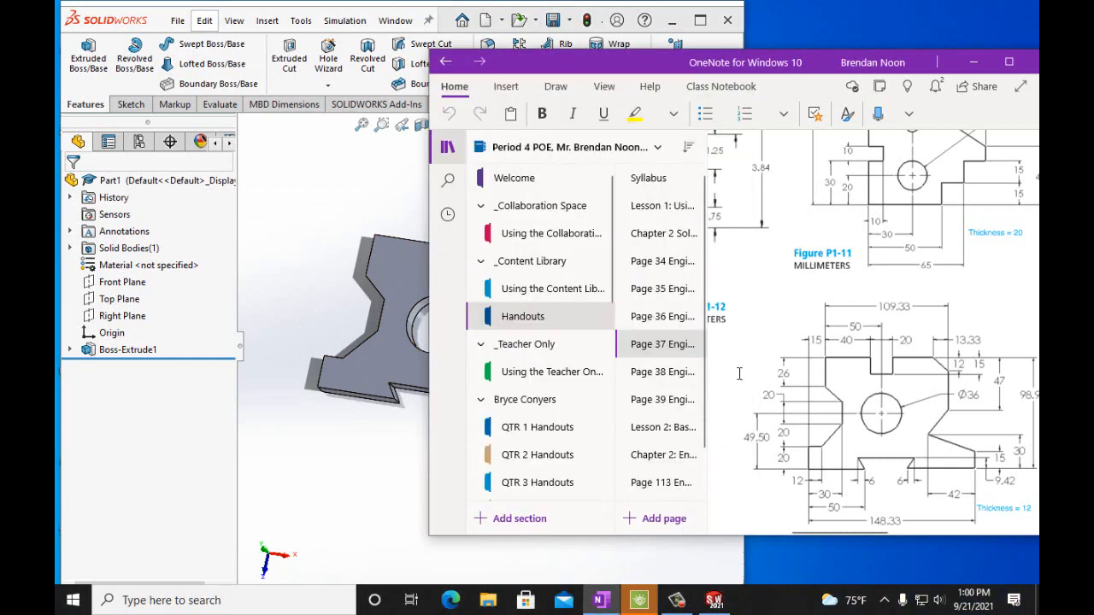
pyautogui.moveTo(814, 531)
pyautogui.mouseDown()
pyautogui.moveTo(794, 531)
pyautogui.moveTo(802, 528)
pyautogui.mouseUp()
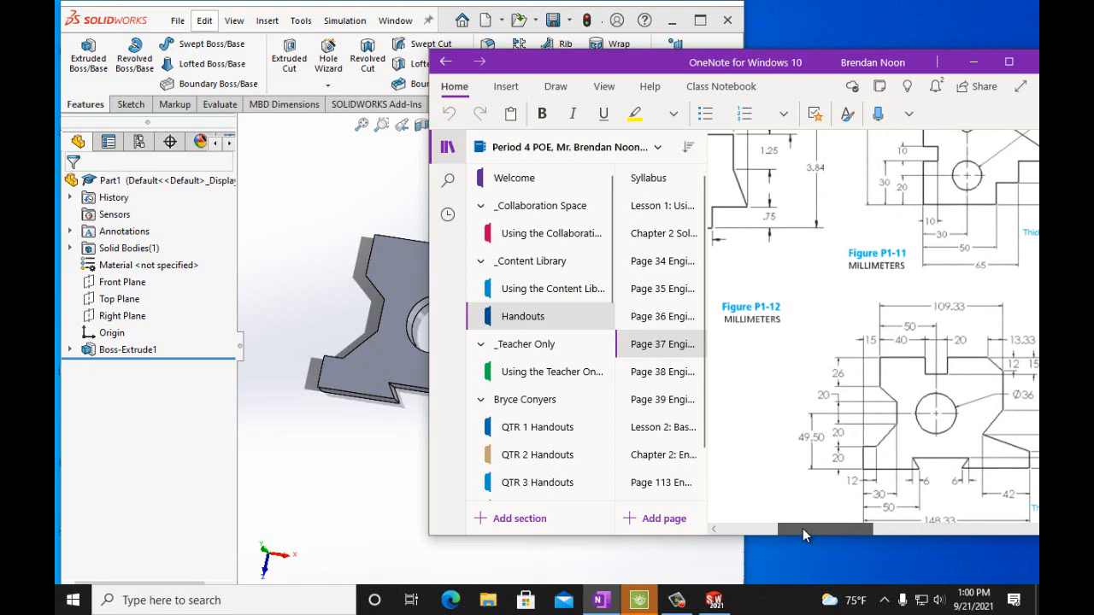
pyautogui.click(178, 21)
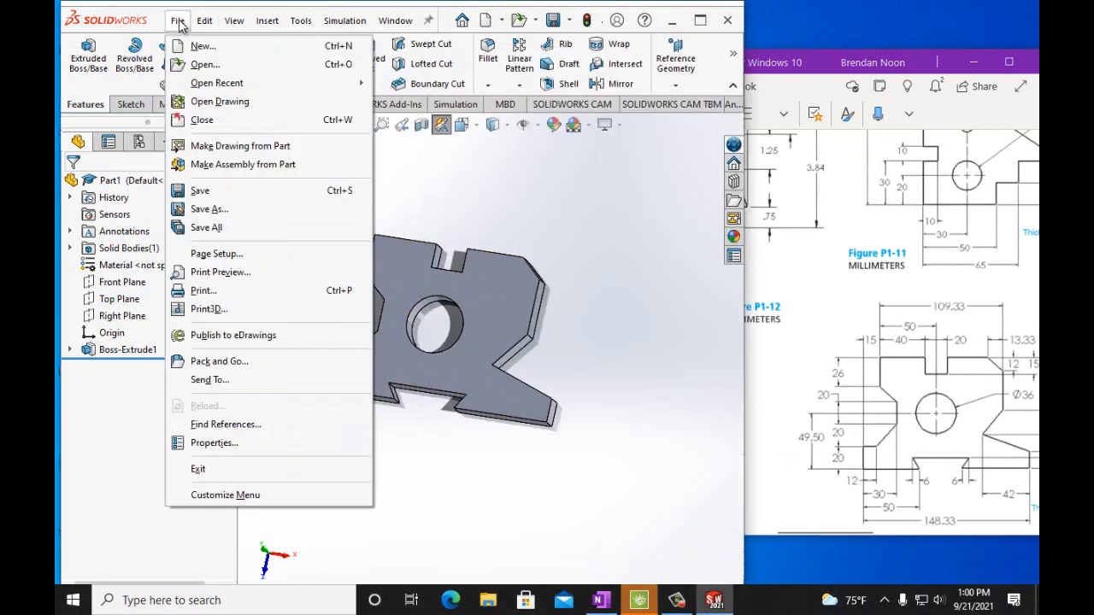
pyautogui.click(209, 211)
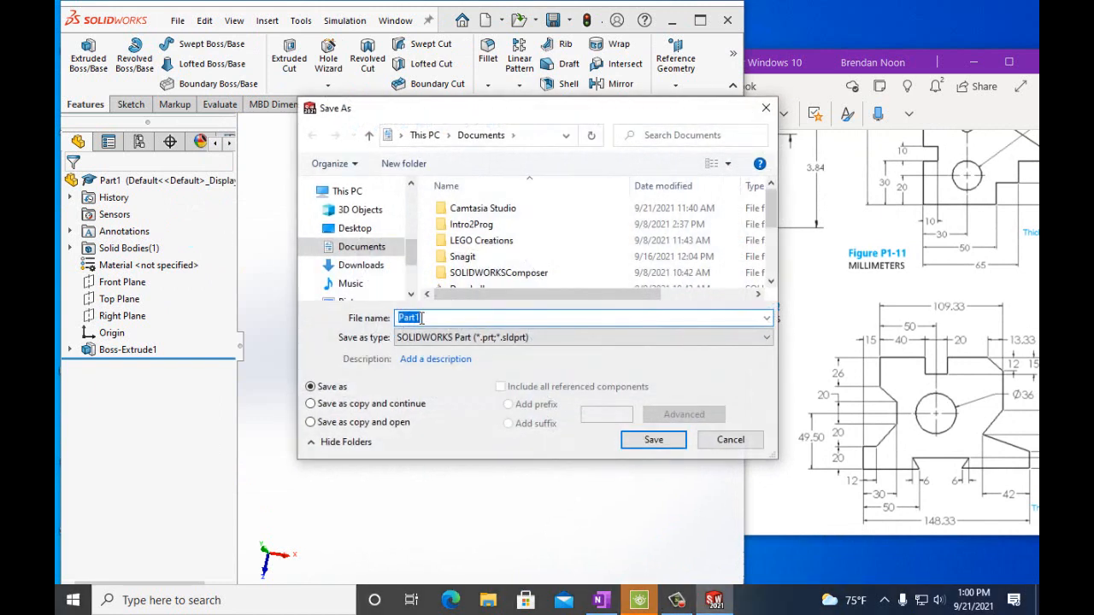
pyautogui.write('P1-12')
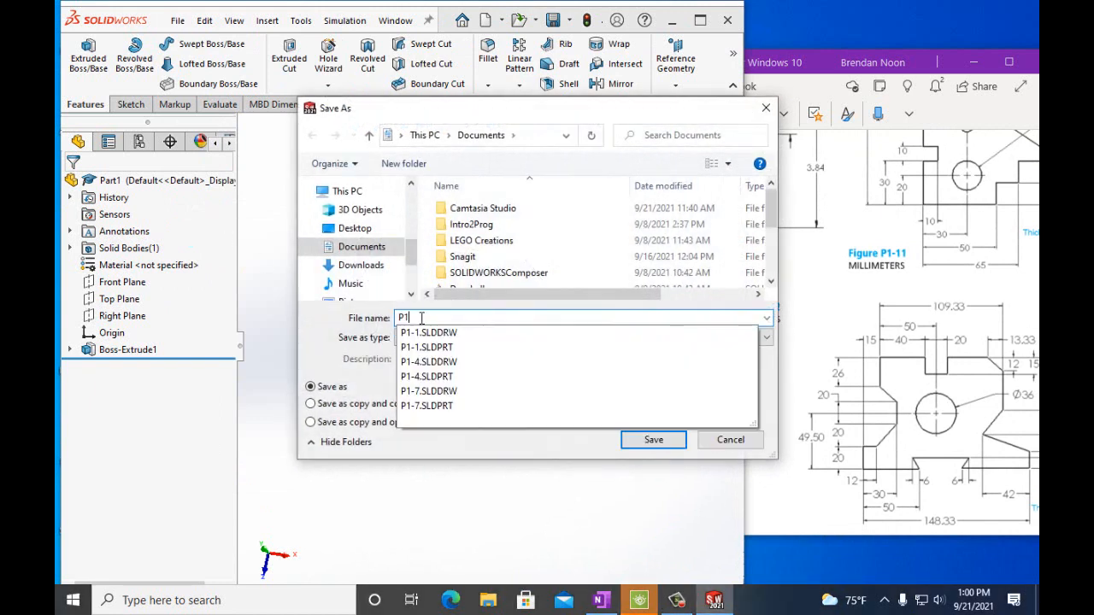
pyautogui.click(656, 440)
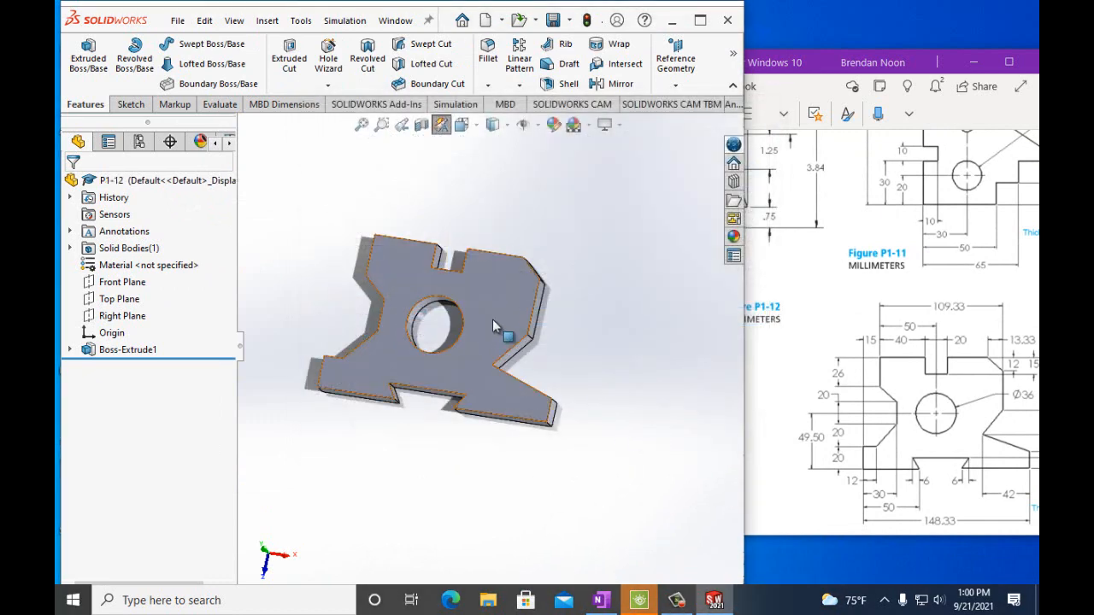
# Step: Make a drawing from the part on an A (ANSI) Landscape sheet and place the current model view on it
pyautogui.click(177, 21)
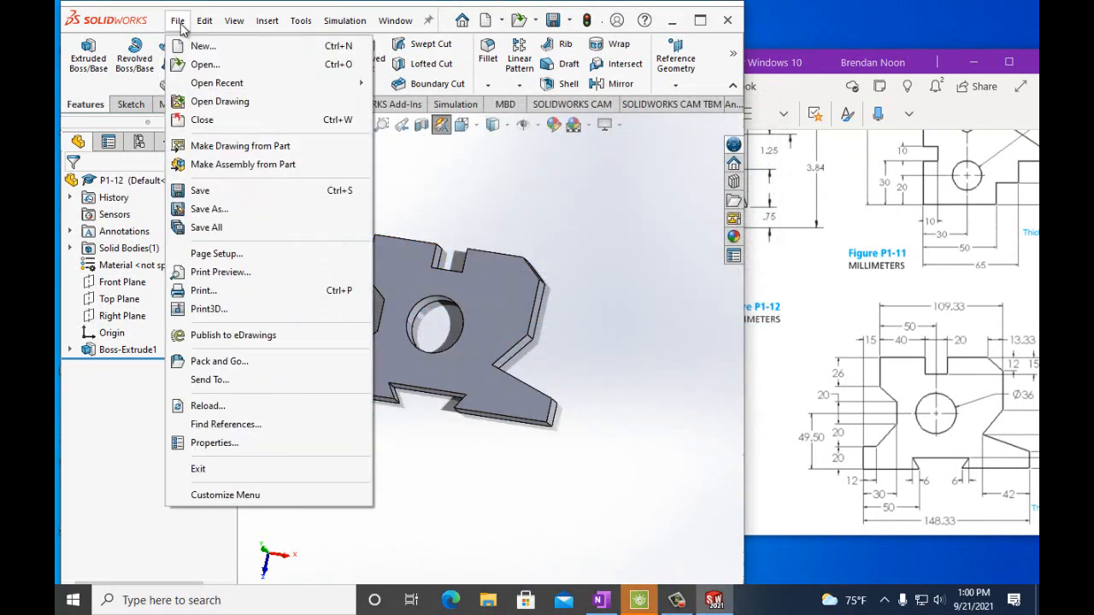
pyautogui.click(198, 145)
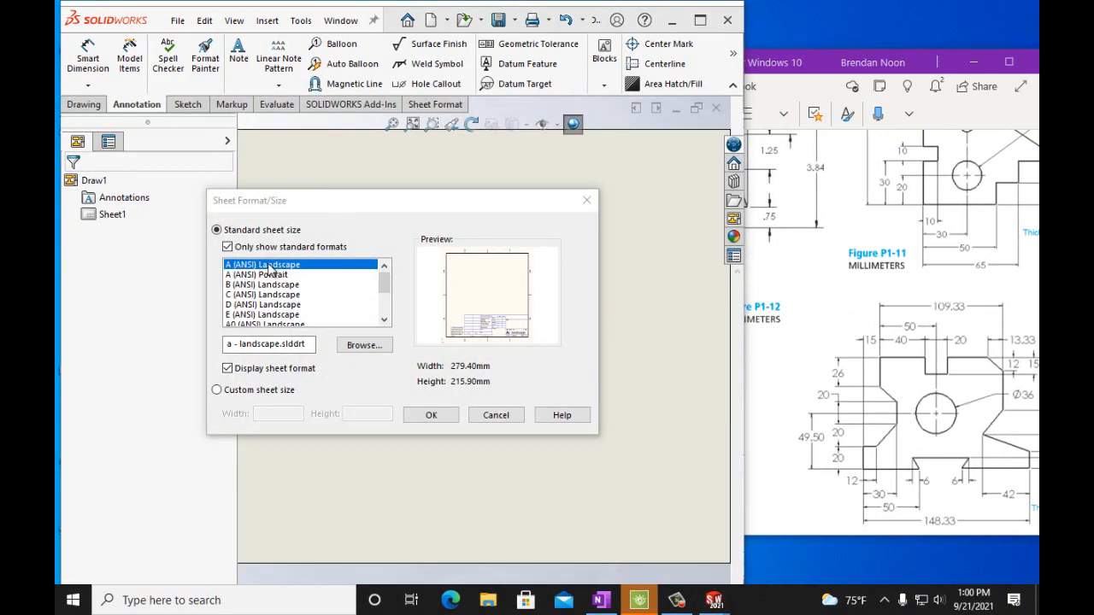
pyautogui.click(432, 415)
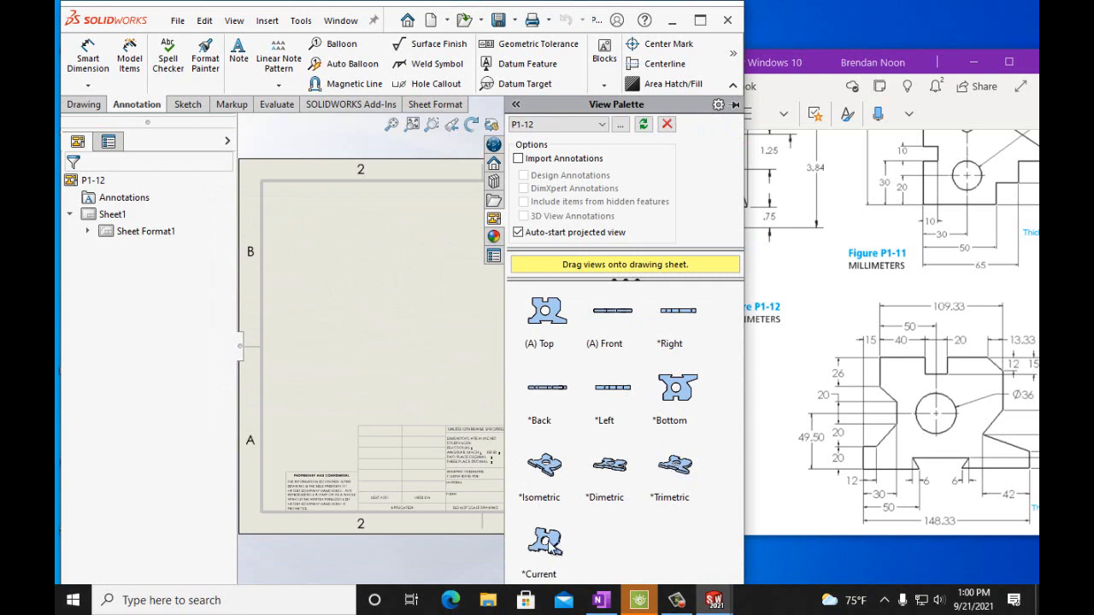
pyautogui.moveTo(544, 541); pyautogui.dragTo(453, 342)
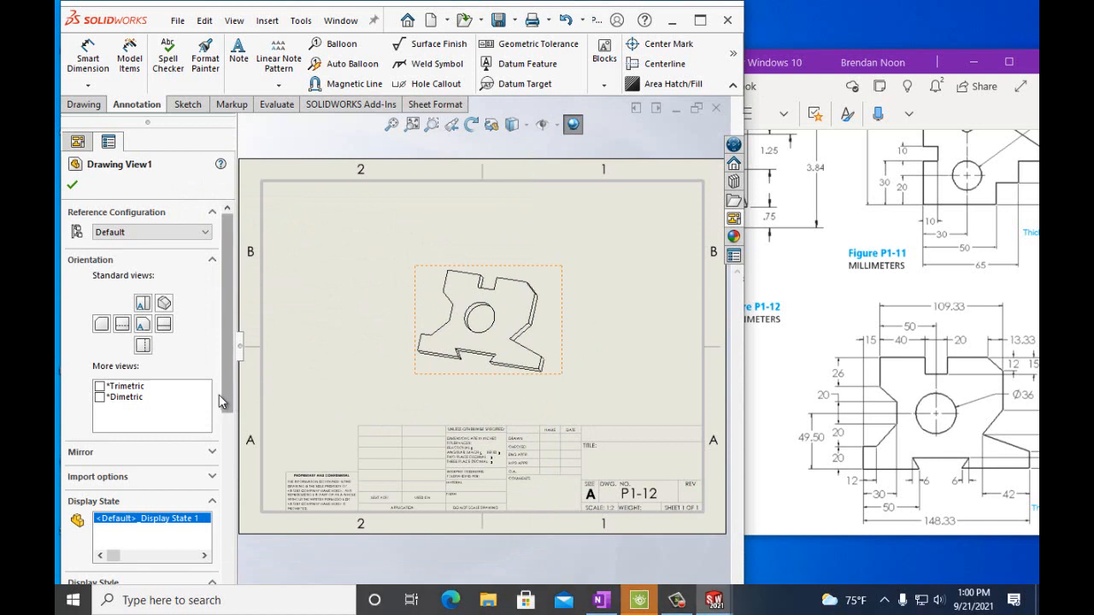
# Step: Set the drawing view to shaded with edges at a custom scale of 1:1 and move it clear of the title block
pyautogui.moveTo(231, 398); pyautogui.dragTo(200, 460)
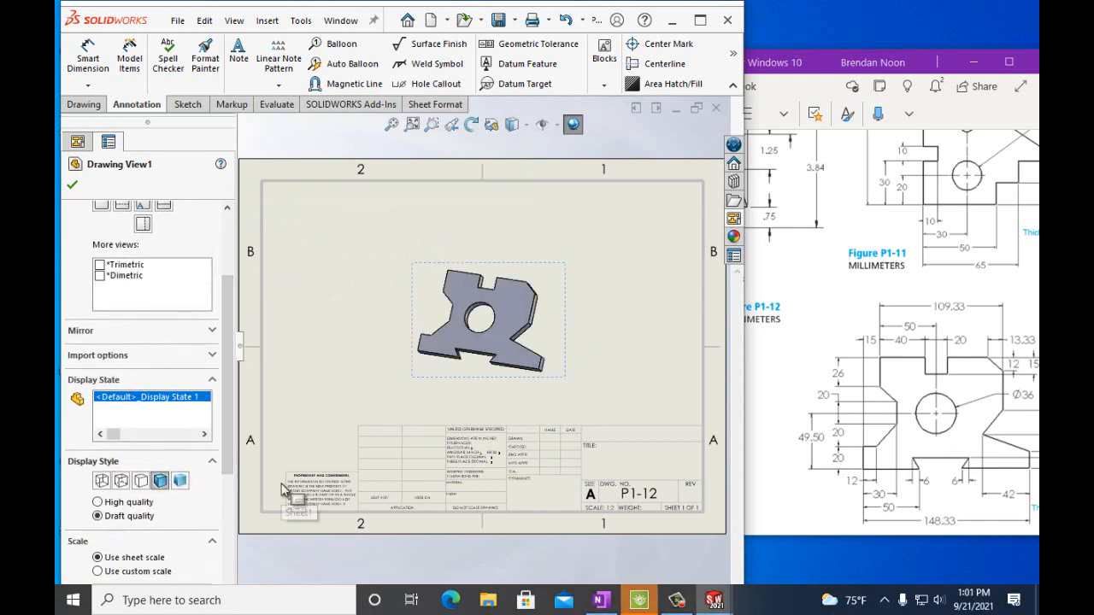
pyautogui.scroll(-3, 214, 483)
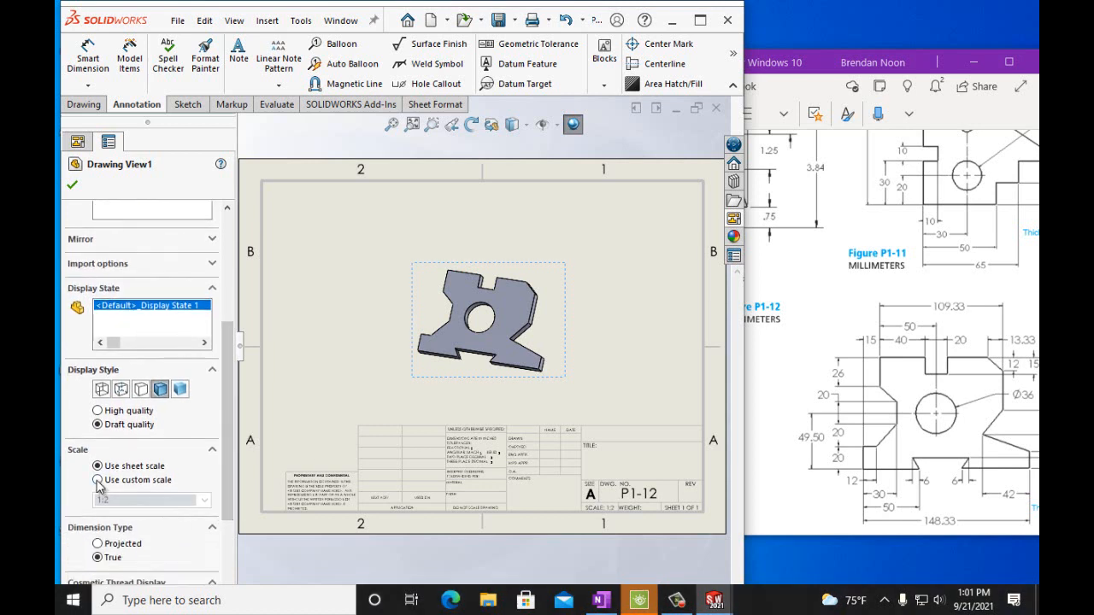
pyautogui.click(129, 479)
pyautogui.click(204, 500)
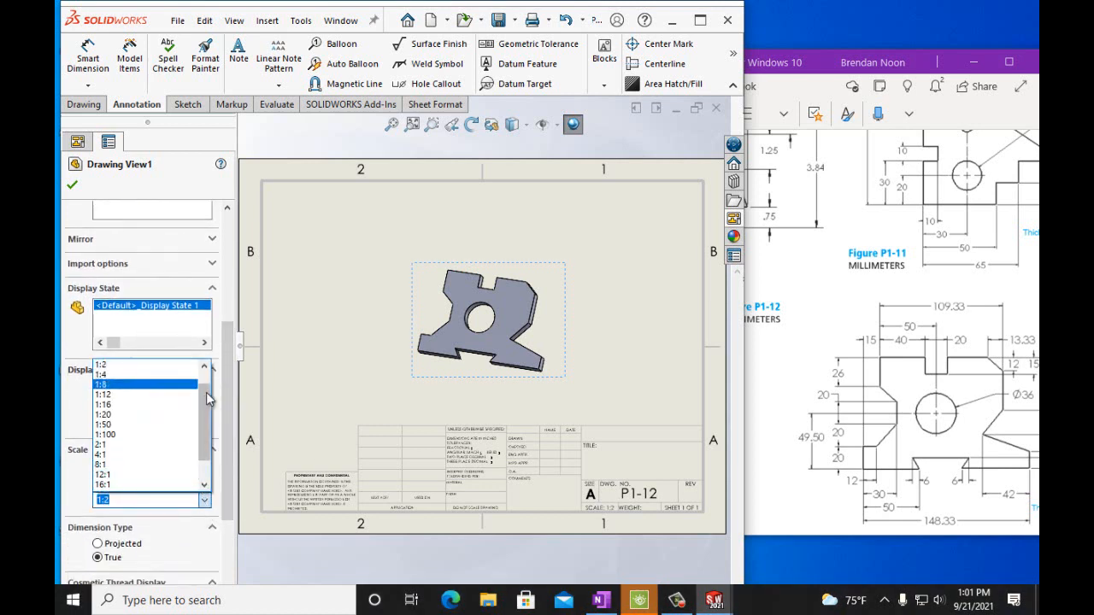
pyautogui.click(156, 376)
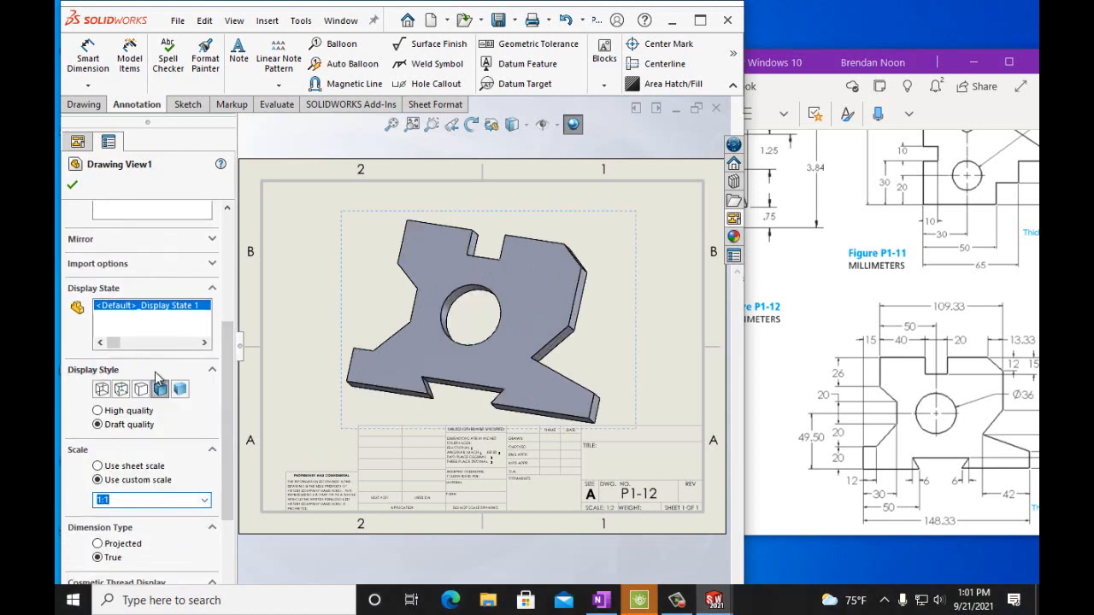
pyautogui.moveTo(346, 232); pyautogui.dragTo(333, 210)
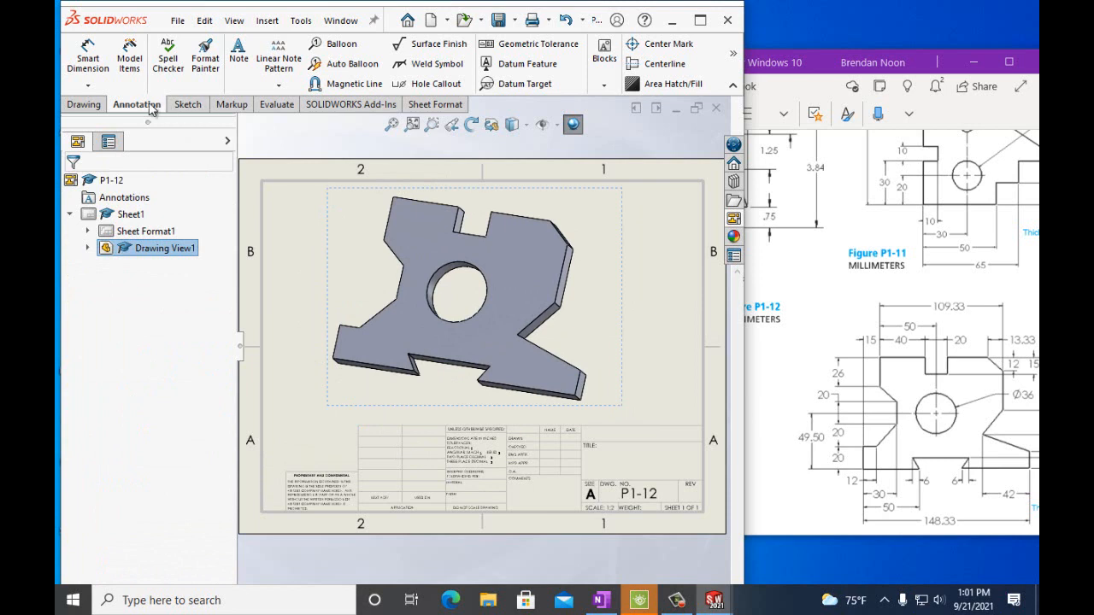
# Step: Add a note with the author's name in the TITLE area of the title block
pyautogui.click(237, 62)
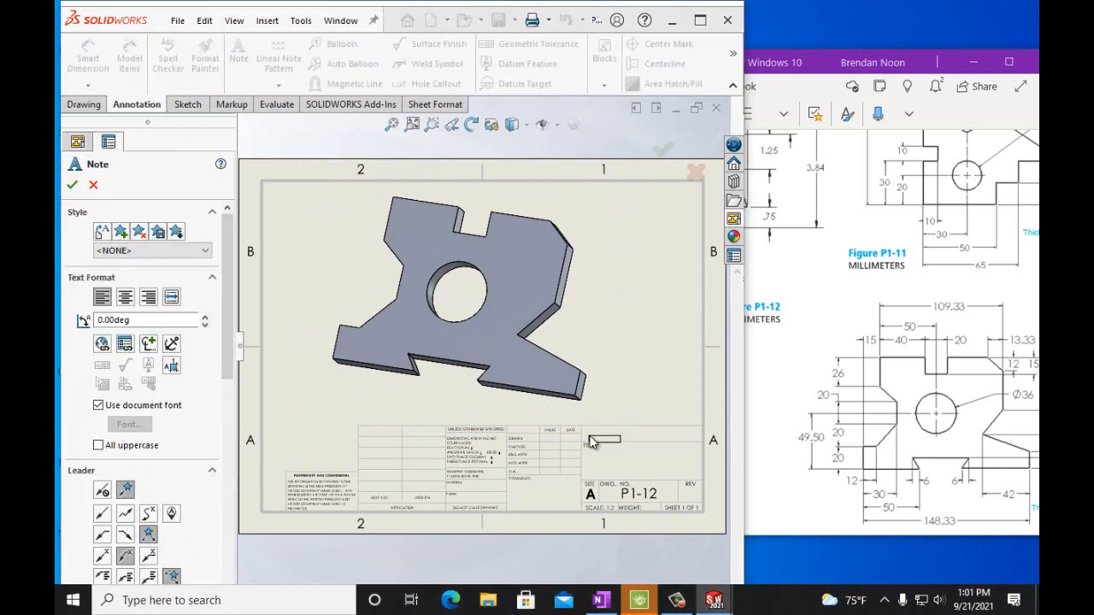
pyautogui.click(585, 429)
pyautogui.write('M')
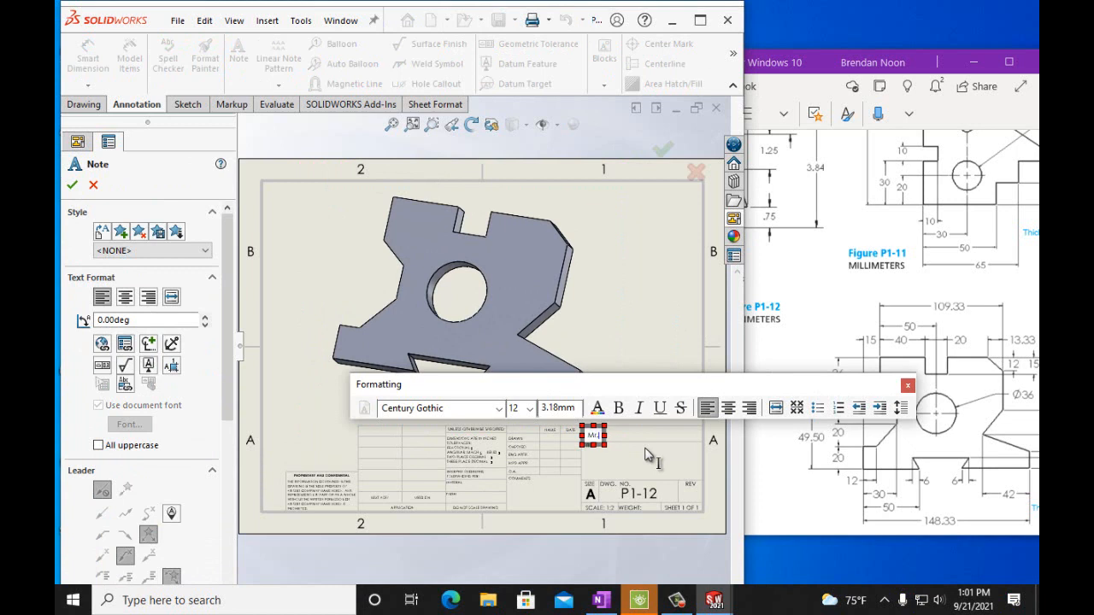
pyautogui.write('r. Noon')
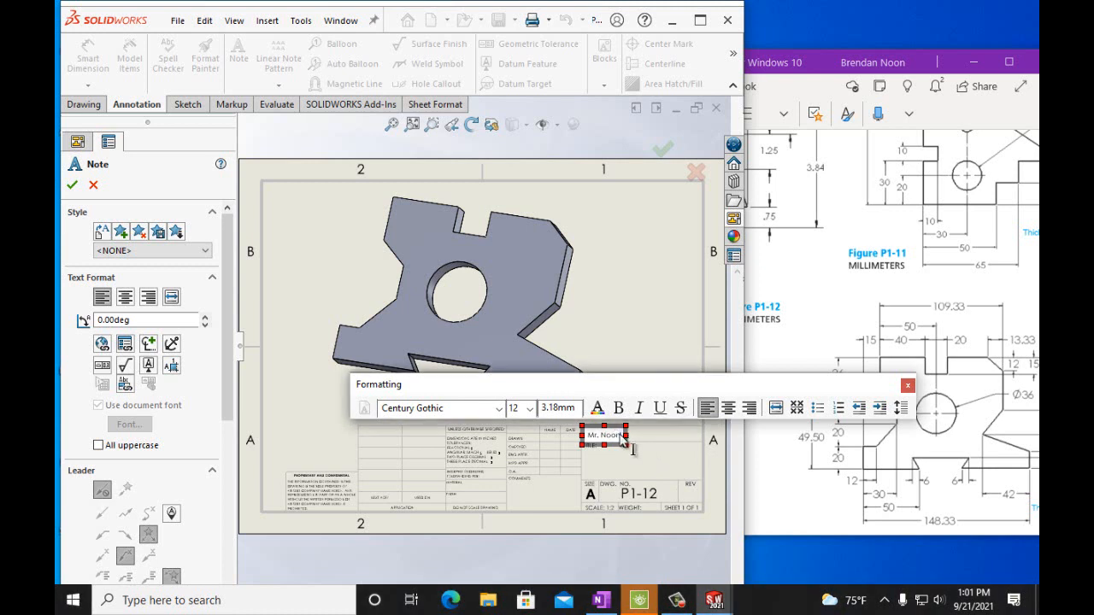
# Step: Format the name note's text as bold Tahoma at size 24 and finish the note
pyautogui.moveTo(621, 437); pyautogui.dragTo(585, 437)
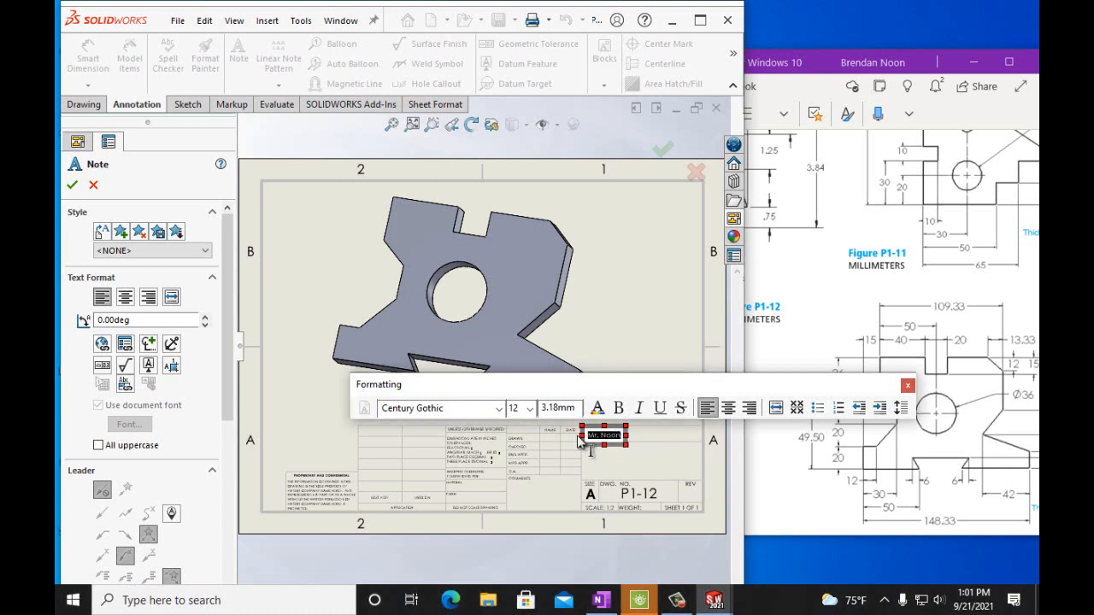
pyautogui.click(528, 410)
pyautogui.click(516, 541)
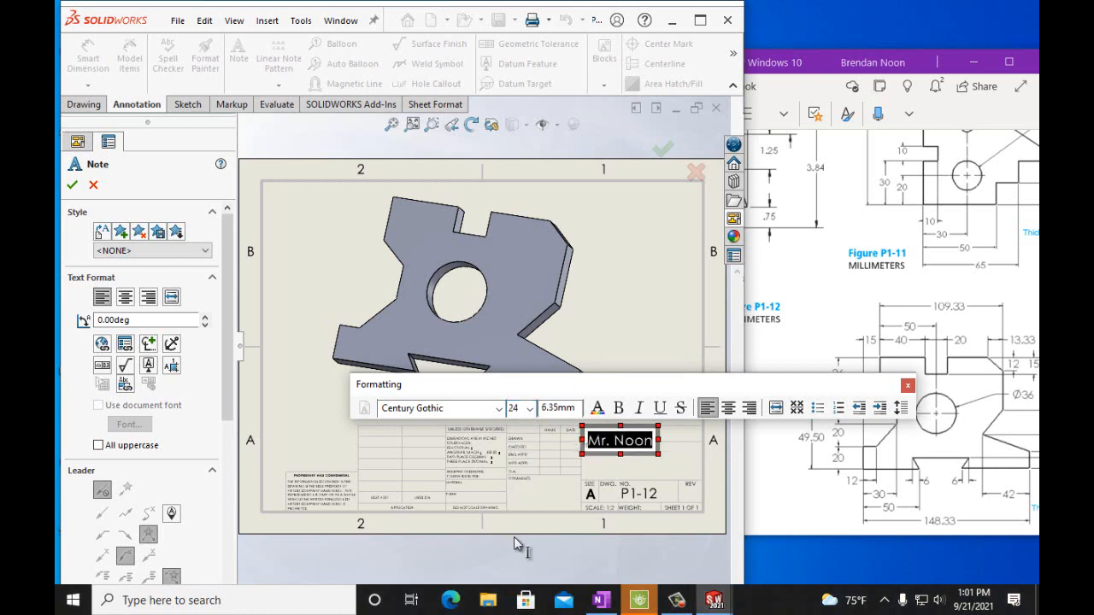
pyautogui.click(500, 409)
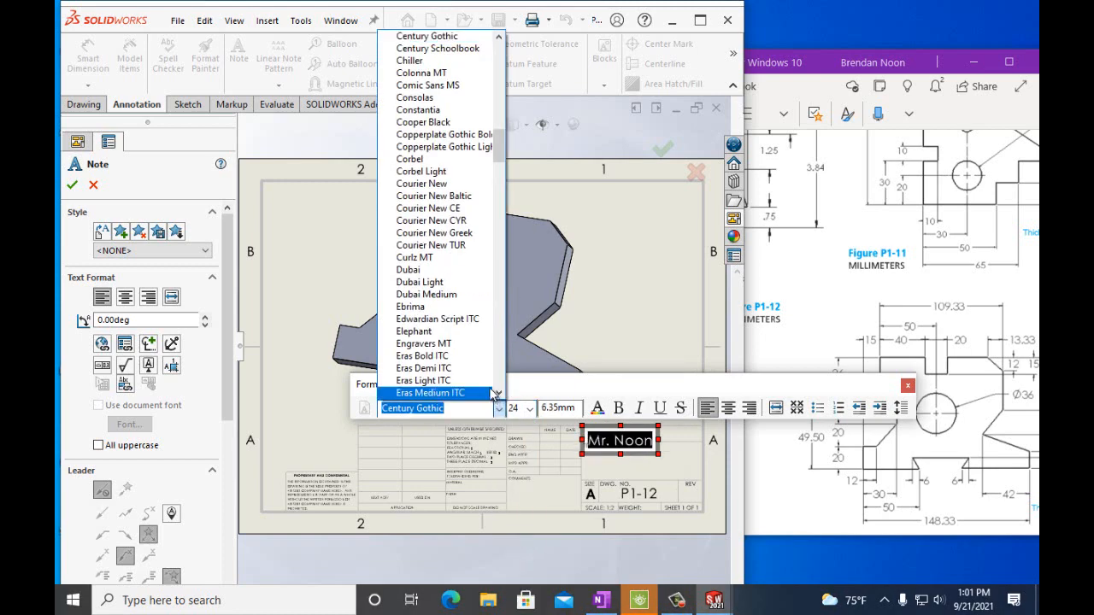
pyautogui.scroll(-1, 499, 237)
pyautogui.scroll(-20, 499, 237)
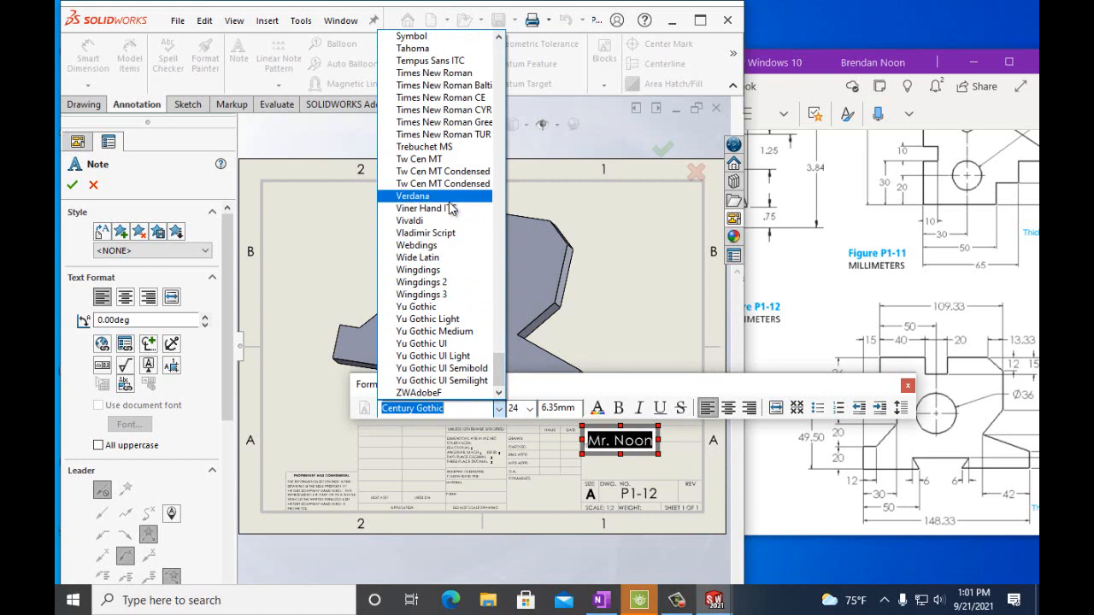
pyautogui.click(453, 47)
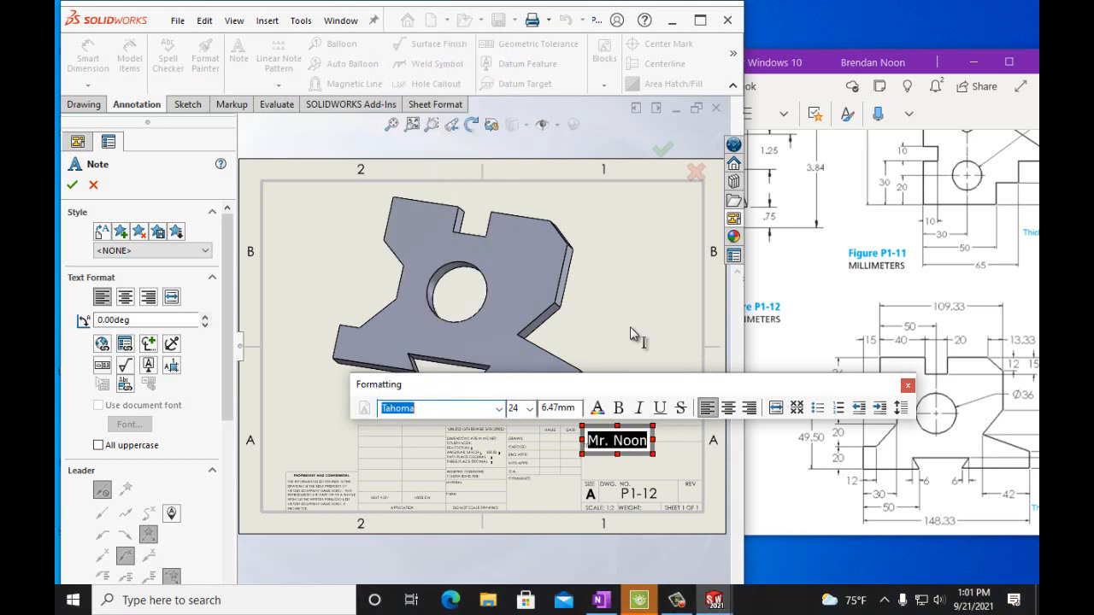
pyautogui.click(618, 408)
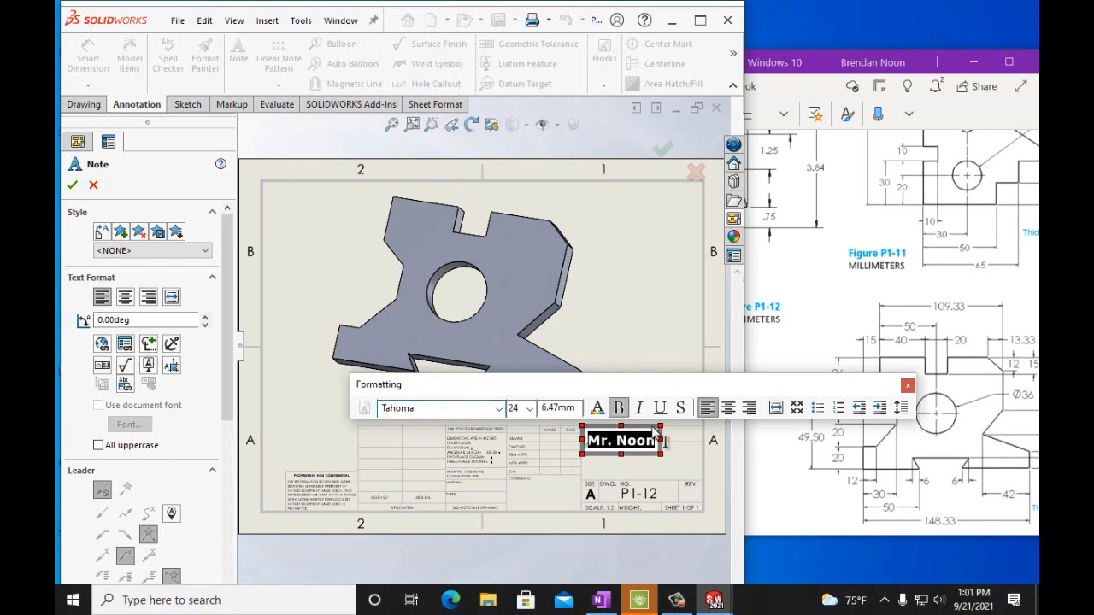
pyautogui.click(72, 185)
# Step: Save the drawing as P1-12 in Documents as a SOLIDWORKS Drawing file
pyautogui.click(174, 21)
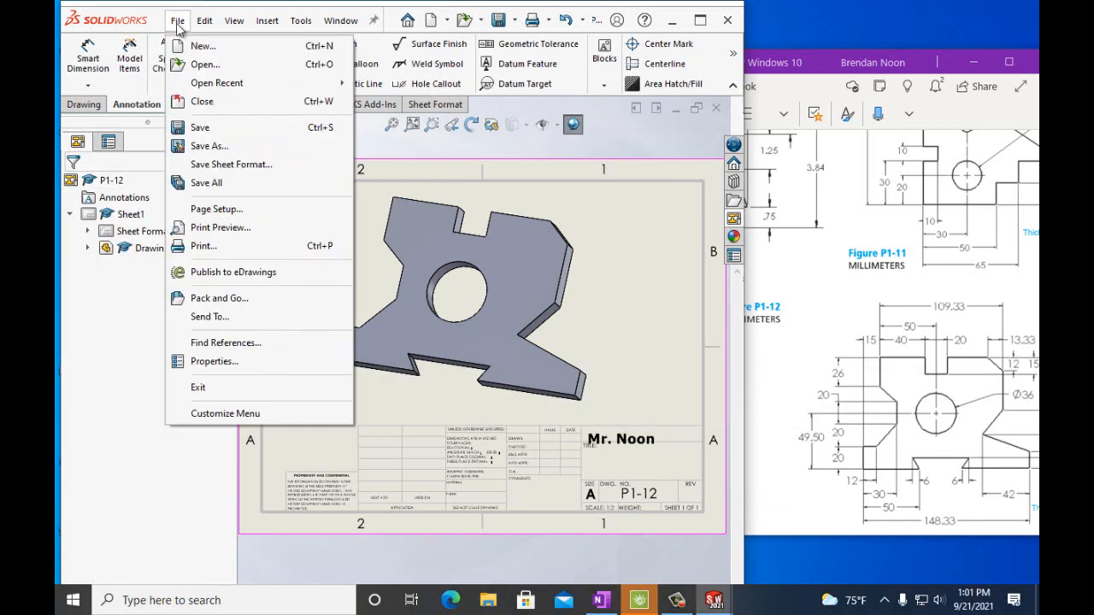
pyautogui.click(195, 127)
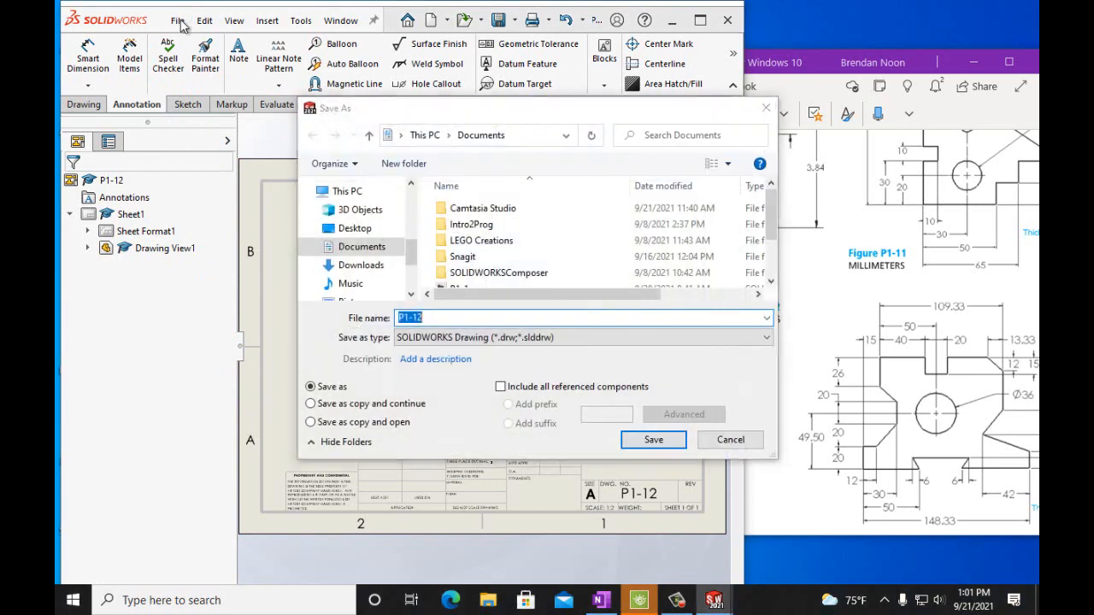
pyautogui.click(653, 440)
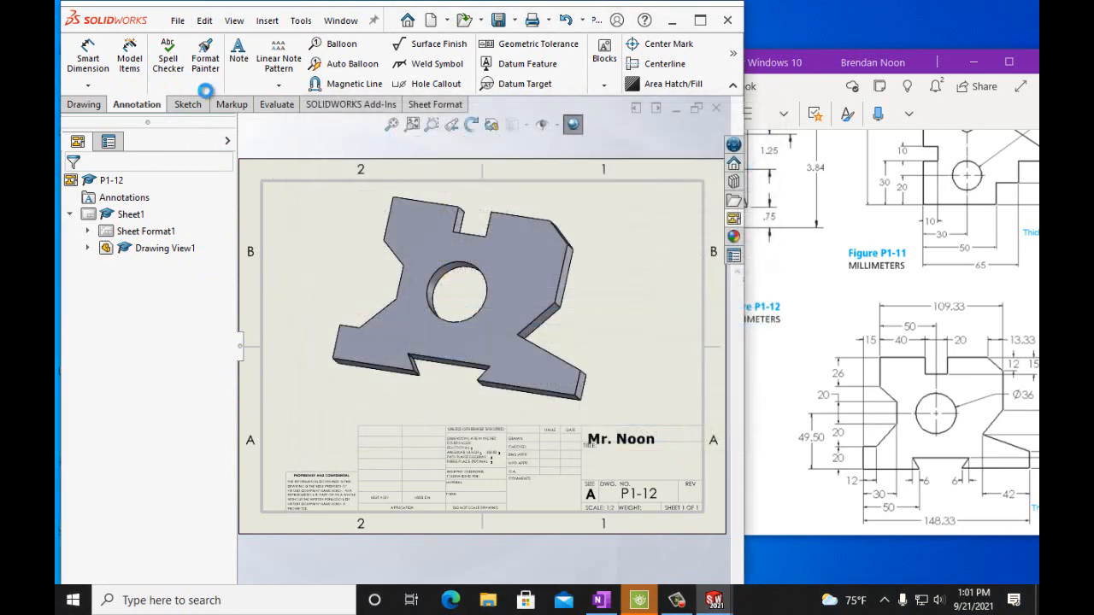
# Step: Print one copy of the current sheet on the HP3005Rm216 network printer
pyautogui.click(178, 22)
pyautogui.click(213, 246)
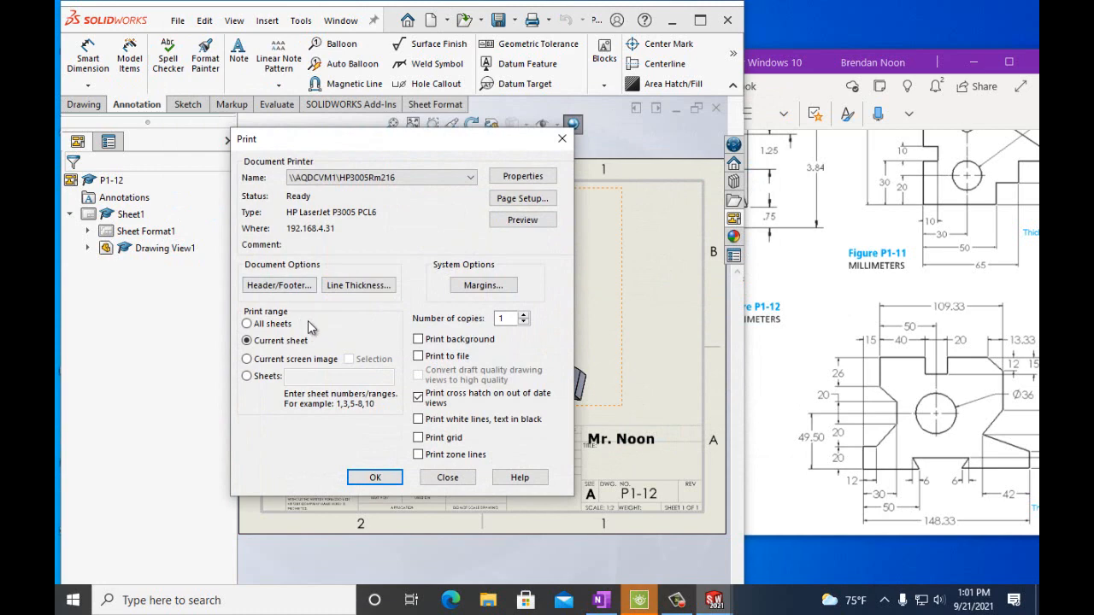
pyautogui.click(397, 477)
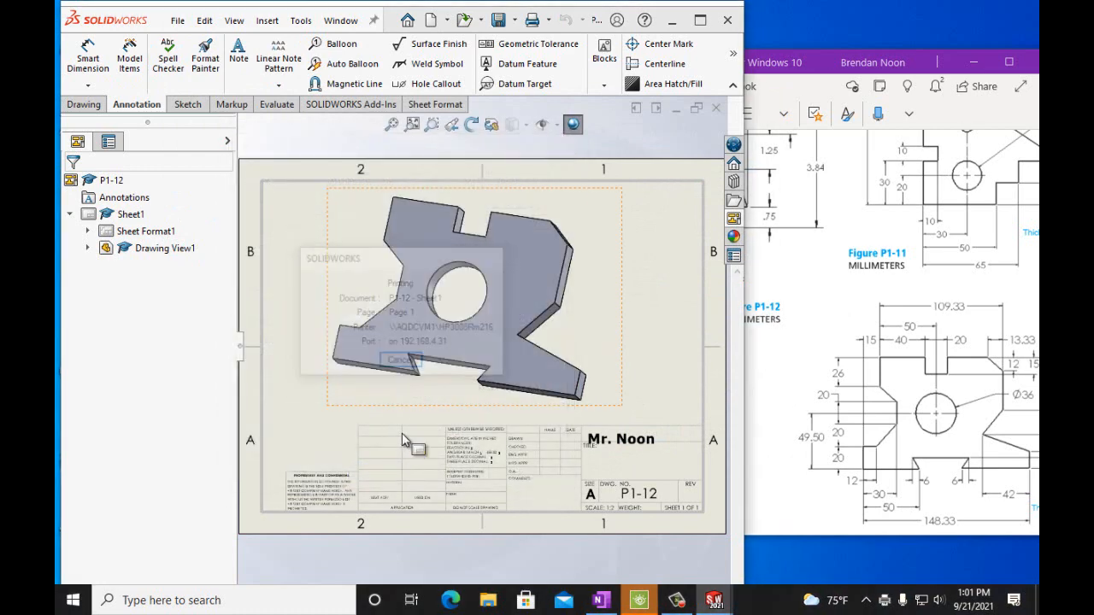
# Step: Print the current sheet to OneNote for Windows 10, choosing the current Handouts section as the printout's location
pyautogui.click(177, 21)
pyautogui.click(204, 246)
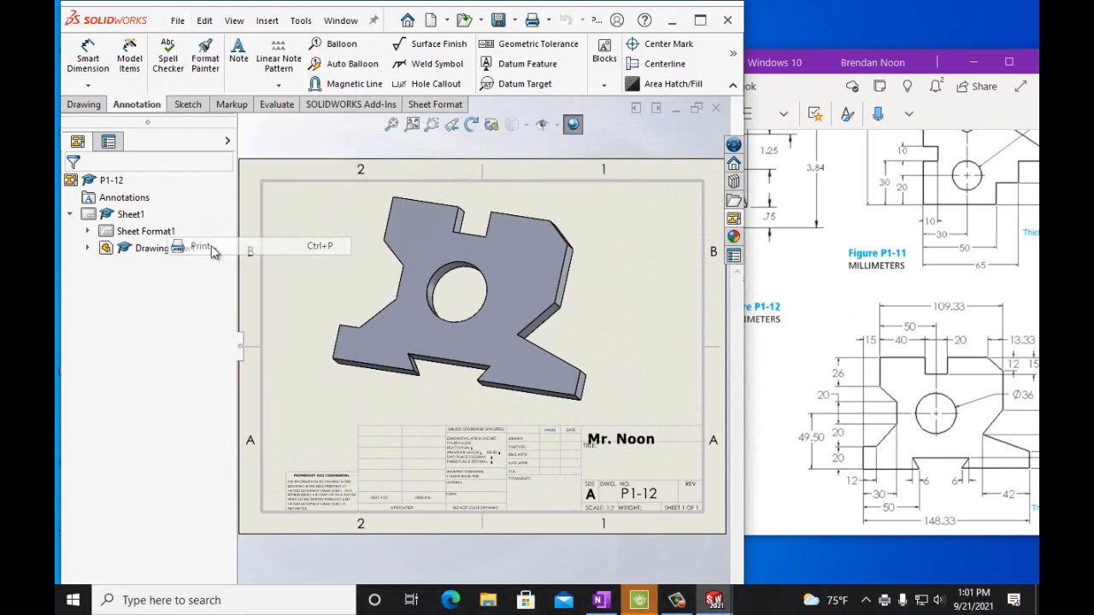
pyautogui.click(440, 179)
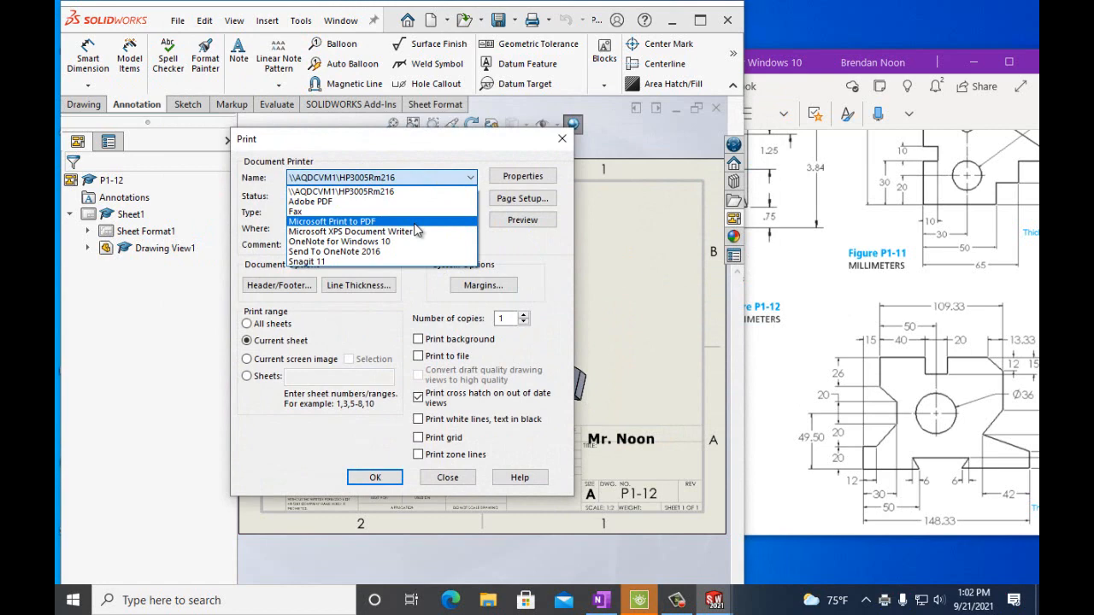
pyautogui.click(346, 242)
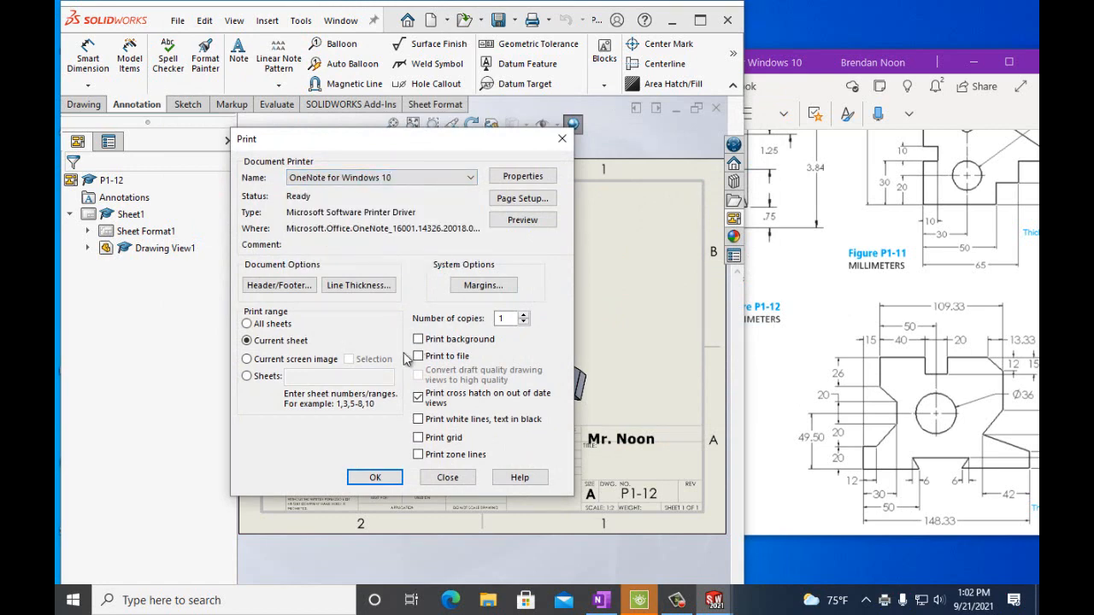
pyautogui.click(373, 479)
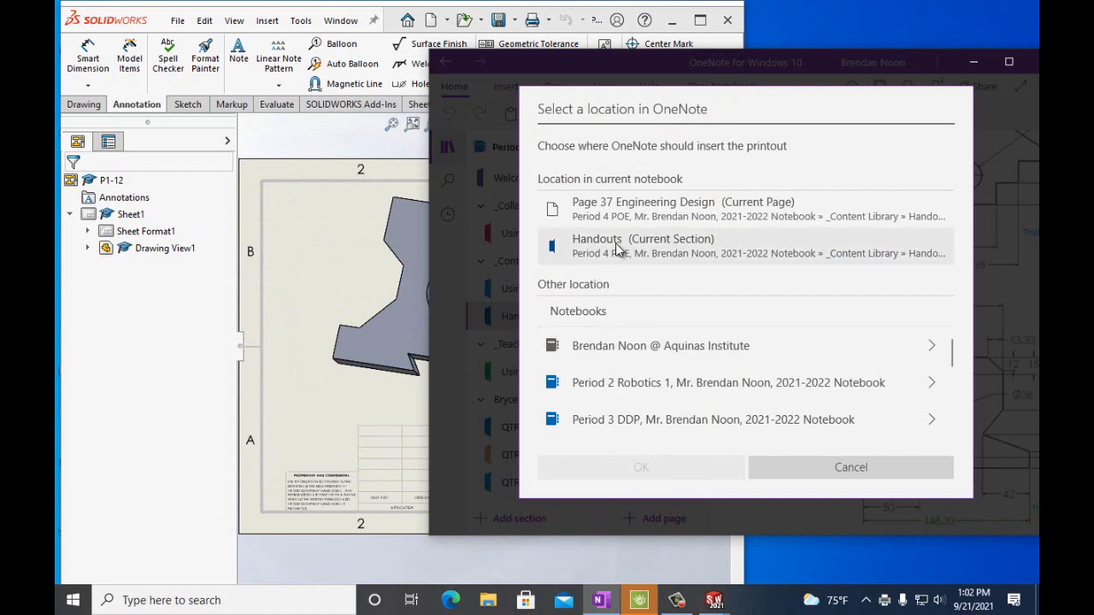
pyautogui.click(617, 248)
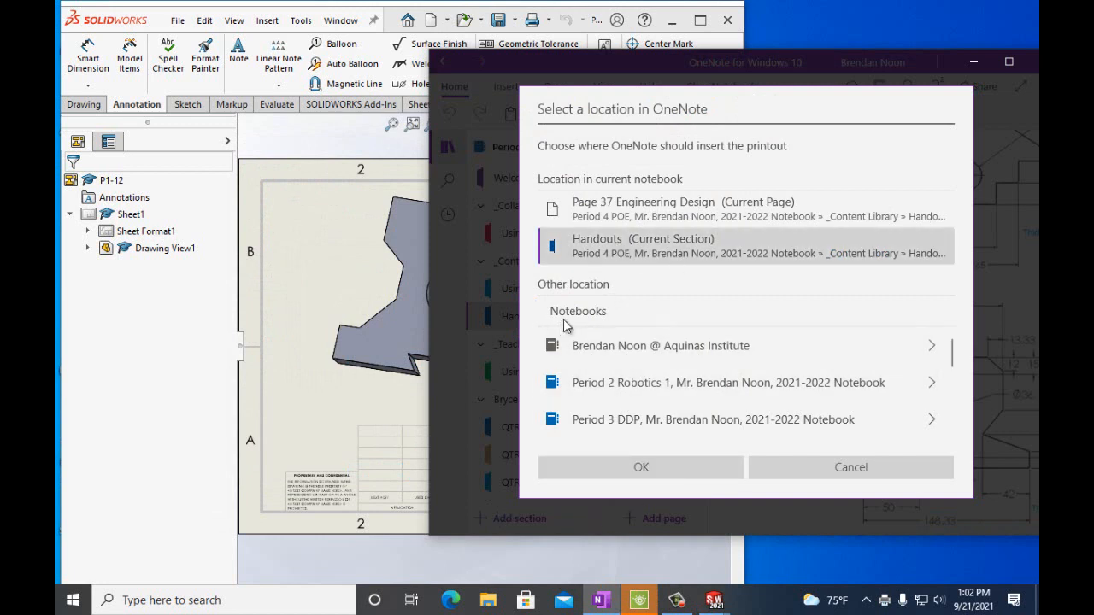
# Step: Insert the printout into the current Handouts section and title its page "Page 37 P1-12"
pyautogui.click(633, 468)
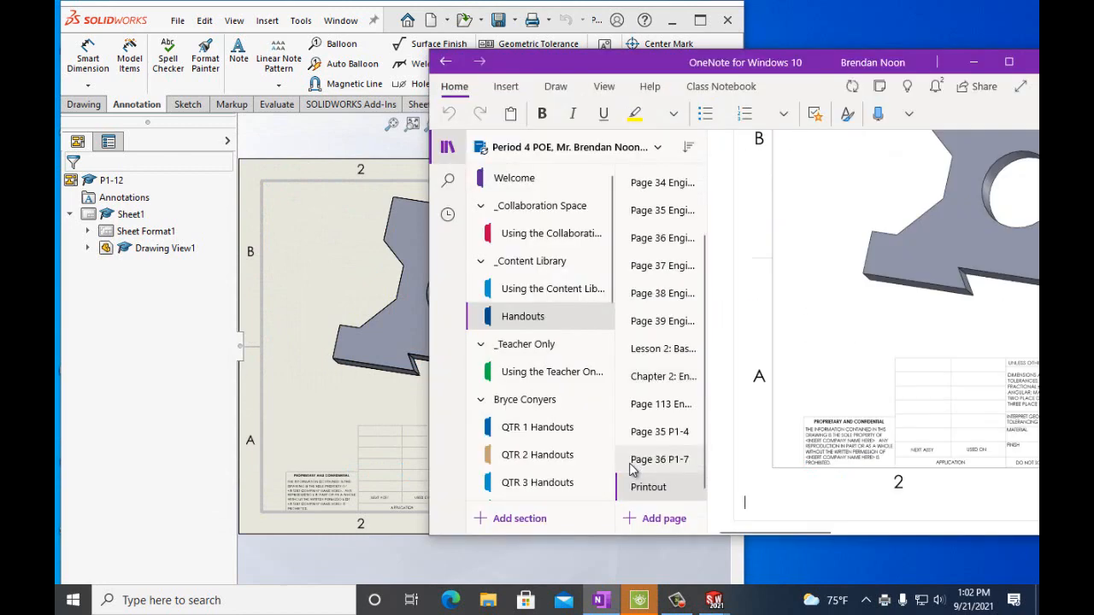
pyautogui.click(1009, 62)
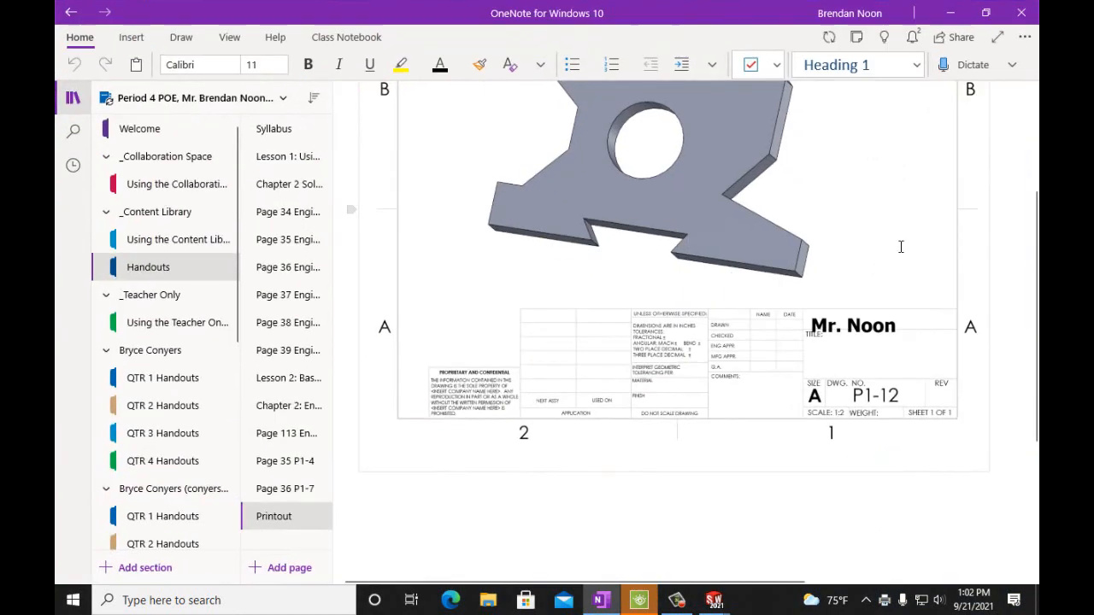
pyautogui.scroll(5, 859, 254)
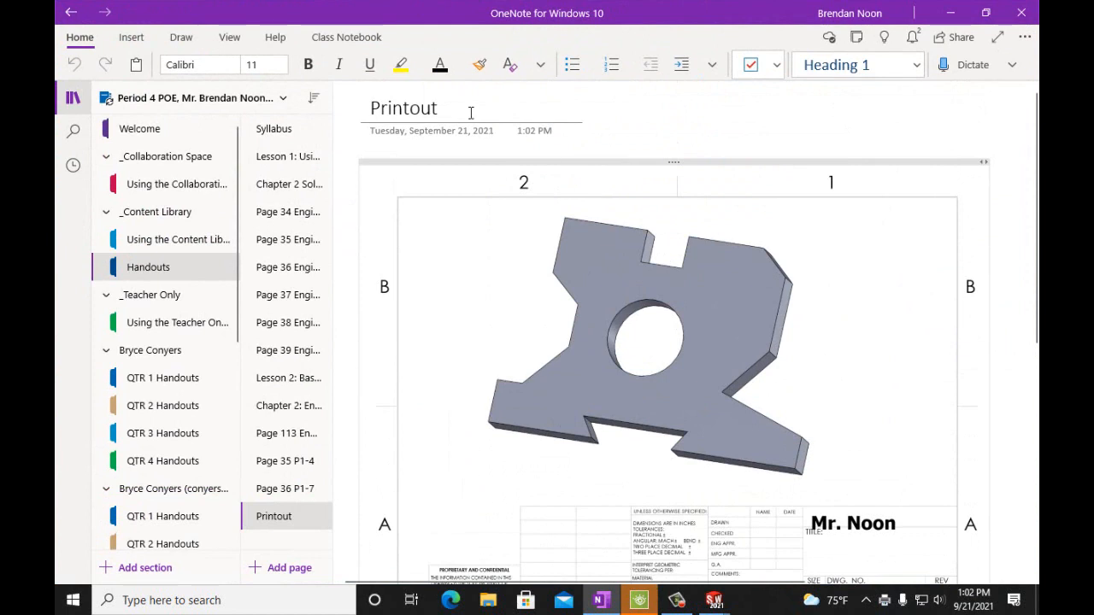
pyautogui.moveTo(469, 108); pyautogui.dragTo(369, 103)
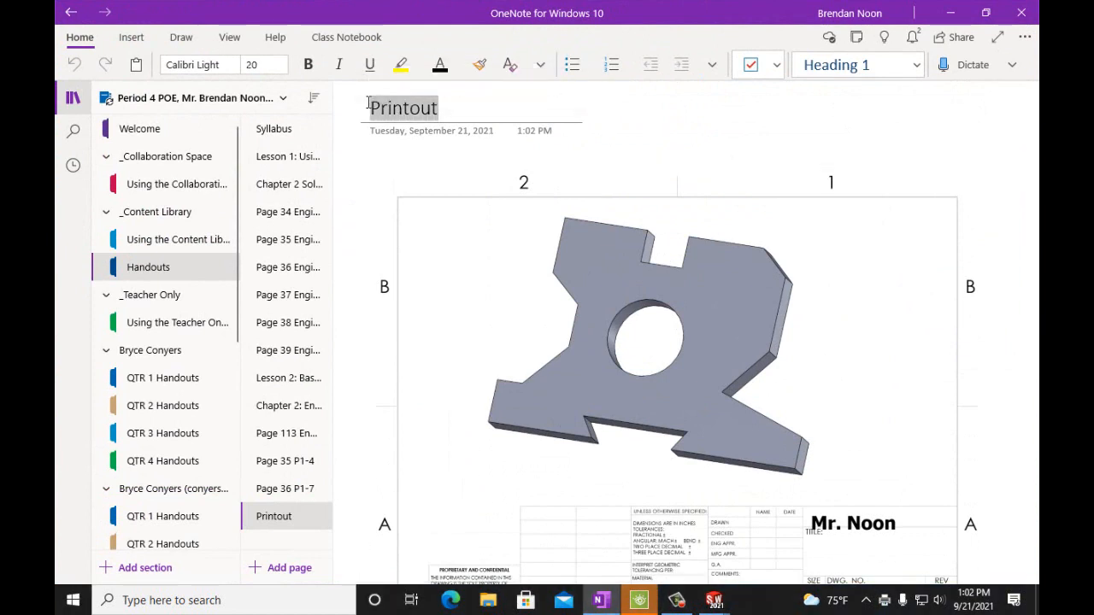
pyautogui.write('Page 37')
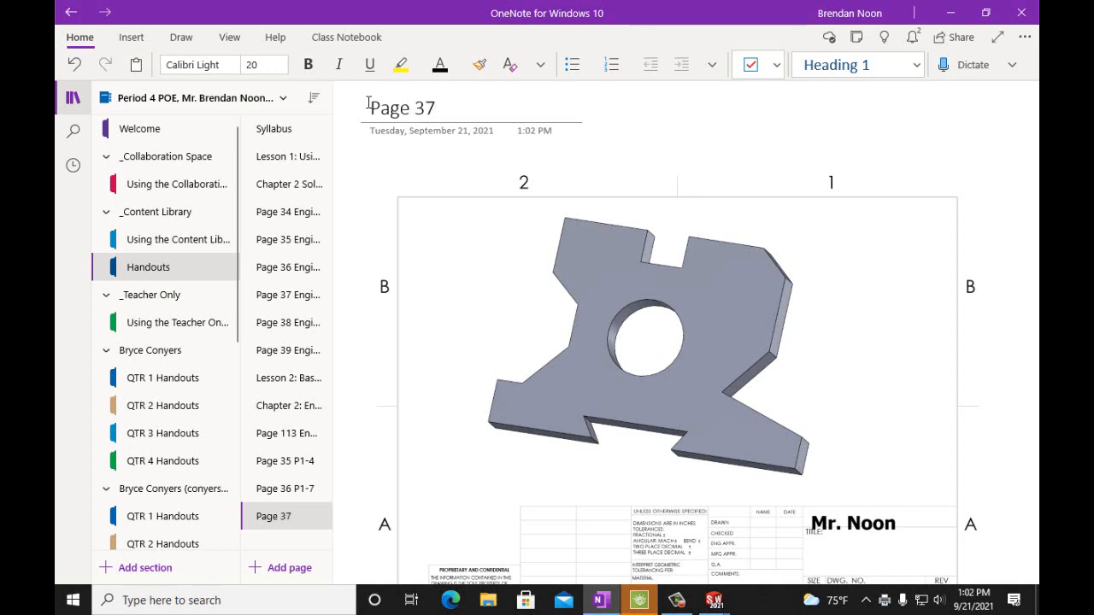
pyautogui.write('P1')
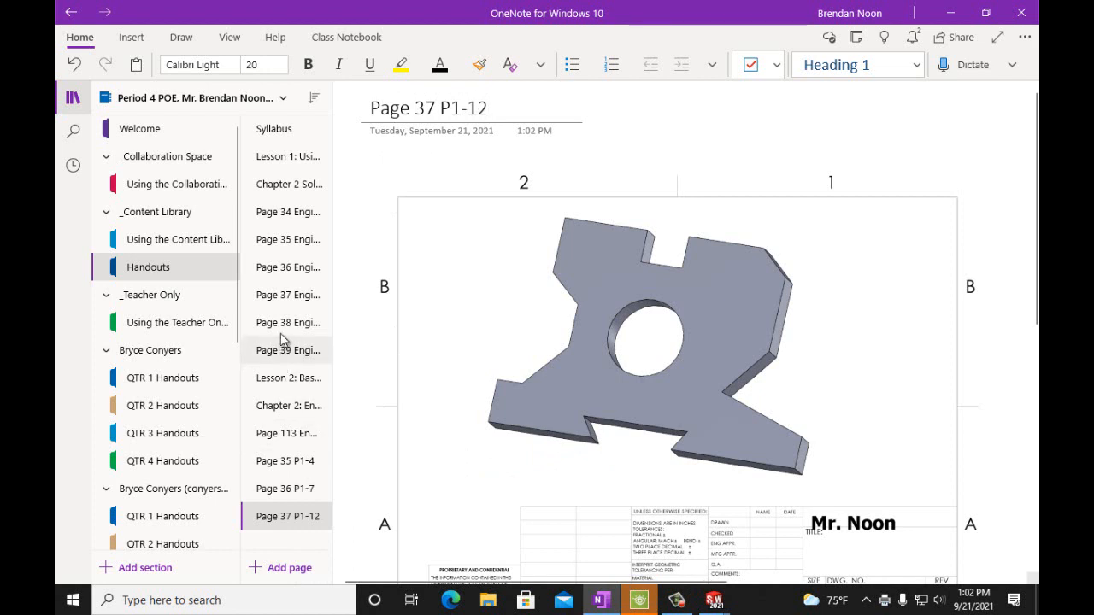
# Step: Open the Page 37 Engineering Design handout and show the Figure P1-13 drawing beside the SOLIDWORKS window
pyautogui.click(288, 295)
pyautogui.scroll(-2, 615, 364)
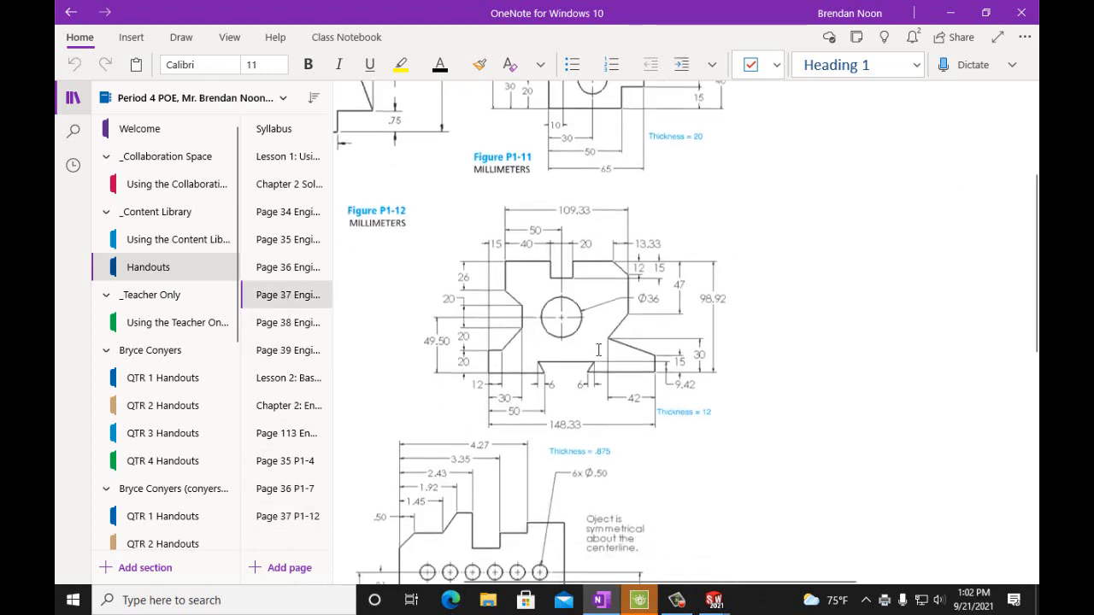
pyautogui.scroll(-4, 559, 291)
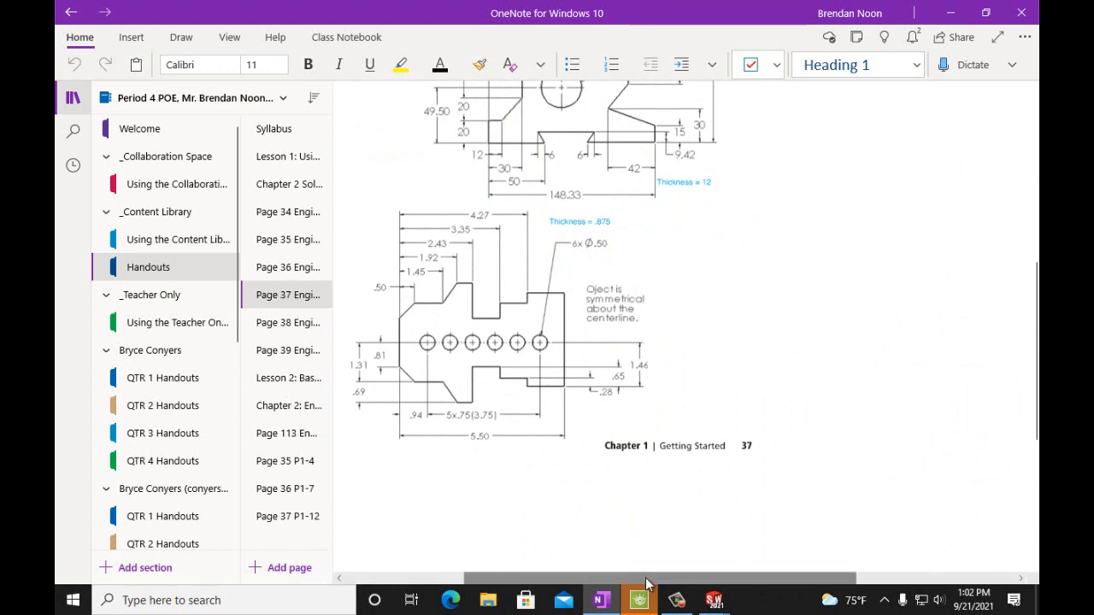
pyautogui.hscroll(-3, 451, 329)
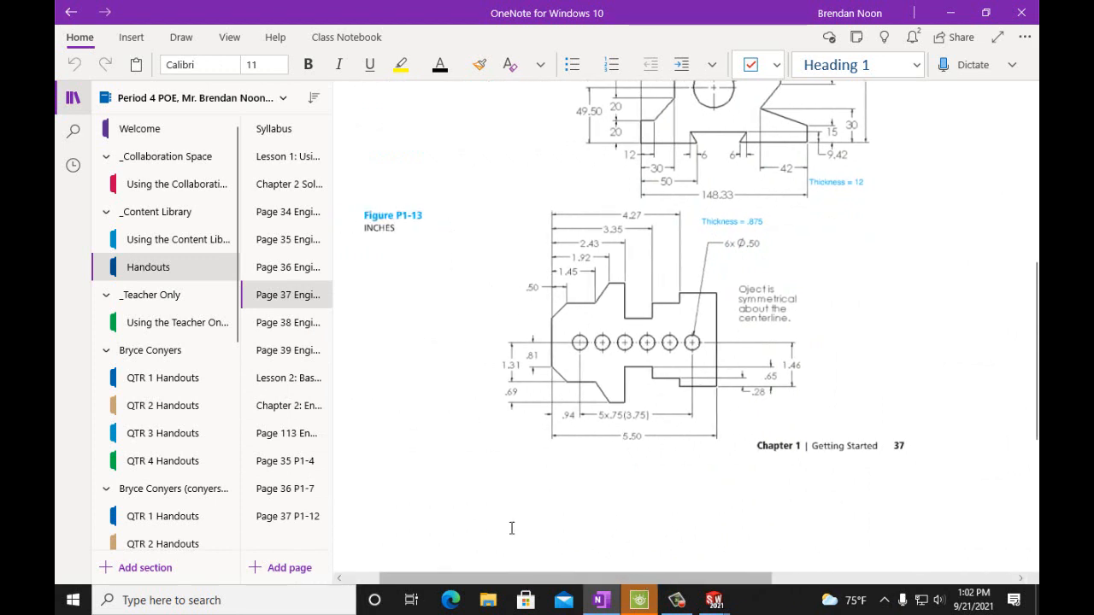
pyautogui.hscroll(-1, 521, 567)
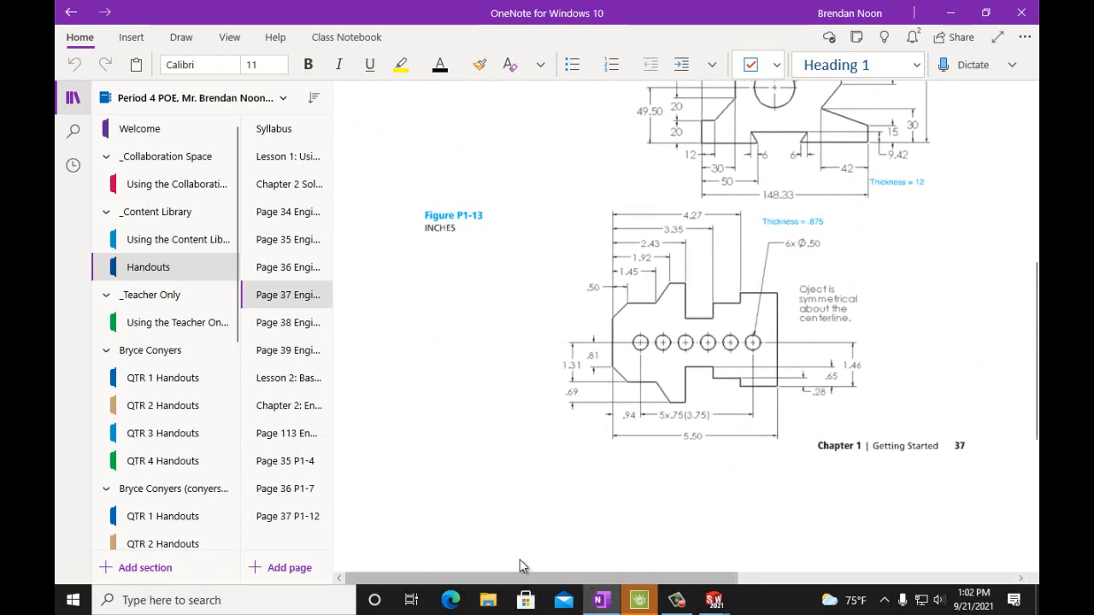
pyautogui.click(986, 12)
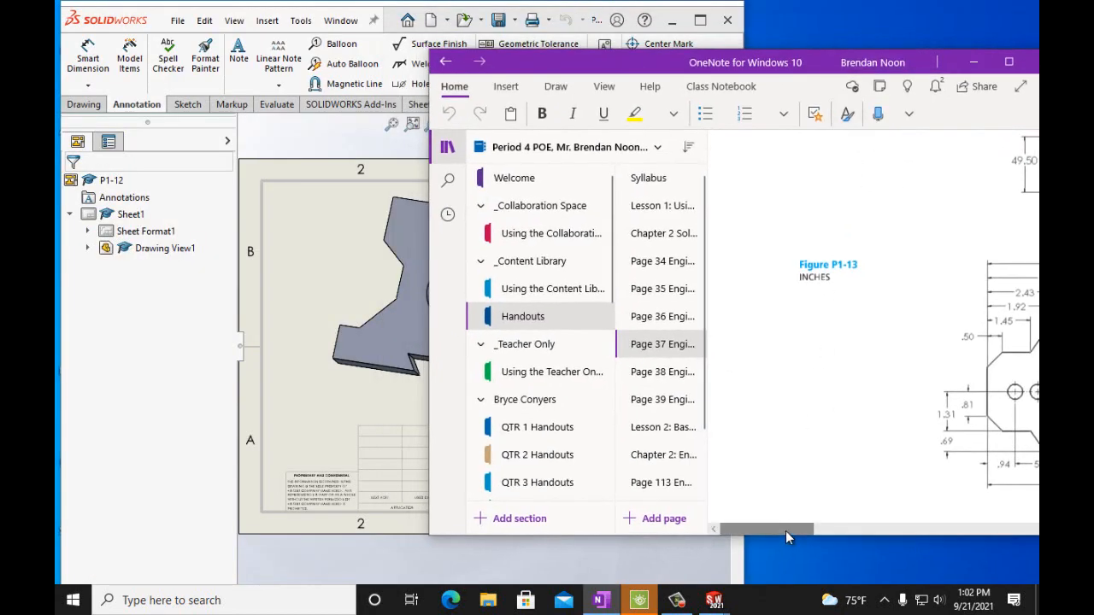
pyautogui.moveTo(786, 531)
pyautogui.mouseDown()
pyautogui.moveTo(844, 532)
pyautogui.moveTo(771, 523)
pyautogui.moveTo(843, 530)
pyautogui.mouseUp()
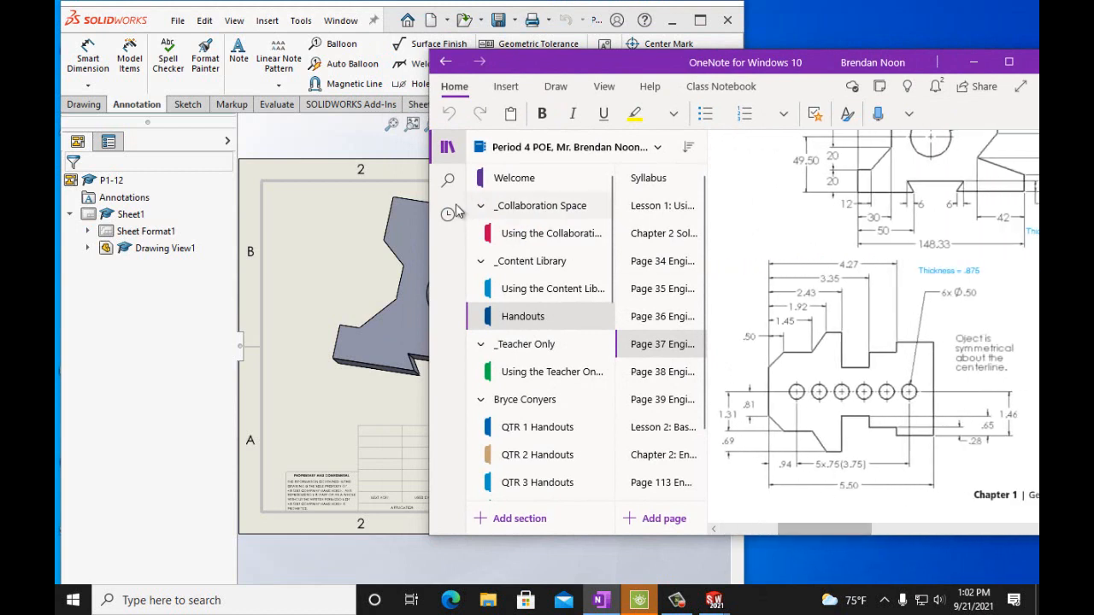
# Step: Switch to SOLIDWORKS and create a new part document, keeping the Figure P1-13 handout at hand
pyautogui.click(174, 25)
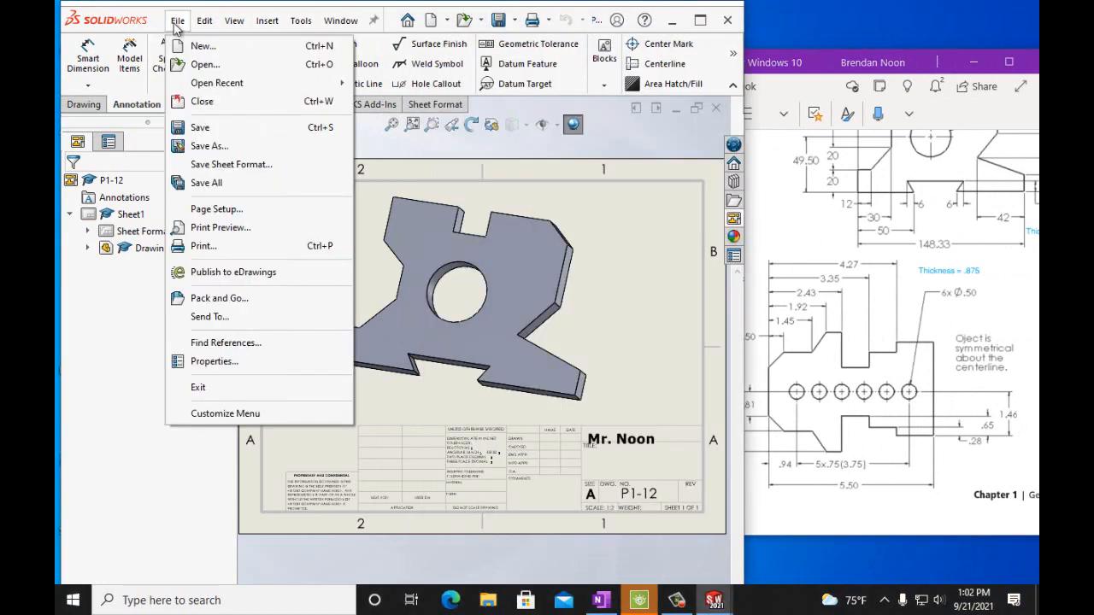
pyautogui.press('Escape')
pyautogui.click(178, 22)
pyautogui.click(187, 45)
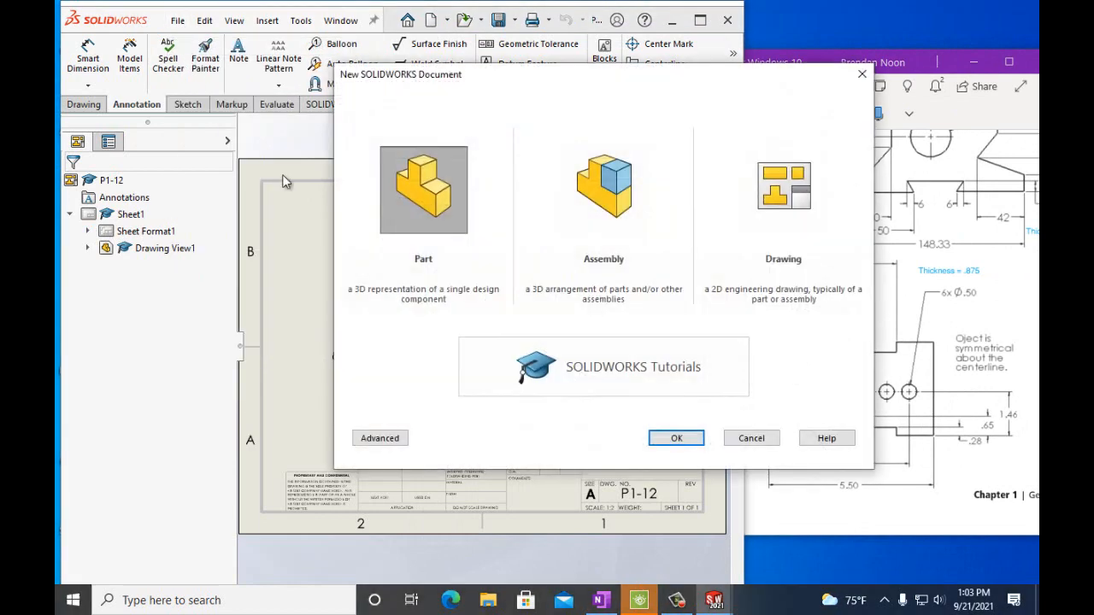
pyautogui.click(676, 438)
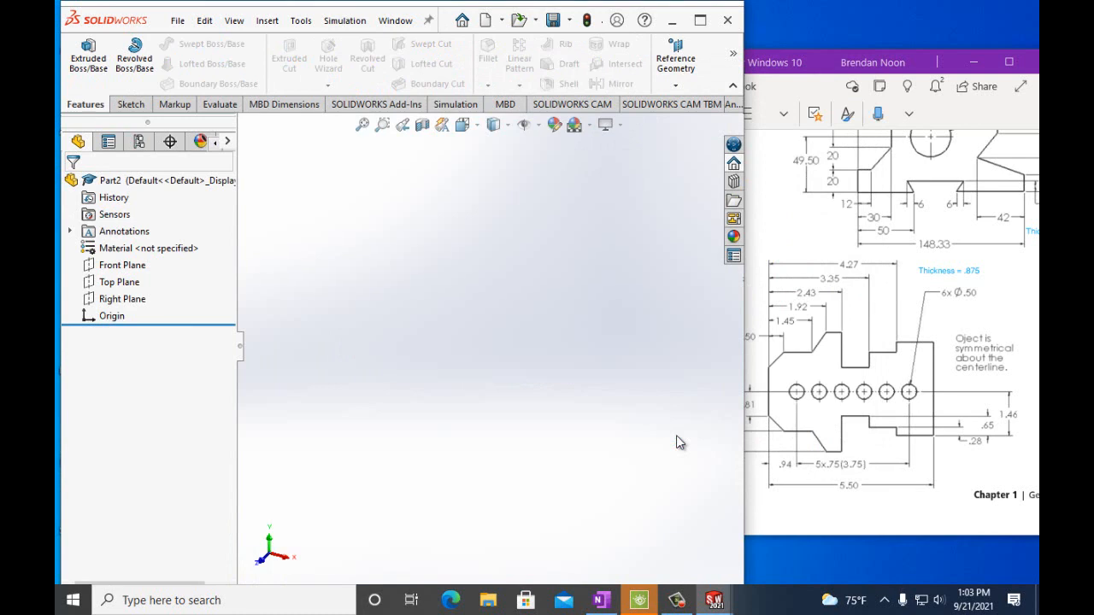
pyautogui.click(826, 69)
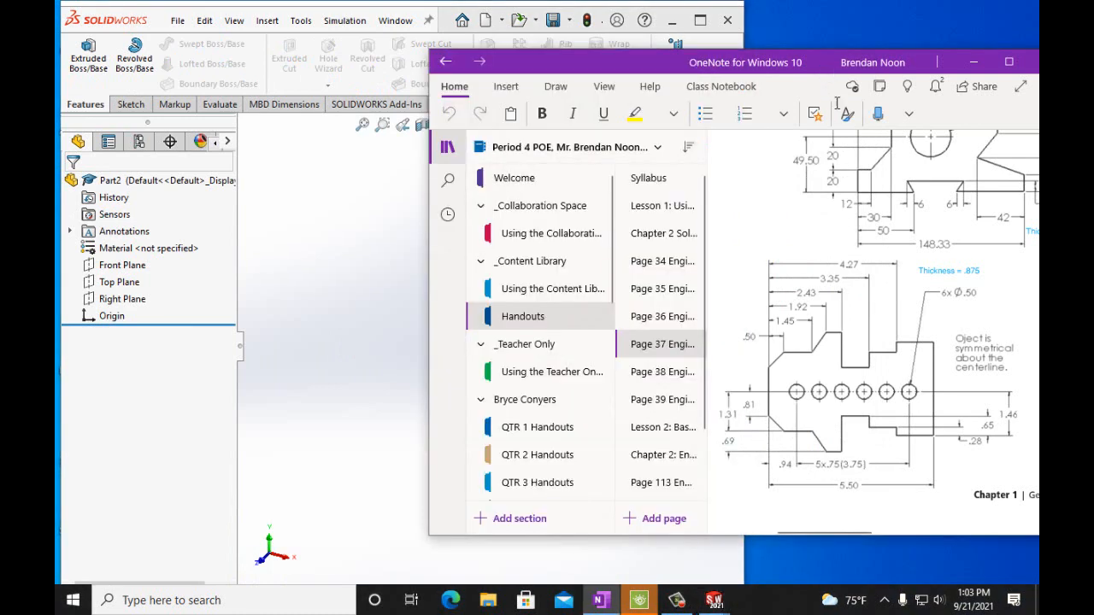
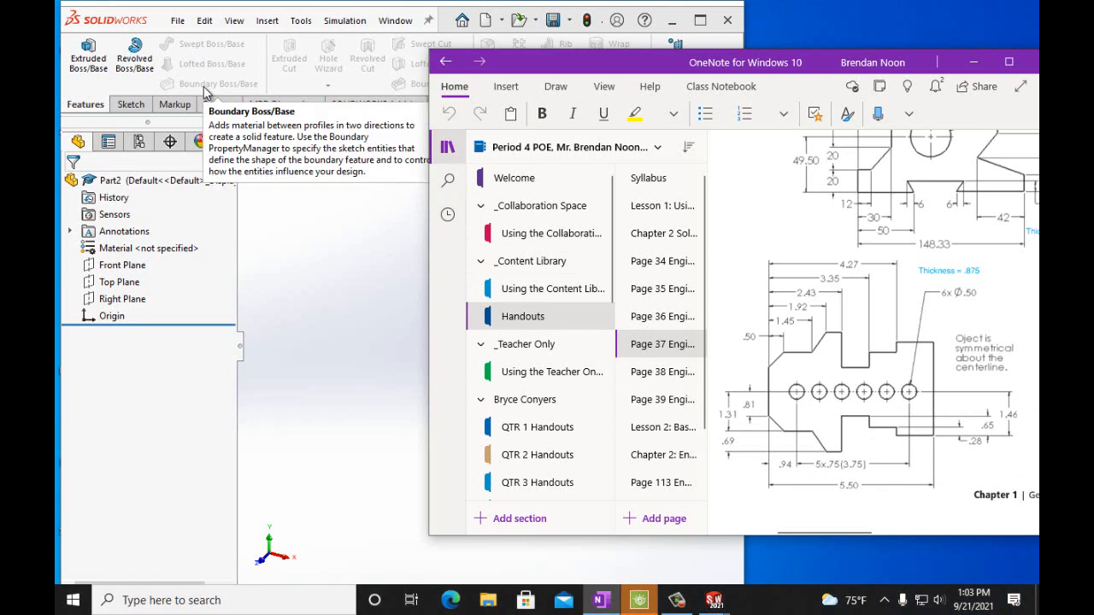
# Step: Set the new part's unit system to IPS (inch, pound, second) in the document properties
pyautogui.click(131, 104)
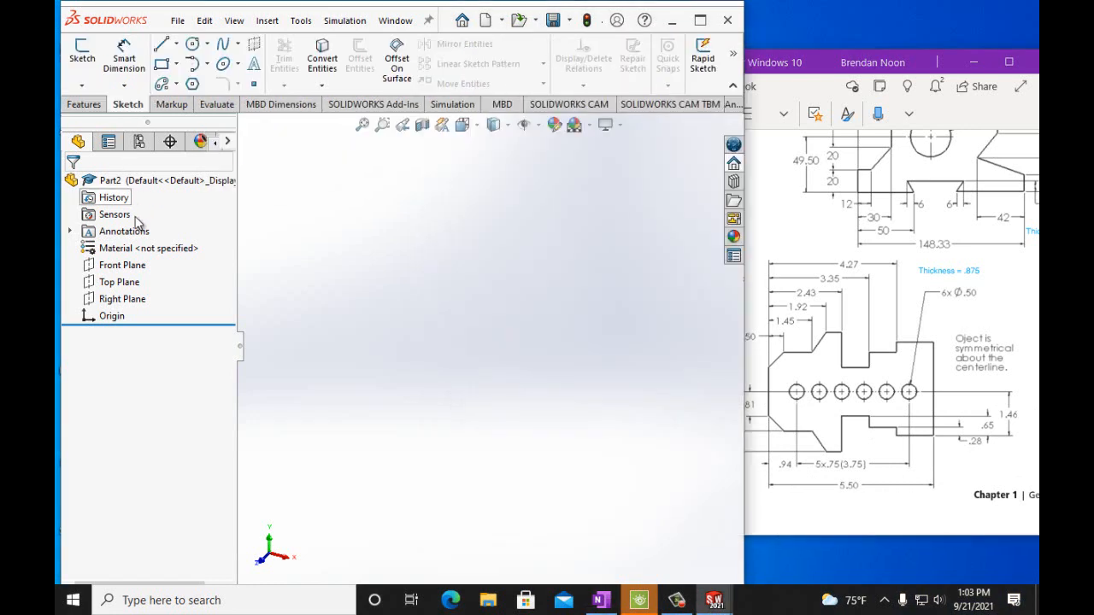
pyautogui.click(120, 282)
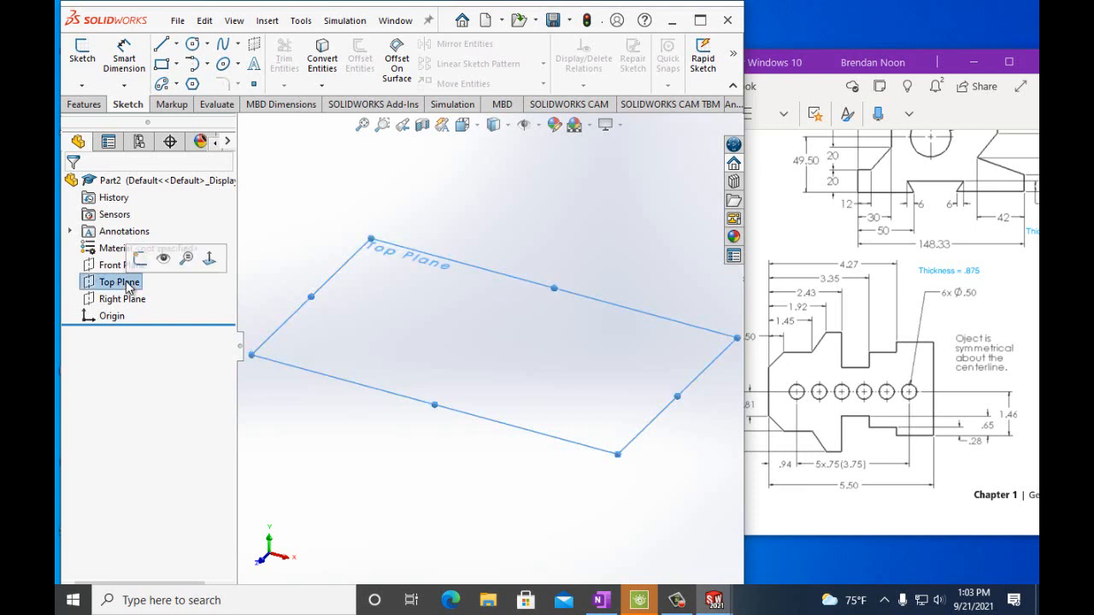
pyautogui.click(300, 23)
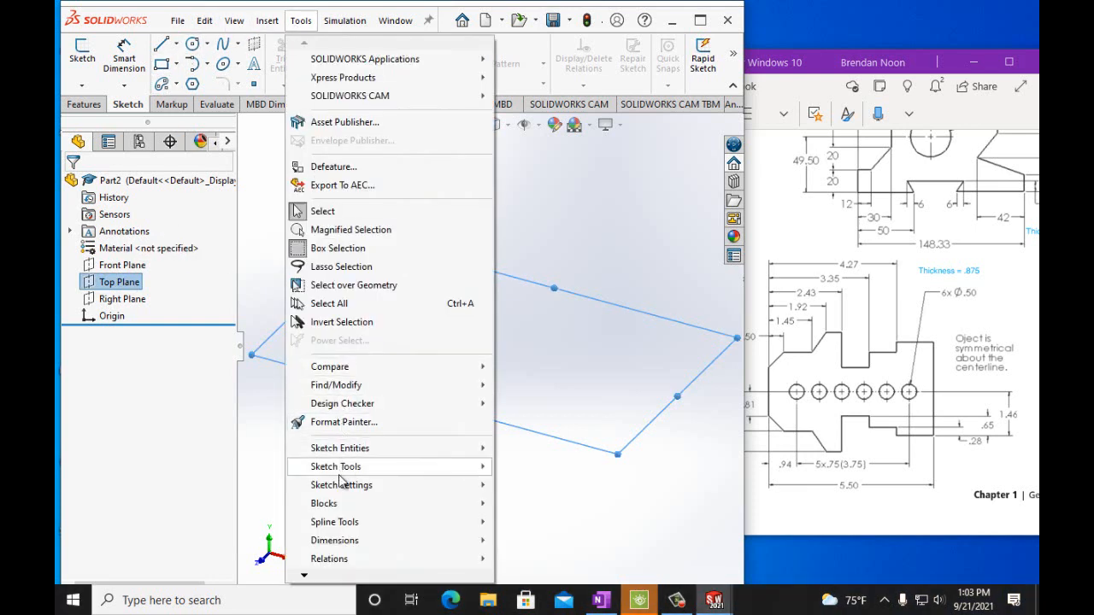
pyautogui.moveTo(308, 574)
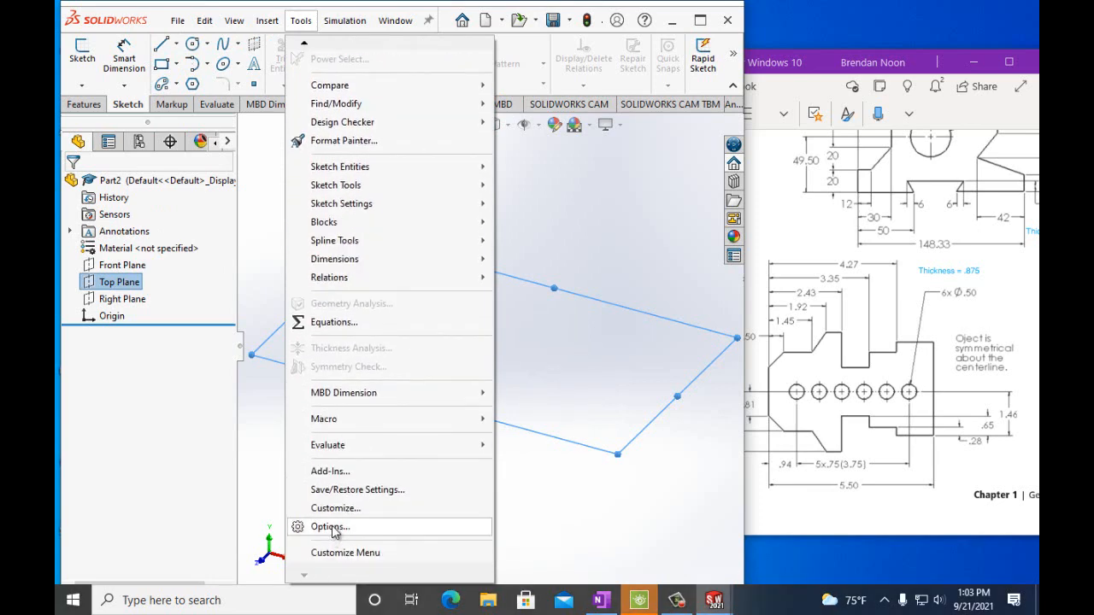
pyautogui.click(329, 526)
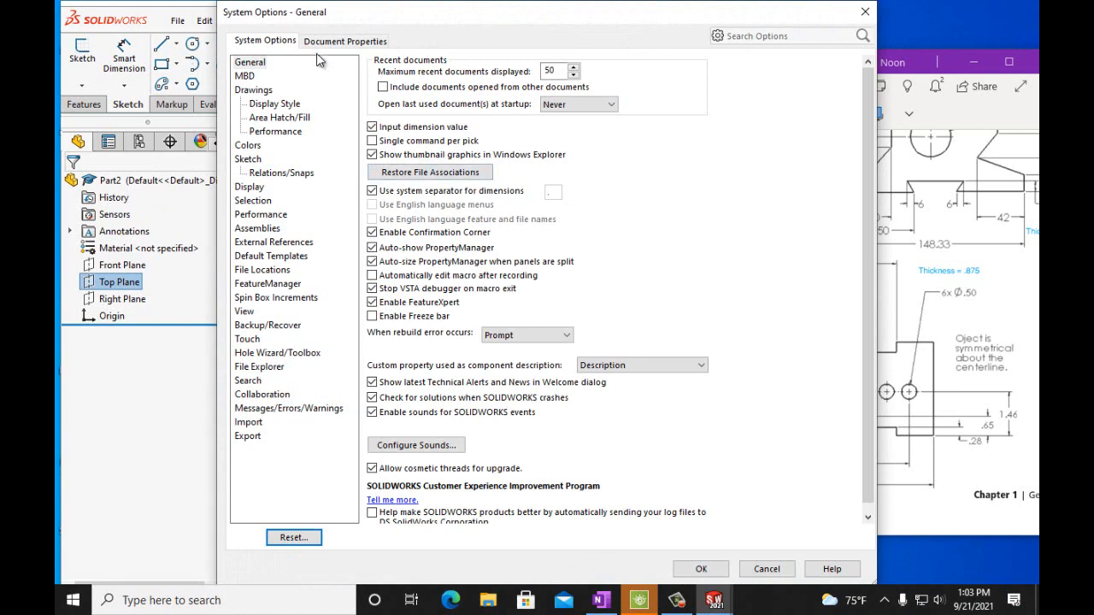
pyautogui.click(337, 43)
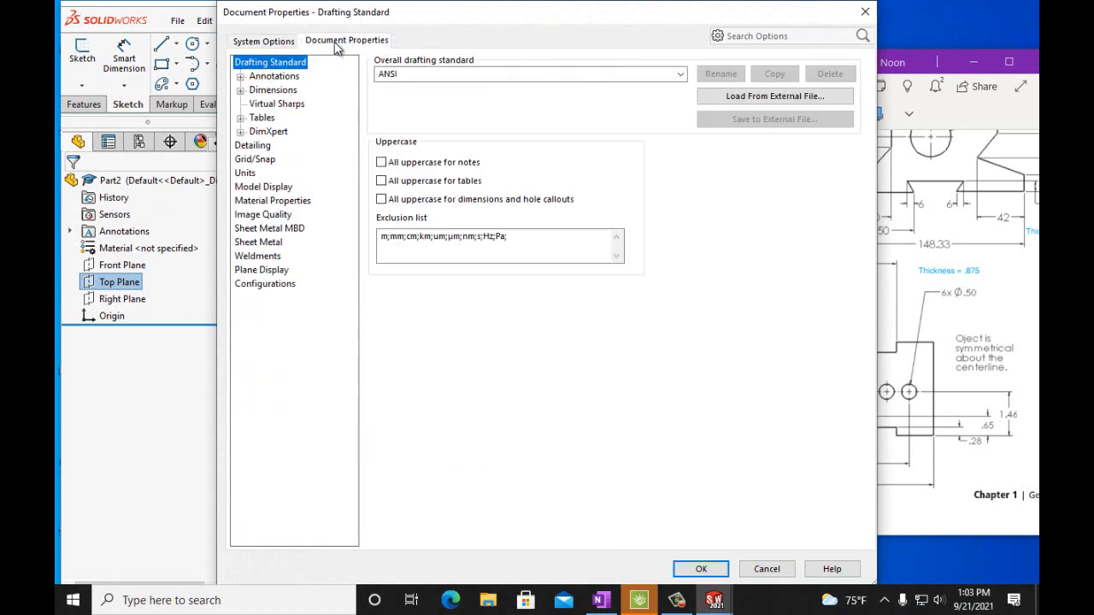
pyautogui.click(245, 173)
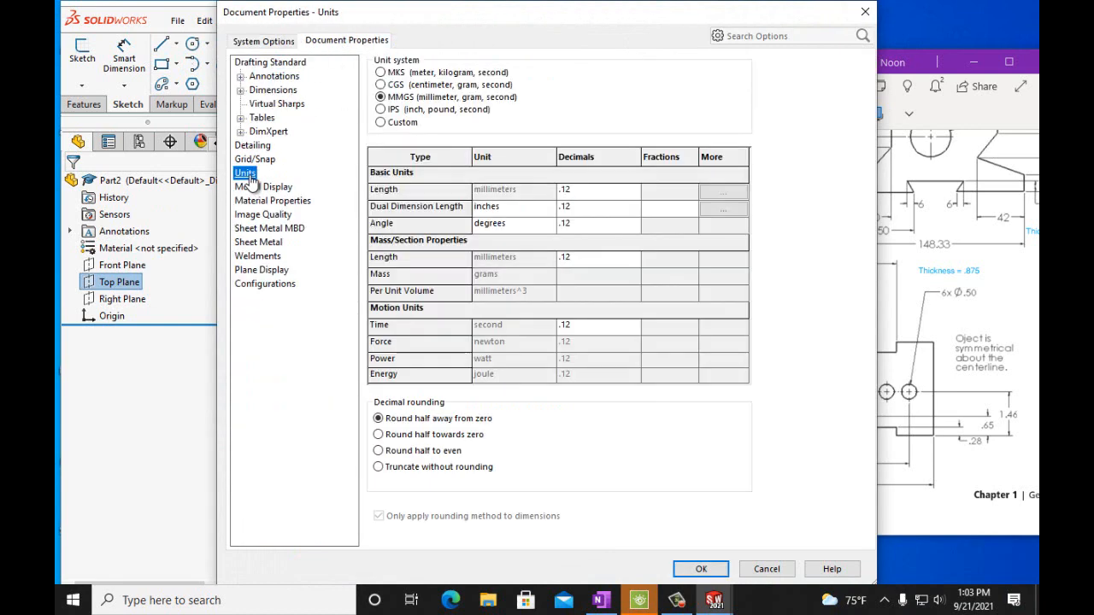
pyautogui.click(381, 109)
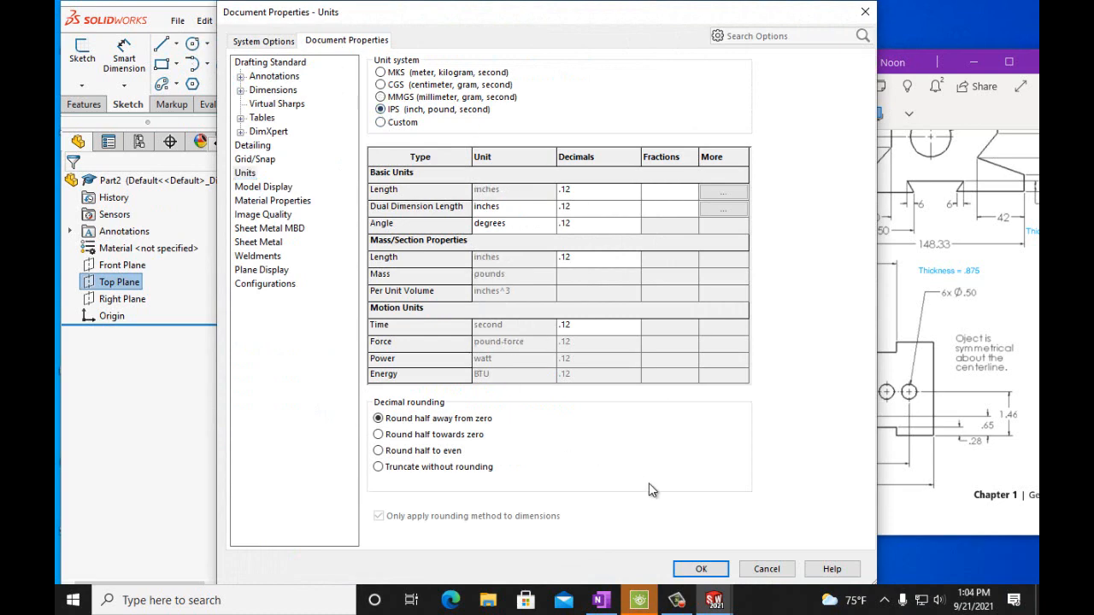
pyautogui.click(698, 568)
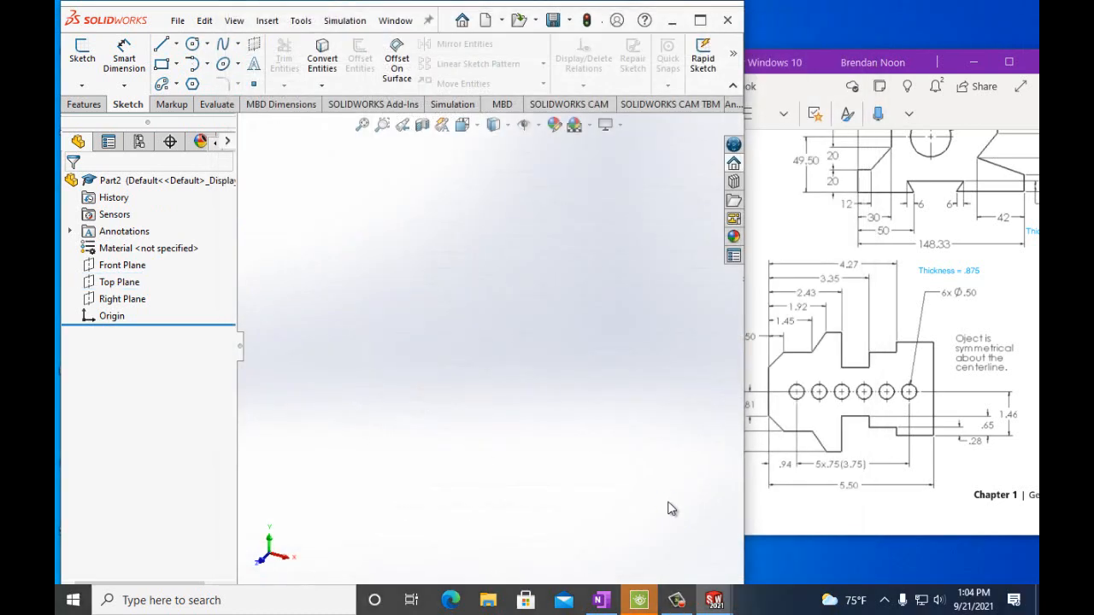
# Step: Start a sketch on the Top Plane and draw a horizontal centerline about 9.03 inches long from the origin
pyautogui.click(120, 283)
pyautogui.click(140, 258)
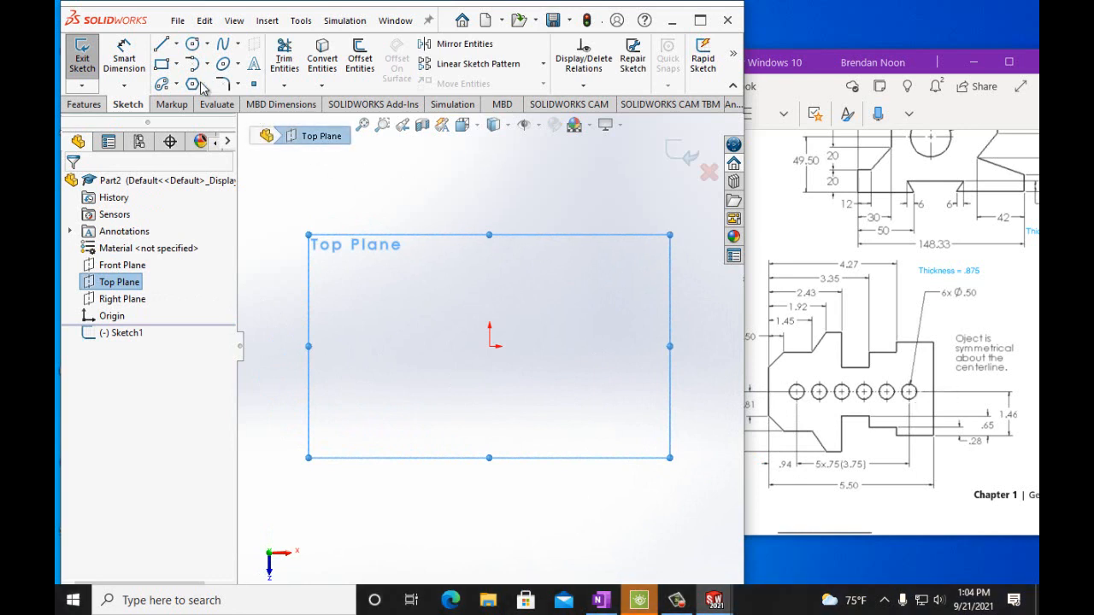
pyautogui.click(178, 49)
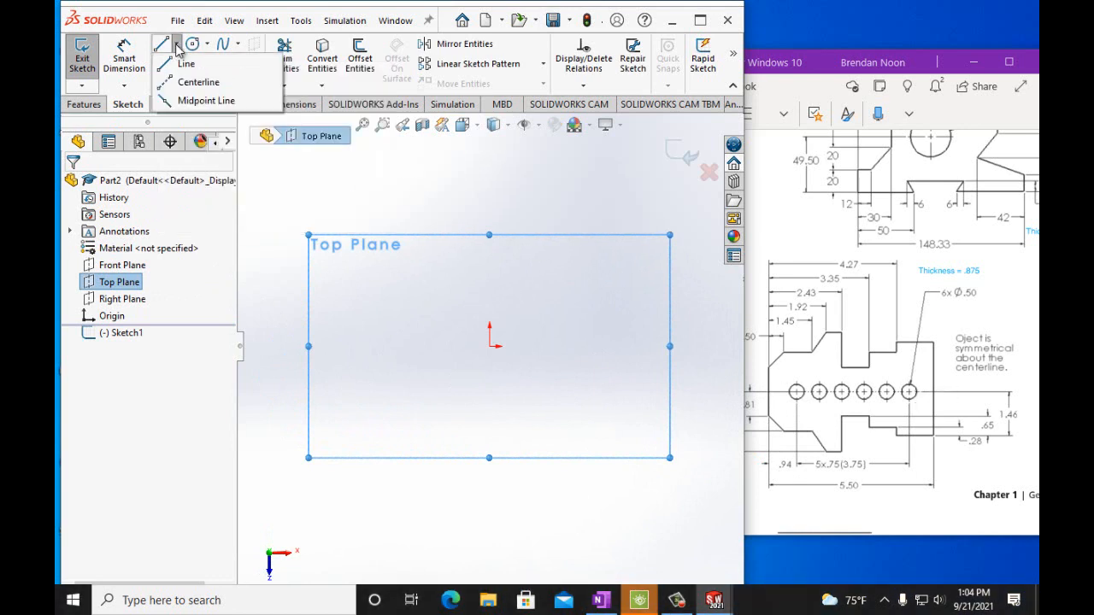
pyautogui.click(196, 83)
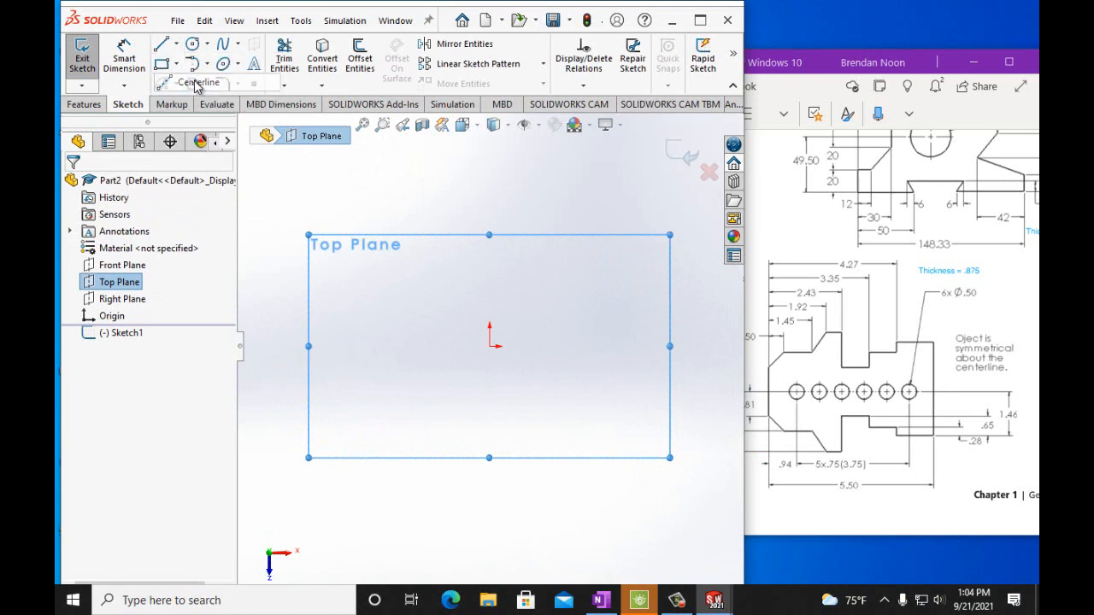
pyautogui.click(491, 347)
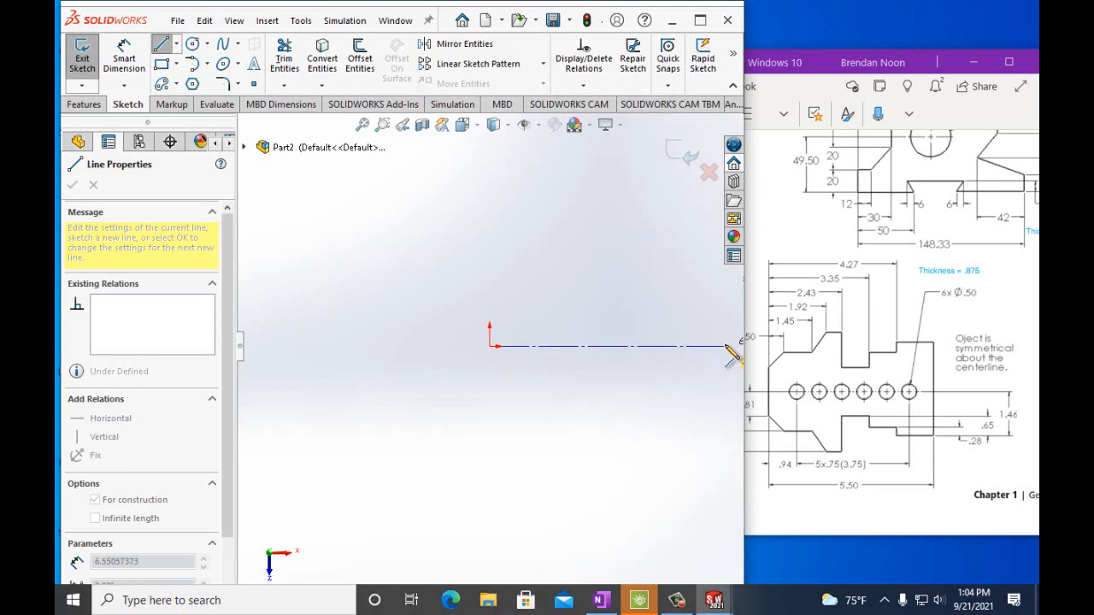
pyautogui.moveTo(710, 359)
pyautogui.mouseDown()
pyautogui.moveTo(723, 359)
pyautogui.moveTo(714, 346)
pyautogui.mouseUp()
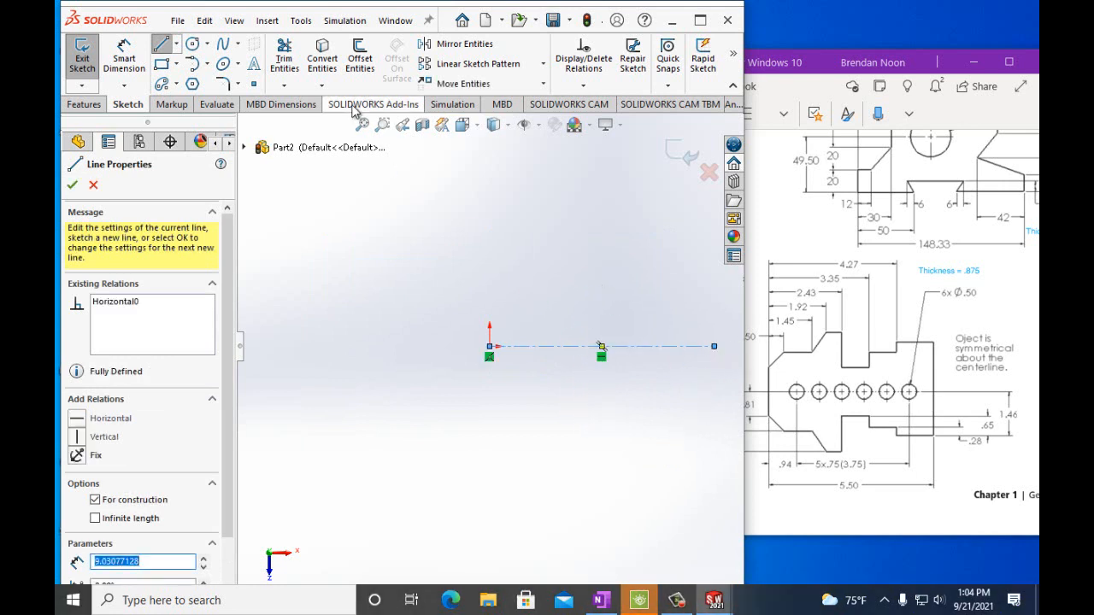
# Step: Sketch solid profile lines from the origin: about 1.16 in down, about 1.07 in diagonally, about 1.56 in horizontally, and a steep slanted line downward
pyautogui.click(178, 44)
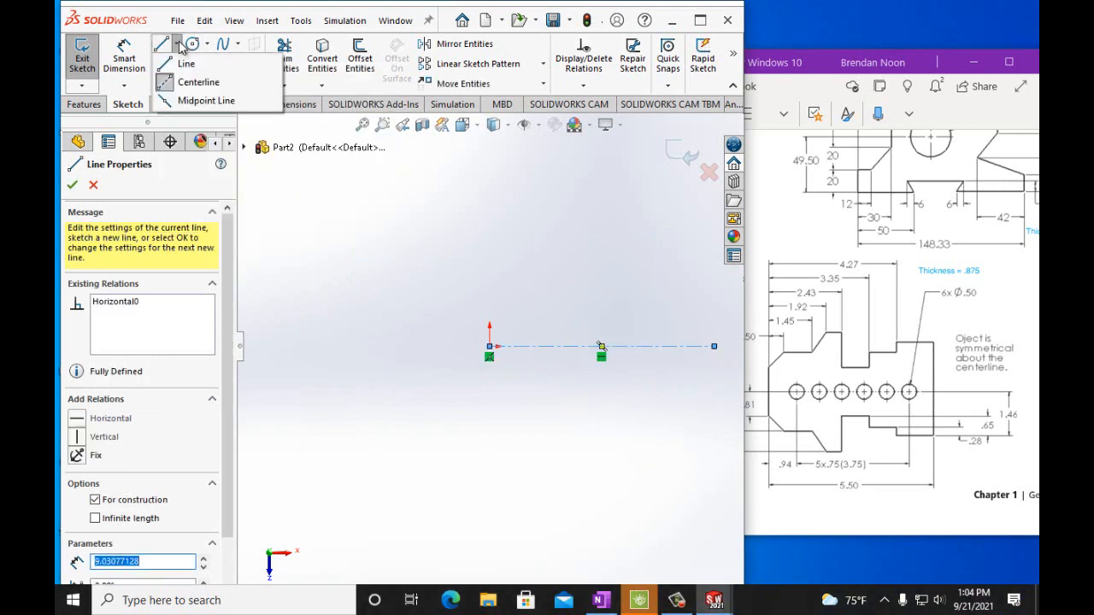
pyautogui.click(183, 63)
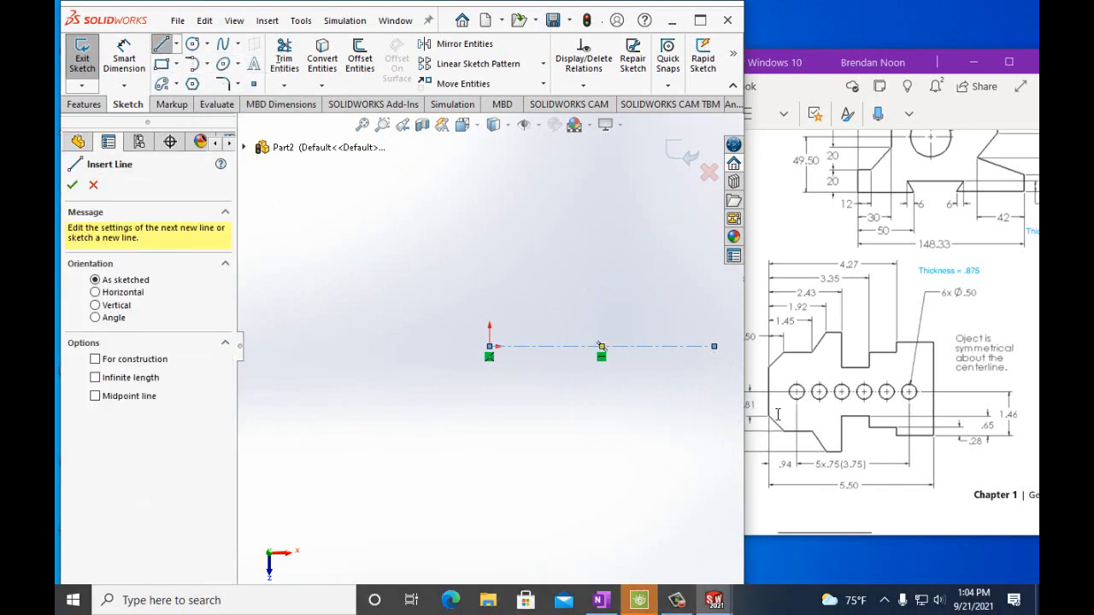
pyautogui.moveTo(832, 531); pyautogui.dragTo(823, 530)
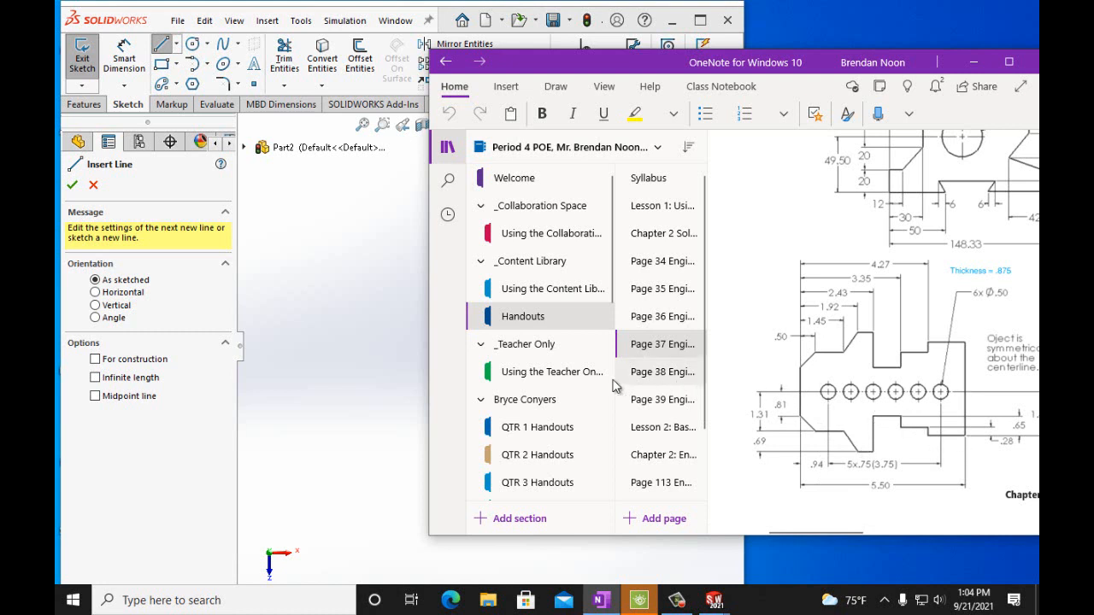
pyautogui.click(288, 238)
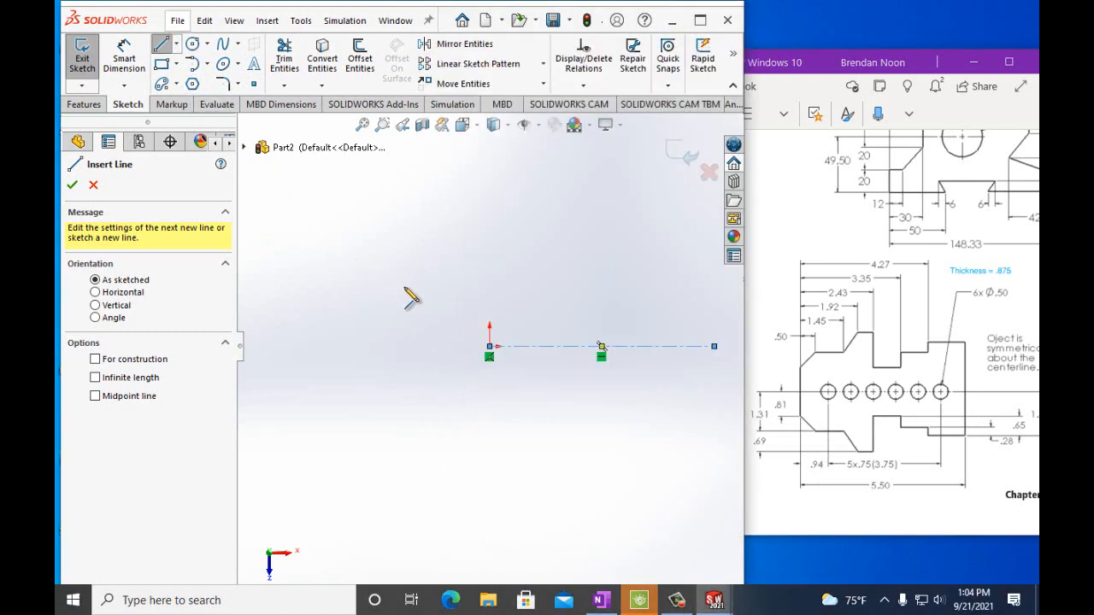
pyautogui.click(489, 346)
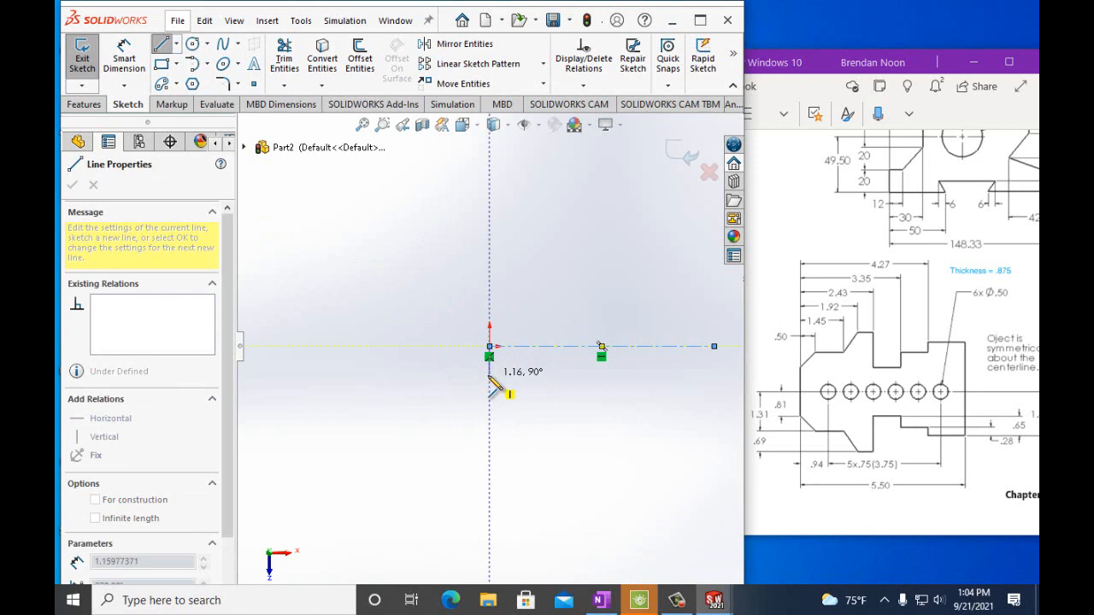
pyautogui.click(489, 374)
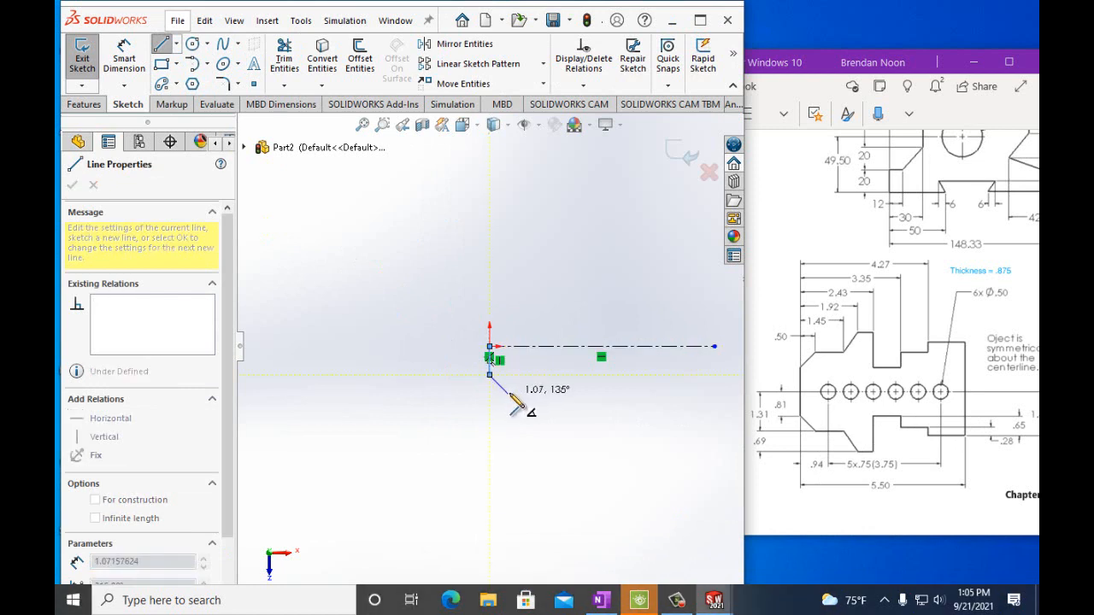
pyautogui.click(509, 395)
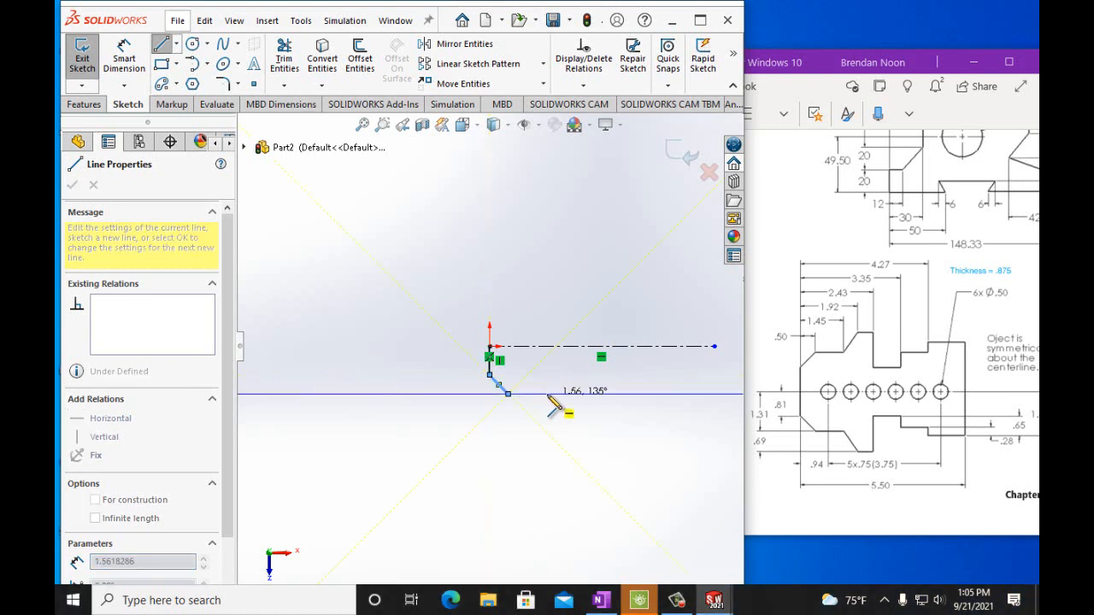
pyautogui.click(547, 394)
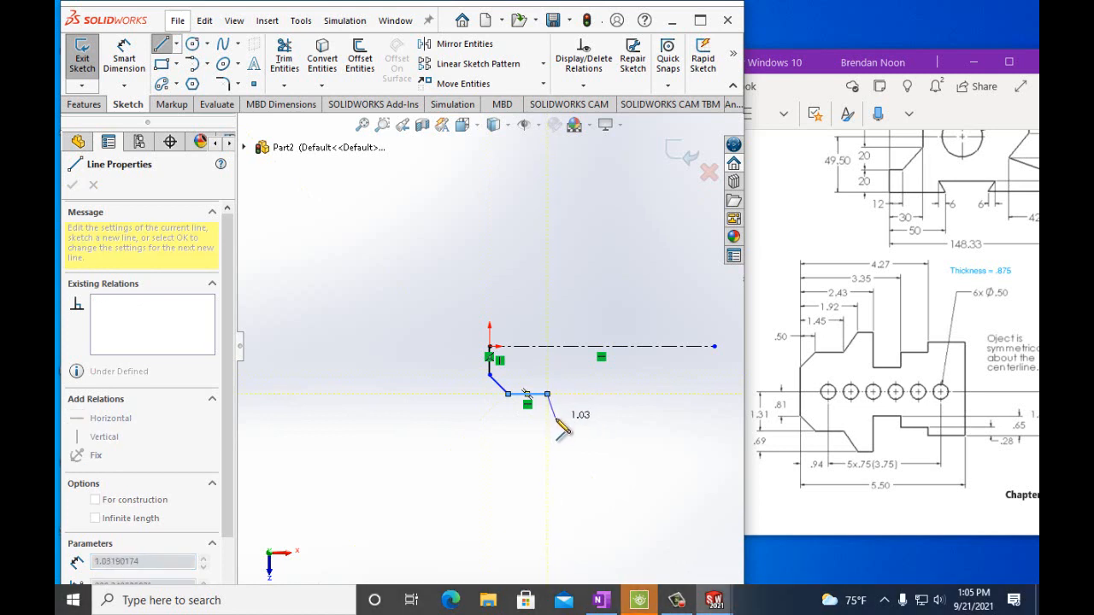
pyautogui.click(561, 423)
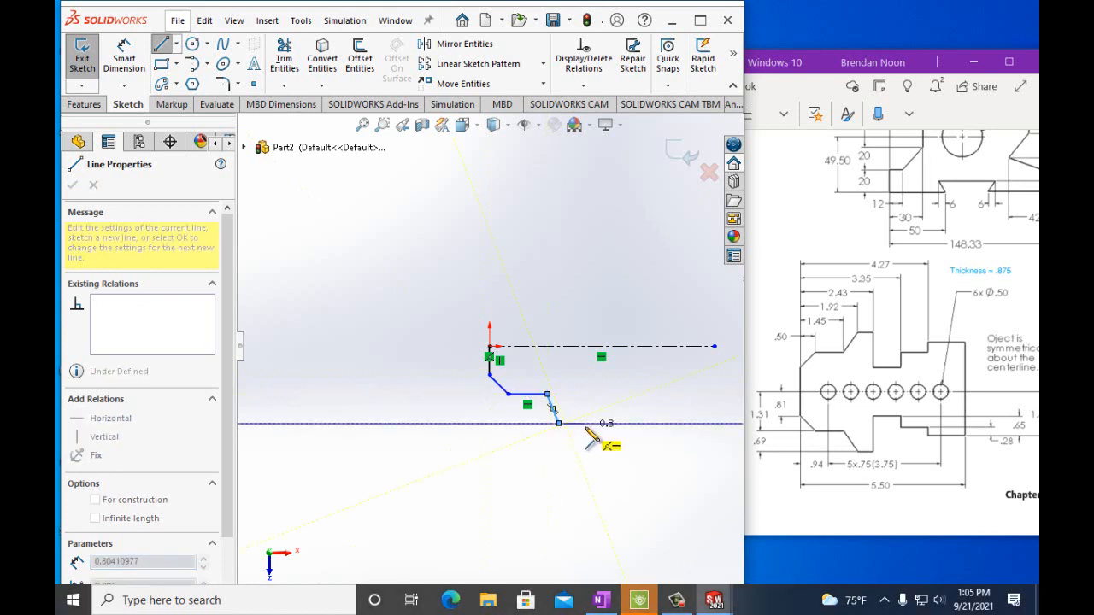
# Step: Continue the stepped profile with lines about 0.8 in horizontal, 2.32 in up, 1.73 in horizontal, 1.45 in down and 2.16 in horizontal
pyautogui.click(585, 424)
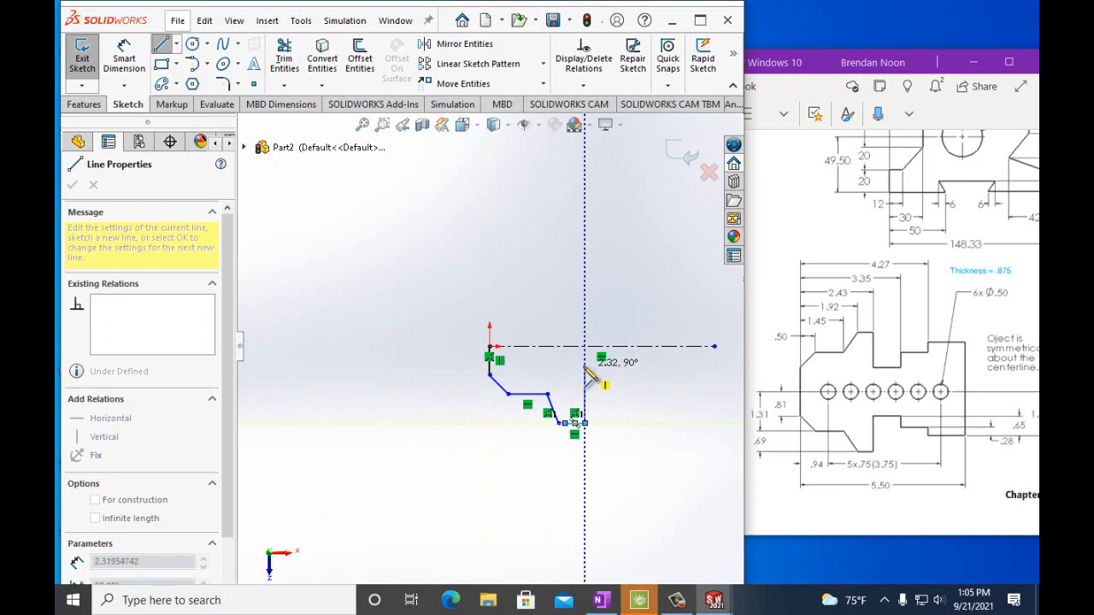
pyautogui.click(585, 367)
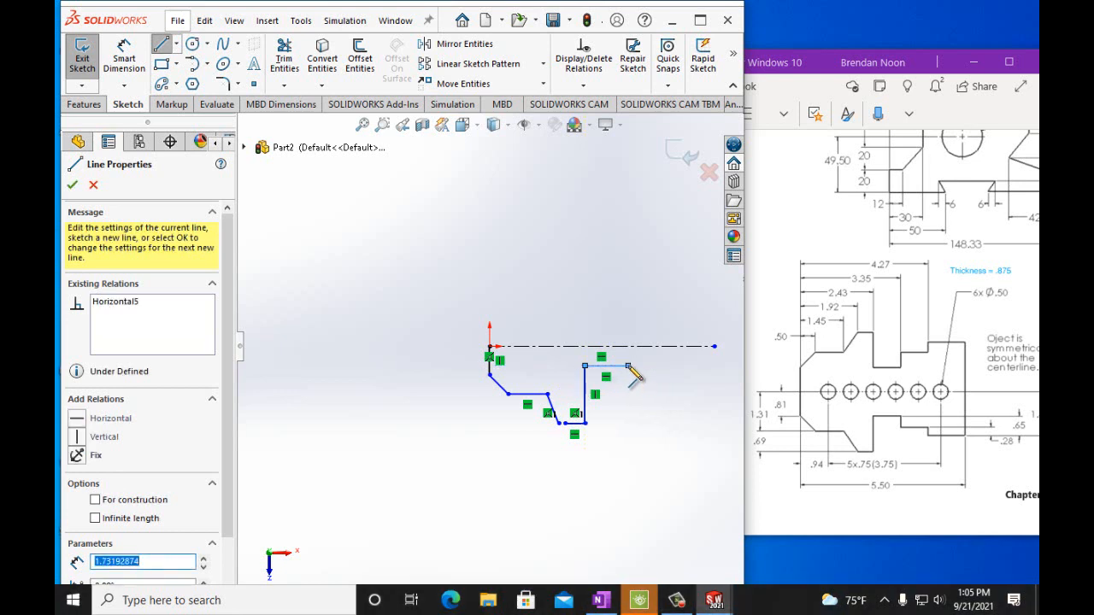
pyautogui.click(630, 368)
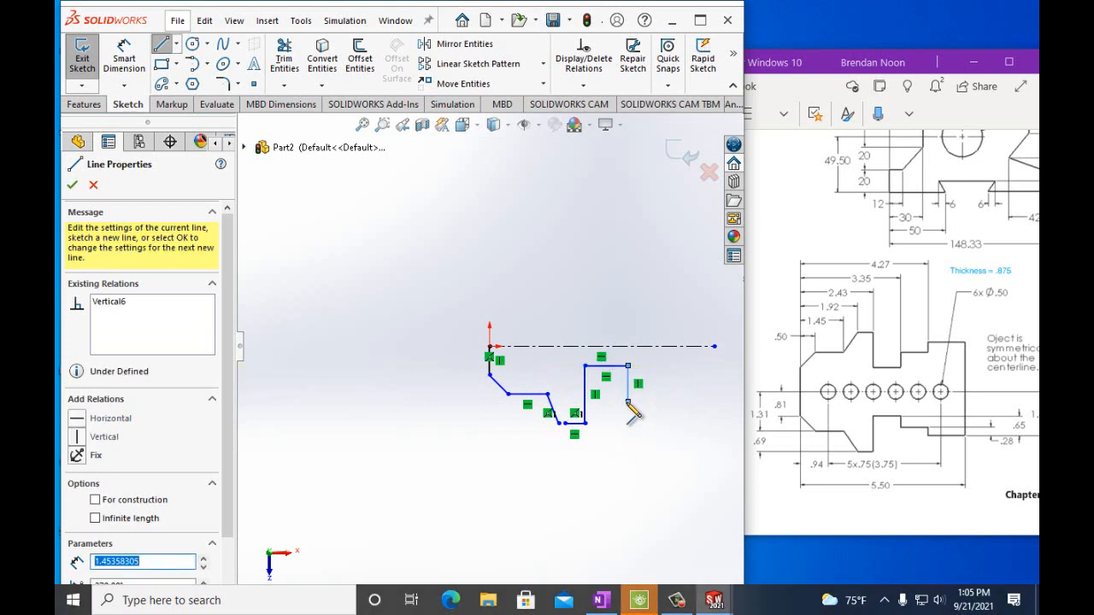
pyautogui.click(629, 401)
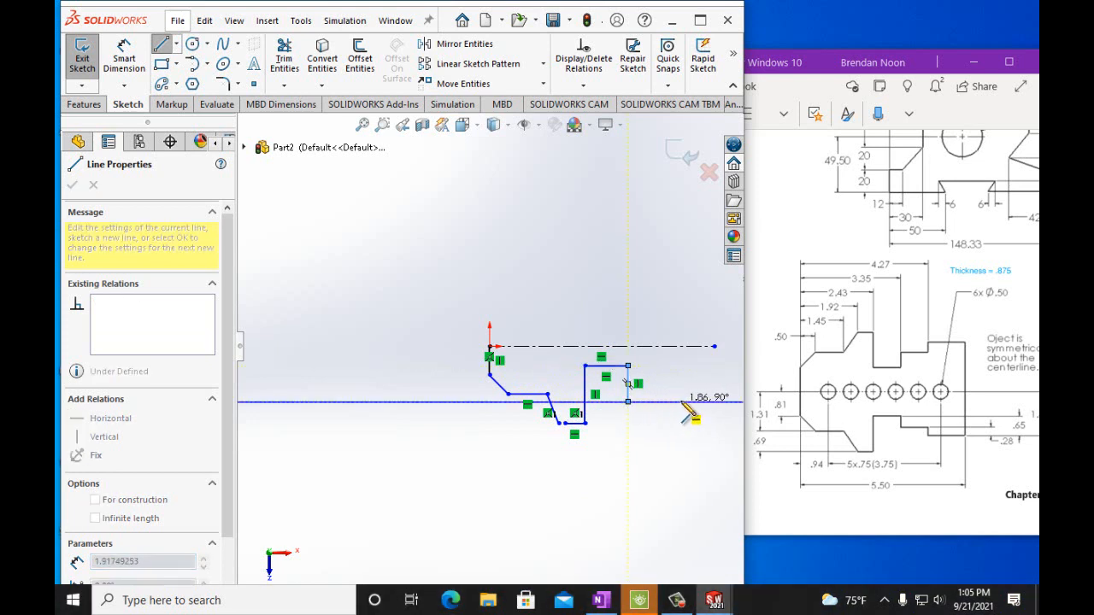
pyautogui.doubleClick(682, 402)
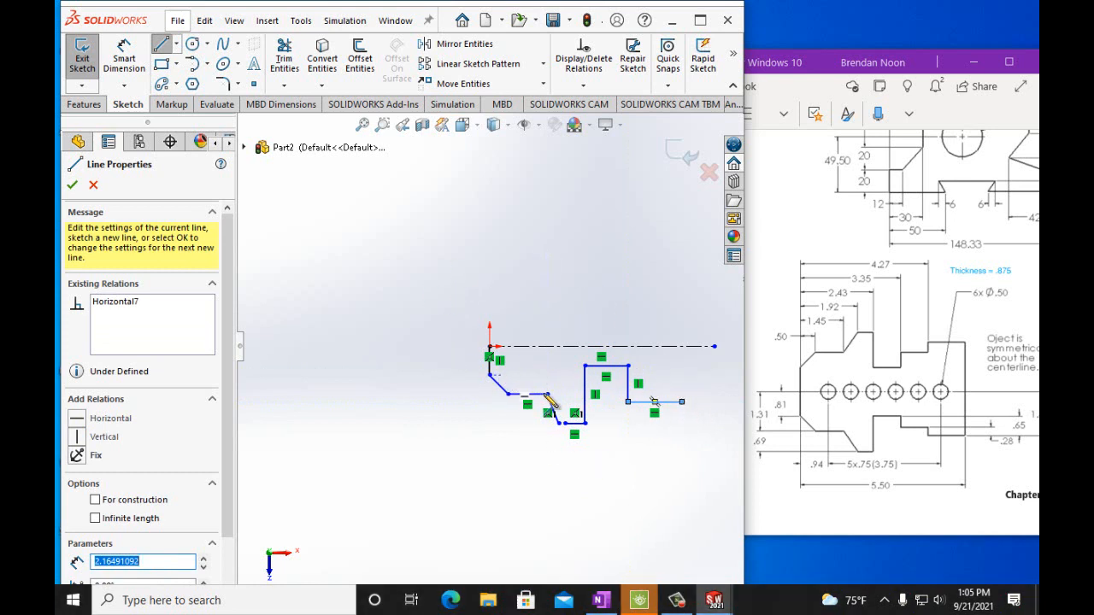
# Step: Add a Smart Dimension of 0.81 in to the vertical line running down from the origin
pyautogui.scroll(-2, 684, 416)
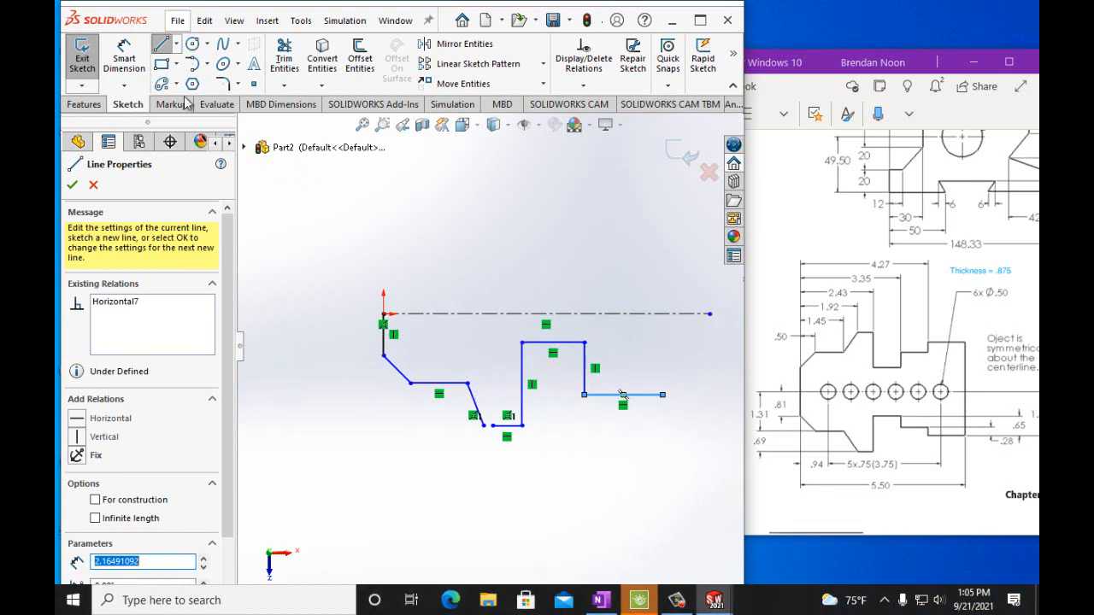
pyautogui.click(124, 57)
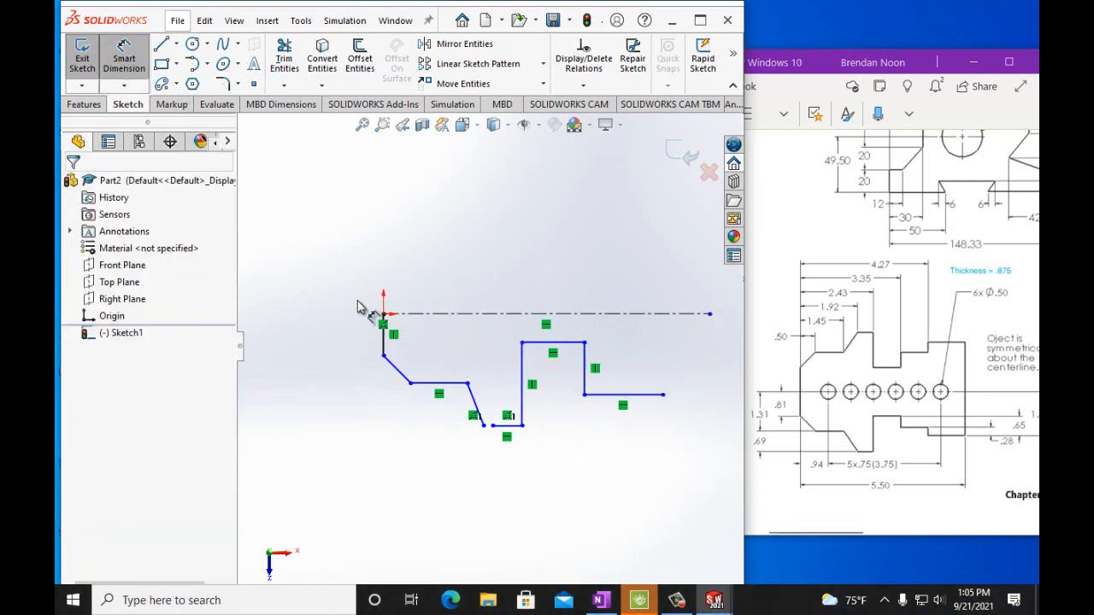
pyautogui.click(383, 342)
pyautogui.click(341, 351)
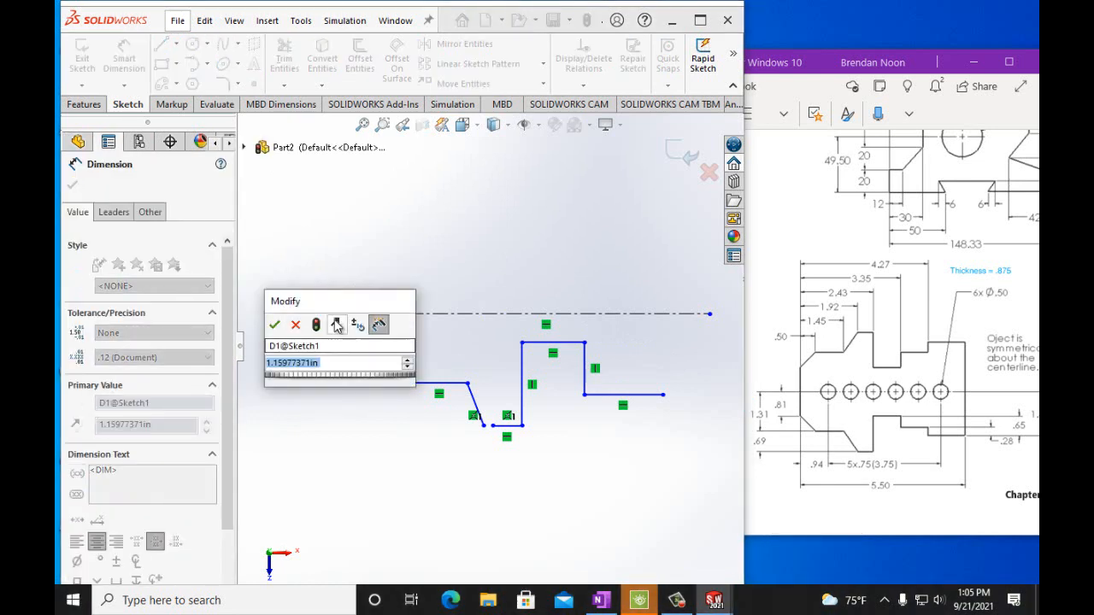
pyautogui.write('0.')
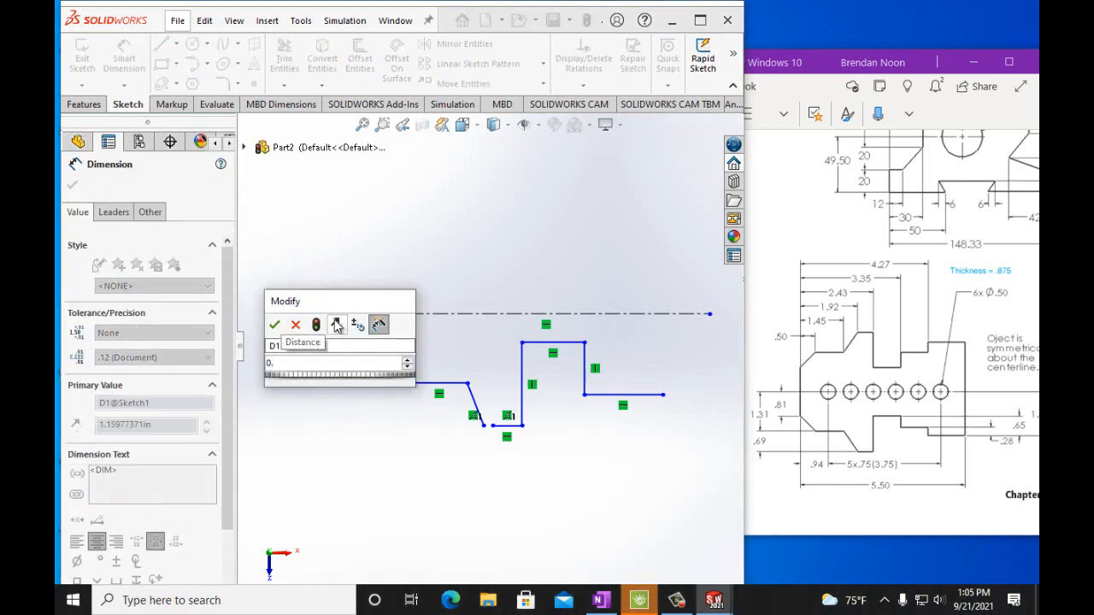
pyautogui.write('81')
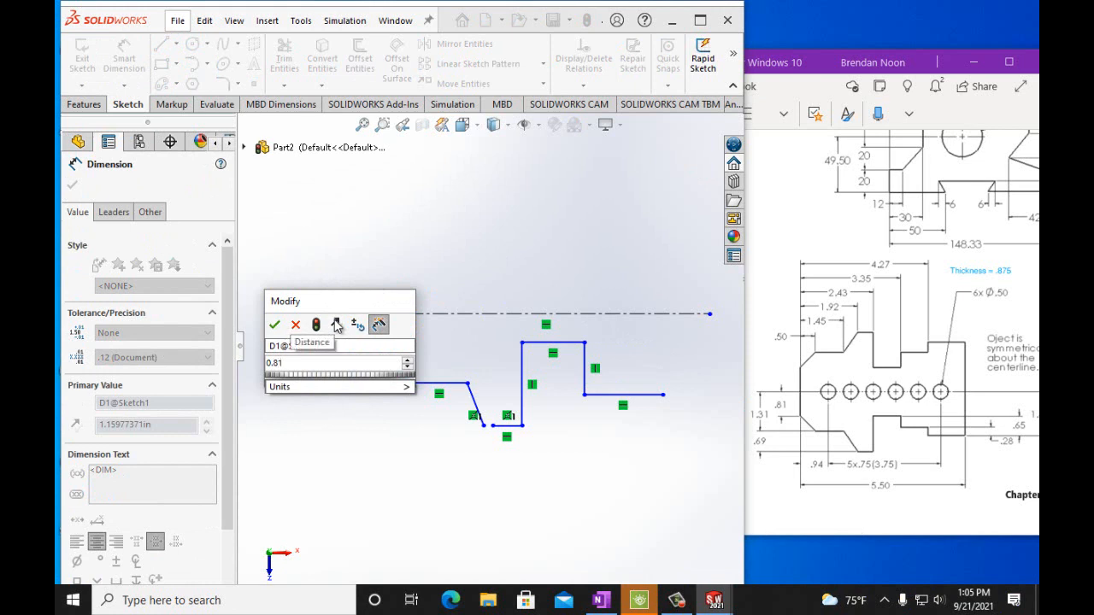
pyautogui.write('in')
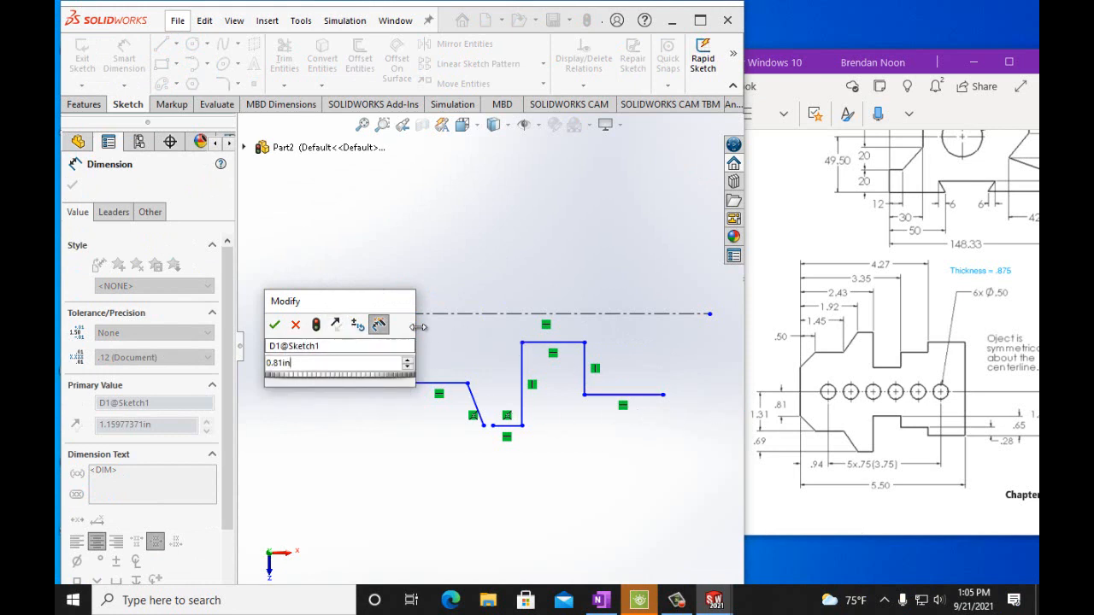
pyautogui.click(274, 325)
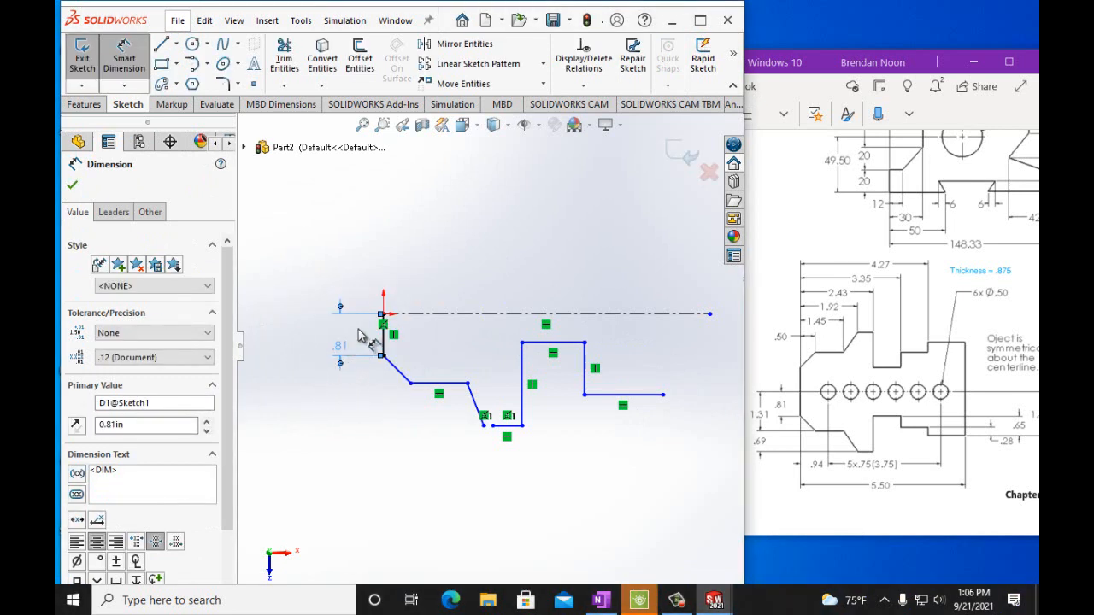
# Step: Dimension the vertical distance from the origin to the lower end of the first diagonal line as 1.31 in
pyautogui.click(383, 316)
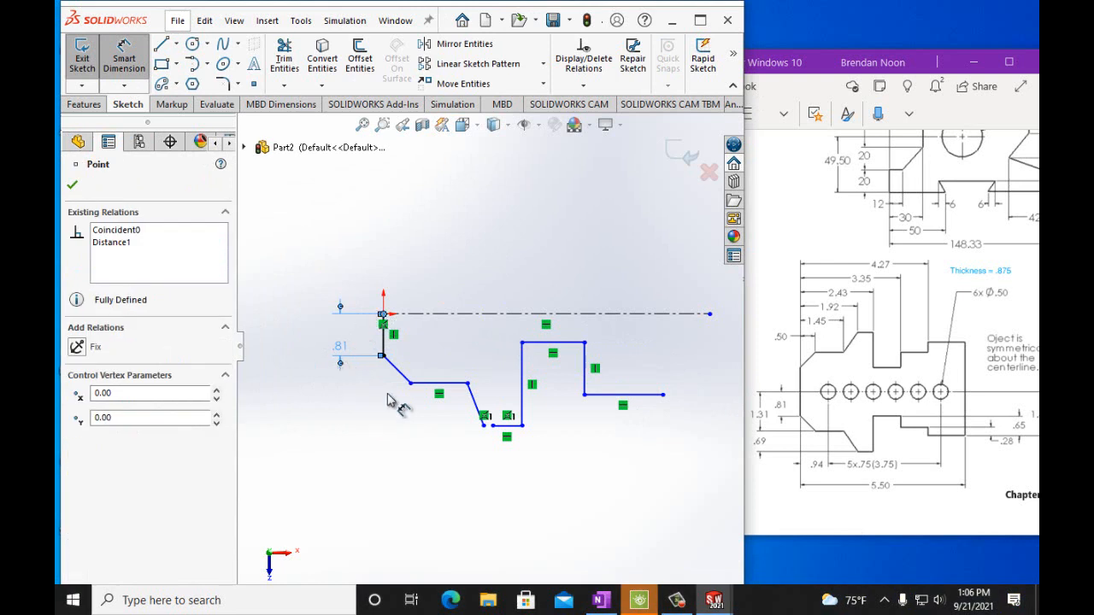
pyautogui.click(410, 385)
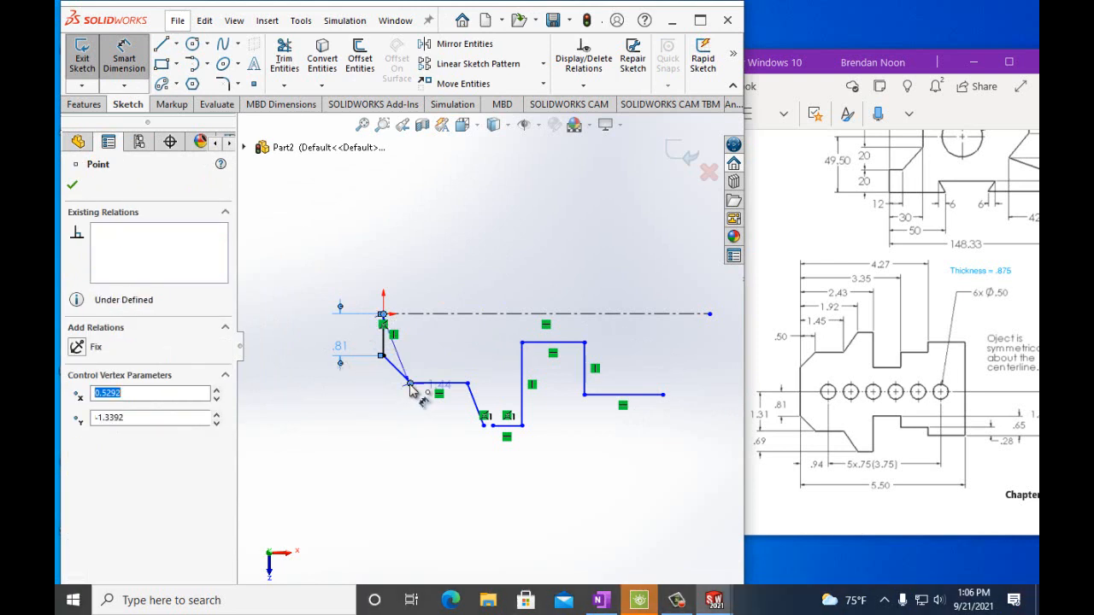
pyautogui.click(305, 382)
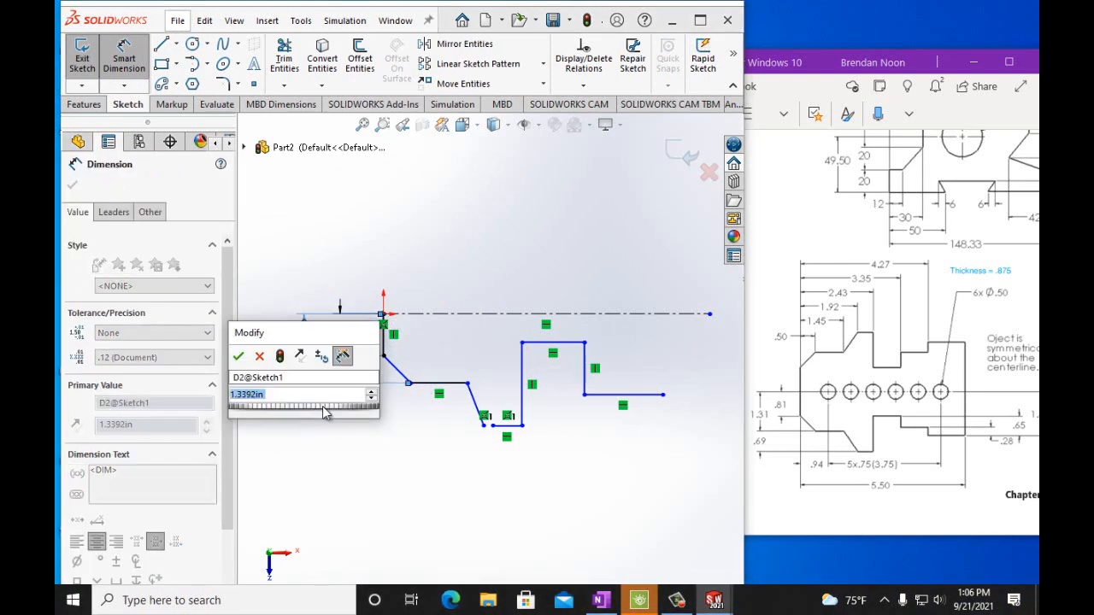
pyautogui.write('1')
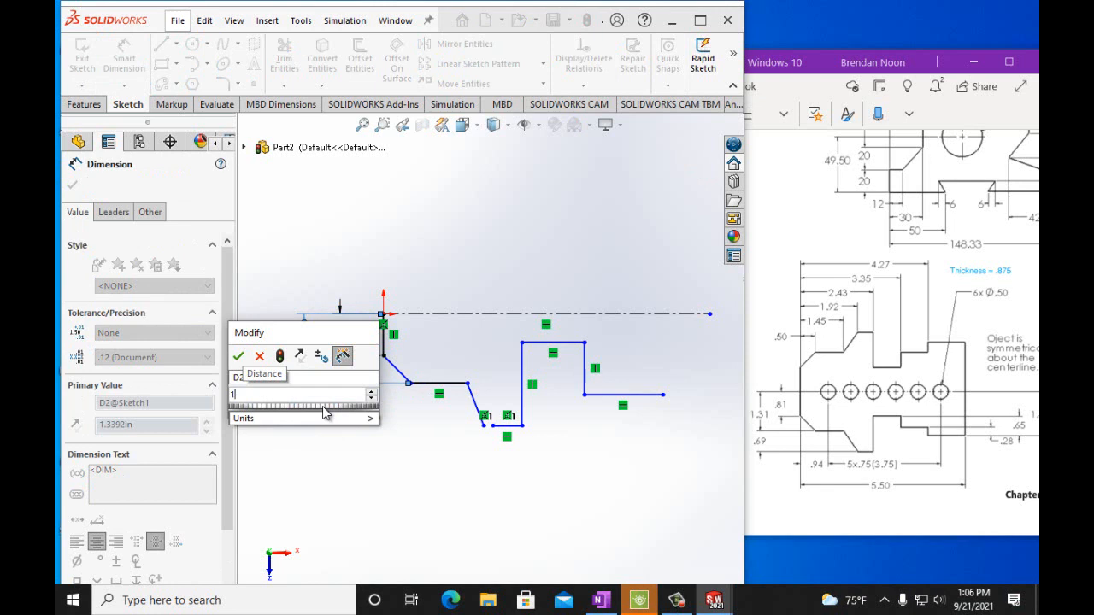
pyautogui.write('.31')
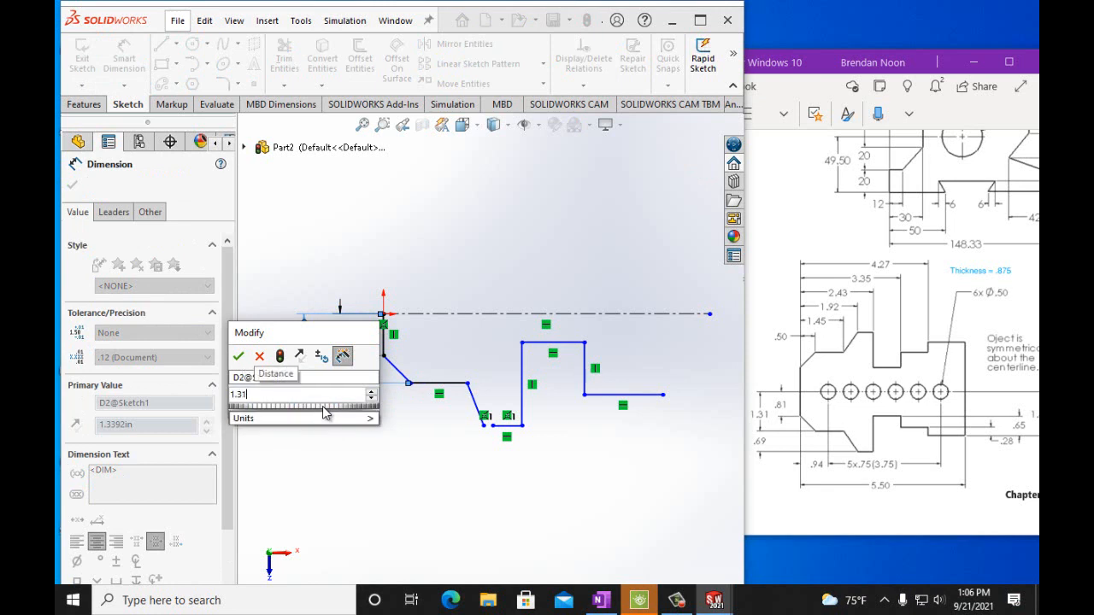
pyautogui.press('Return')
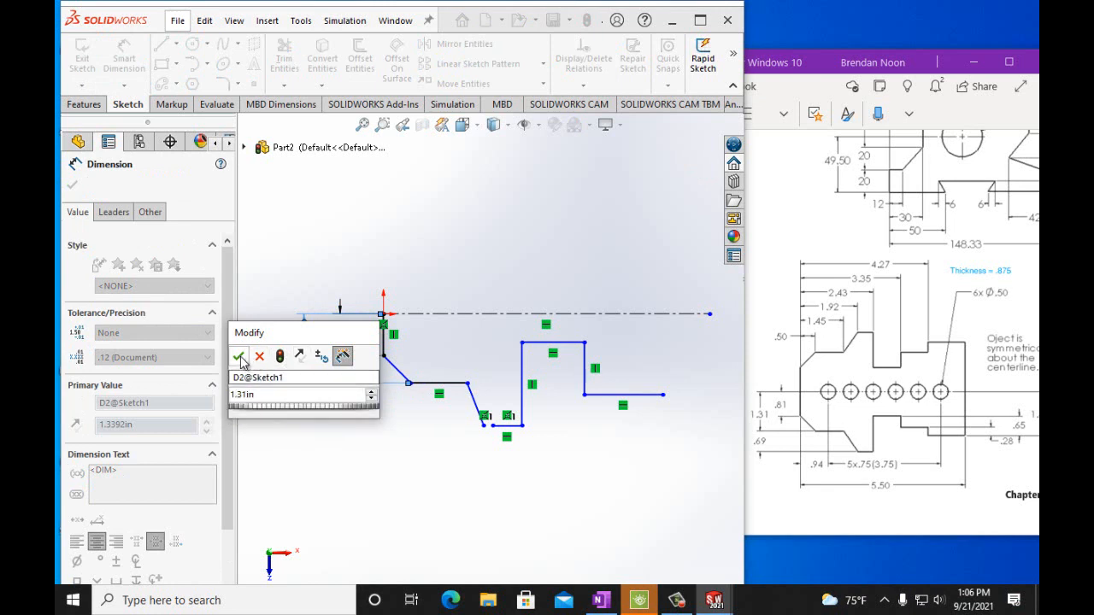
pyautogui.click(238, 355)
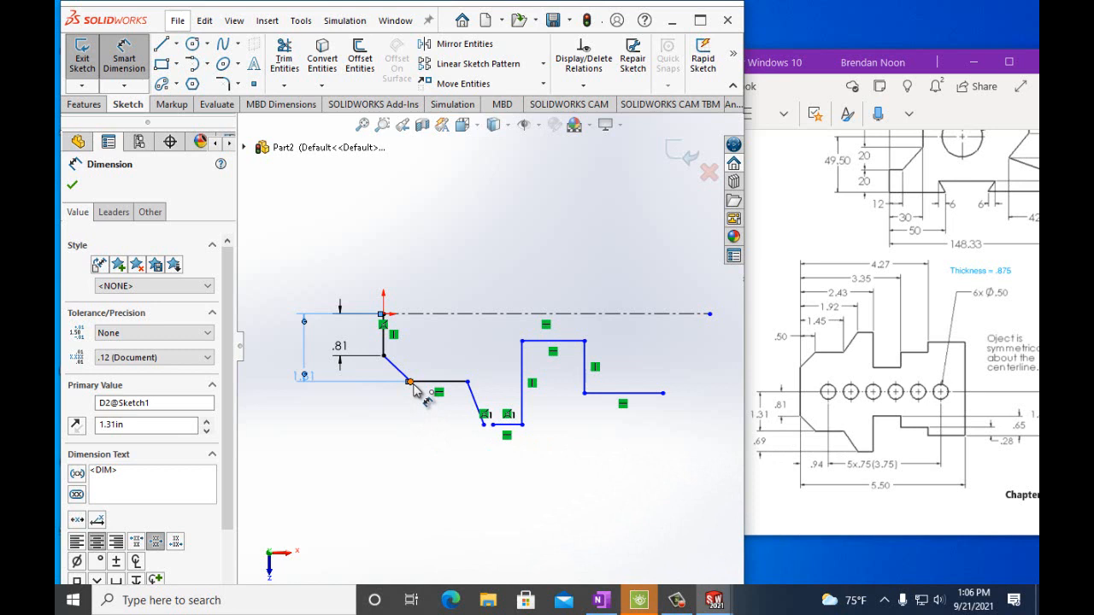
# Step: Dimension the vertical distance from the first diagonal's lower end to the steep slanted line's lower end as 0.69 in
pyautogui.click(483, 424)
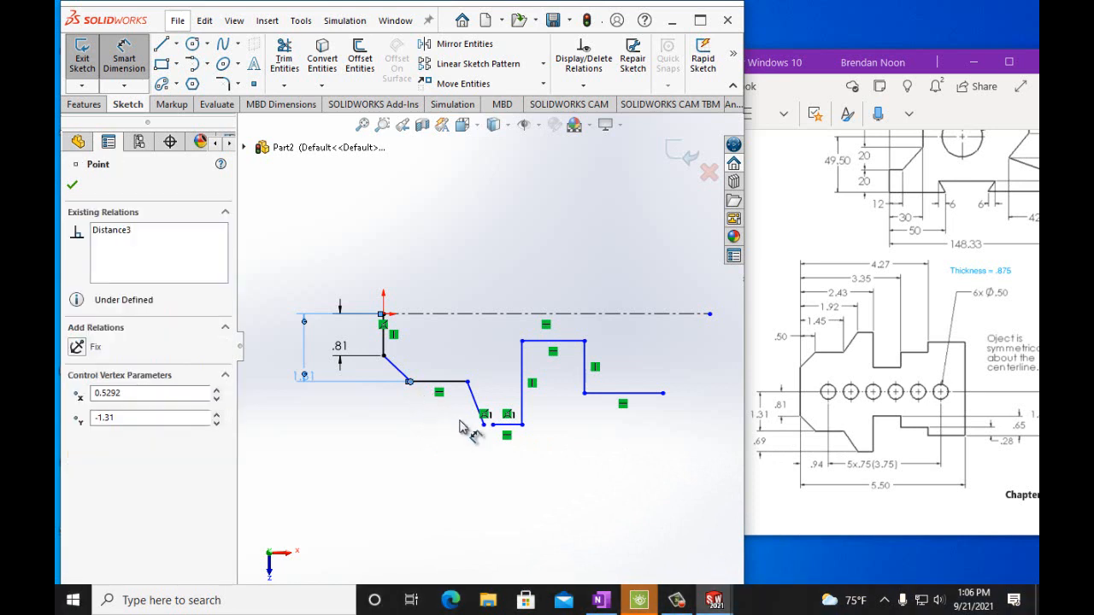
pyautogui.moveTo(484, 428)
pyautogui.mouseDown()
pyautogui.moveTo(410, 443)
pyautogui.moveTo(283, 430)
pyautogui.mouseUp()
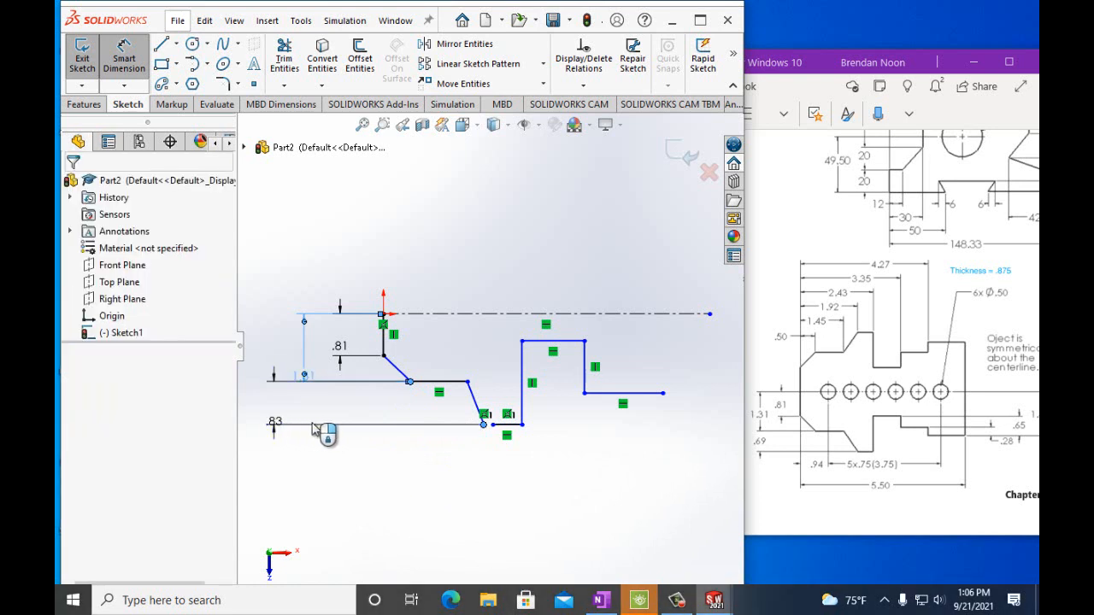
pyautogui.doubleClick(288, 382)
pyautogui.write('0')
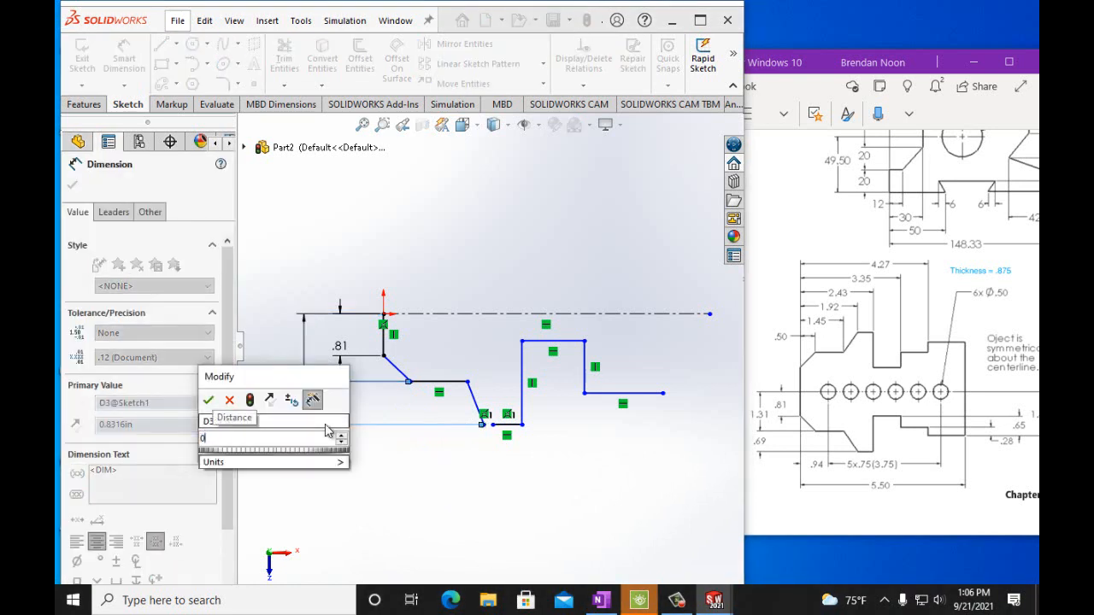
pyautogui.write('.69in')
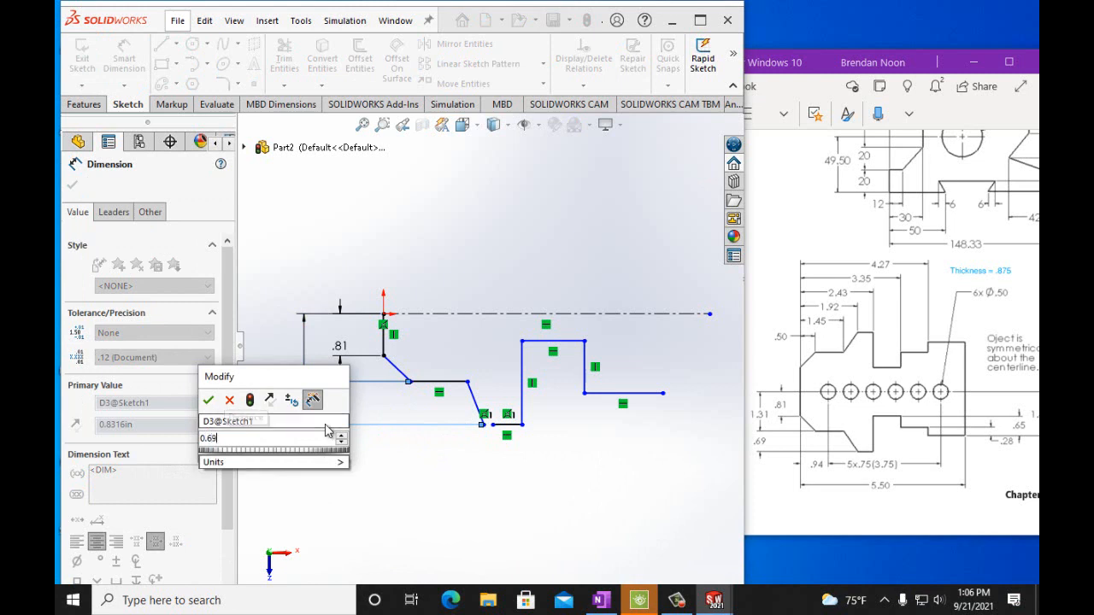
pyautogui.click(208, 400)
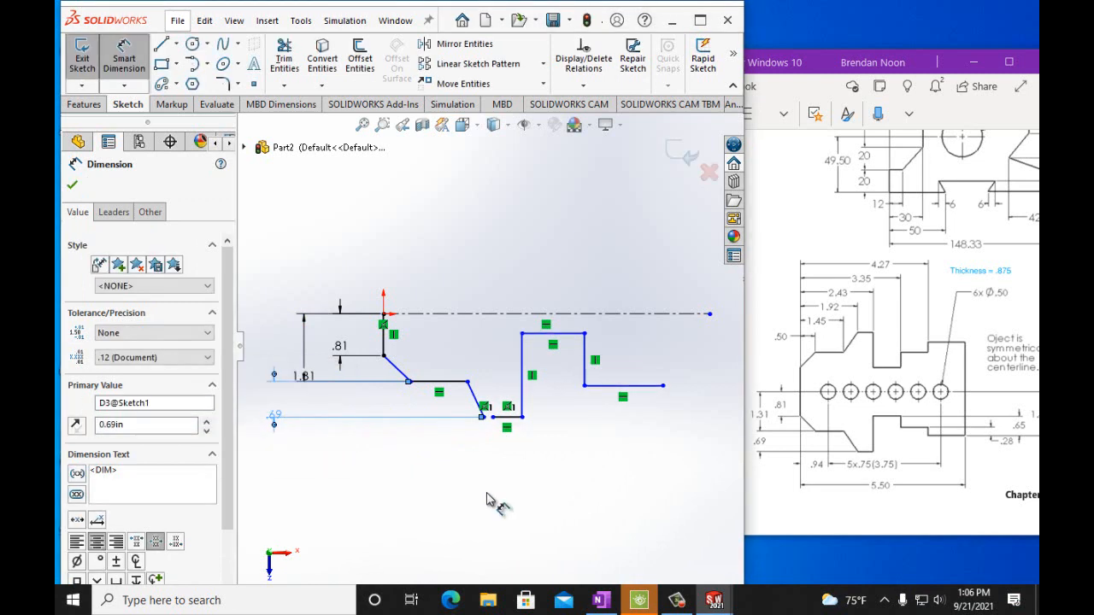
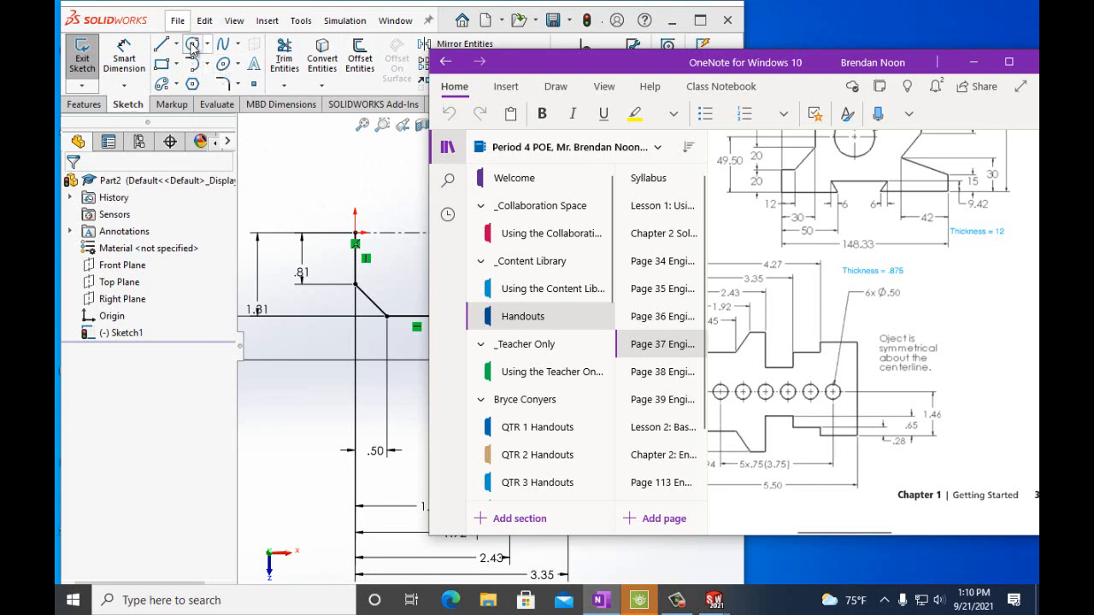
# Step: Continue the profile from its open end with a horizontal line, then about 0.26 in down, 1.09 in horizontal and 1.66 in up to the centerline
pyautogui.click(359, 179)
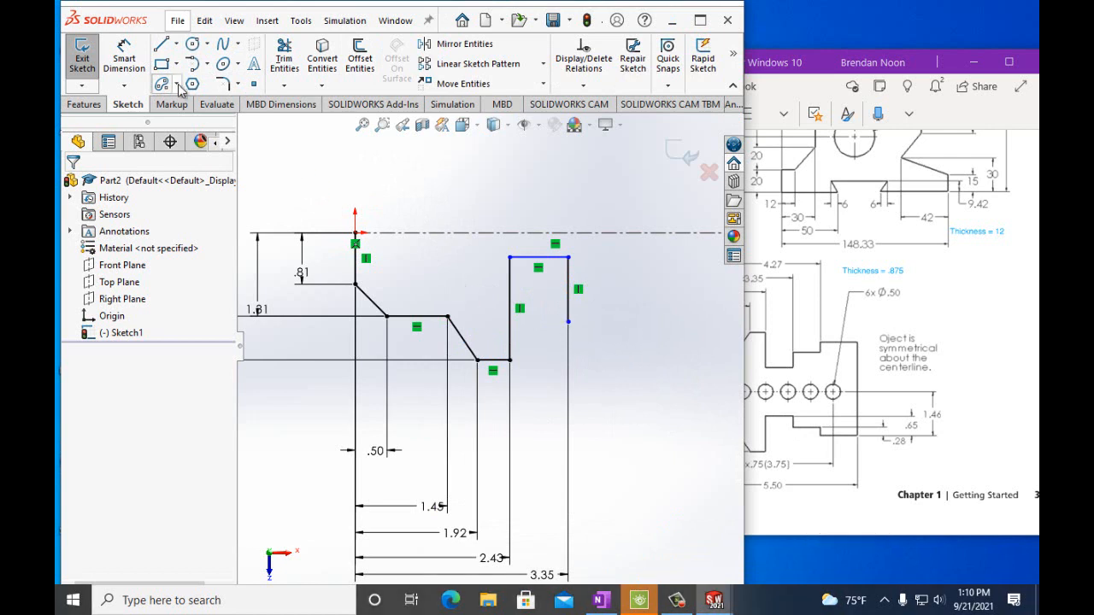
pyautogui.click(161, 44)
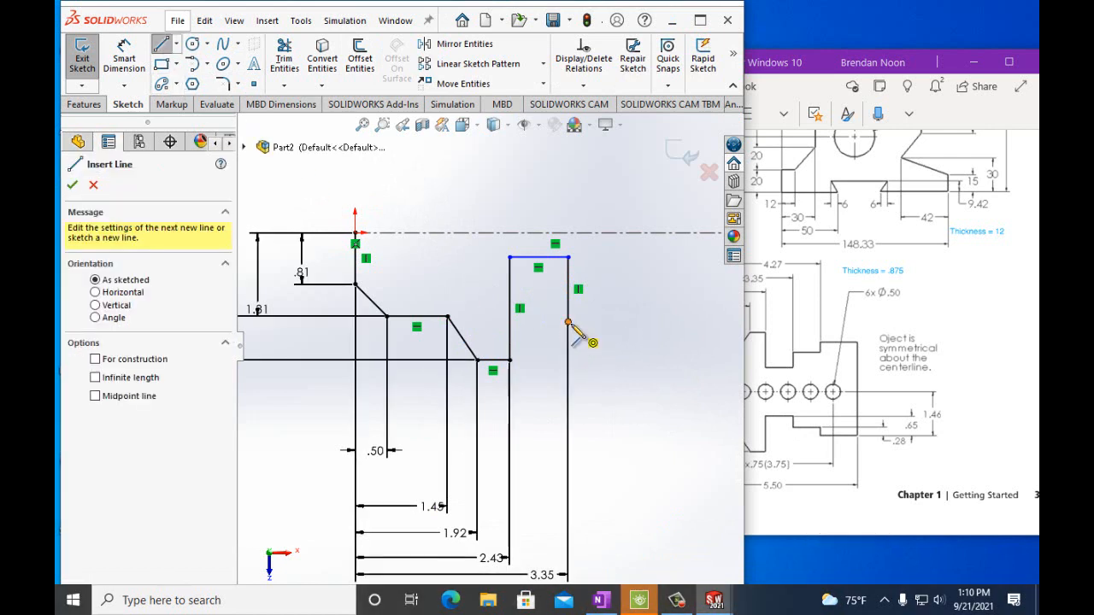
pyautogui.click(569, 323)
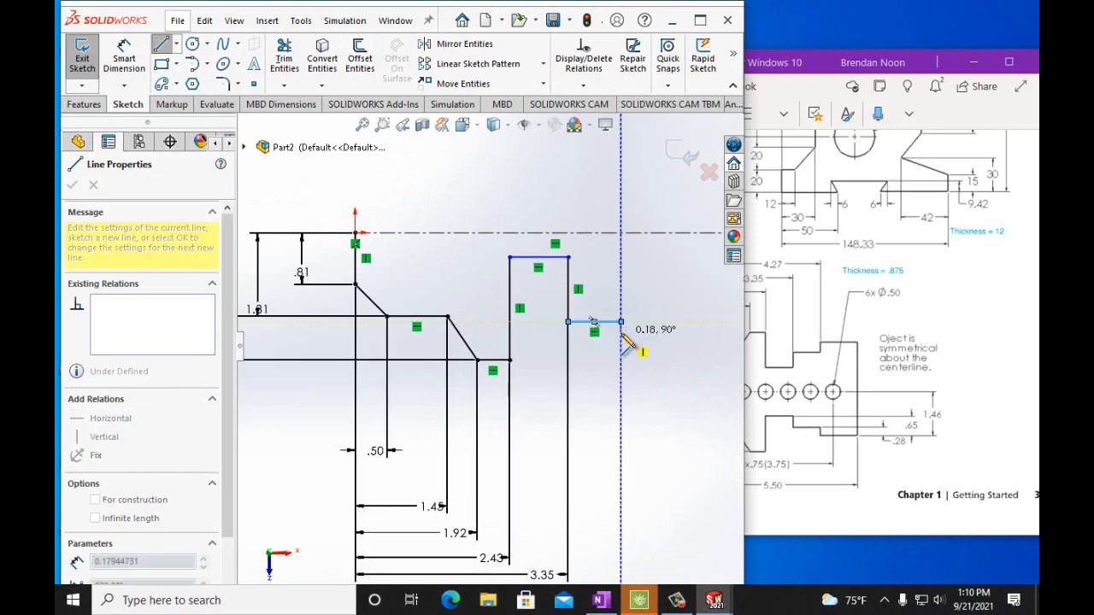
pyautogui.click(622, 336)
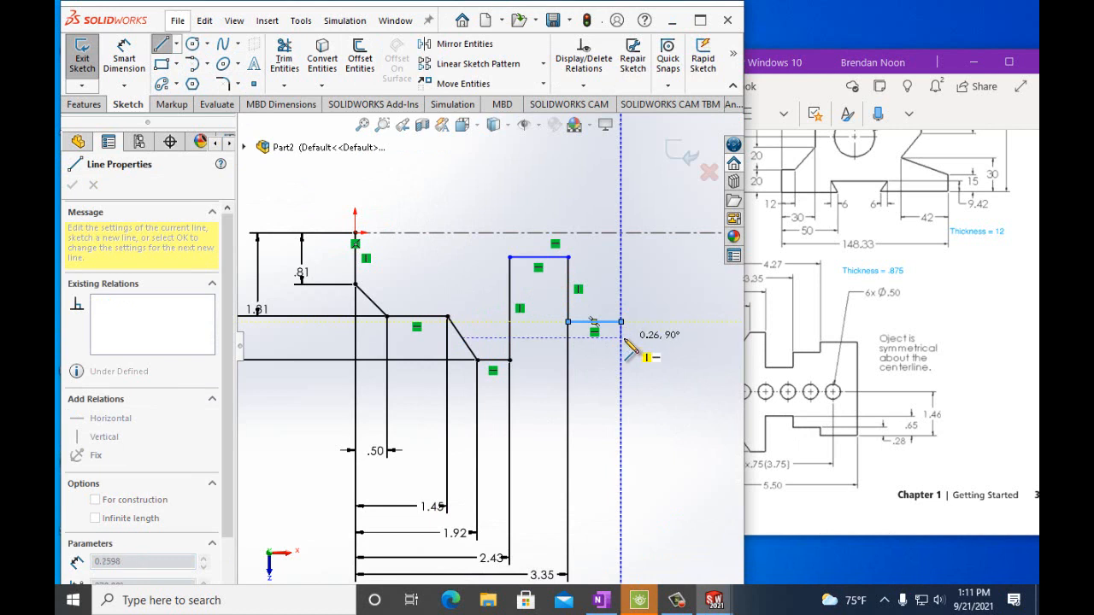
pyautogui.click(622, 337)
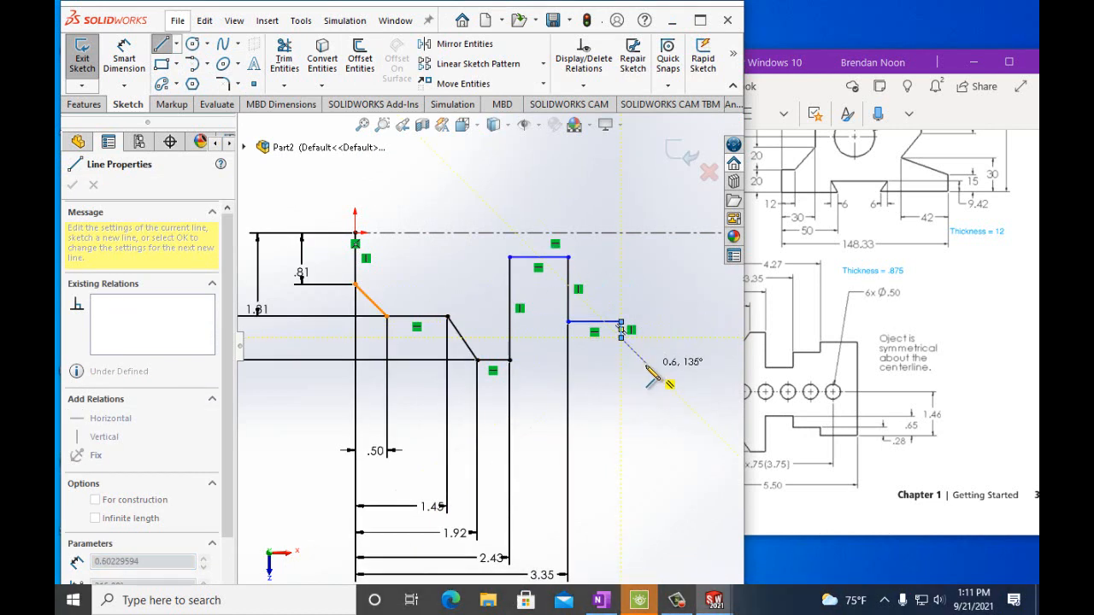
pyautogui.click(690, 338)
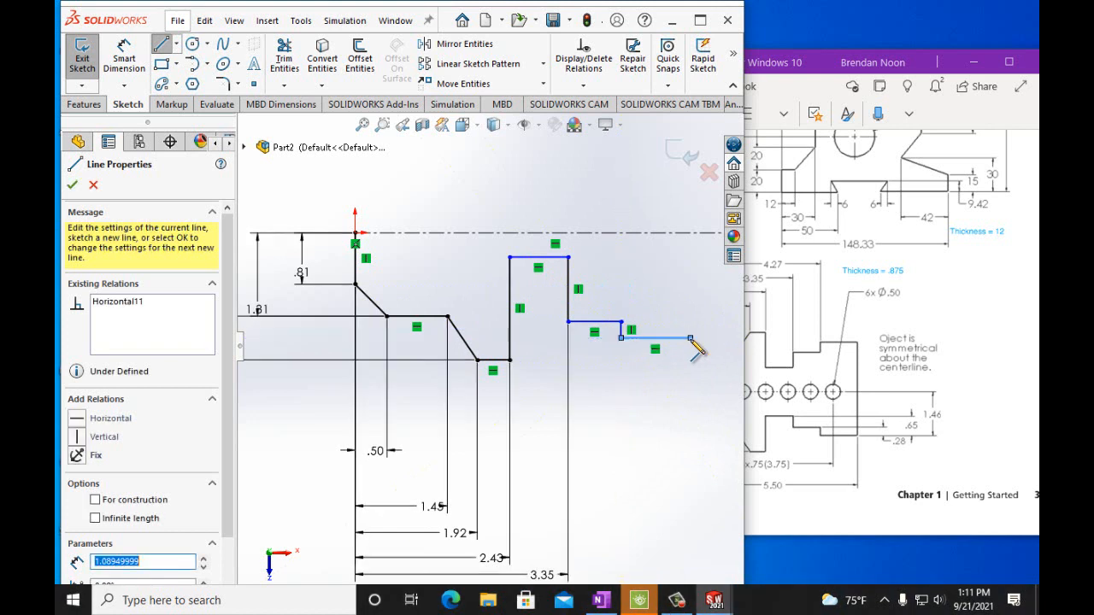
pyautogui.doubleClick(690, 232)
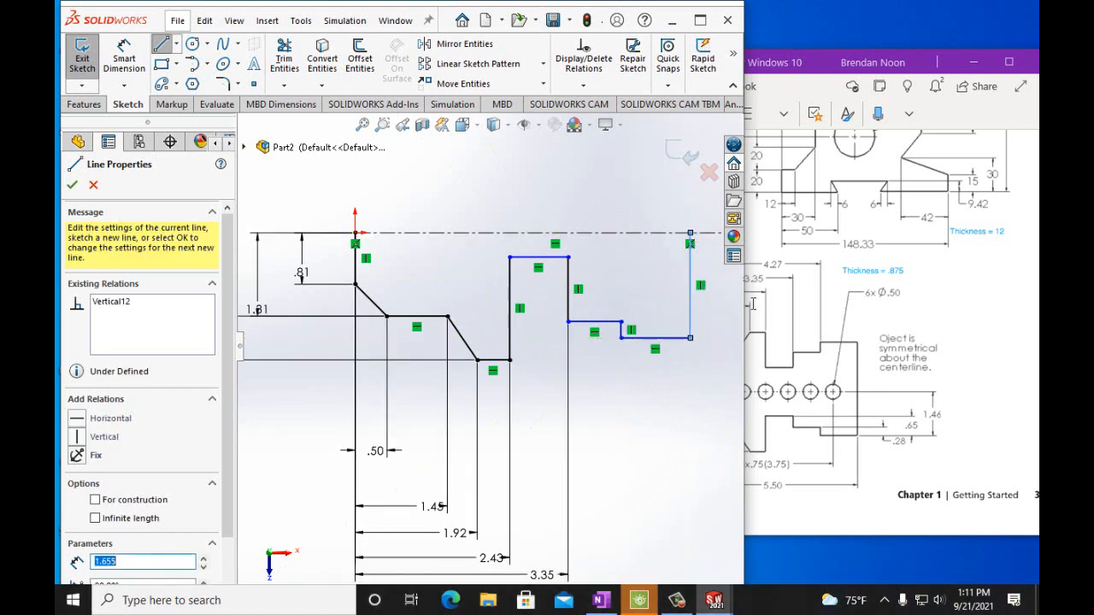
# Step: Add a Smart Dimension of 1.46 in to the vertical line that closes the profile at the centerline
pyautogui.click(124, 58)
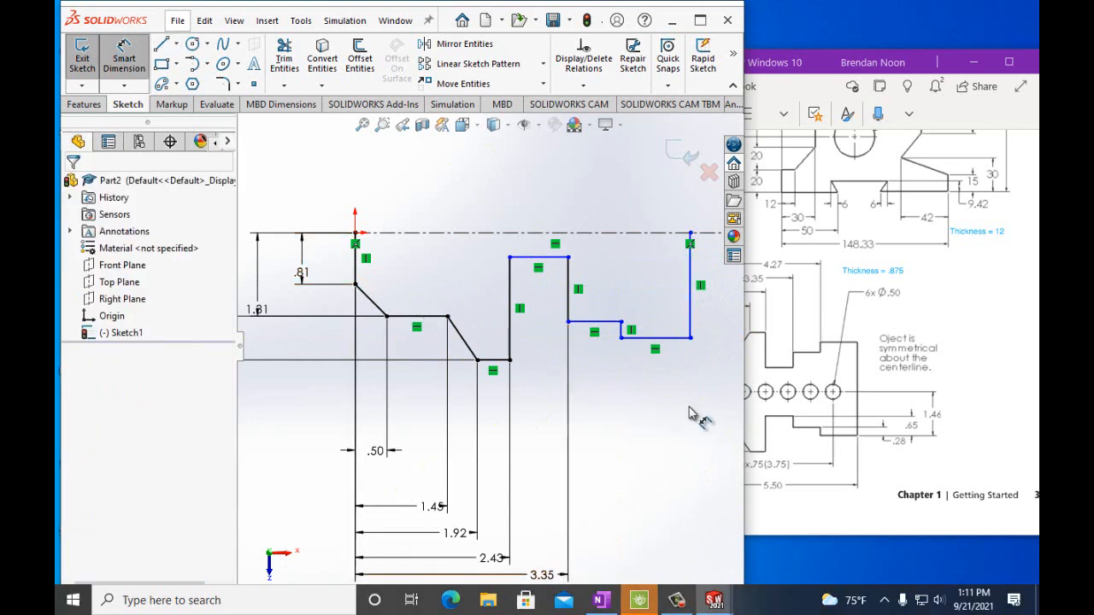
pyautogui.click(693, 323)
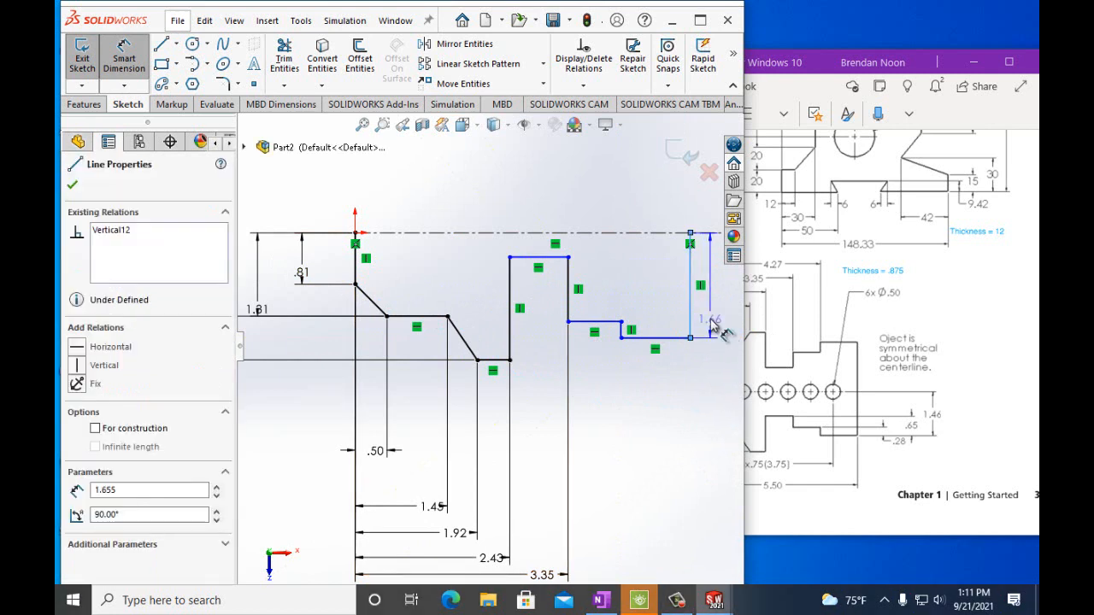
pyautogui.click(709, 323)
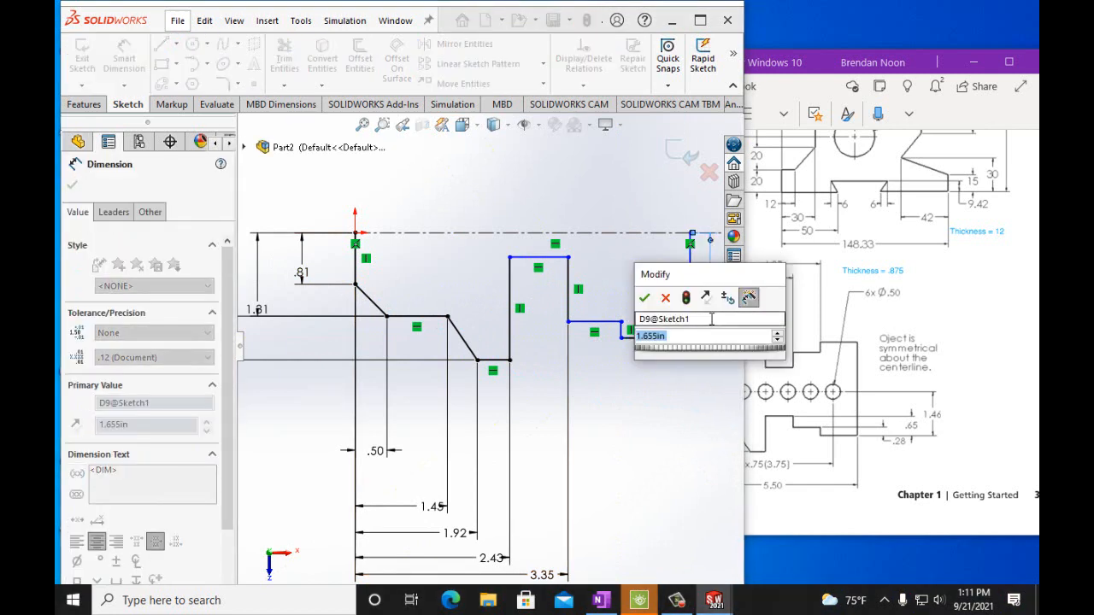
pyautogui.write('1')
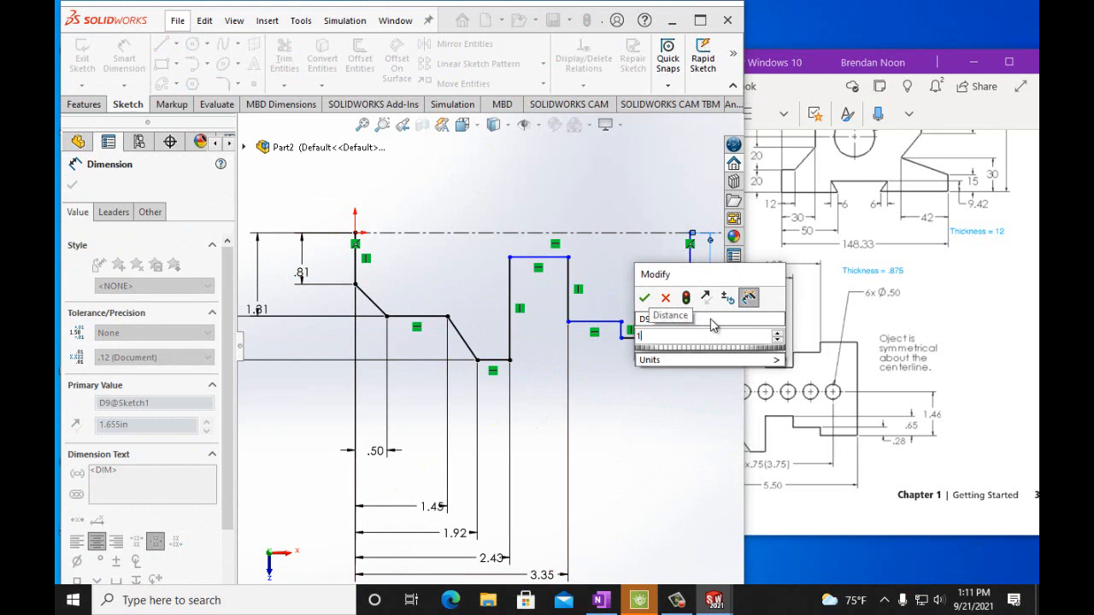
pyautogui.write('.46in')
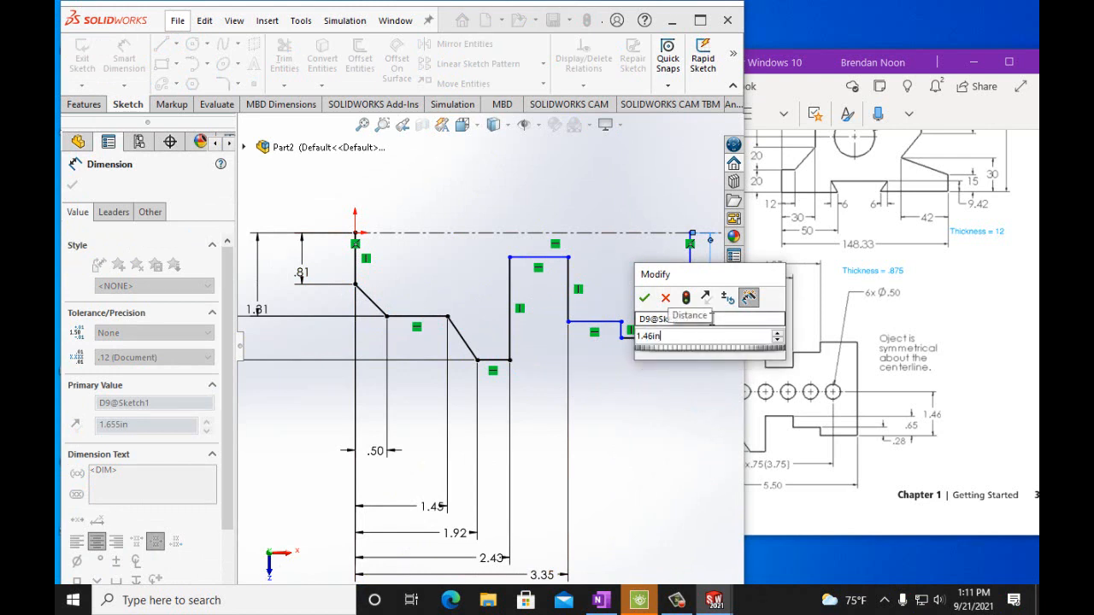
pyautogui.click(646, 298)
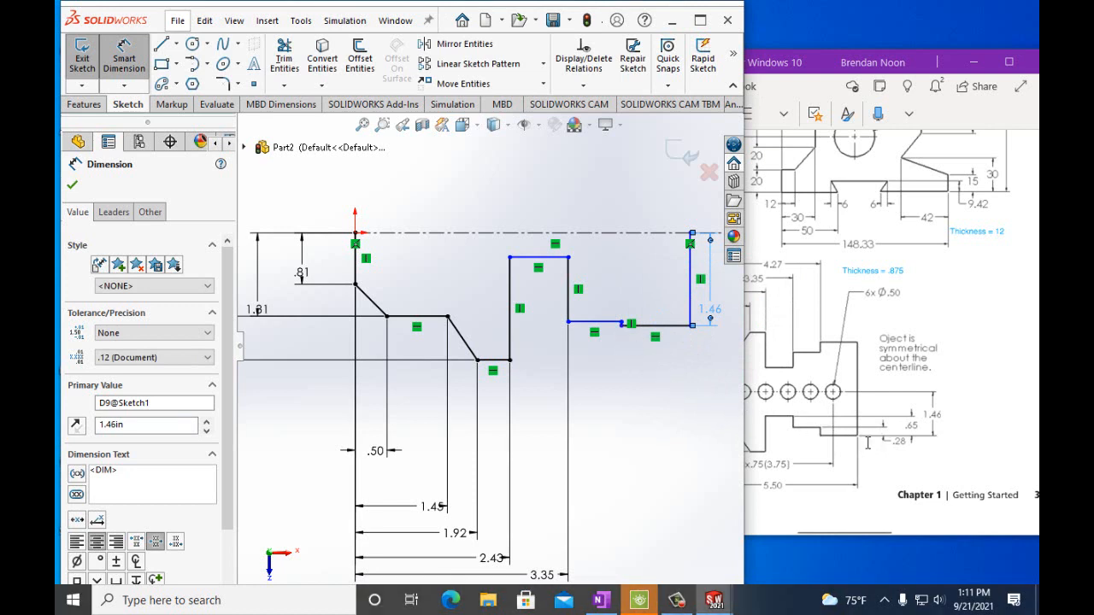
# Step: Dimension the short vertical step between the last two lower horizontal lines as 0.28 in
pyautogui.scroll(-3, 609, 354)
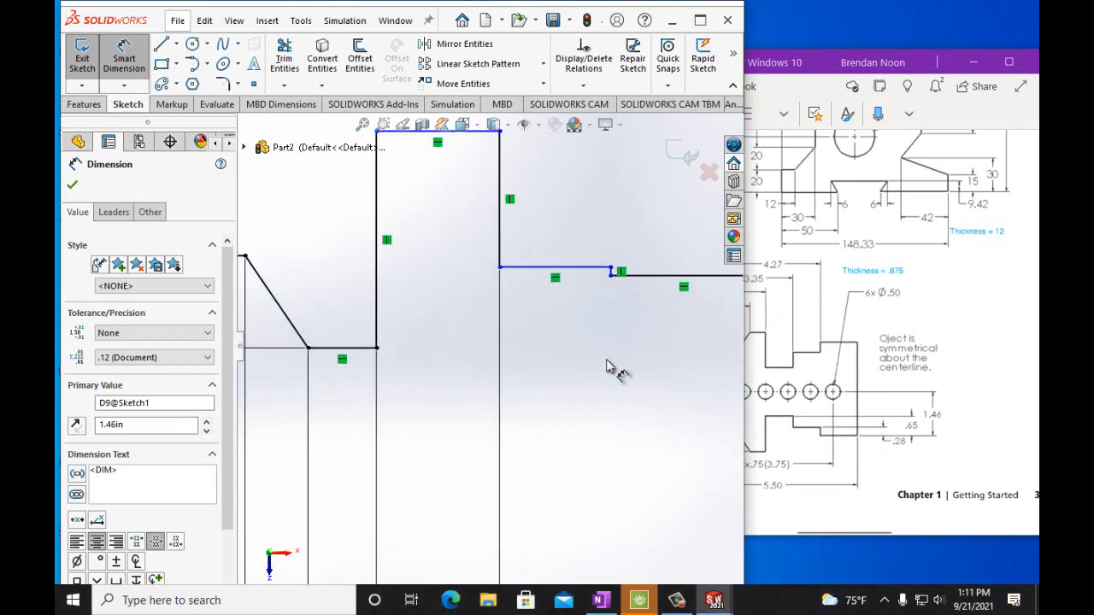
pyautogui.scroll(-1, 609, 316)
pyautogui.scroll(-1, 598, 218)
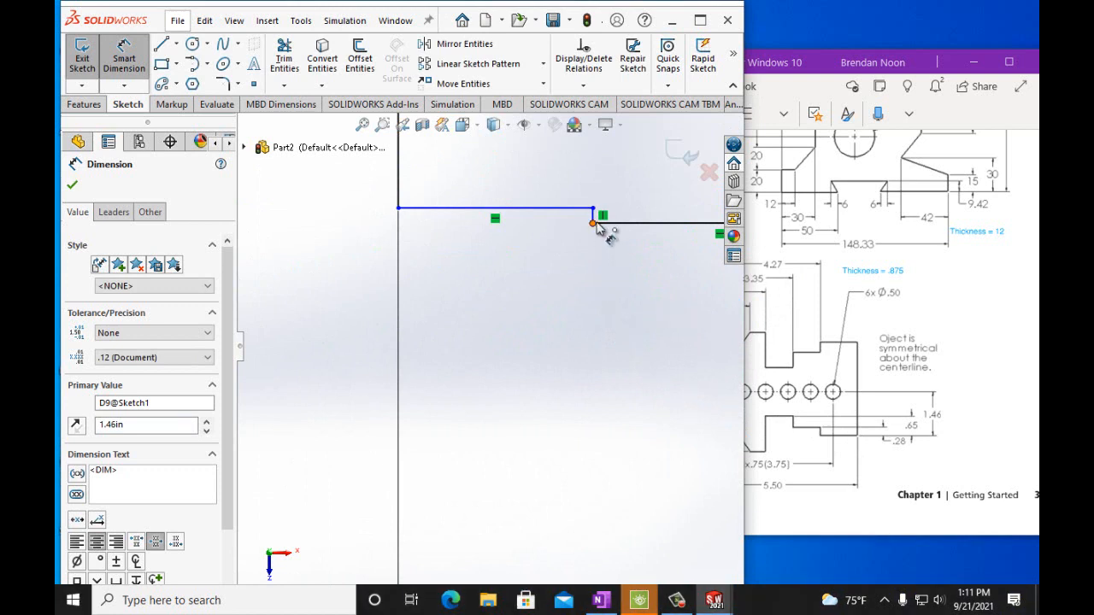
pyautogui.scroll(-1, 596, 209)
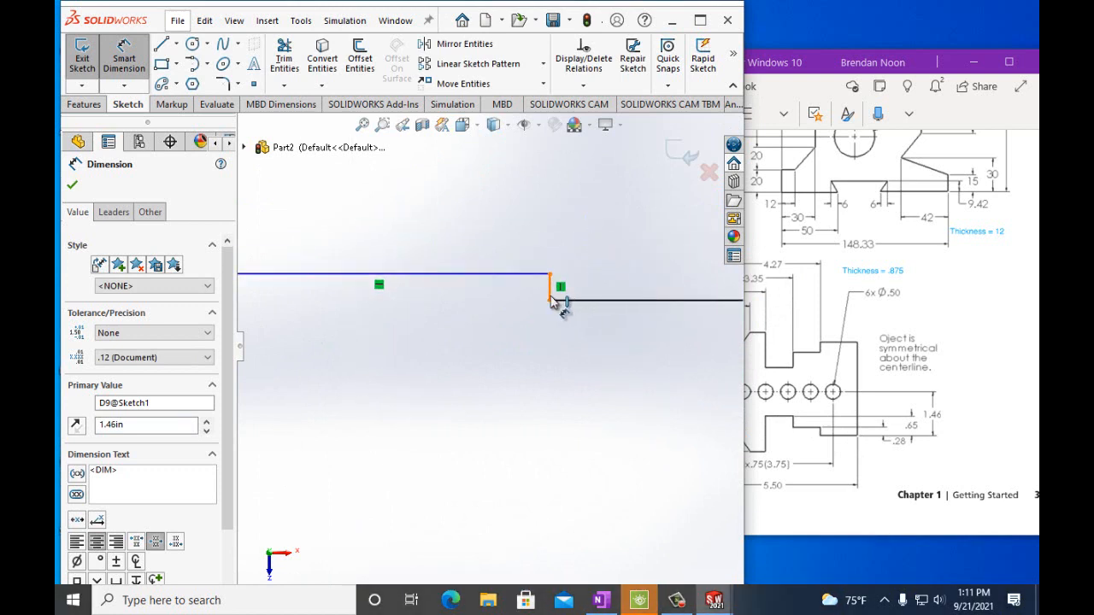
pyautogui.click(551, 291)
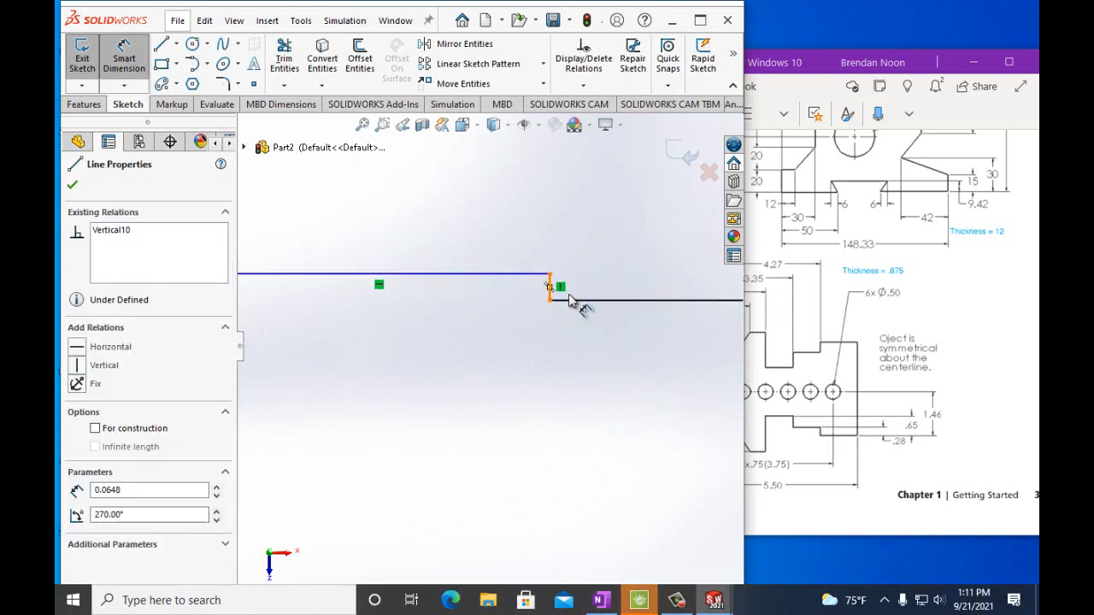
pyautogui.click(607, 299)
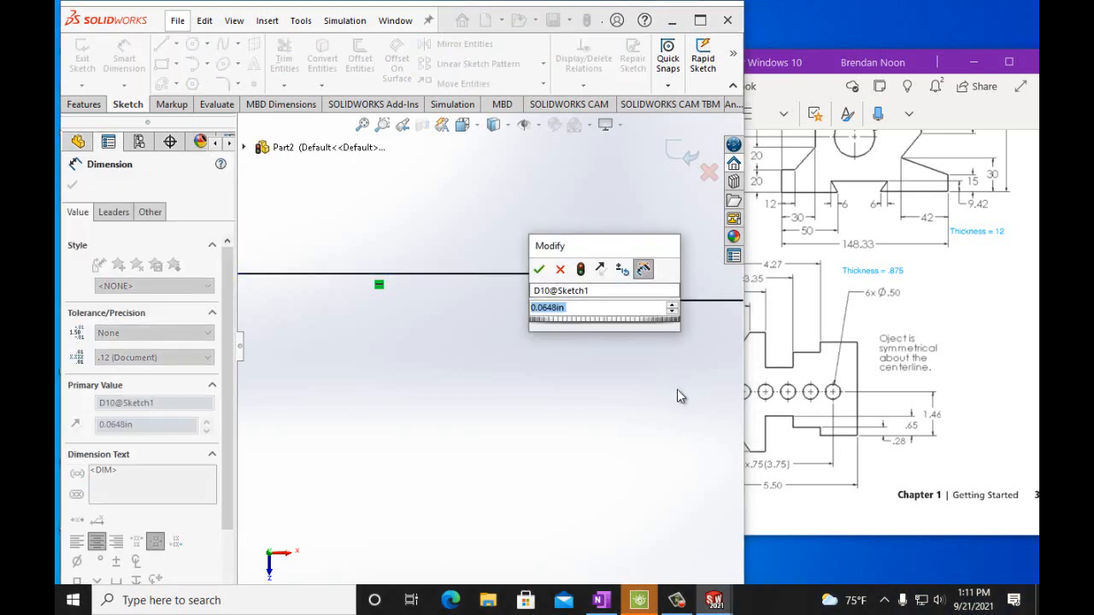
pyautogui.write('0.28in')
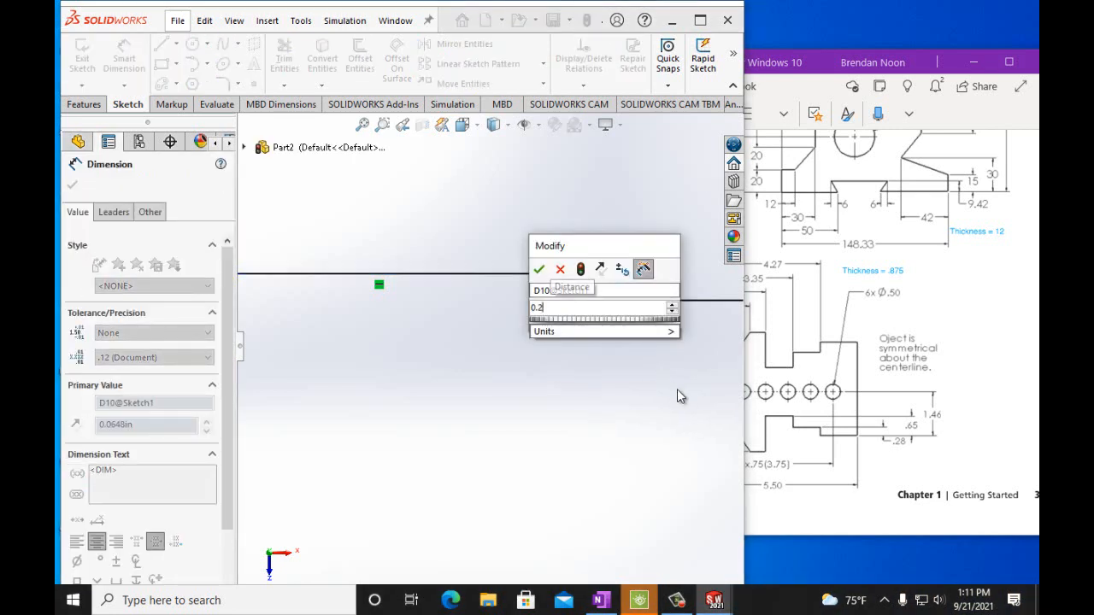
pyautogui.click(538, 269)
# Step: Dimension the vertical distance from the notch's horizontal edge near the centerline to the last lower horizontal line as 0.65 in
pyautogui.scroll(2, 479, 310)
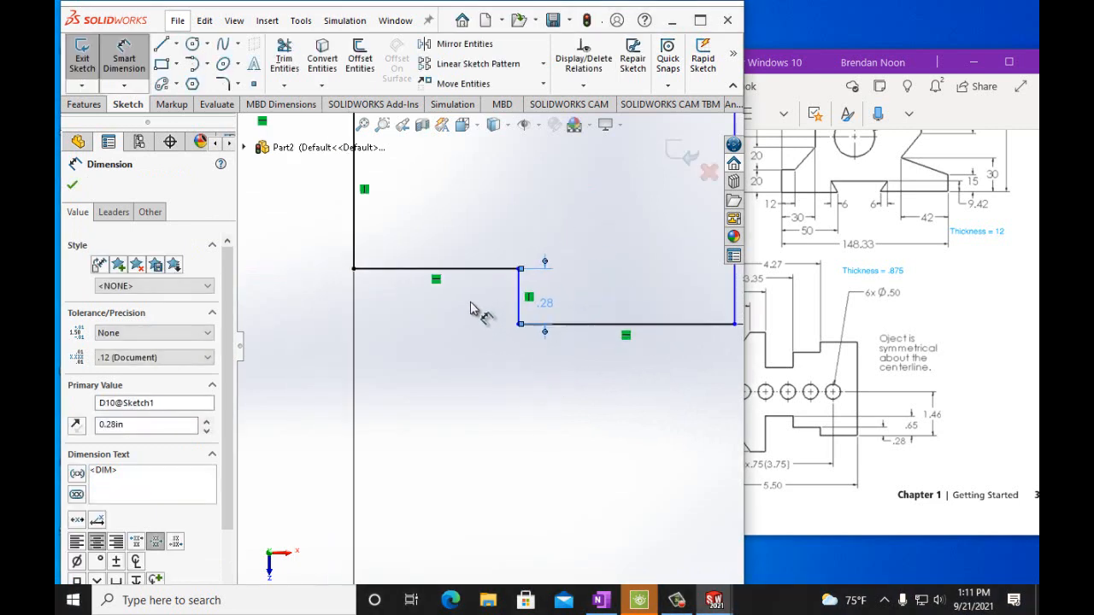
pyautogui.scroll(1, 444, 309)
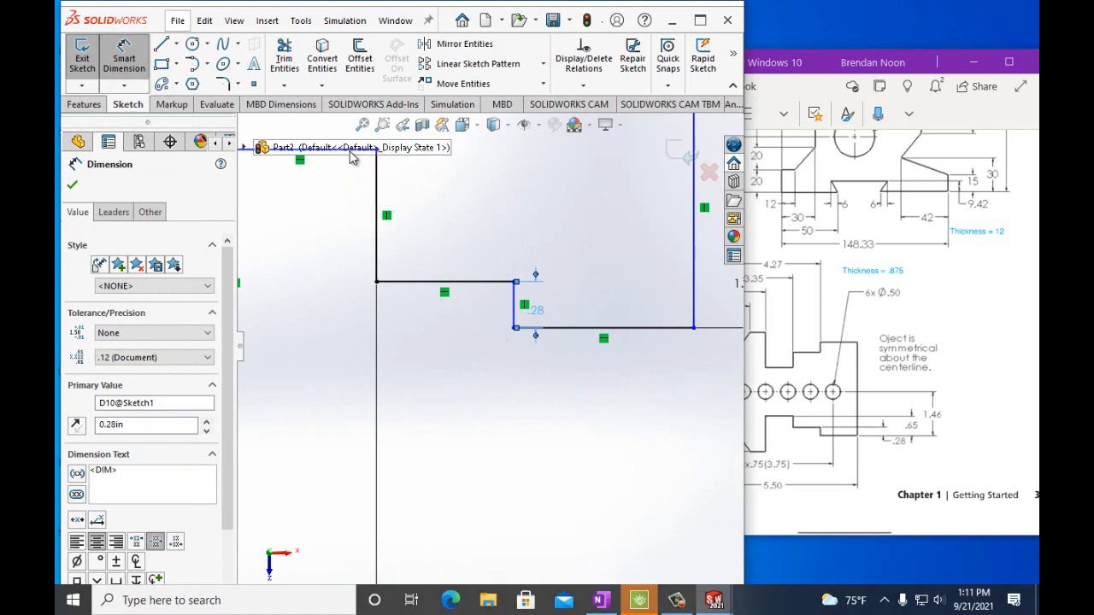
pyautogui.scroll(2, 410, 248)
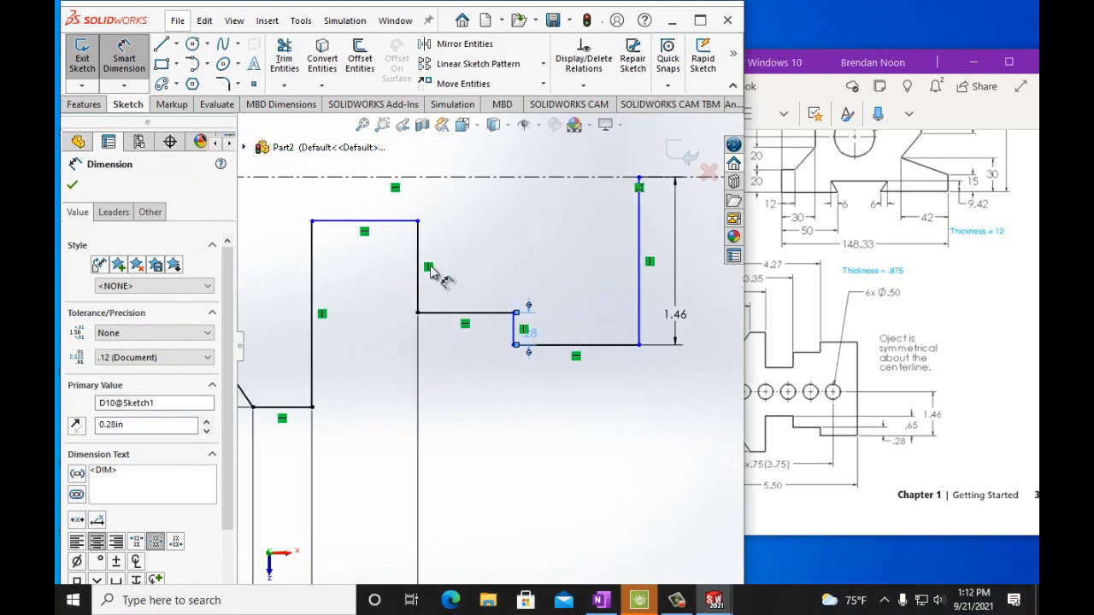
pyautogui.click(394, 225)
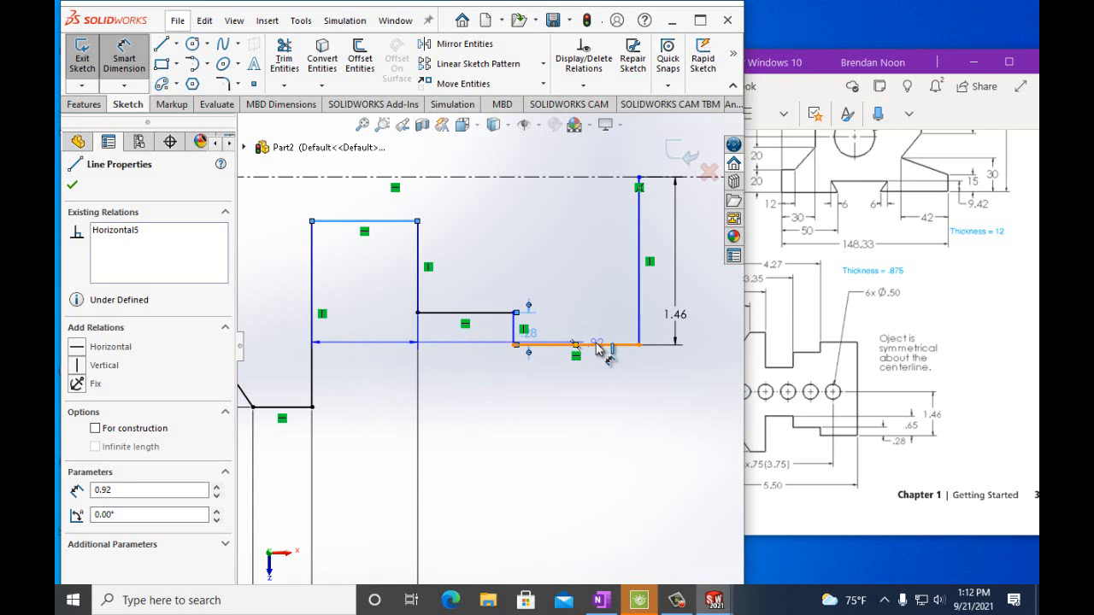
pyautogui.click(598, 346)
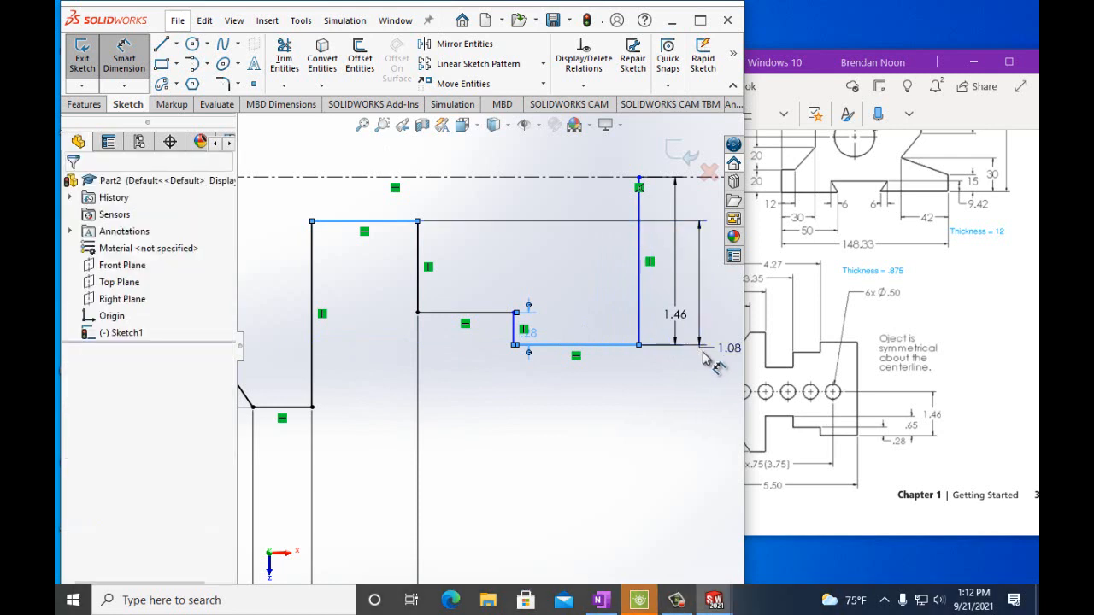
pyautogui.click(699, 352)
pyautogui.write('0.65')
pyautogui.press('Return')
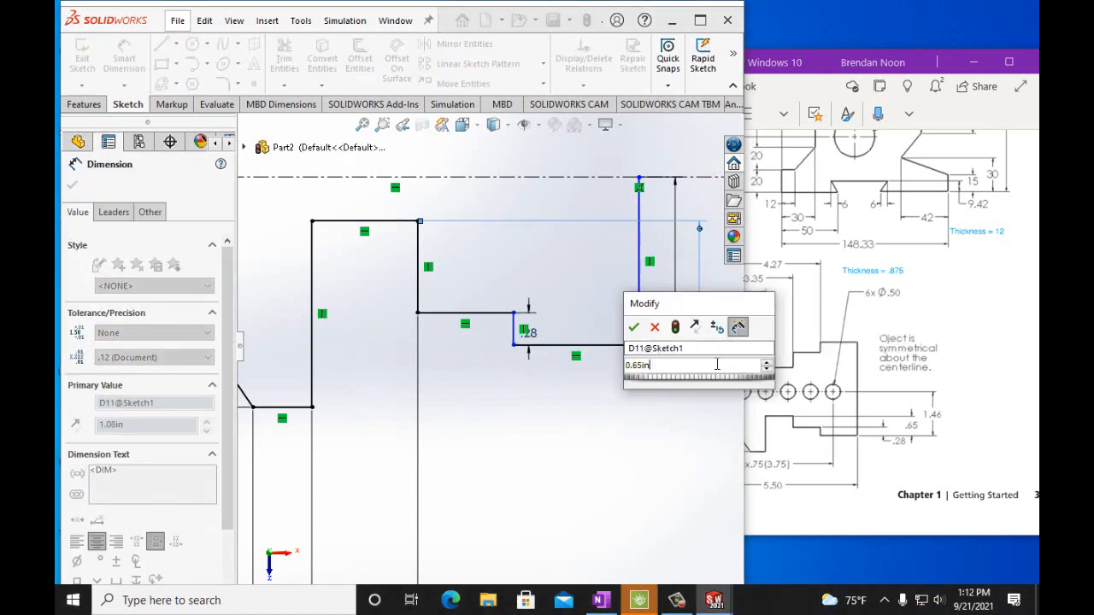
pyautogui.click(634, 327)
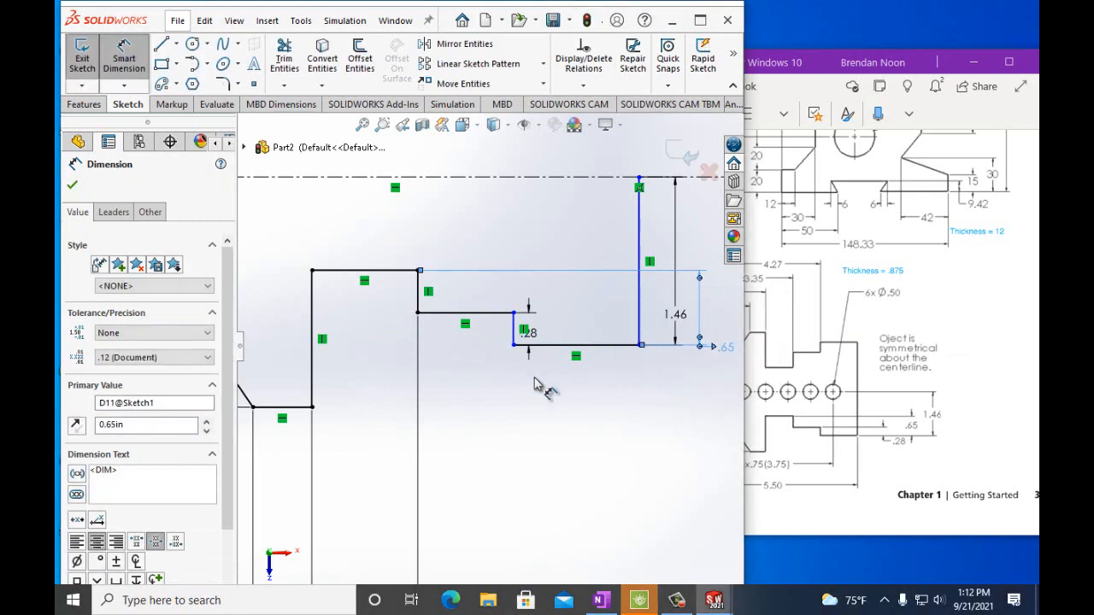
# Step: Review the whole dimensioned half profile and check the horizontal dimensions on the reference drawing in OneNote, returning to SOLIDWORKS
pyautogui.scroll(3, 390, 391)
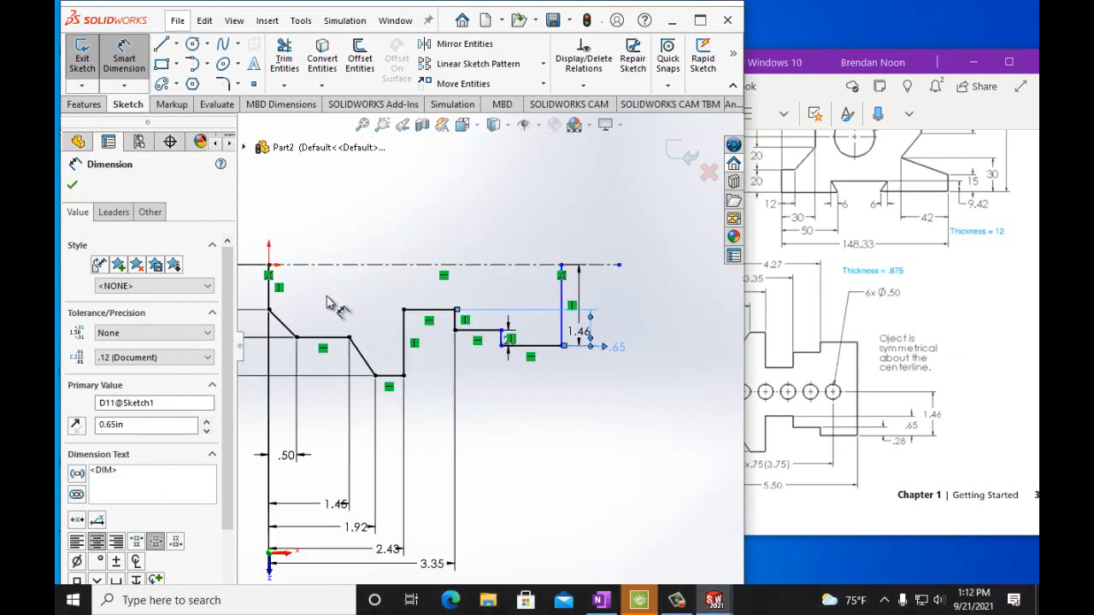
pyautogui.hotkey('ctrl', 'Down')
pyautogui.hotkey('ctrl', 'Right')
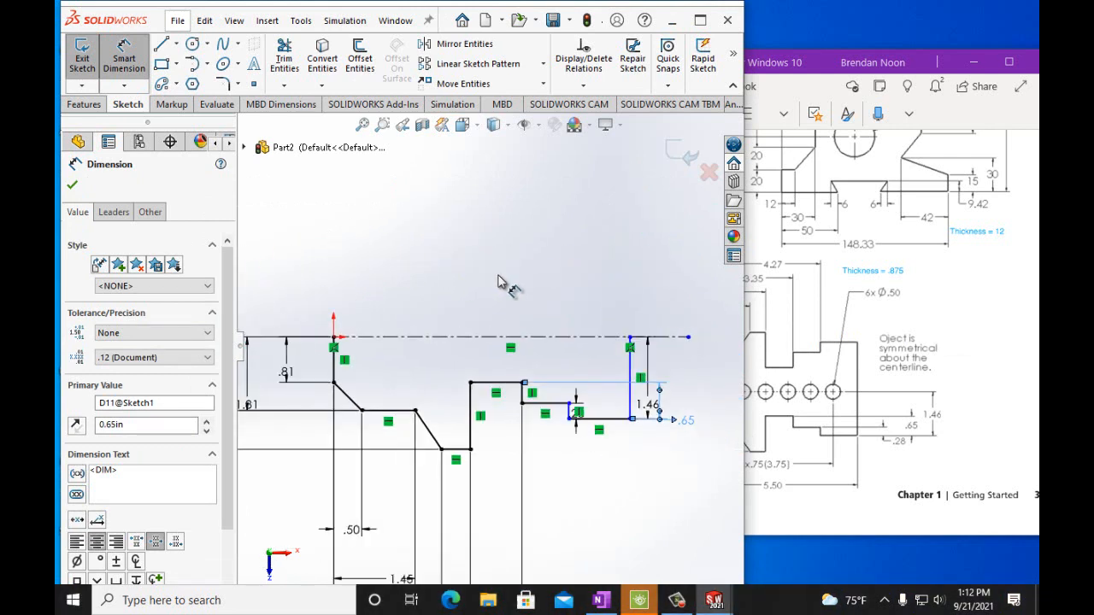
pyautogui.scroll(2, 582, 496)
pyautogui.scroll(4, 518, 445)
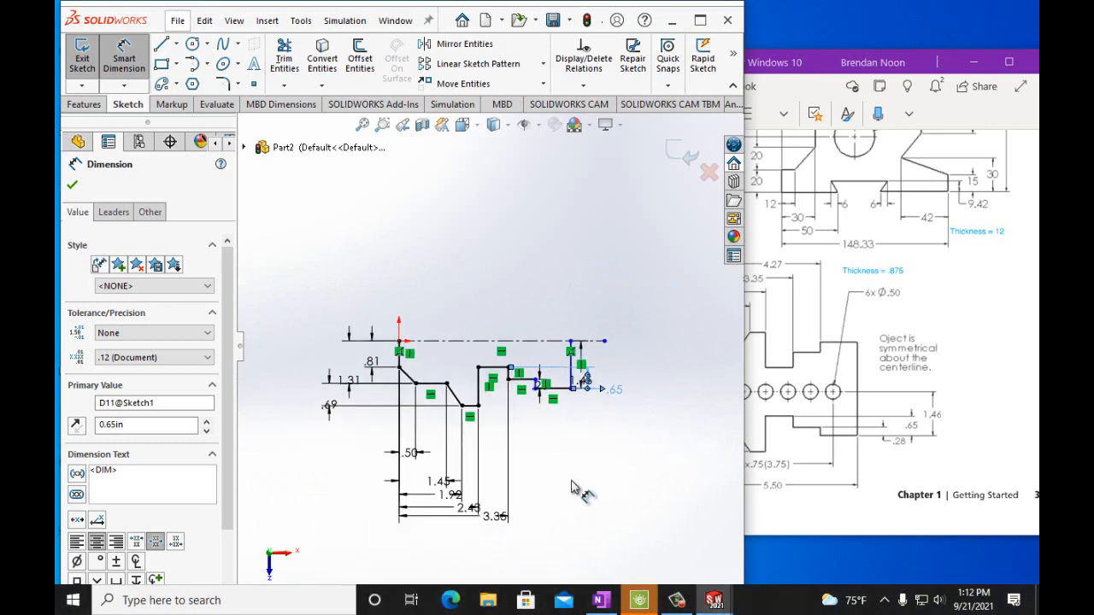
pyautogui.scroll(-2, 508, 453)
pyautogui.scroll(-1, 343, 413)
pyautogui.scroll(-1, 344, 414)
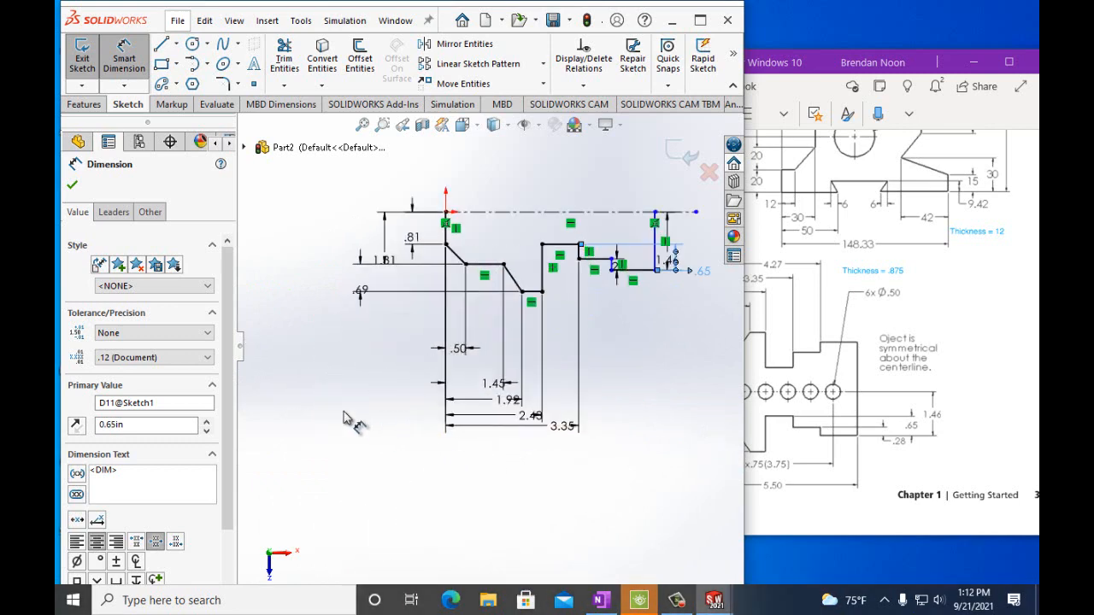
pyautogui.scroll(-1, 678, 394)
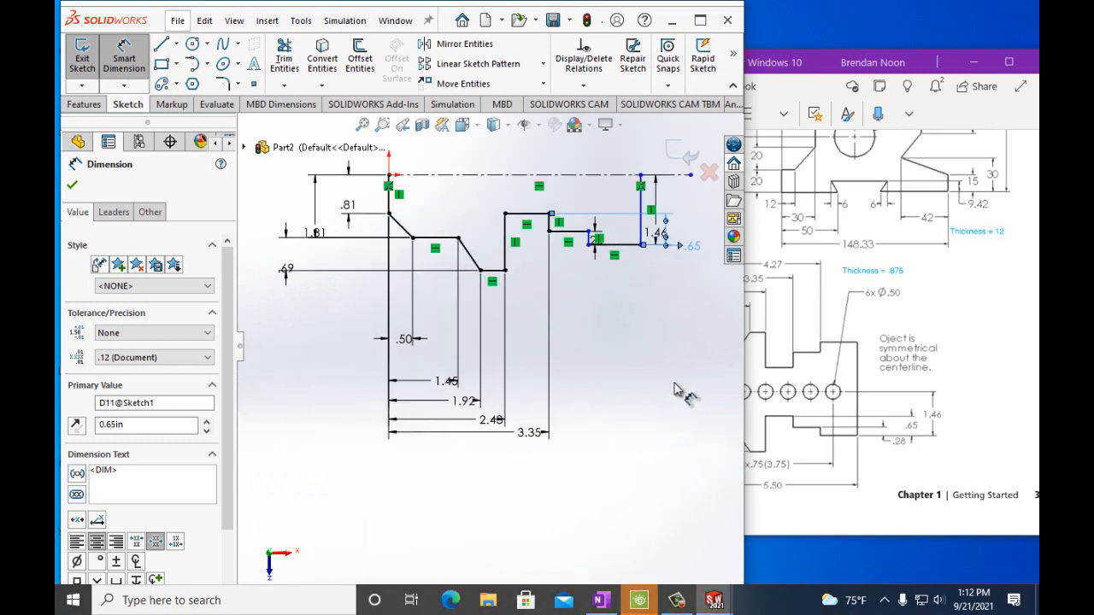
pyautogui.moveTo(843, 531); pyautogui.dragTo(816, 528)
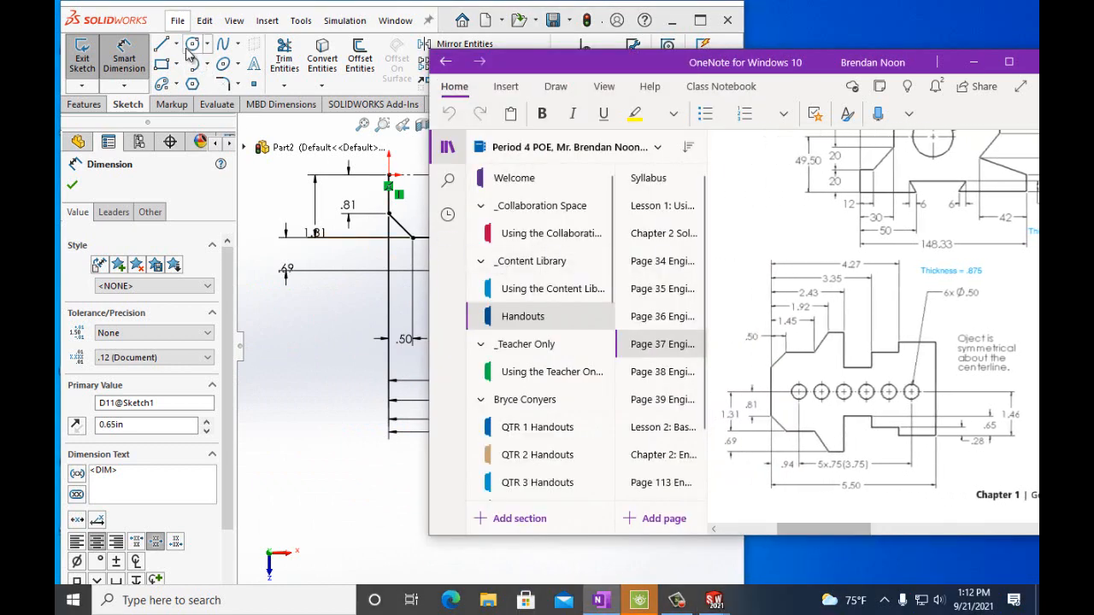
pyautogui.click(158, 29)
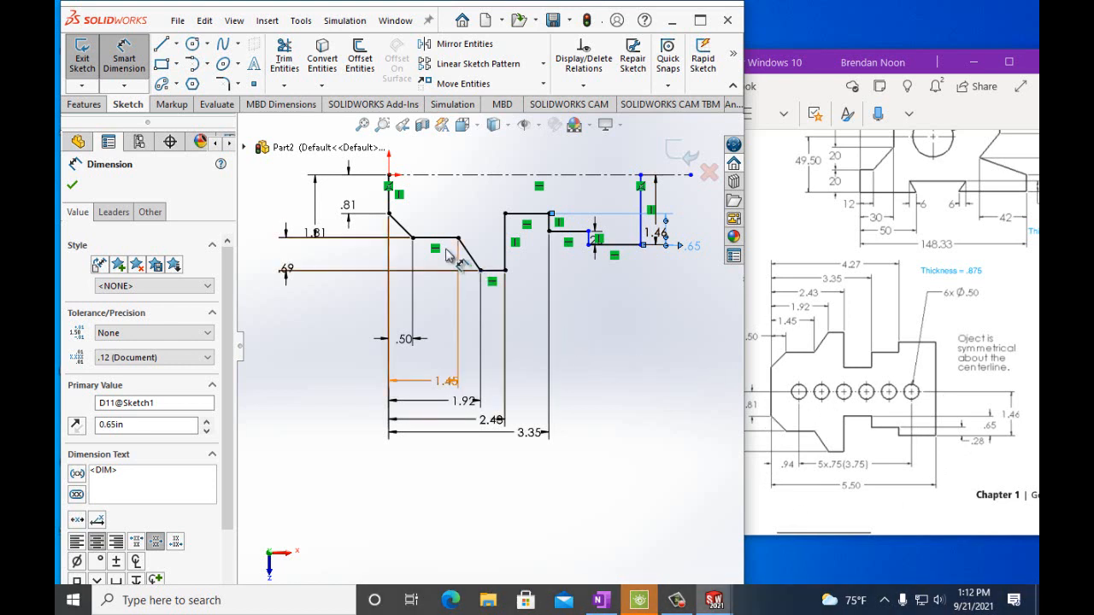
# Step: Dimension the horizontal distance between the profile's two end vertical lines as 5.50 in
pyautogui.click(391, 208)
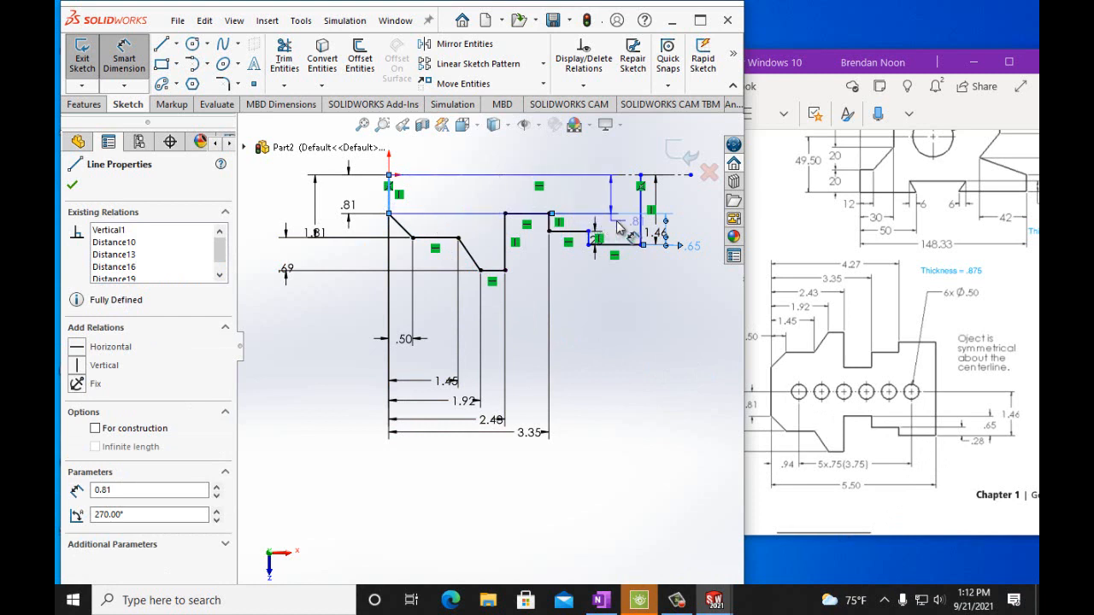
pyautogui.click(643, 218)
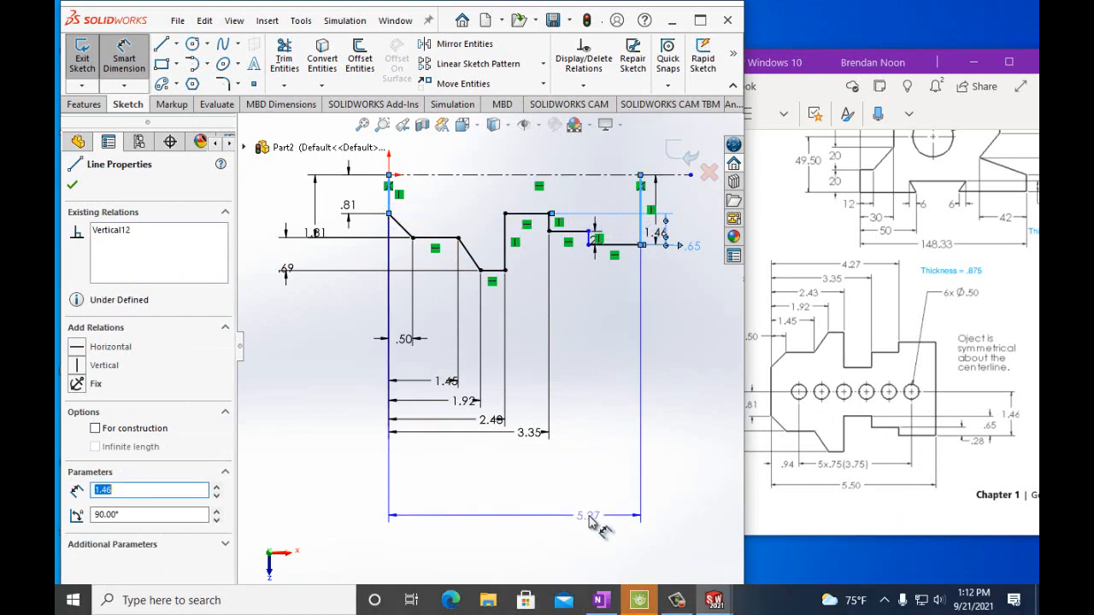
pyautogui.click(598, 516)
pyautogui.write('5.50in')
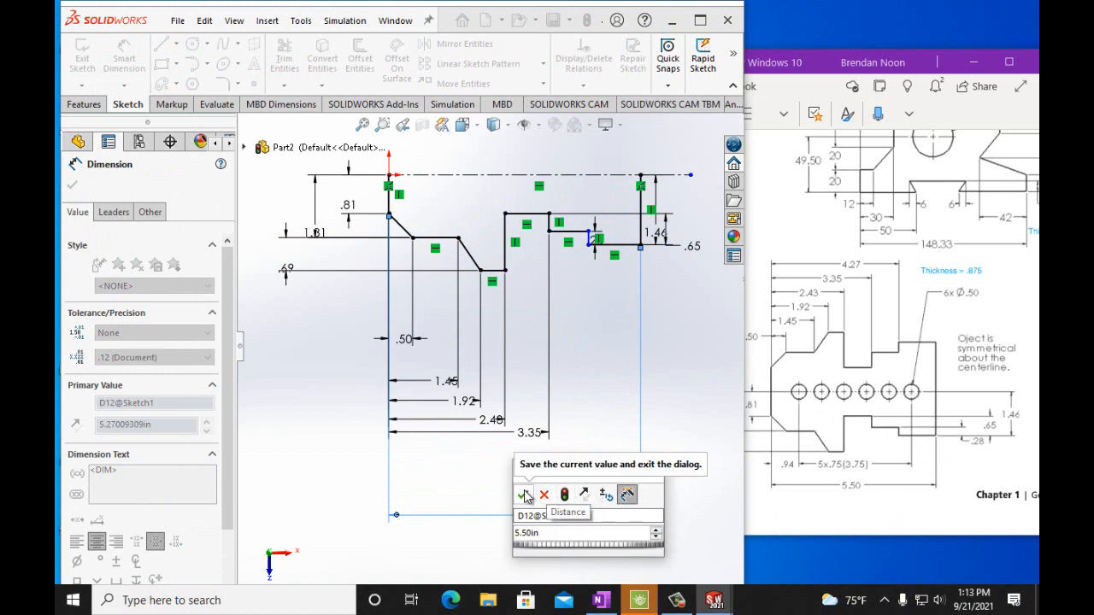
pyautogui.click(524, 496)
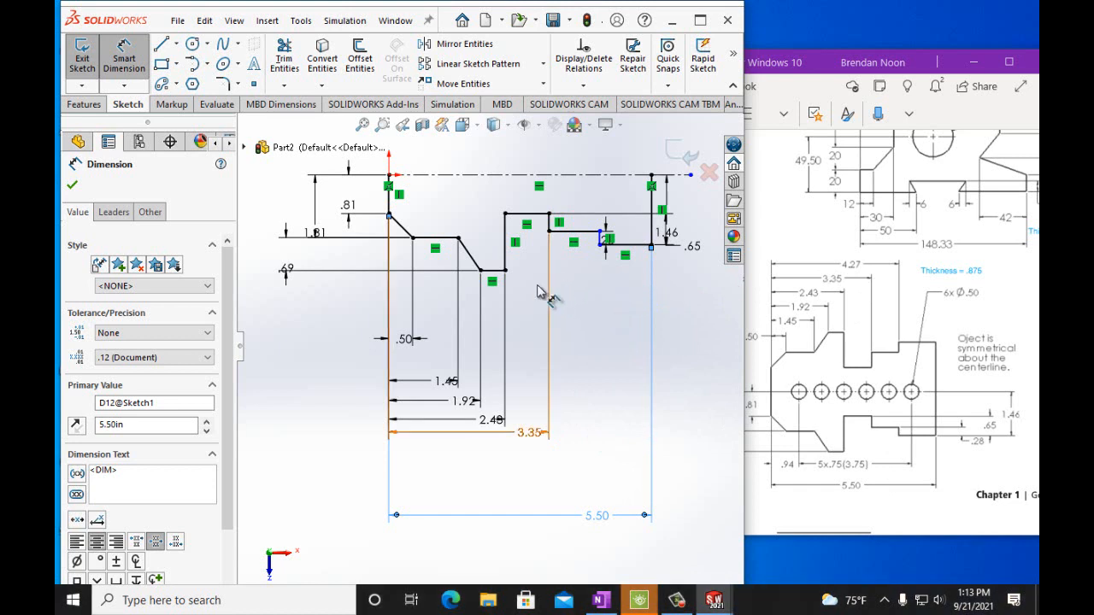
# Step: Dimension the distance from the vertical line at the origin to the short 0.28 in step line as 4.27 in and exit Smart Dimension
pyautogui.click(394, 210)
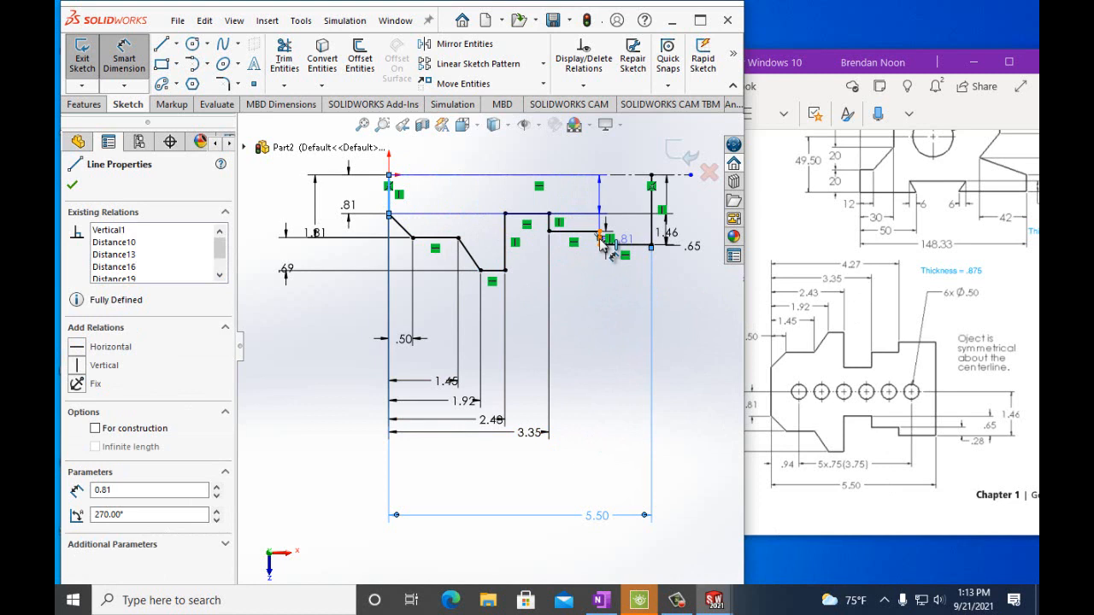
pyautogui.scroll(-2, 607, 243)
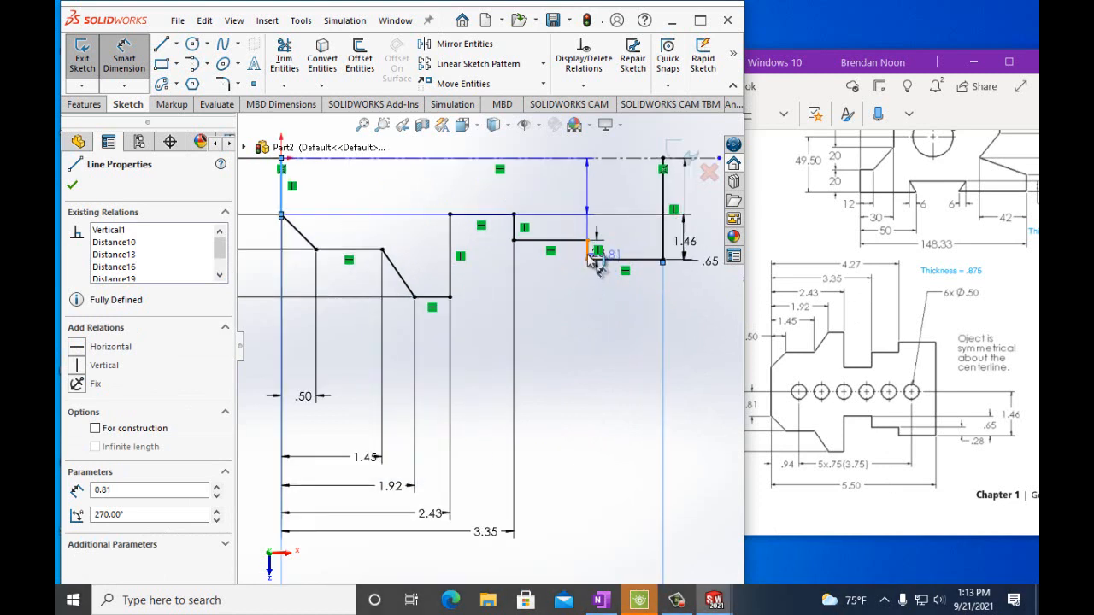
pyautogui.click(589, 254)
pyautogui.click(565, 556)
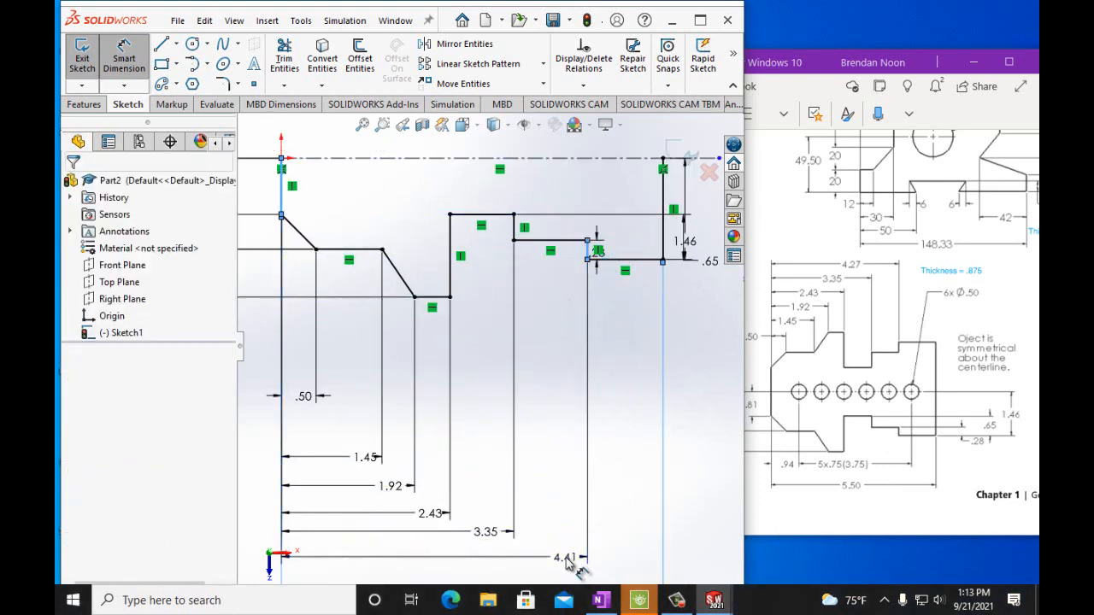
pyautogui.write('4.27in')
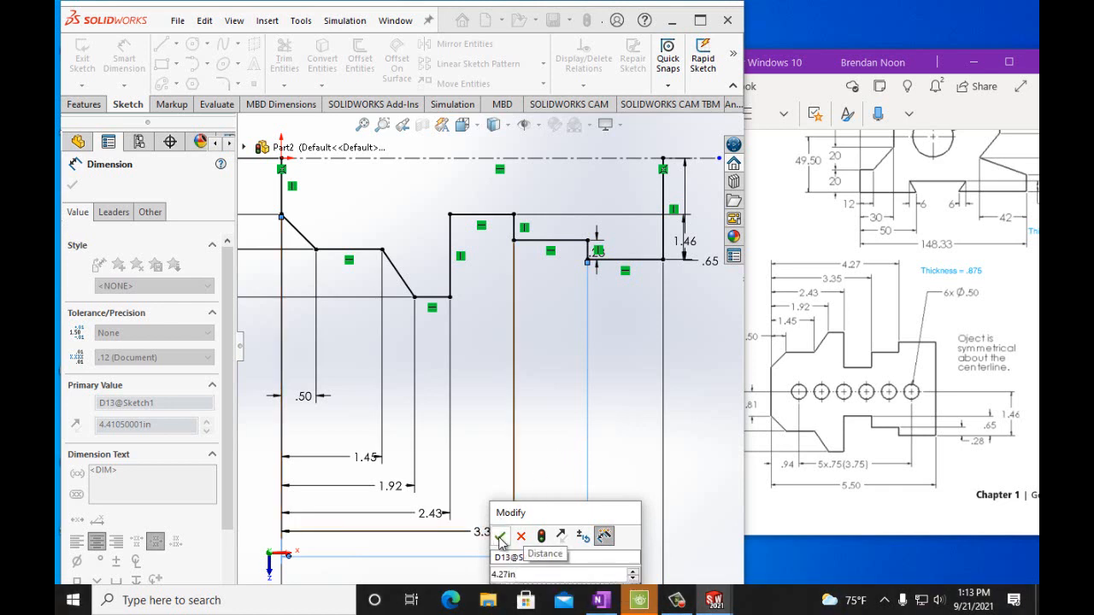
pyautogui.click(500, 537)
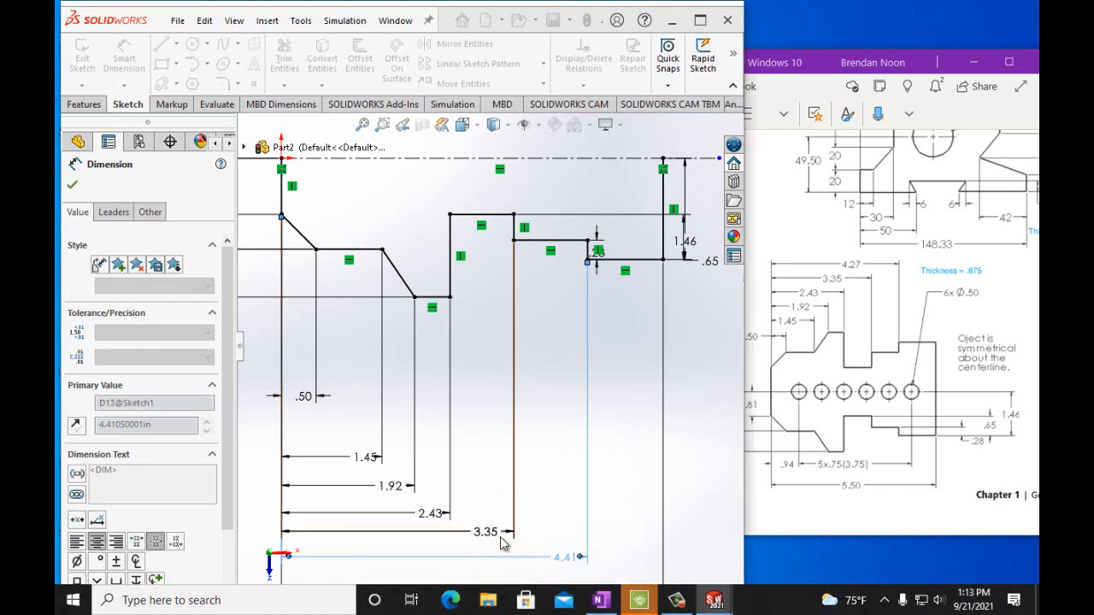
pyautogui.scroll(2, 511, 372)
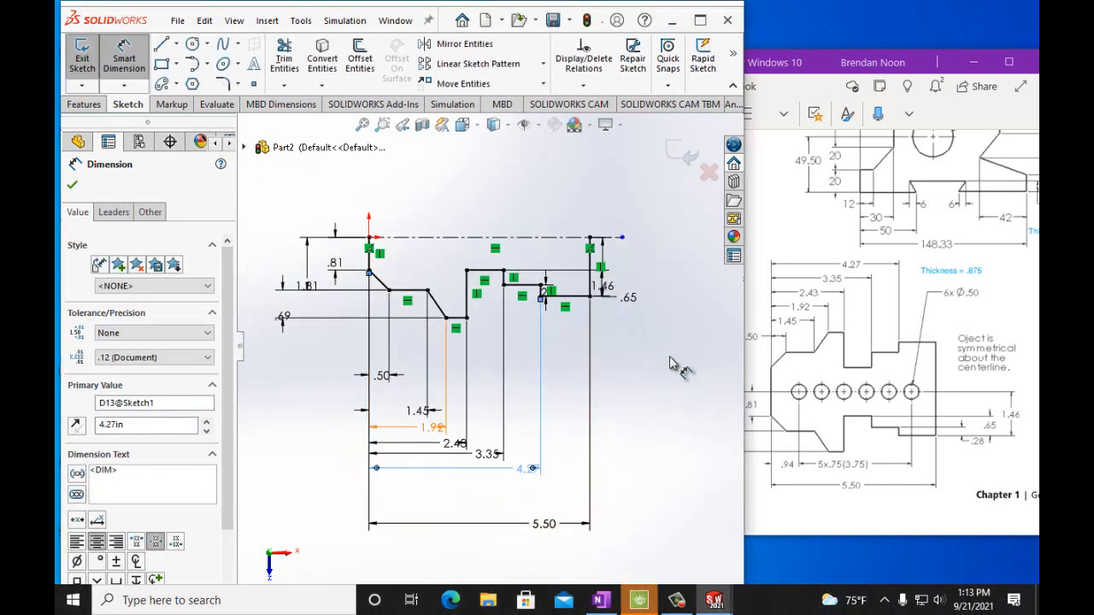
pyautogui.click(117, 75)
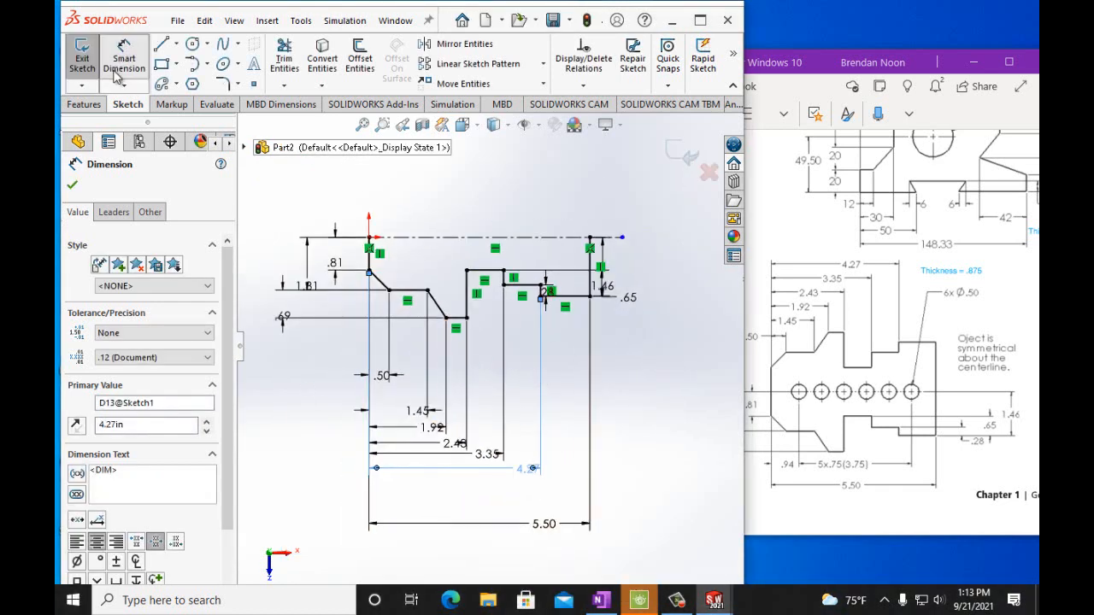
pyautogui.click(654, 354)
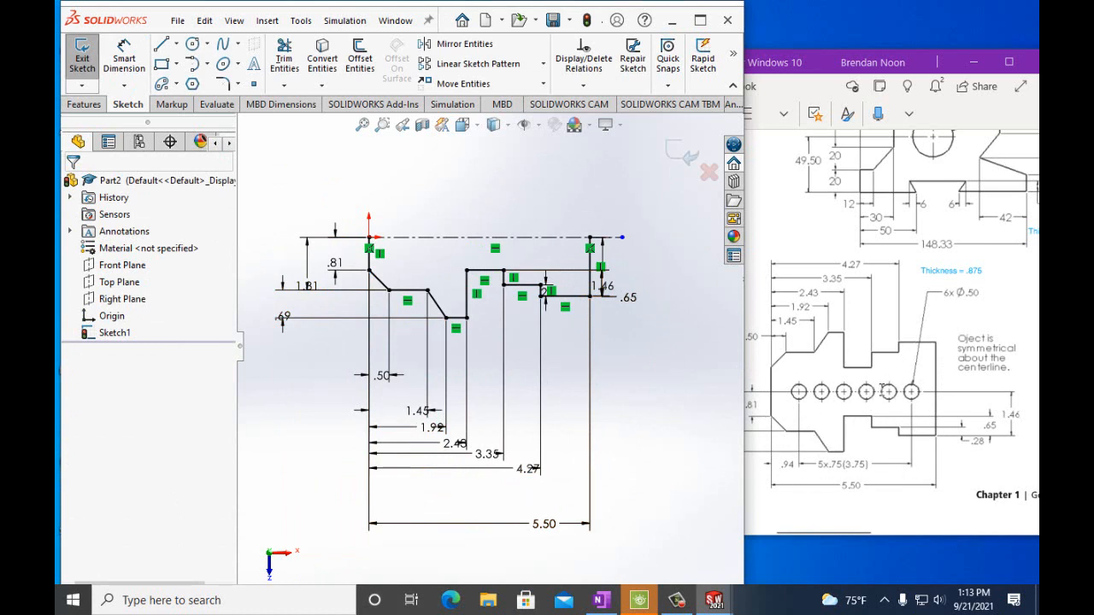
# Step: Mirror all the solid lines of the half profile about the horizontal centerline with Mirror Entities, keeping the originals
pyautogui.scroll(3, 478, 197)
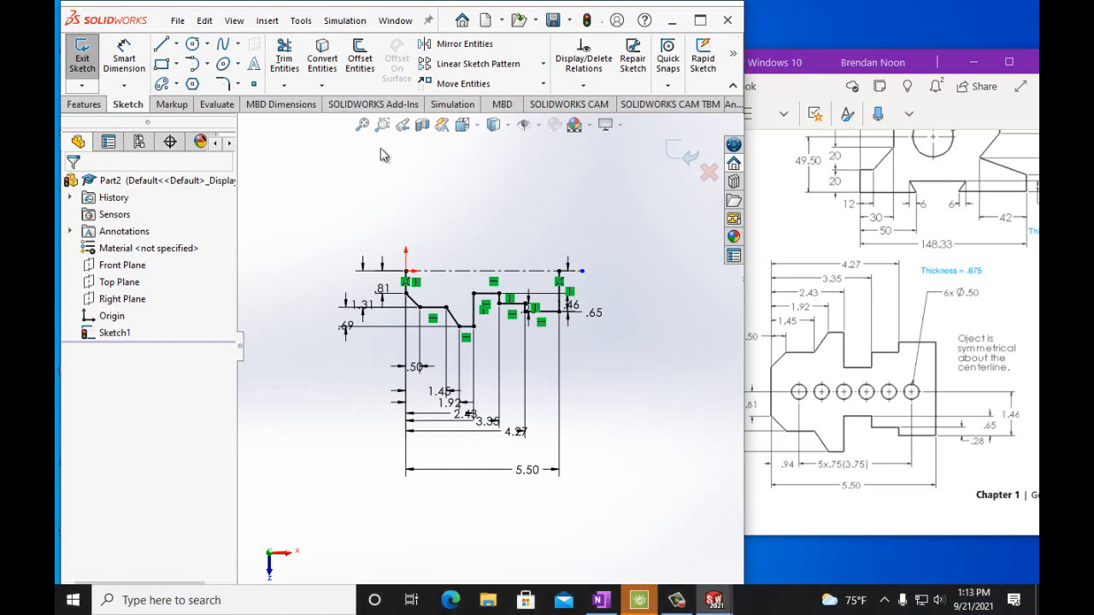
pyautogui.click(454, 47)
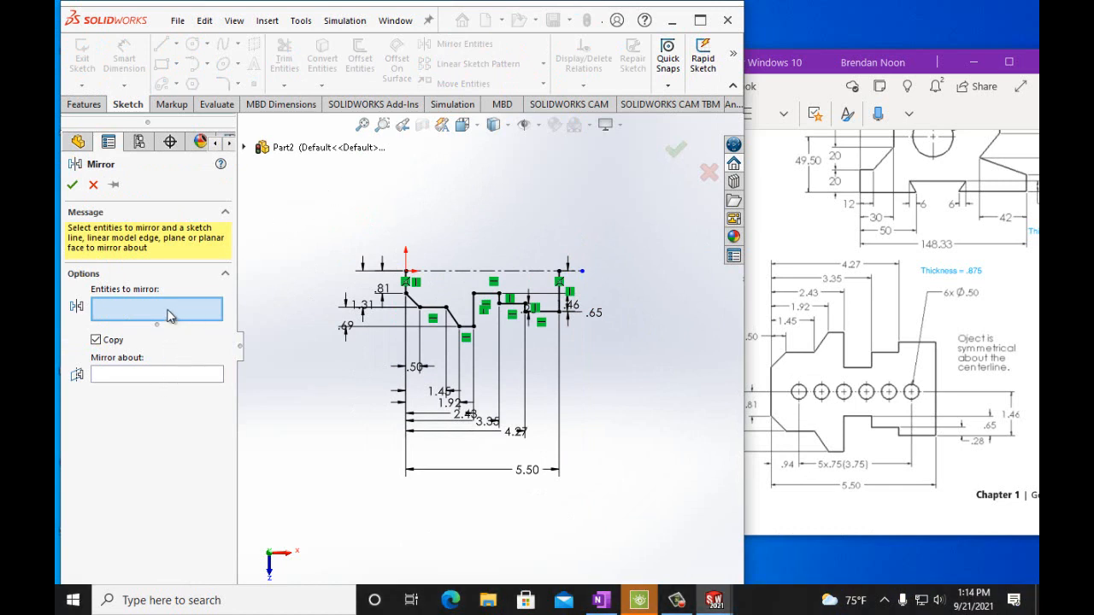
pyautogui.click(565, 305)
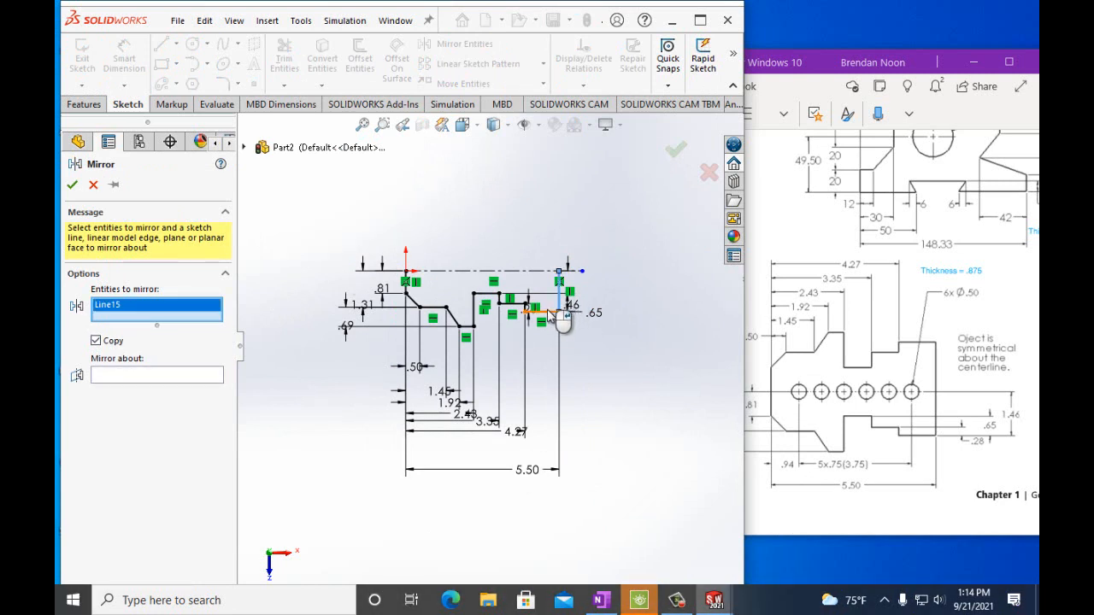
pyautogui.click(551, 310)
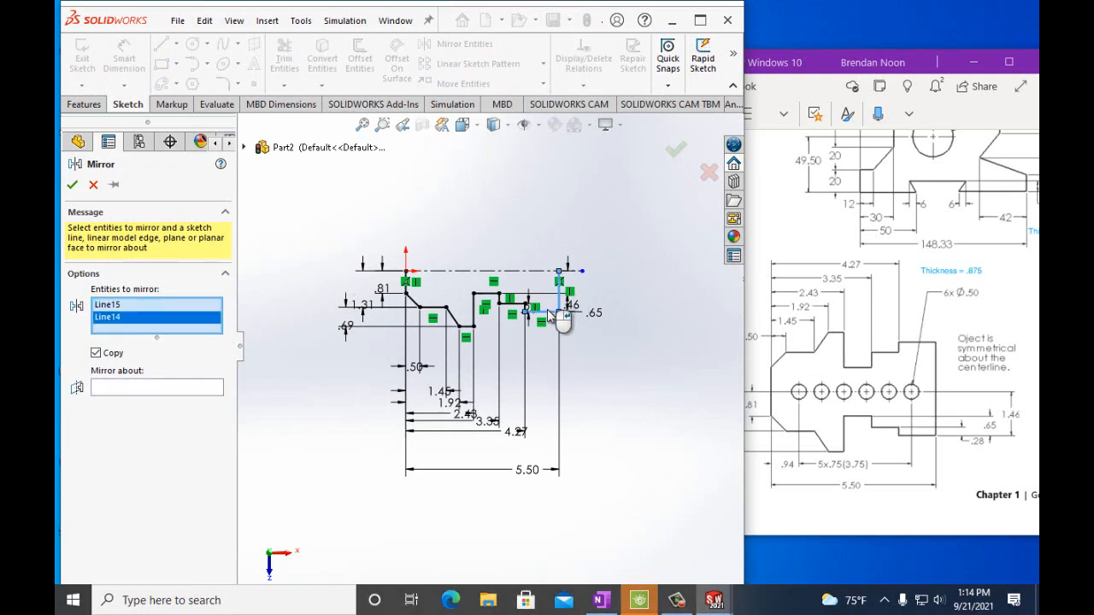
pyautogui.click(414, 300)
pyautogui.click(428, 306)
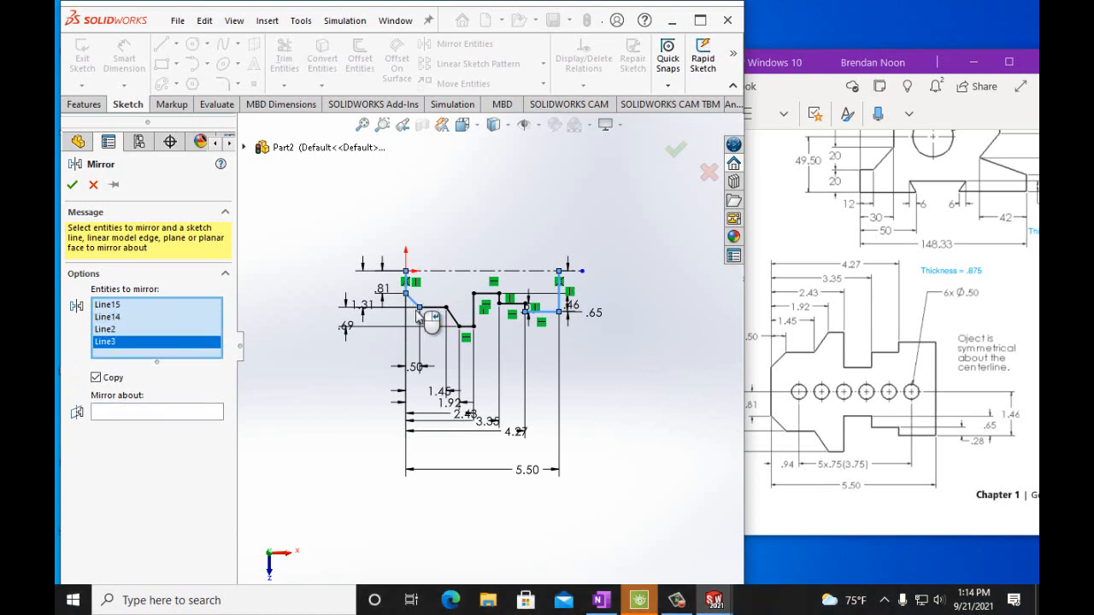
pyautogui.click(444, 310)
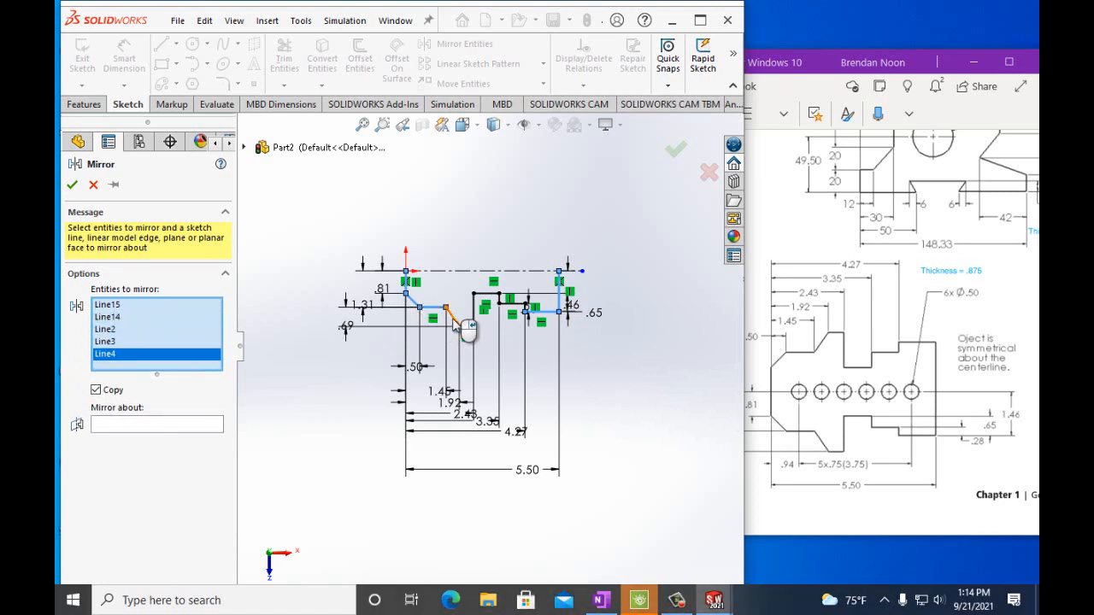
pyautogui.click(453, 317)
pyautogui.click(466, 327)
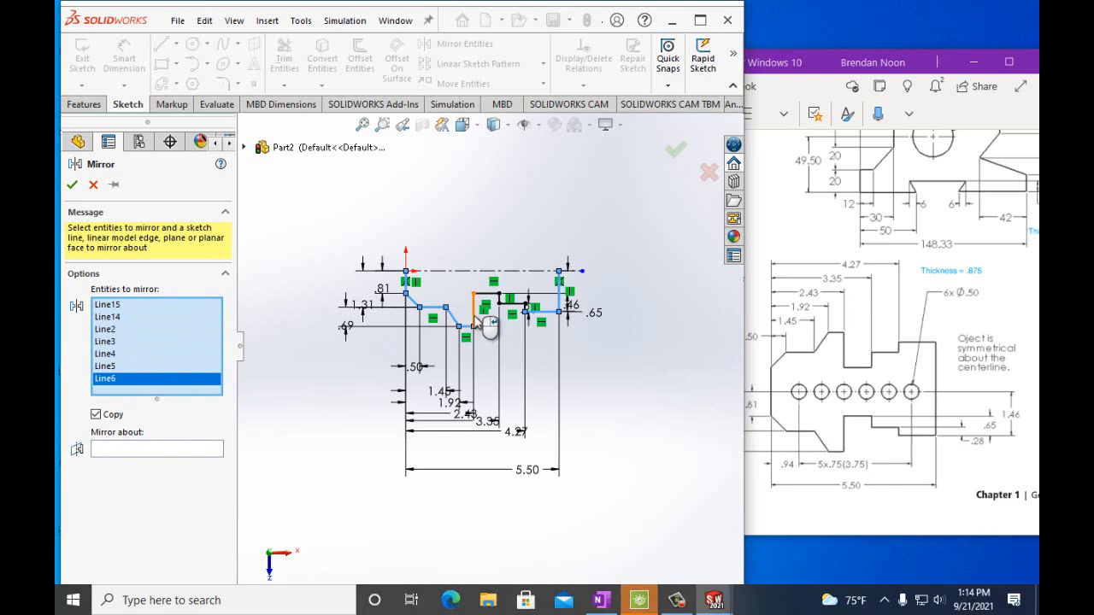
pyautogui.click(473, 313)
pyautogui.click(485, 294)
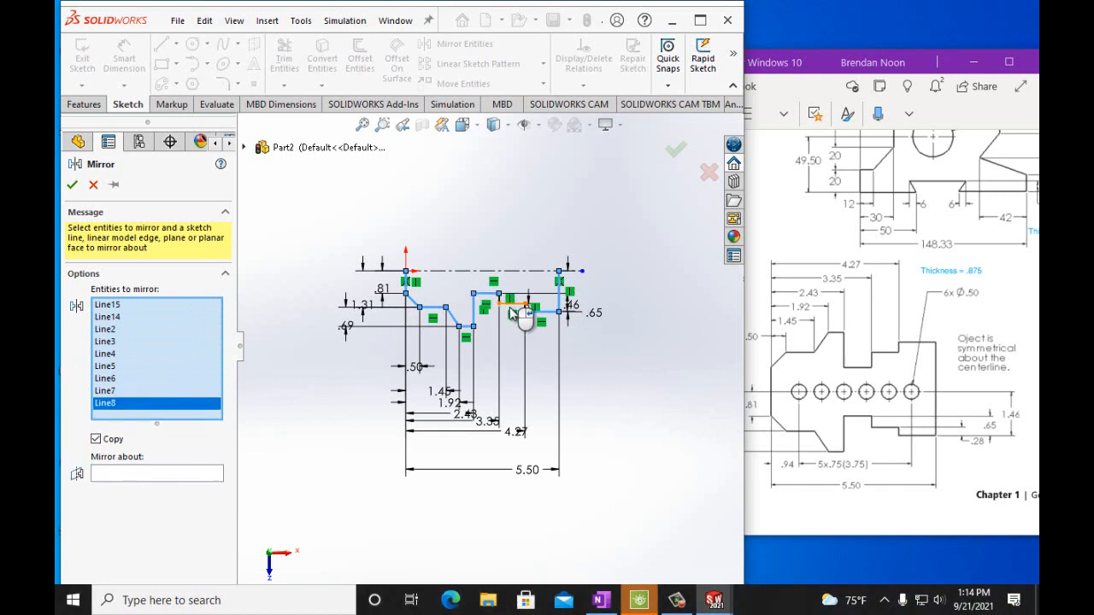
pyautogui.click(504, 306)
pyautogui.scroll(-2, 506, 306)
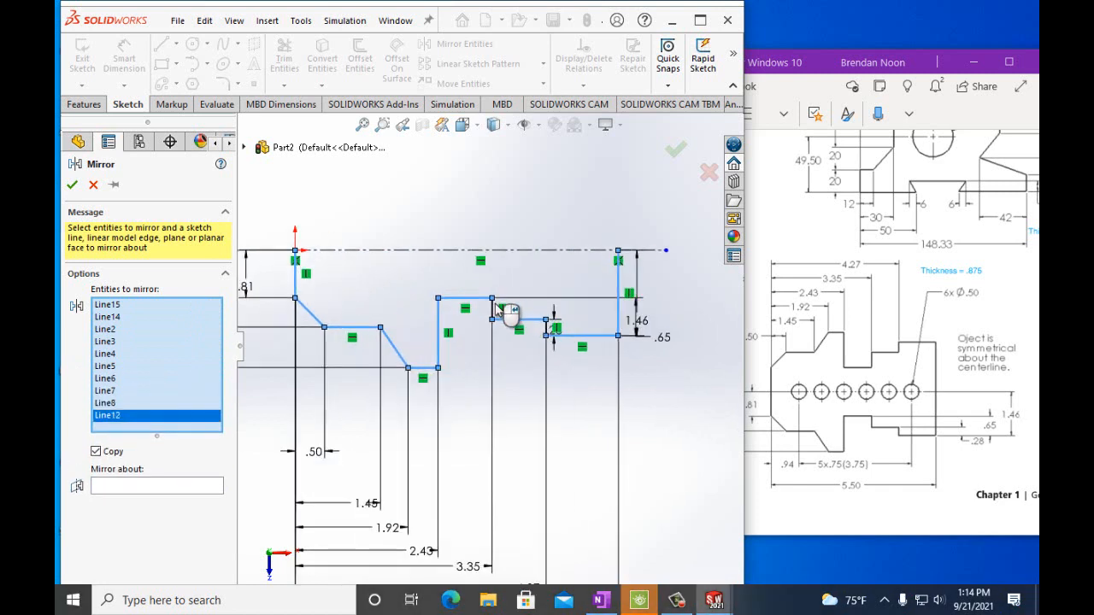
pyautogui.click(543, 326)
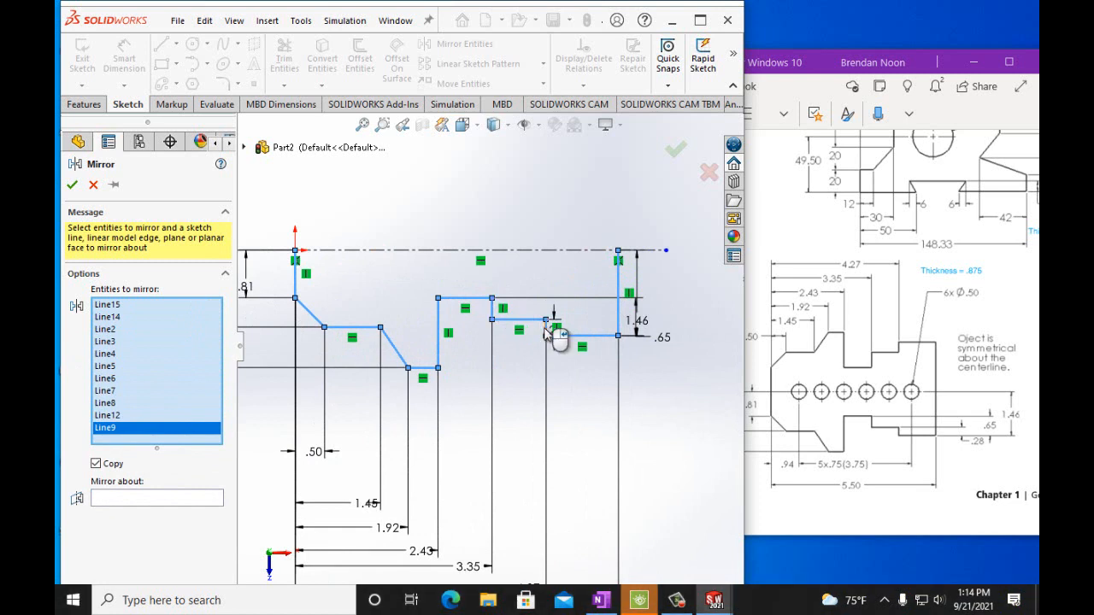
pyautogui.click(552, 325)
pyautogui.scroll(2, 472, 334)
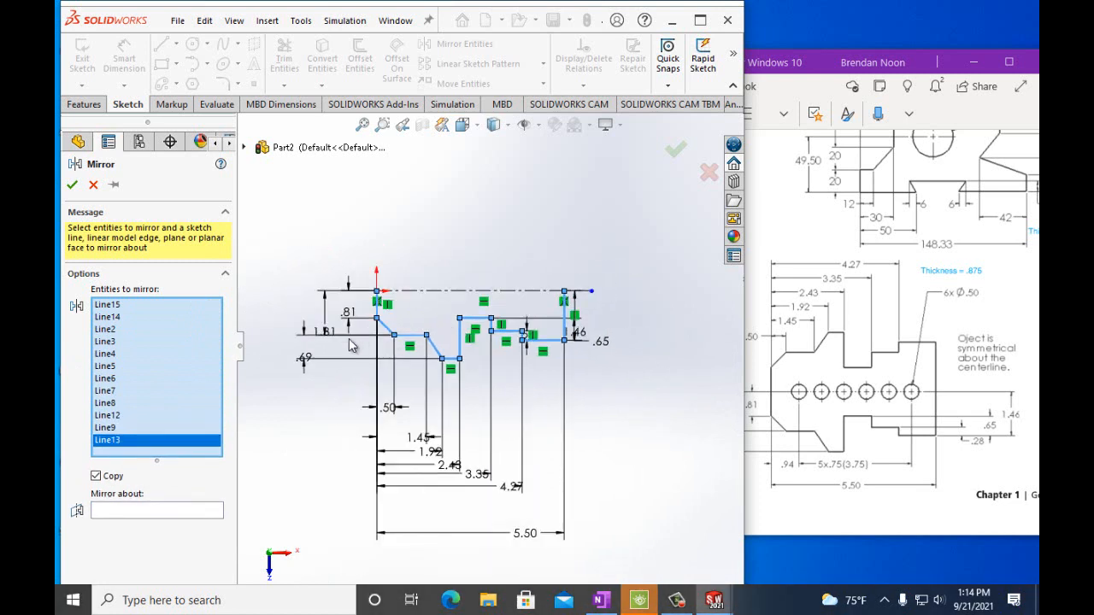
pyautogui.click(189, 511)
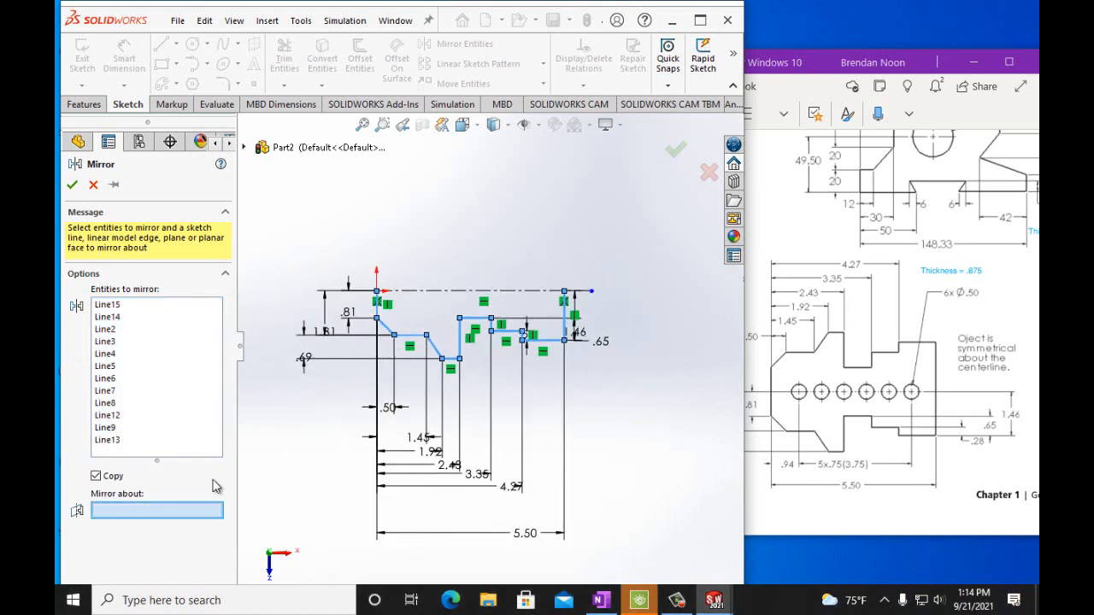
pyautogui.click(422, 292)
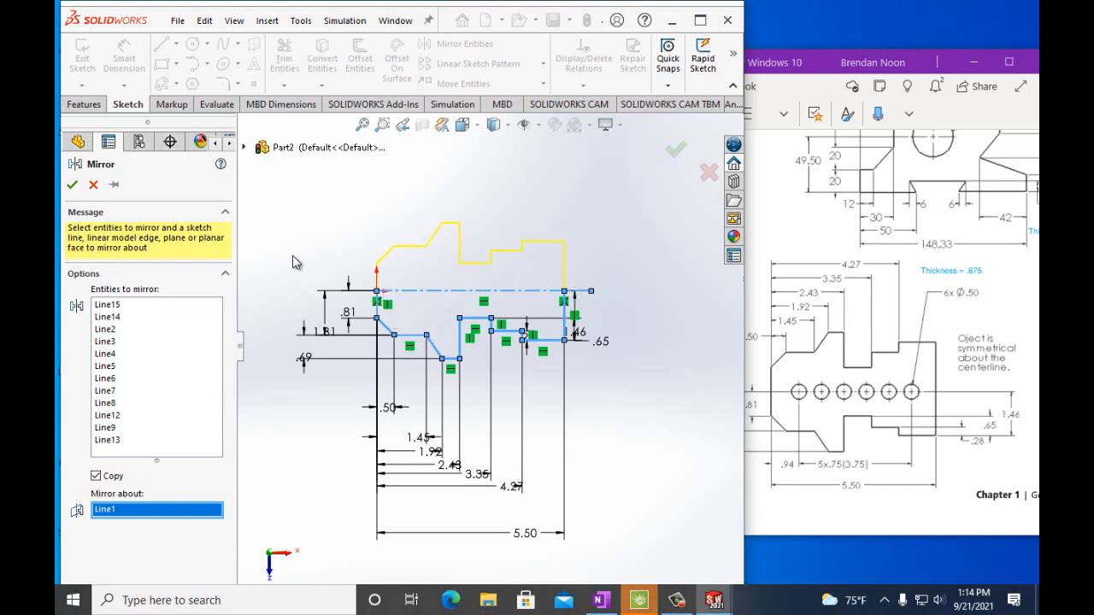
pyautogui.click(72, 185)
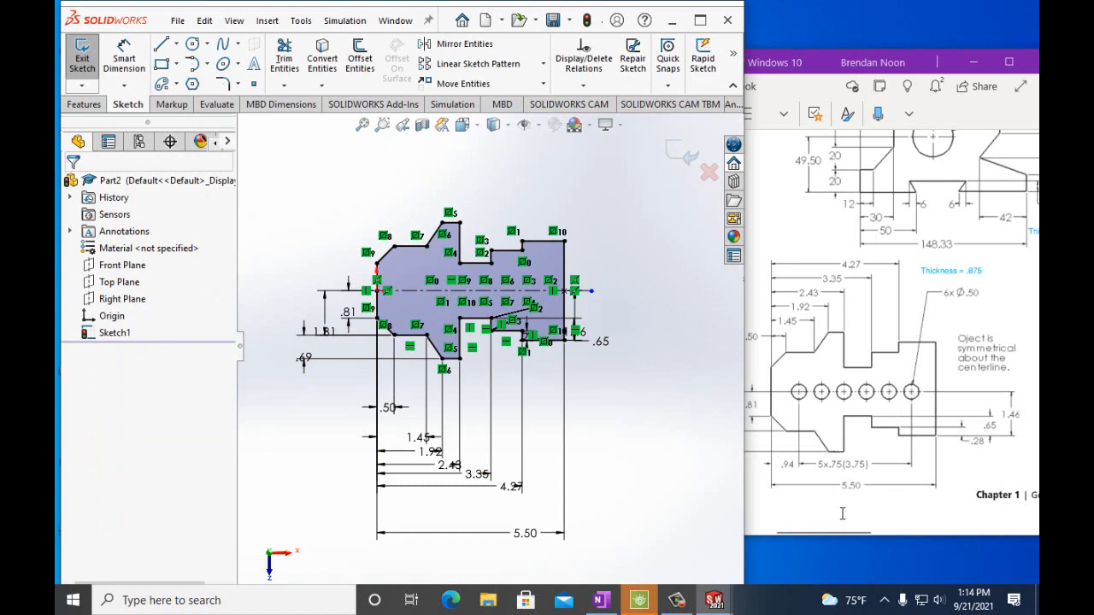
# Step: Check the hole callout and hole spacing on the reference drawing in OneNote, returning to SOLIDWORKS
pyautogui.moveTo(830, 530); pyautogui.dragTo(829, 531)
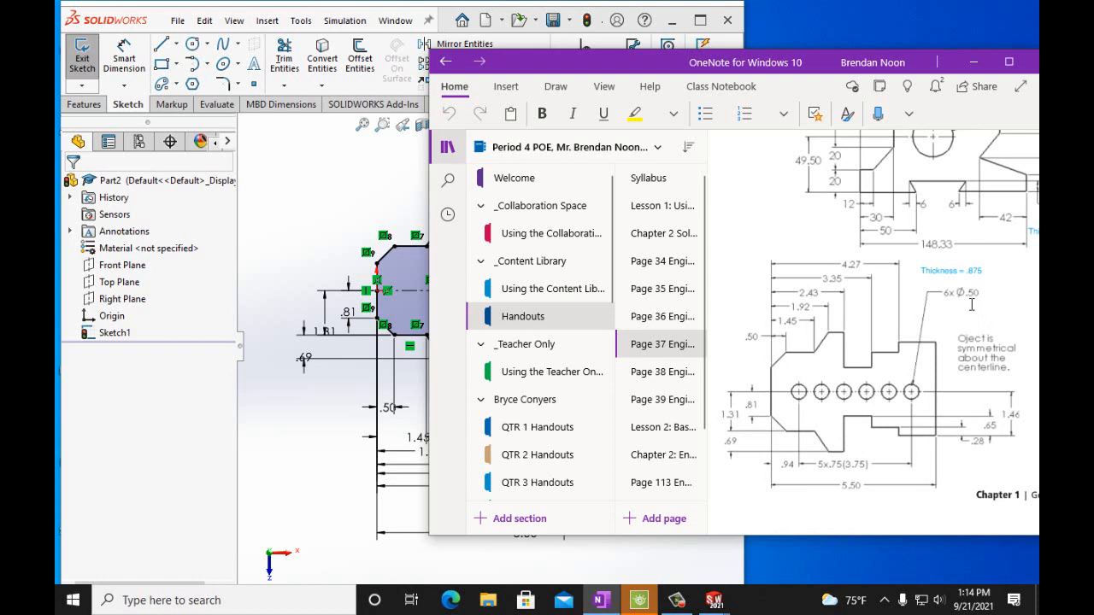
pyautogui.hotkey('alt', 'Tab')
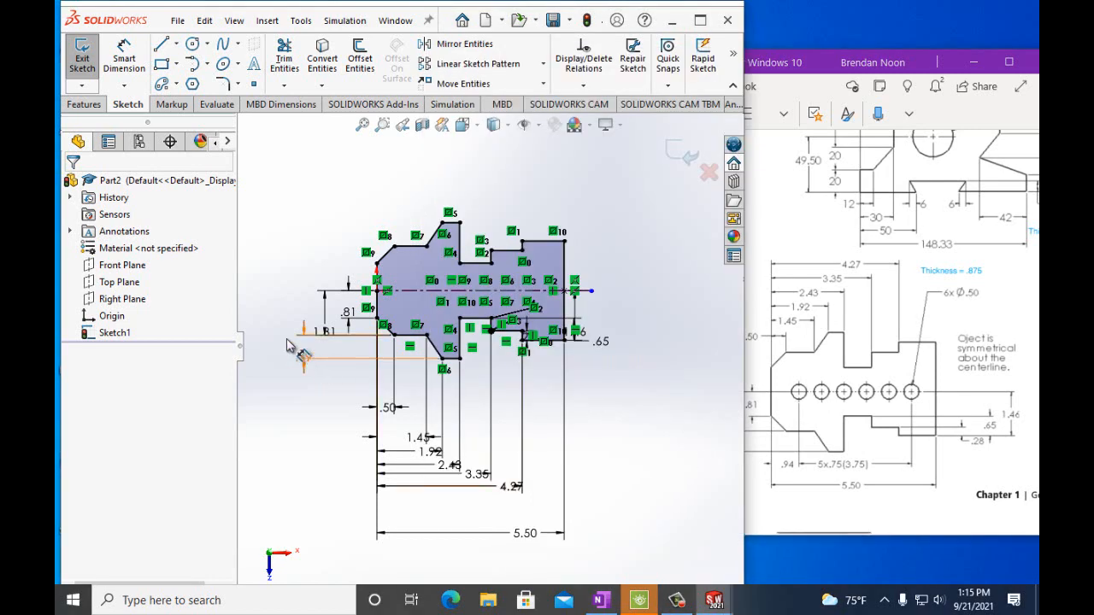
# Step: Sketch a circle of about 0.17 in radius centred on the horizontal centerline, near the vertical line at the origin
pyautogui.click(193, 45)
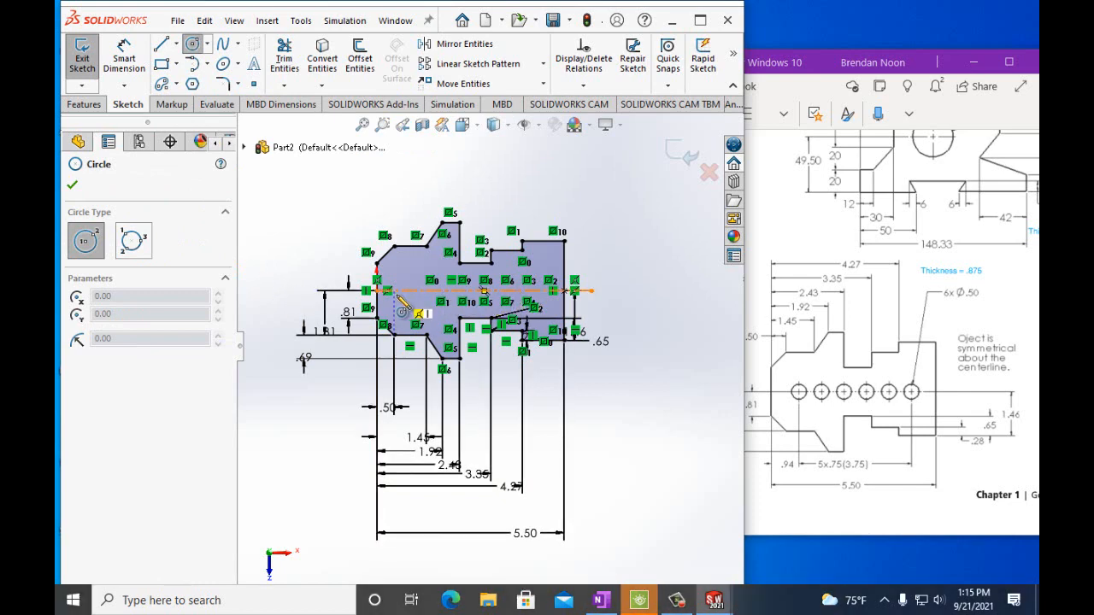
pyautogui.scroll(-3, 419, 304)
pyautogui.scroll(-2, 448, 305)
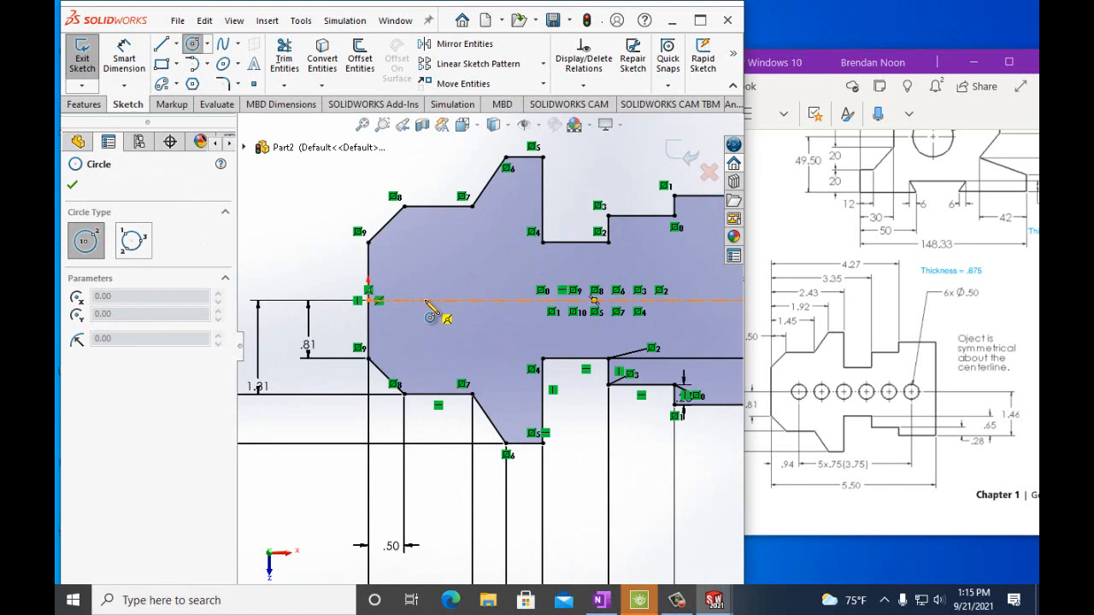
pyautogui.click(425, 300)
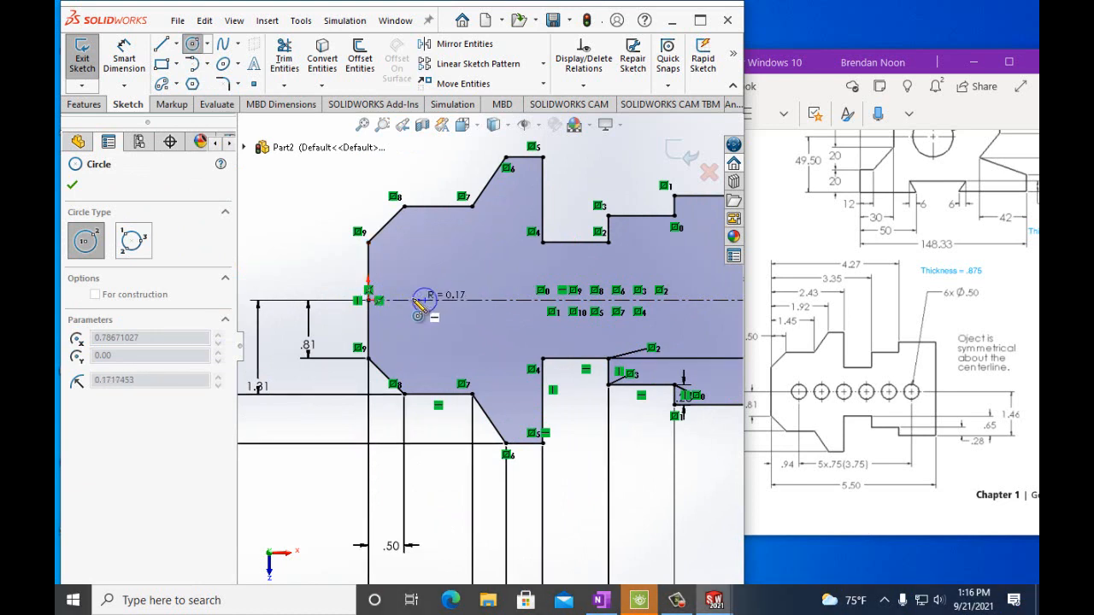
pyautogui.click(418, 305)
# Step: Dimension the circle's diameter as 0.50 in
pyautogui.click(124, 58)
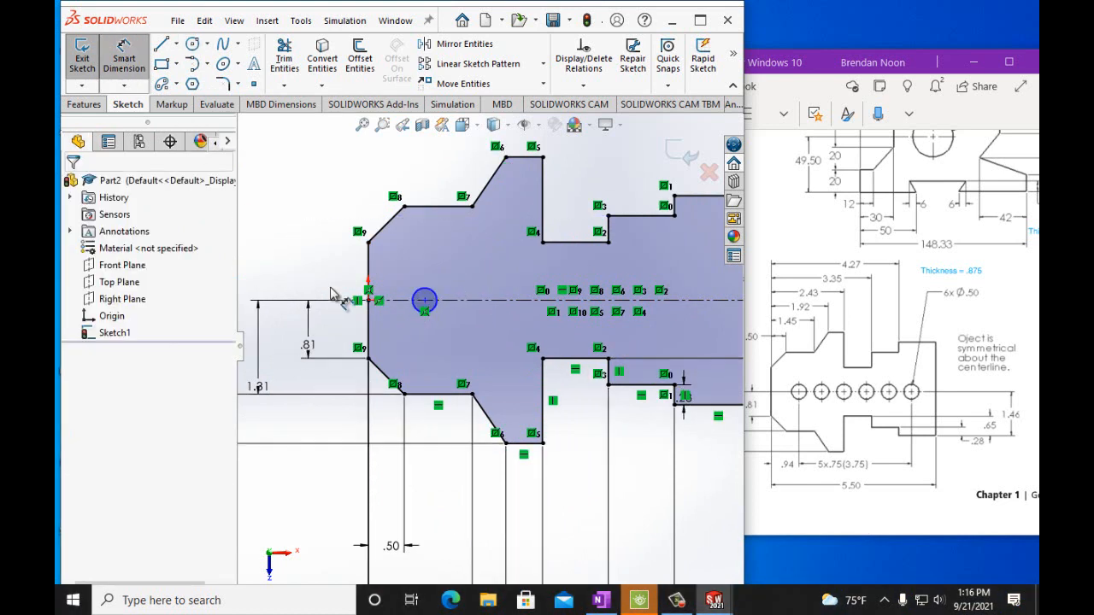
pyautogui.click(420, 303)
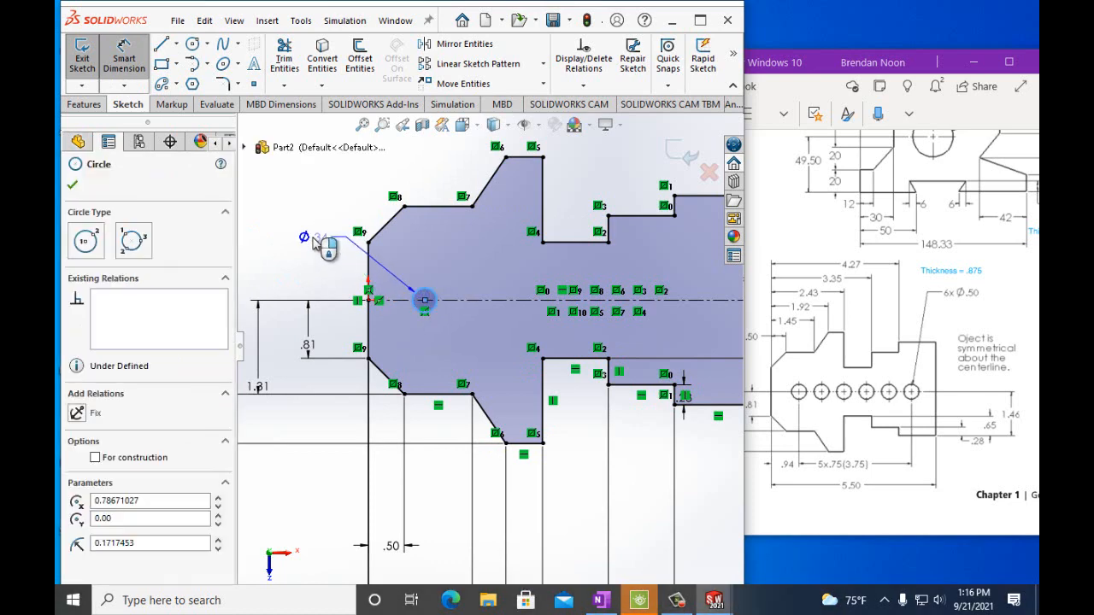
pyautogui.click(316, 244)
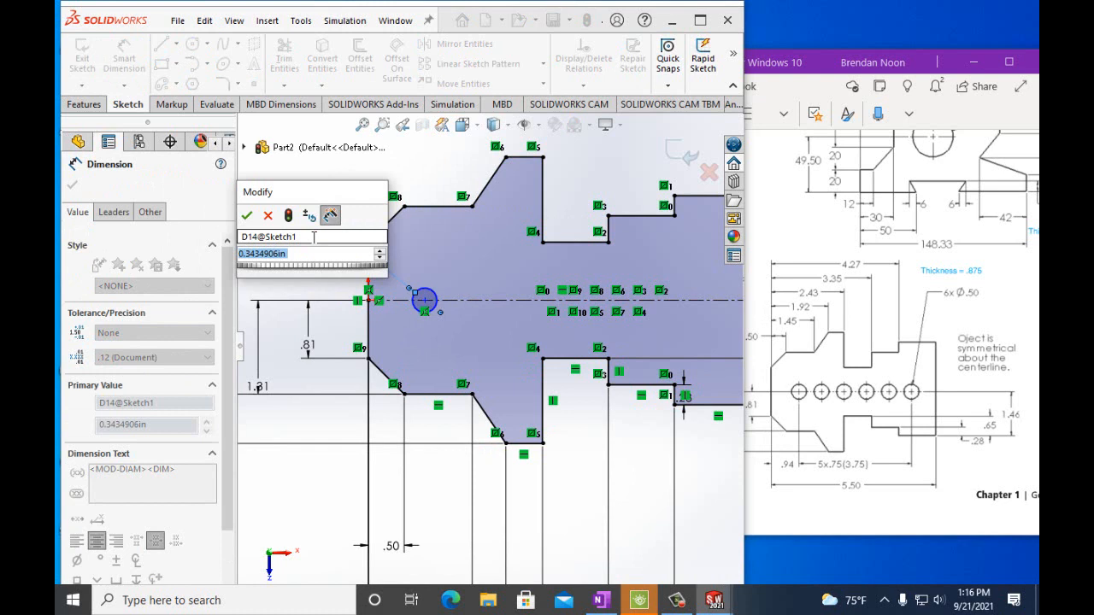
pyautogui.write('0.')
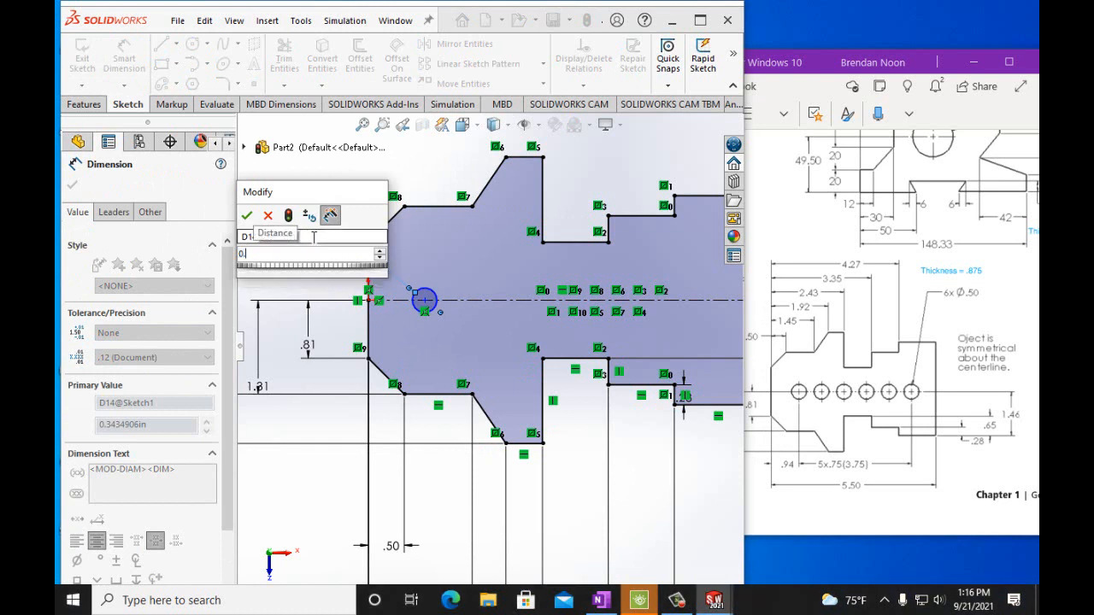
pyautogui.write('50in')
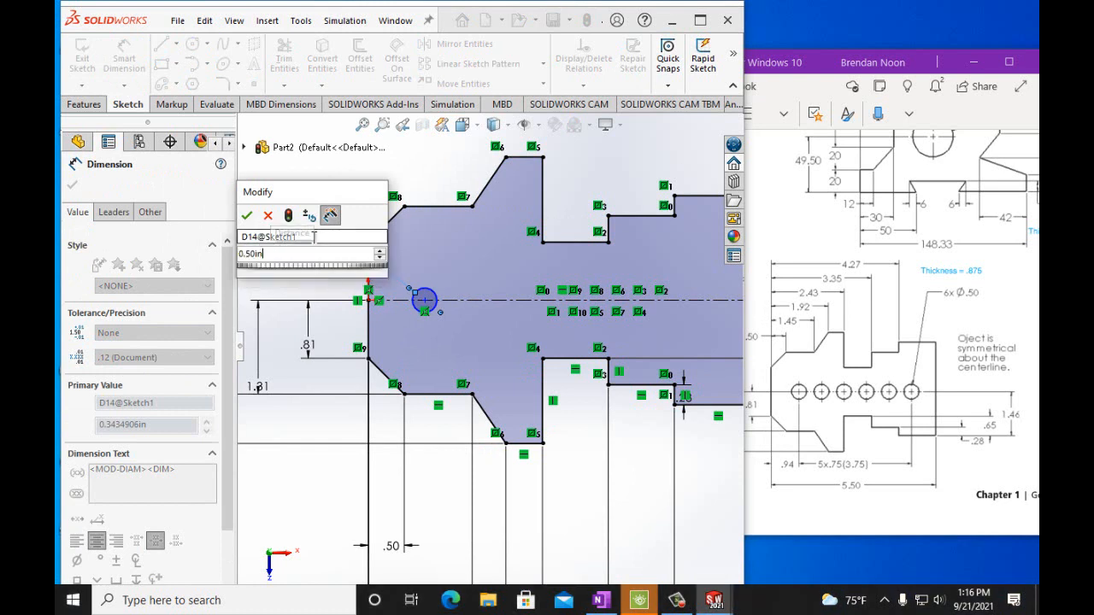
pyautogui.click(247, 217)
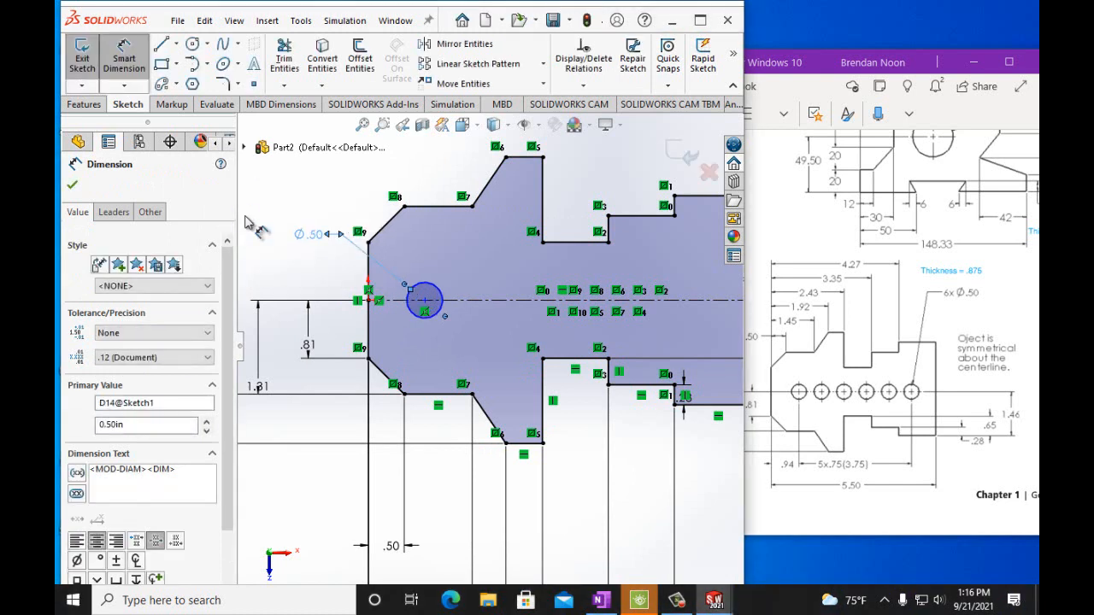
# Step: Dimension the distance from the vertical line at the origin to the circle's center as 0.94 in and exit Smart Dimension
pyautogui.click(368, 335)
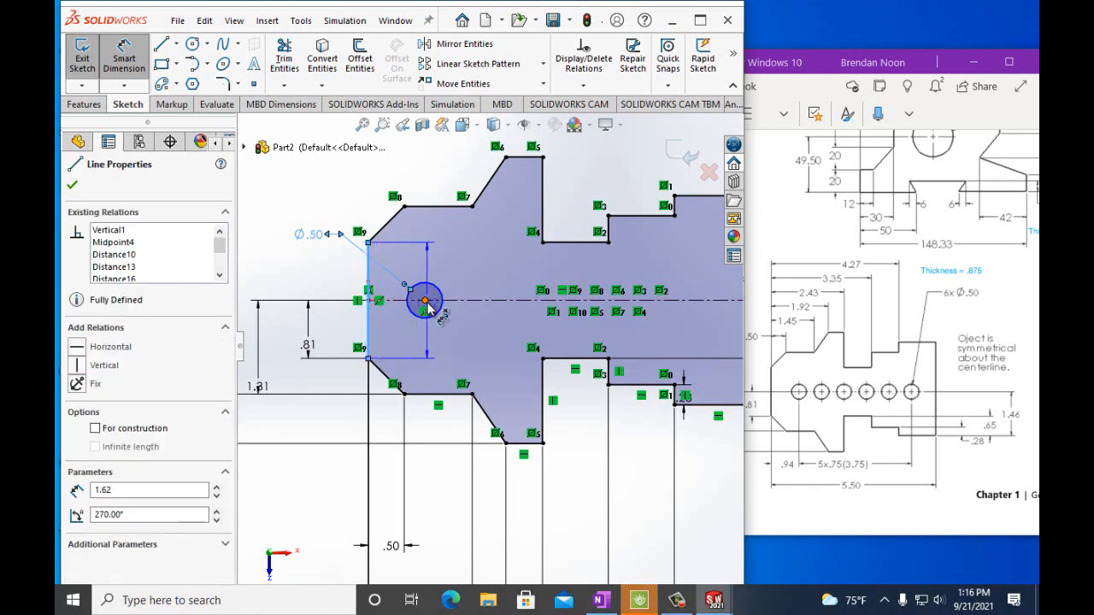
pyautogui.click(425, 301)
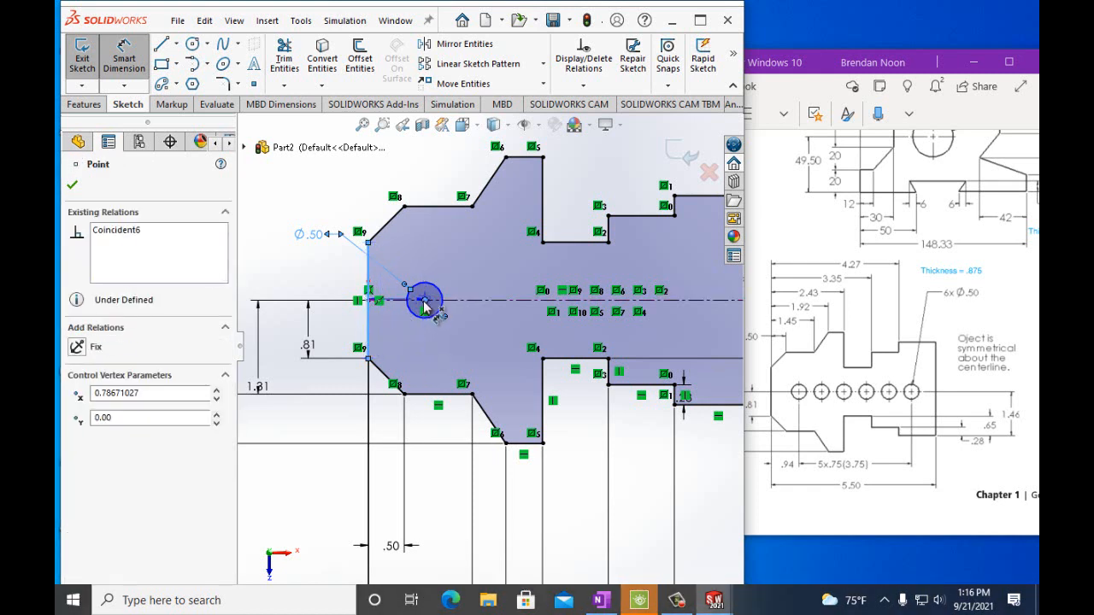
pyautogui.click(416, 346)
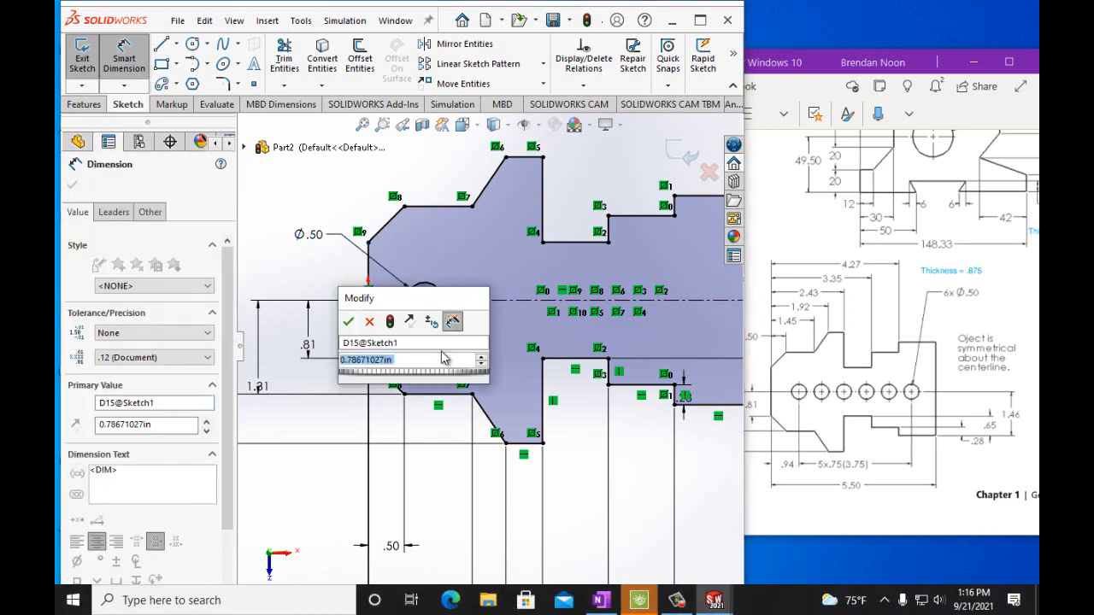
pyautogui.write('0')
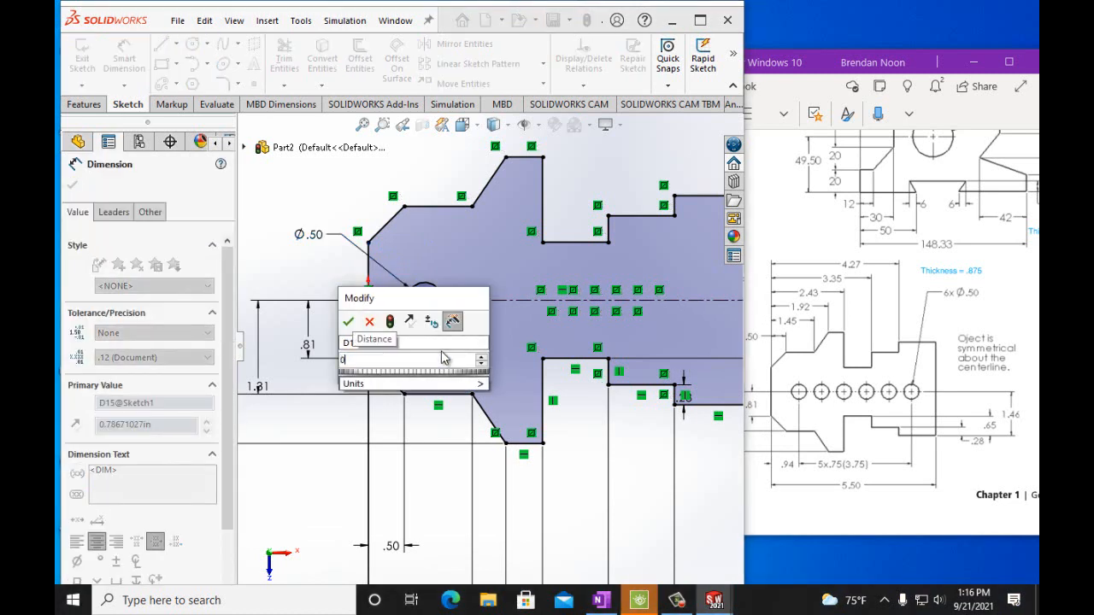
pyautogui.write('.94in')
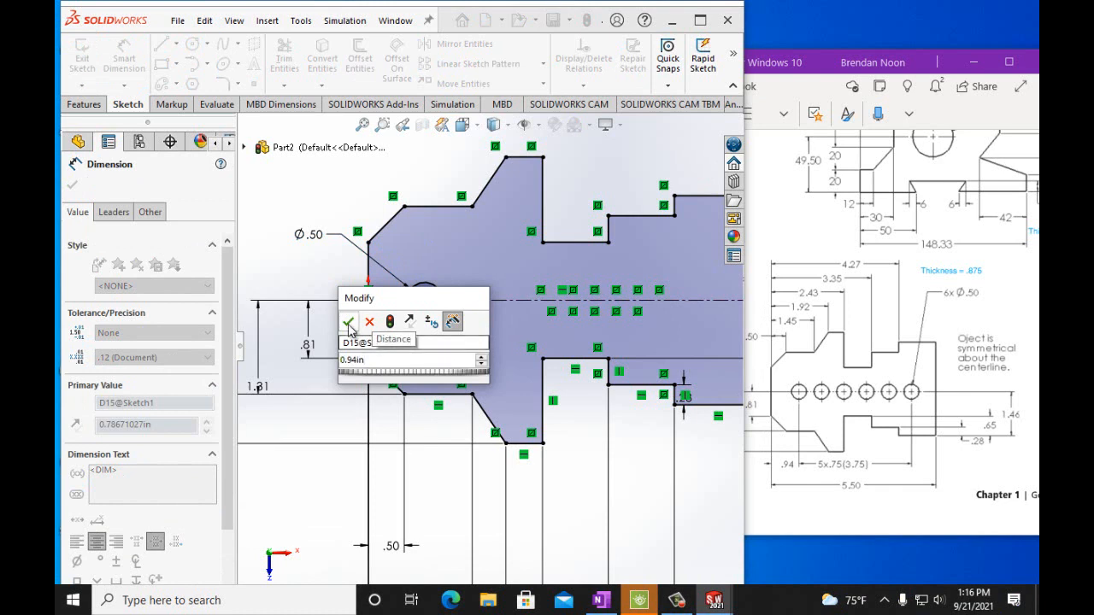
pyautogui.click(349, 323)
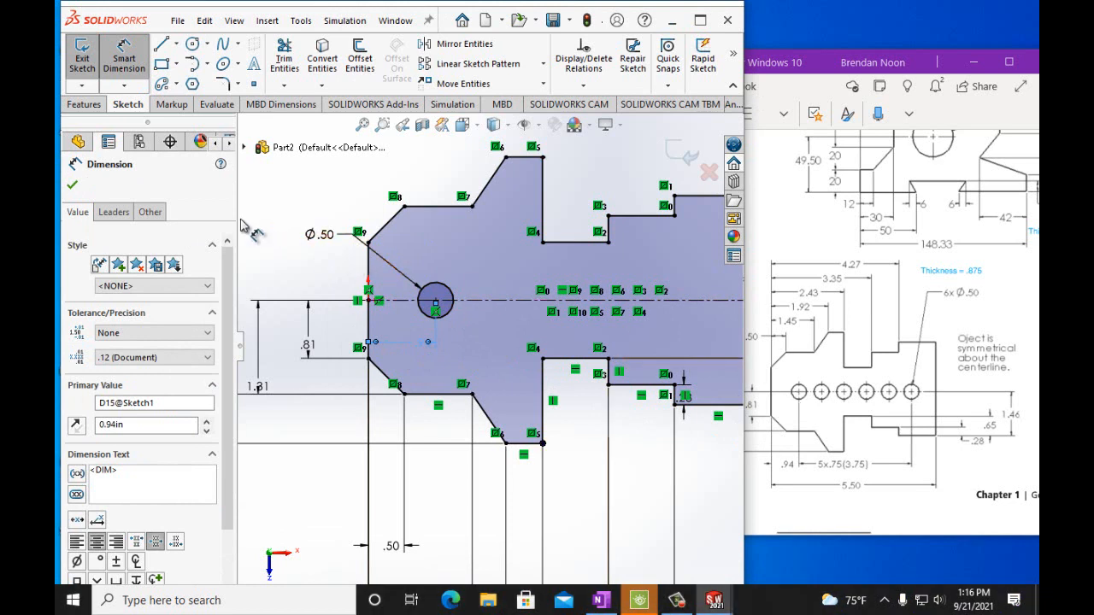
pyautogui.click(74, 184)
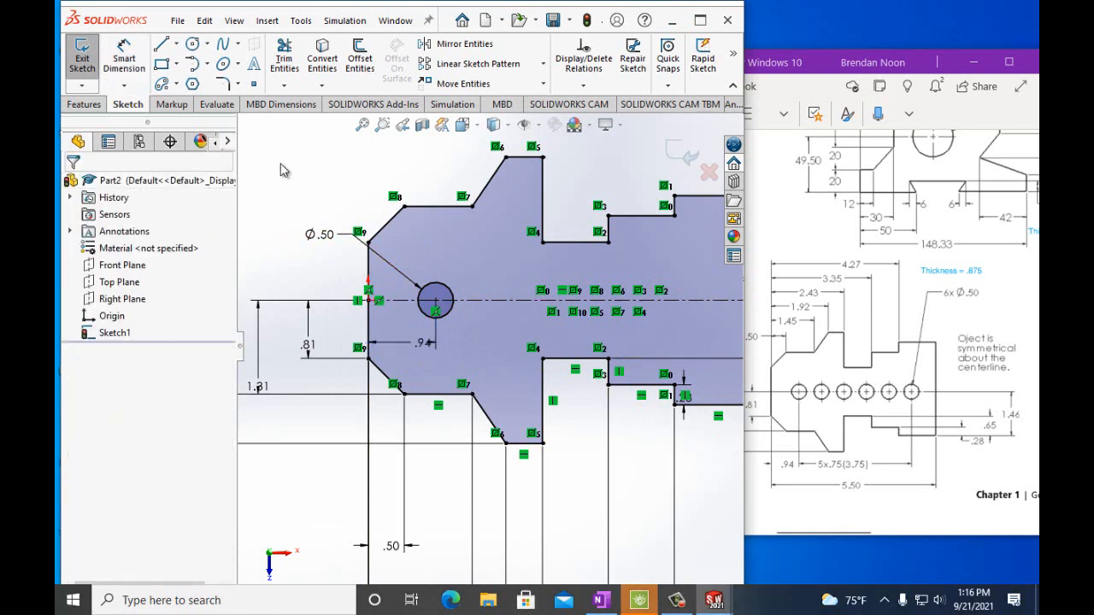
# Step: Start a Linear Sketch Pattern of the 0.50 in circle along the X-axis with 5 instances
pyautogui.click(466, 73)
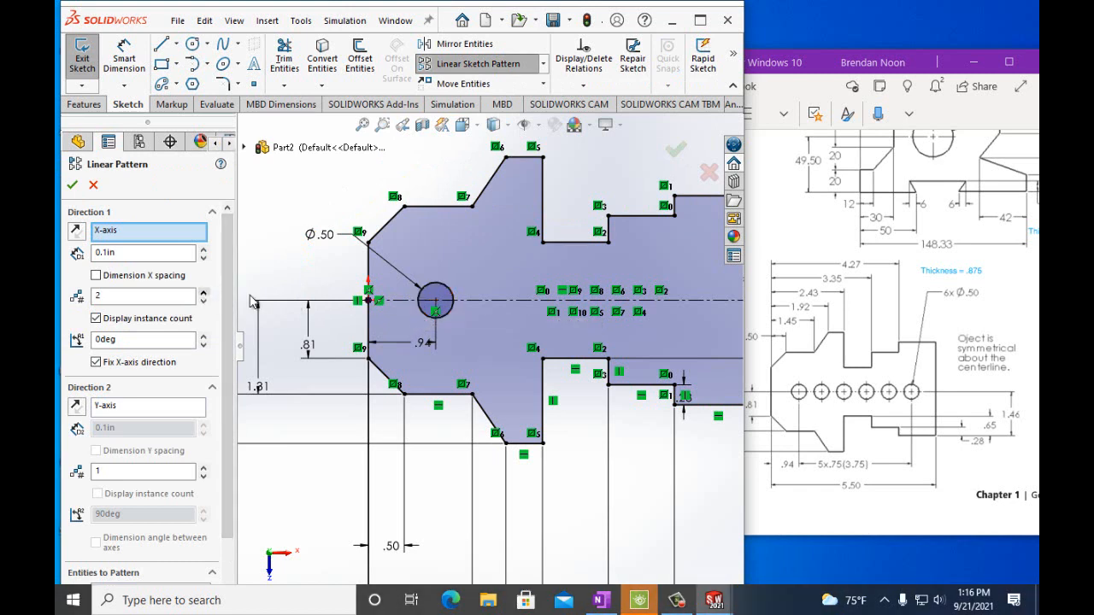
pyautogui.click(420, 299)
pyautogui.click(204, 292)
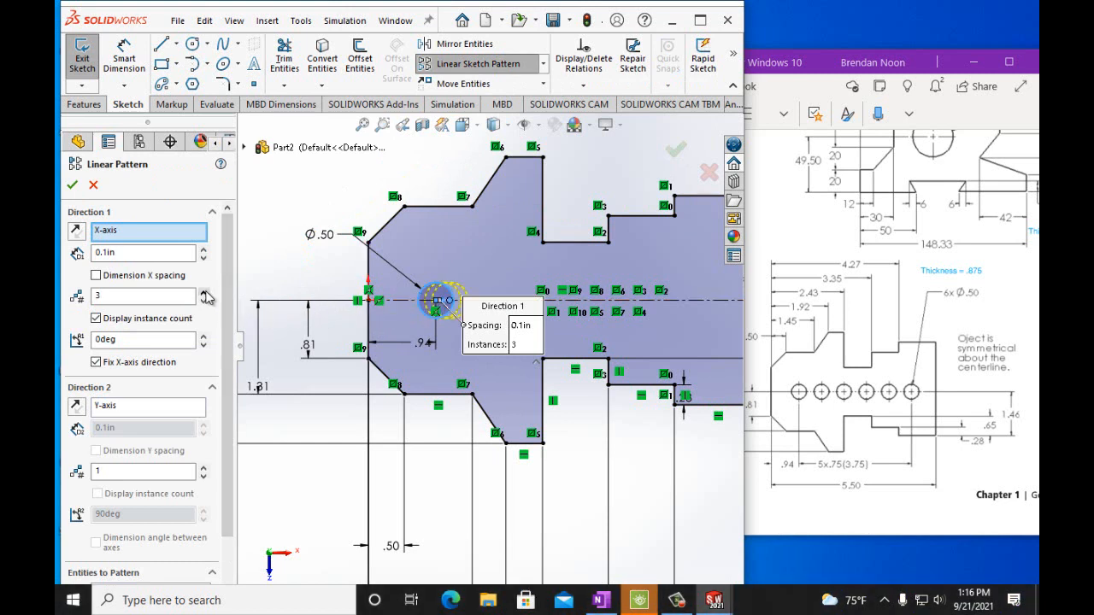
pyautogui.click(205, 293)
pyautogui.click(204, 292)
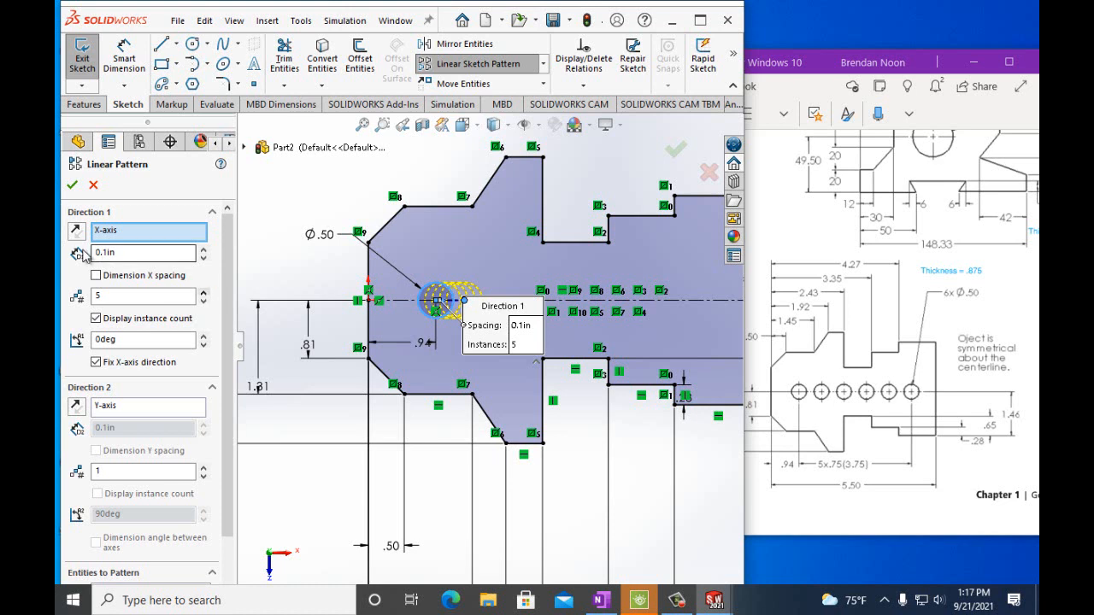
# Step: Set the X-axis spacing of the circle pattern to 3.75 in
pyautogui.moveTo(119, 253); pyautogui.dragTo(77, 258)
pyautogui.write('3.75')
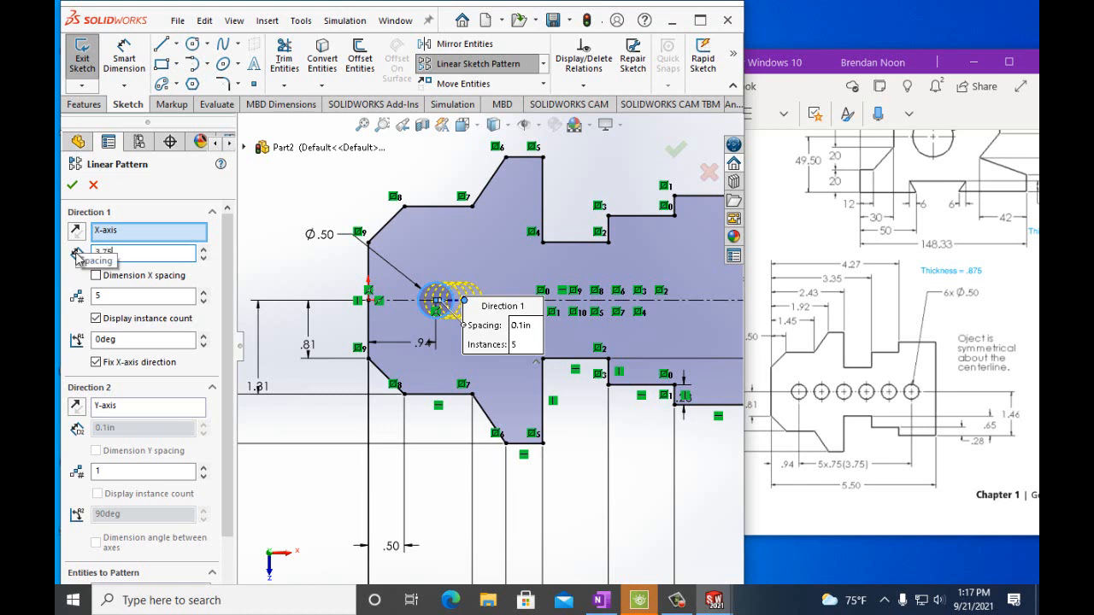
pyautogui.write('in')
pyautogui.press('Return')
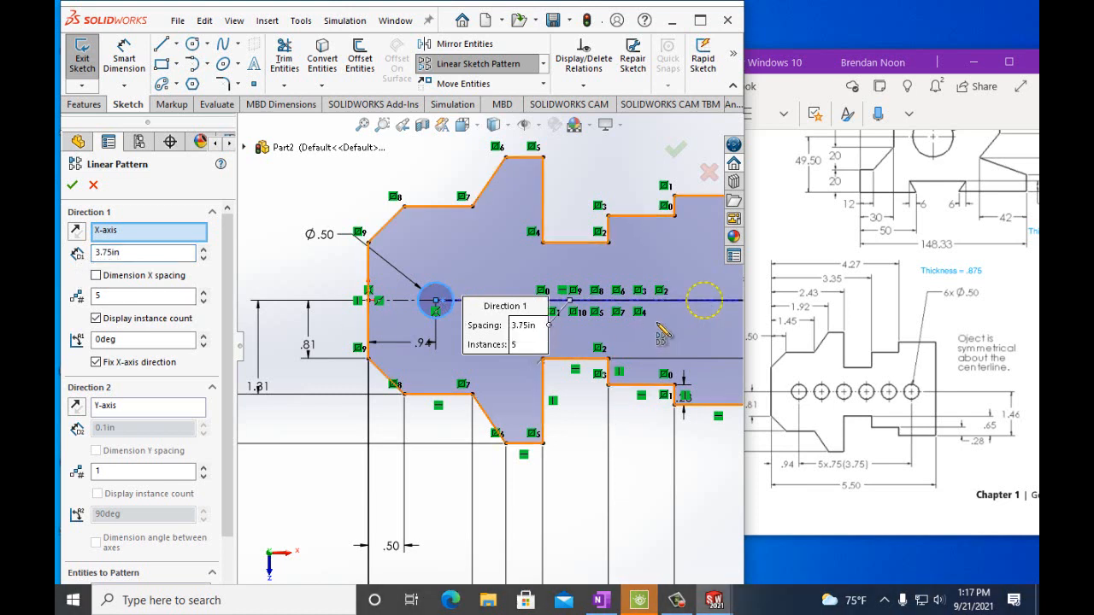
# Step: Reduce the X-axis spacing of the circle pattern to 0.85 in and check the preview against the profile
pyautogui.scroll(4, 631, 461)
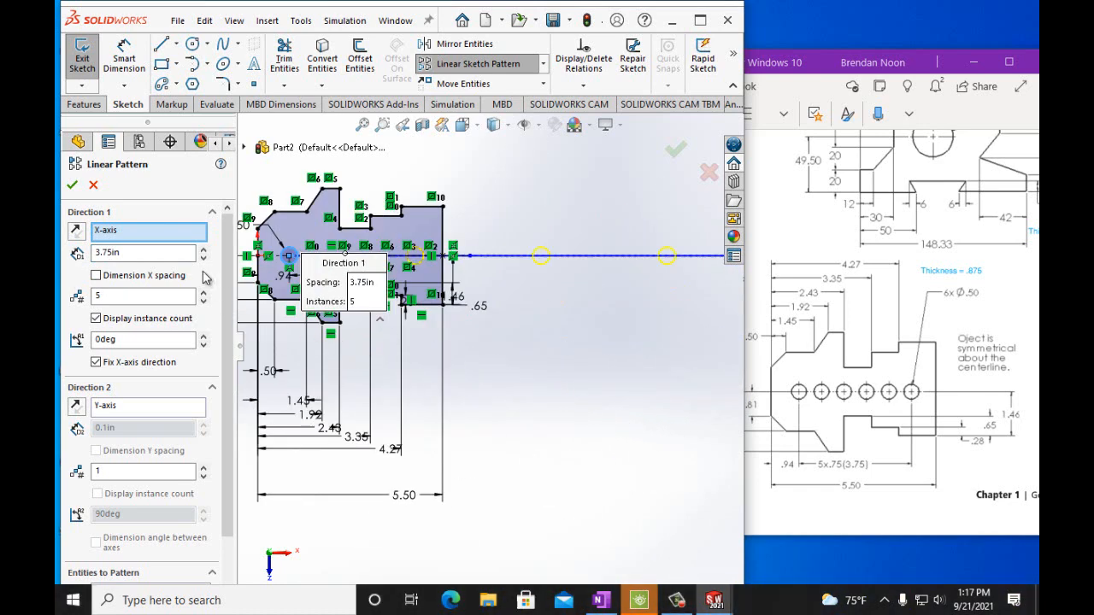
pyautogui.click(204, 258)
pyautogui.click(204, 258)
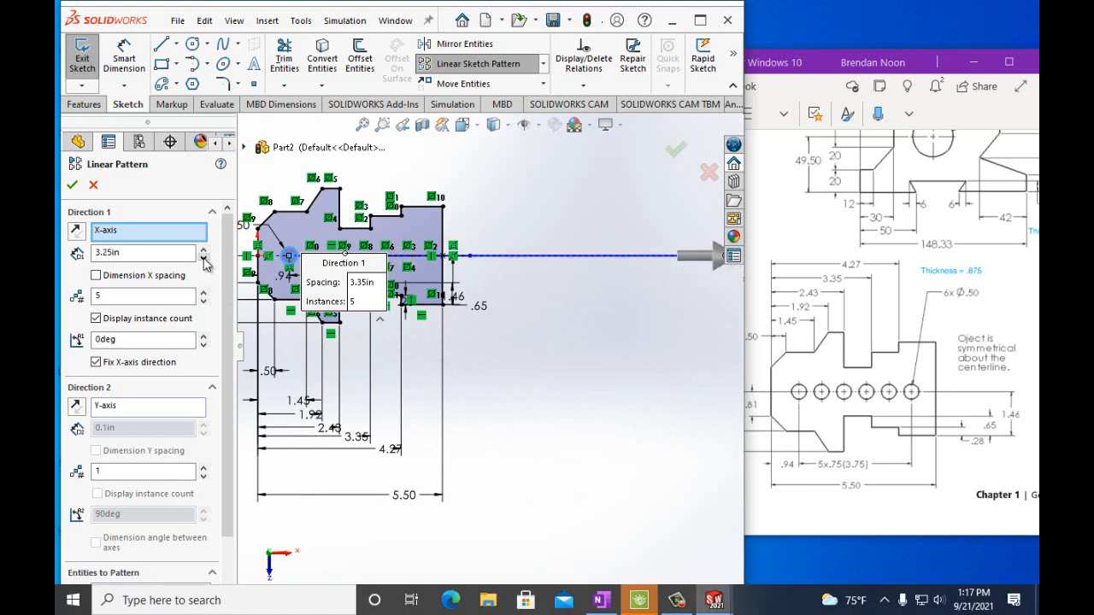
pyautogui.click(203, 259)
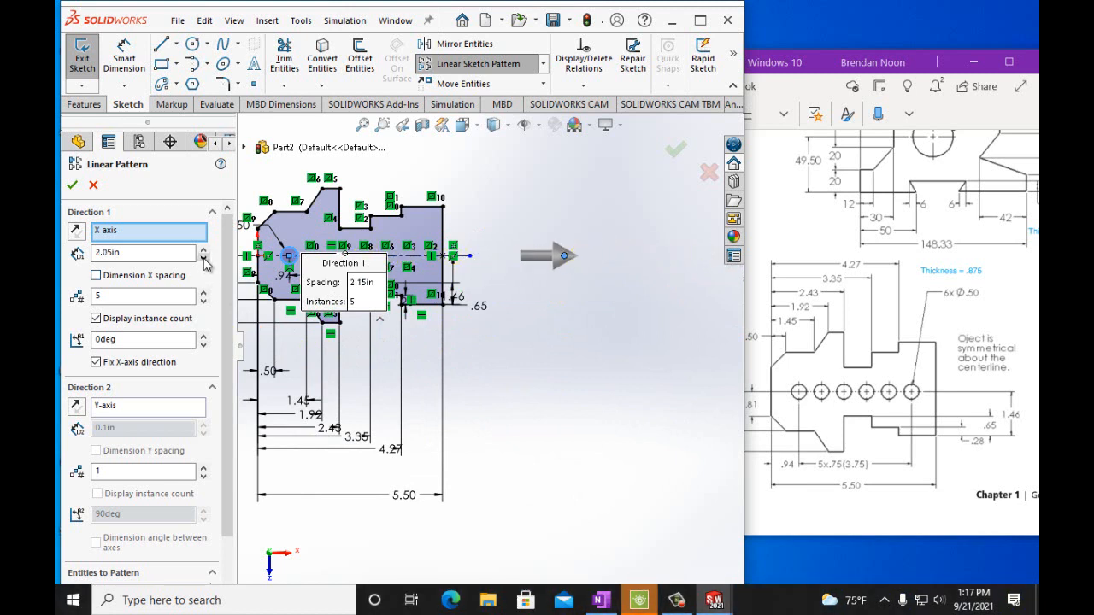
pyautogui.click(204, 259)
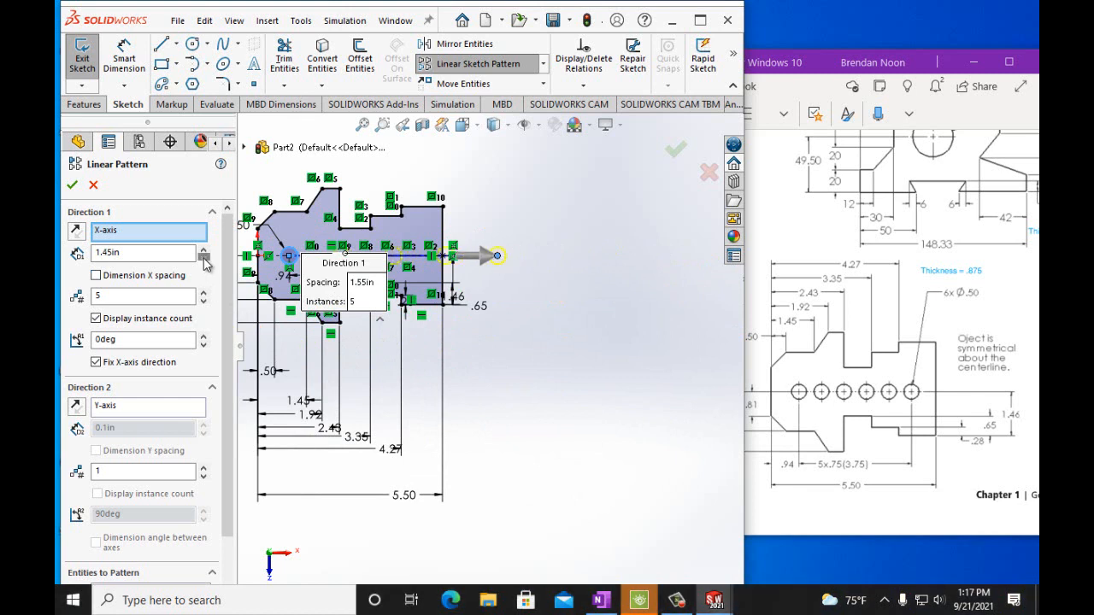
pyautogui.click(203, 258)
pyautogui.click(203, 259)
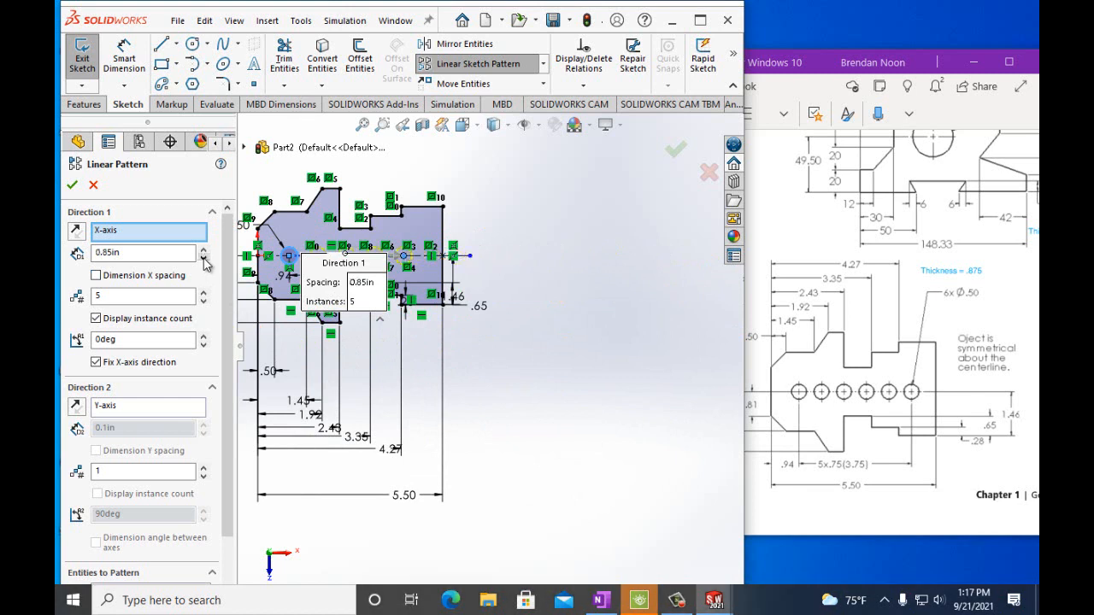
pyautogui.scroll(1, 496, 343)
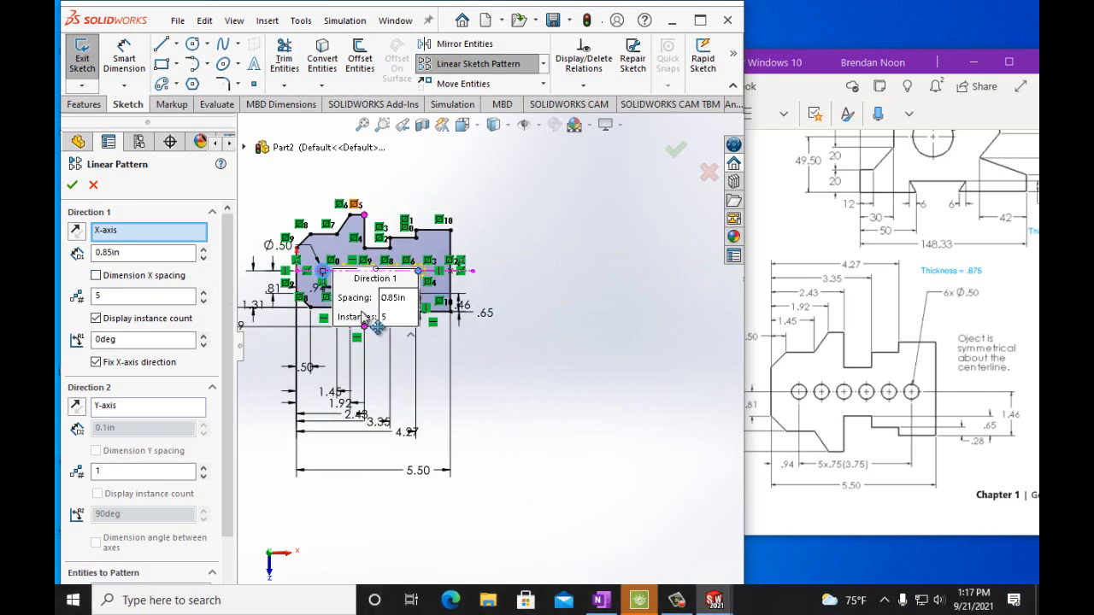
pyautogui.scroll(-1, 385, 342)
pyautogui.scroll(-1, 404, 368)
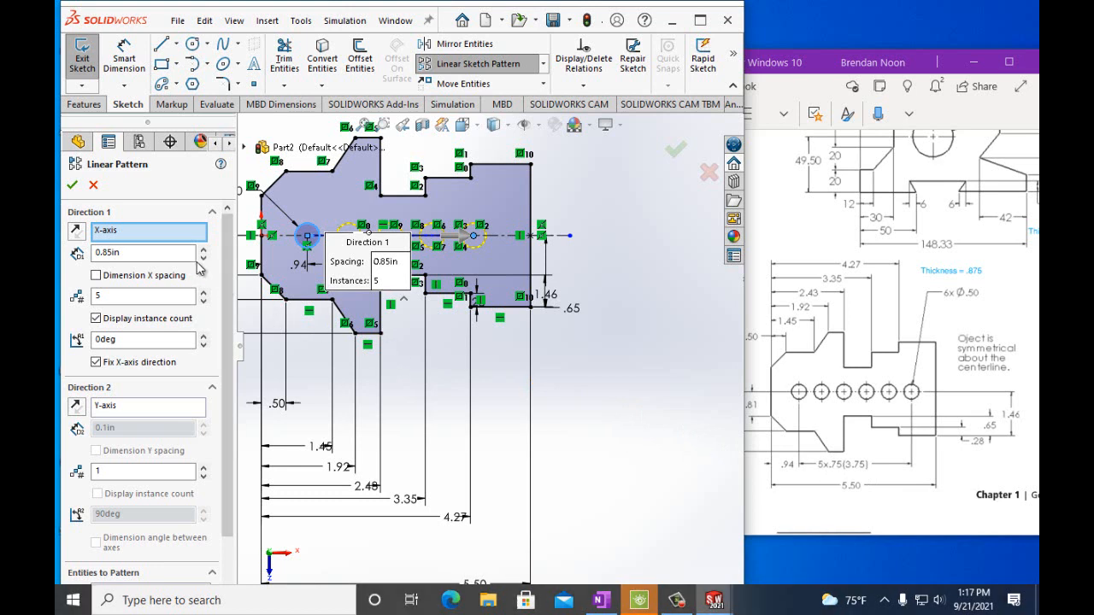
# Step: Set the circle pattern's X-axis spacing to 0.75 in and turn on the X spacing dimension
pyautogui.click(109, 253)
pyautogui.write('7')
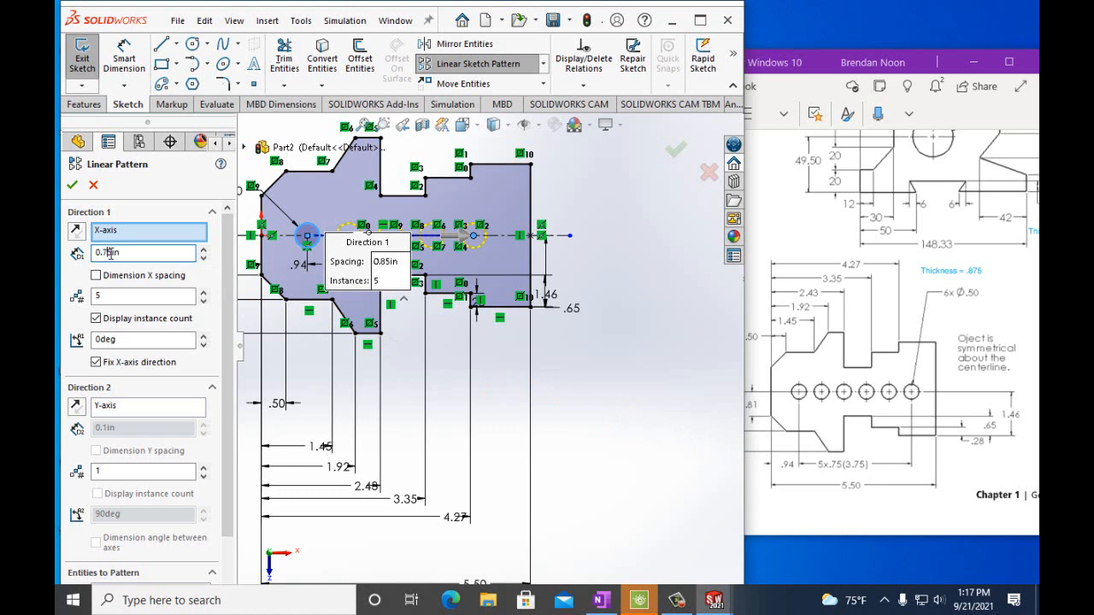
pyautogui.click(208, 272)
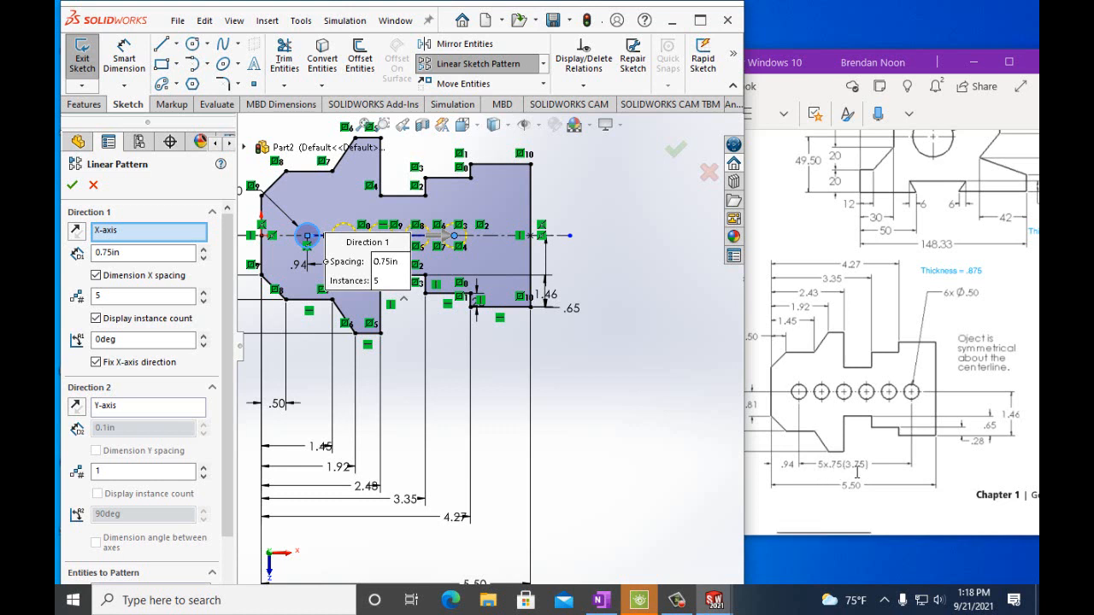
# Step: Change the circle pattern's X-axis spacing to 0.9 in and accept the linear pattern
pyautogui.click(204, 249)
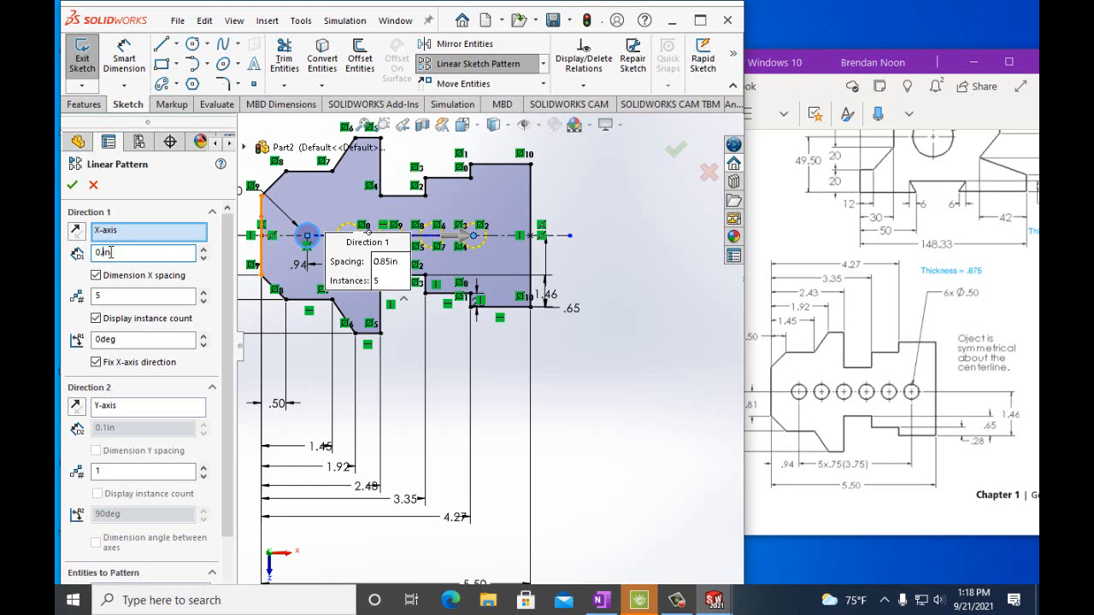
pyautogui.click(131, 213)
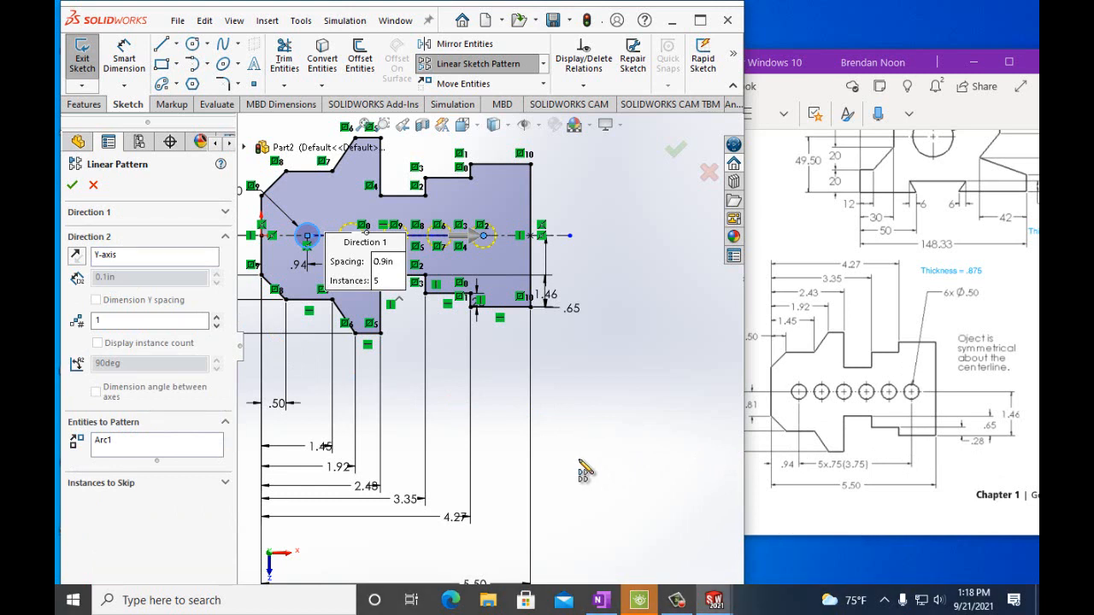
pyautogui.click(72, 185)
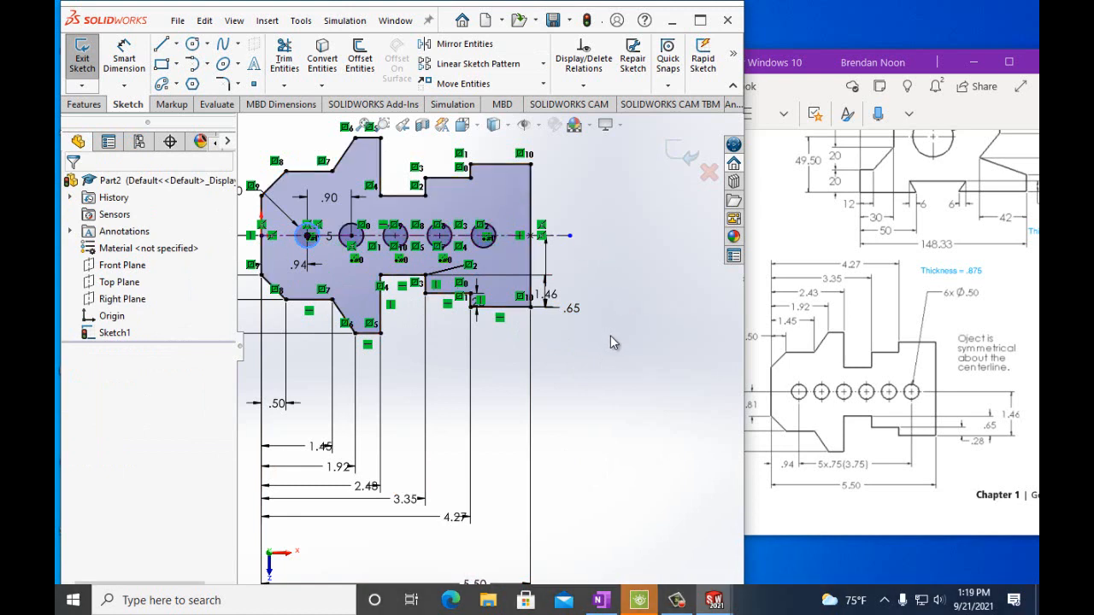
# Step: Draw a vertical centerline about 3.60 in long across the profile, between the last patterned circle and the far end line
pyautogui.click(176, 43)
pyautogui.click(168, 82)
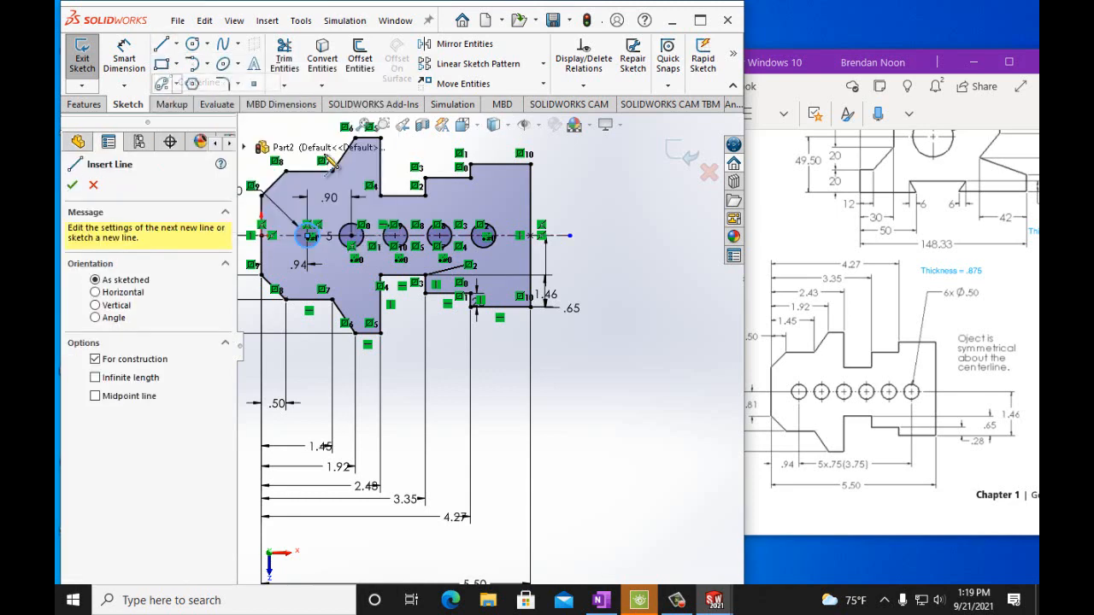
pyautogui.click(504, 165)
pyautogui.click(503, 325)
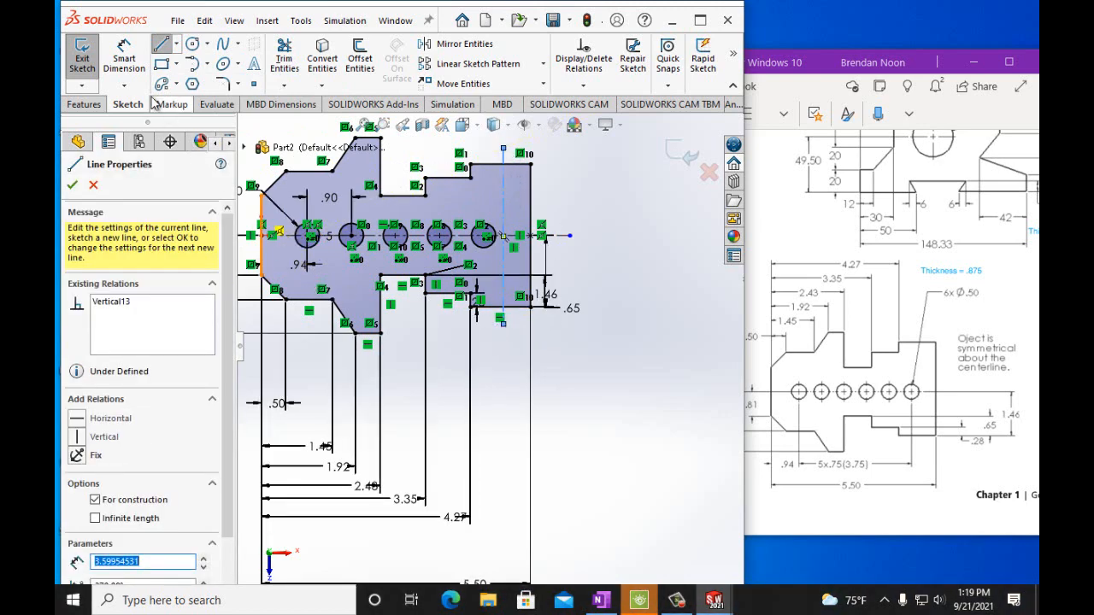
# Step: Dimension the horizontal distance from the first circle's center to the vertical centerline as 3.75
pyautogui.click(124, 58)
pyautogui.press('Escape')
pyautogui.moveTo(503, 212); pyautogui.dragTo(433, 318)
pyautogui.scroll(5, 321, 248)
pyautogui.scroll(1, 325, 258)
pyautogui.click(433, 314)
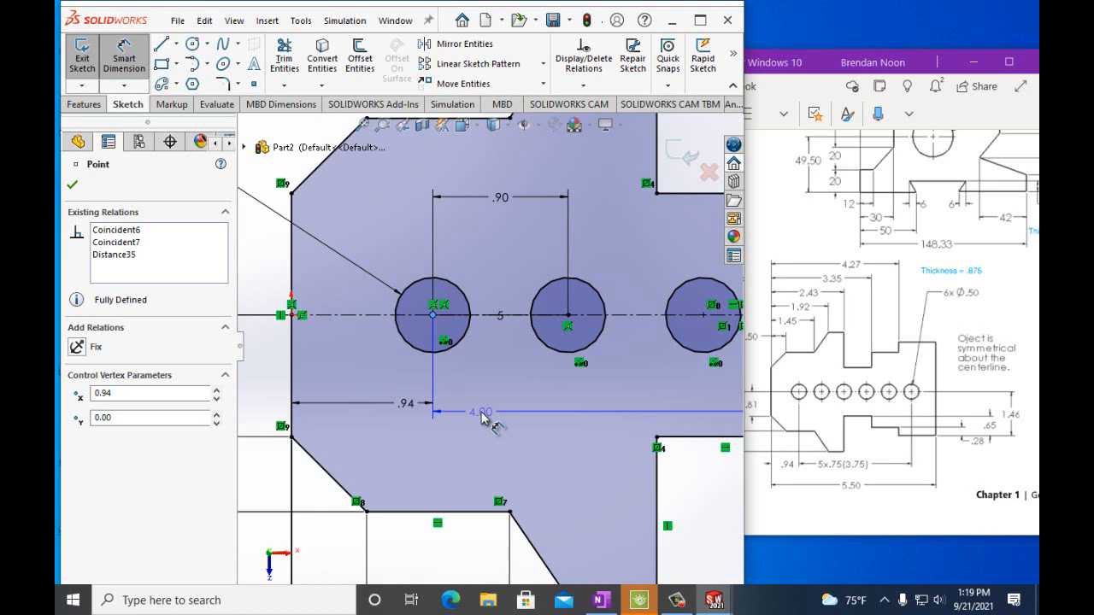
pyautogui.click(483, 419)
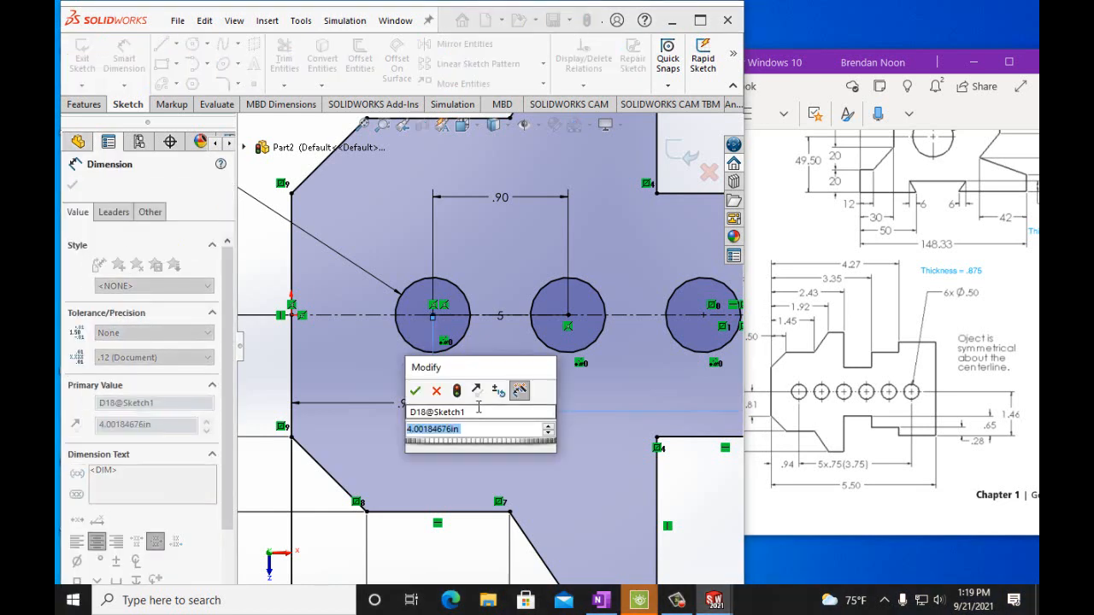
pyautogui.write('3.')
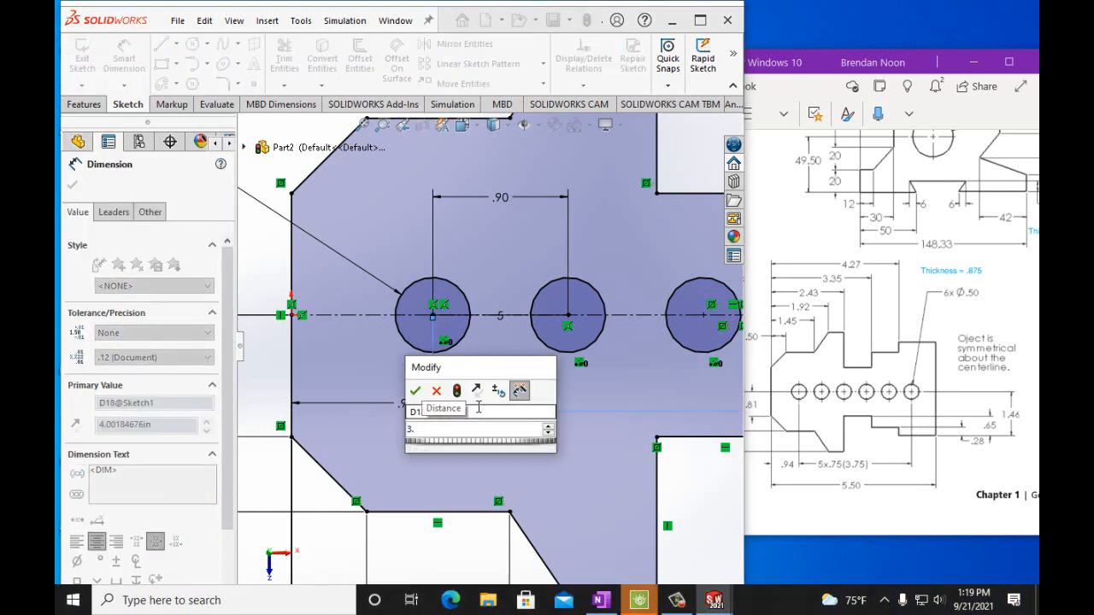
pyautogui.write('75')
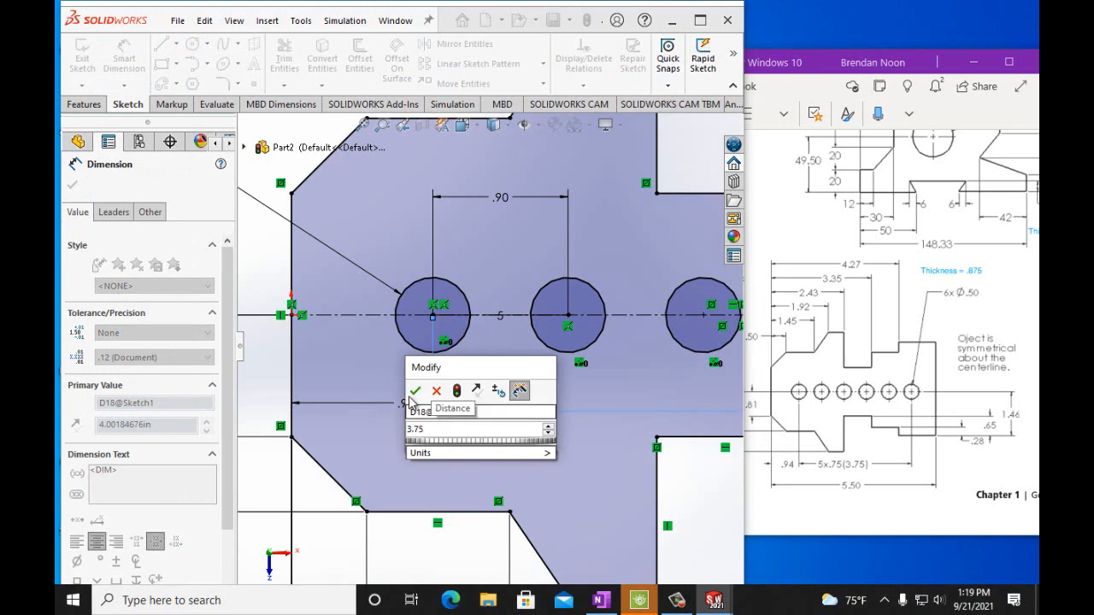
pyautogui.click(414, 390)
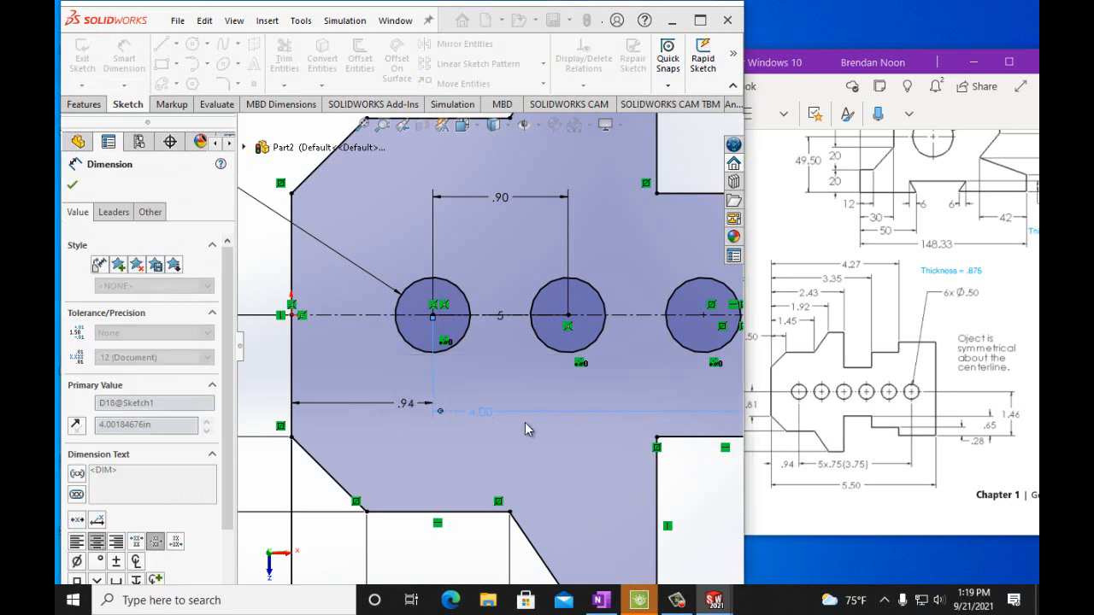
# Step: Correct the dimension between the first circle's center and the vertical centerline to 3.75 in and accept it
pyautogui.scroll(5, 513, 429)
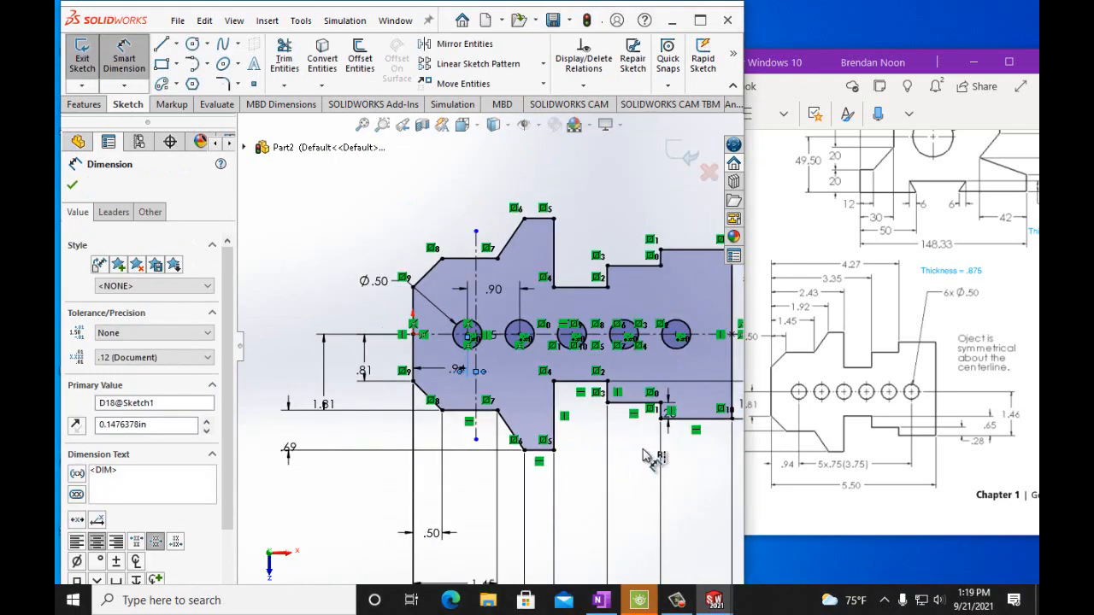
pyautogui.scroll(2, 642, 452)
pyautogui.scroll(-2, 637, 443)
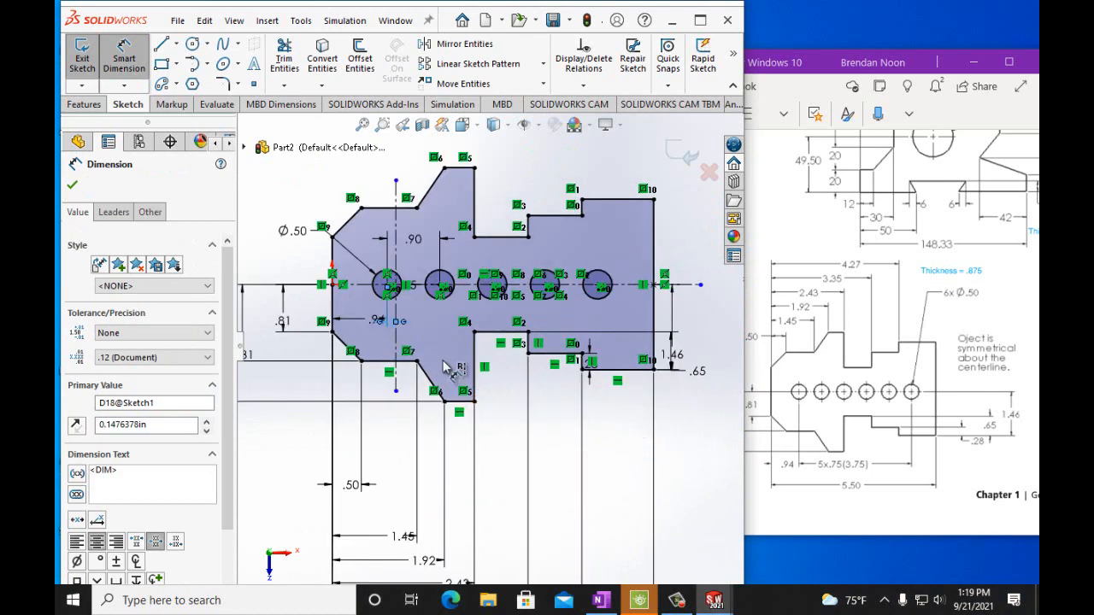
pyautogui.click(274, 325)
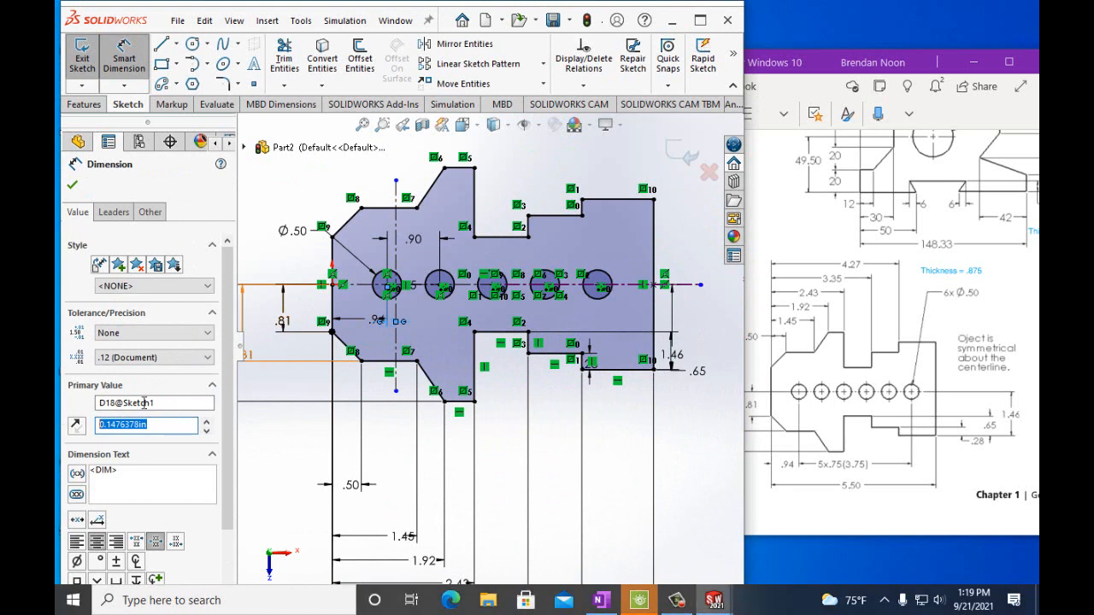
pyautogui.write('3')
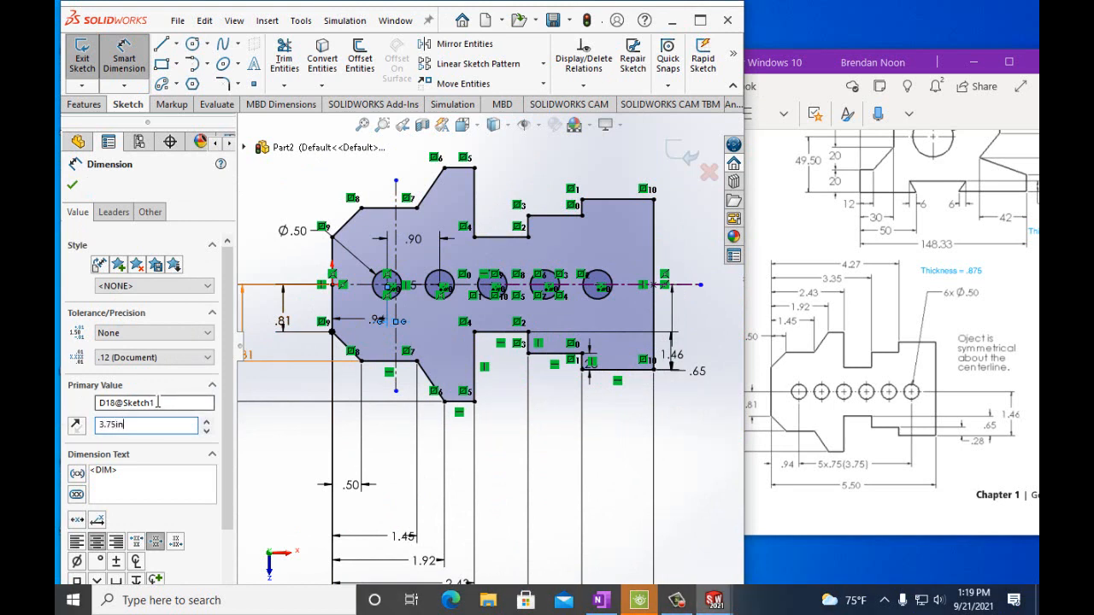
pyautogui.write('.75in')
pyautogui.press('Return')
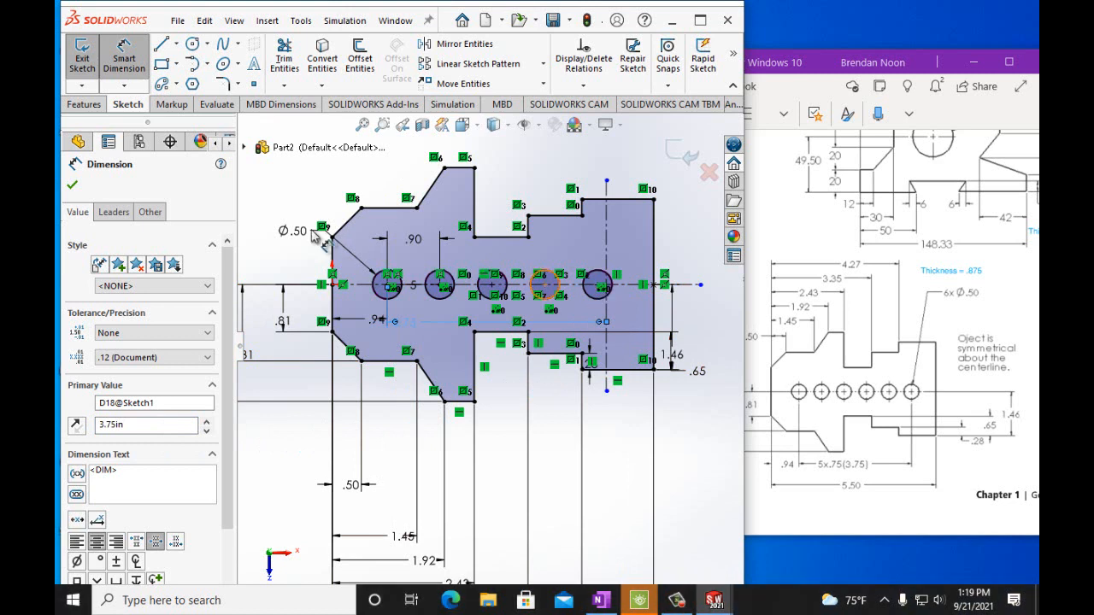
pyautogui.click(73, 187)
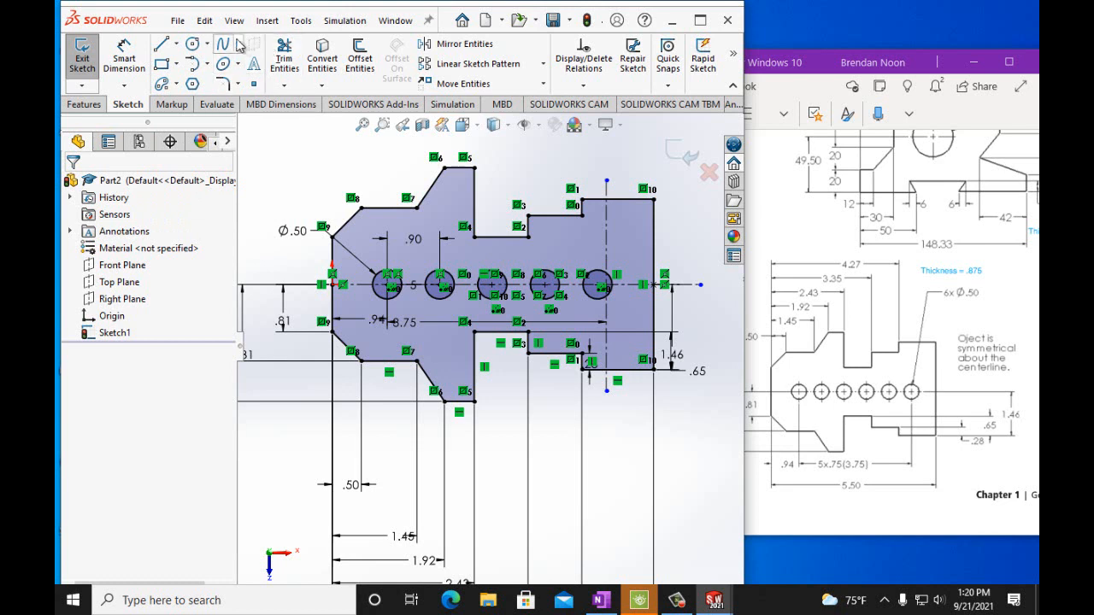
# Step: Undo the recent sketch edits back to the single 0.50 in circle, removing the centerline dimension, vertical centerline and linear circle pattern
pyautogui.click(209, 22)
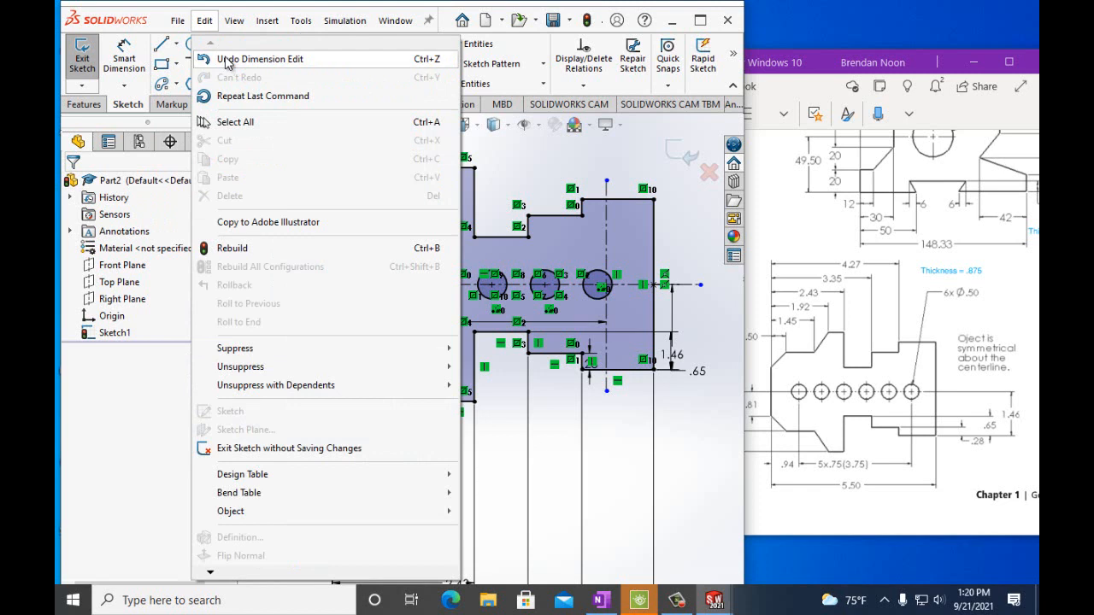
pyautogui.click(270, 59)
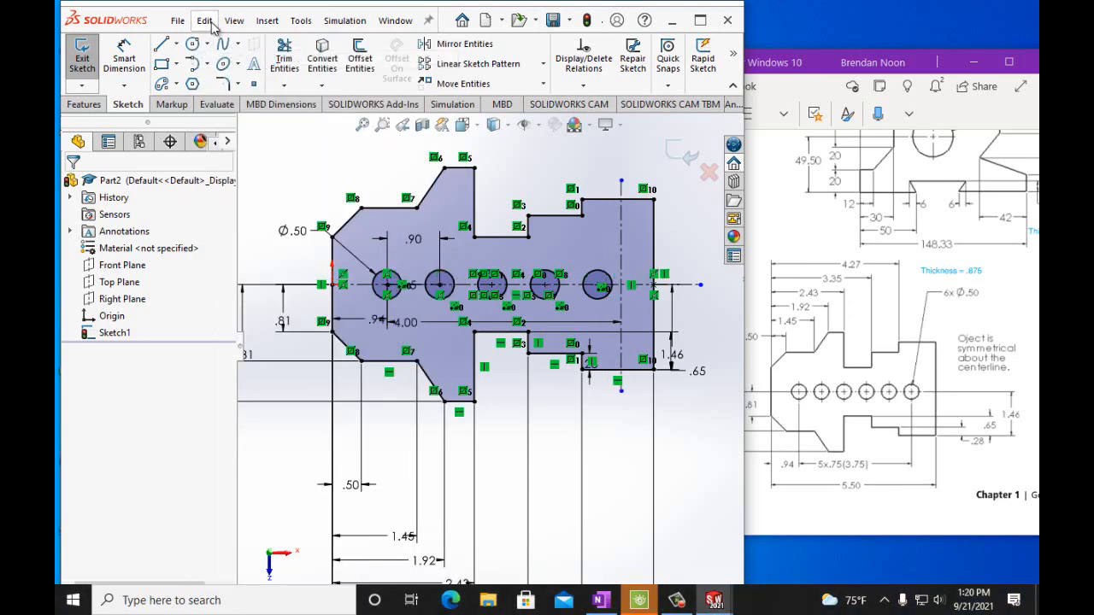
pyautogui.click(205, 20)
pyautogui.click(228, 59)
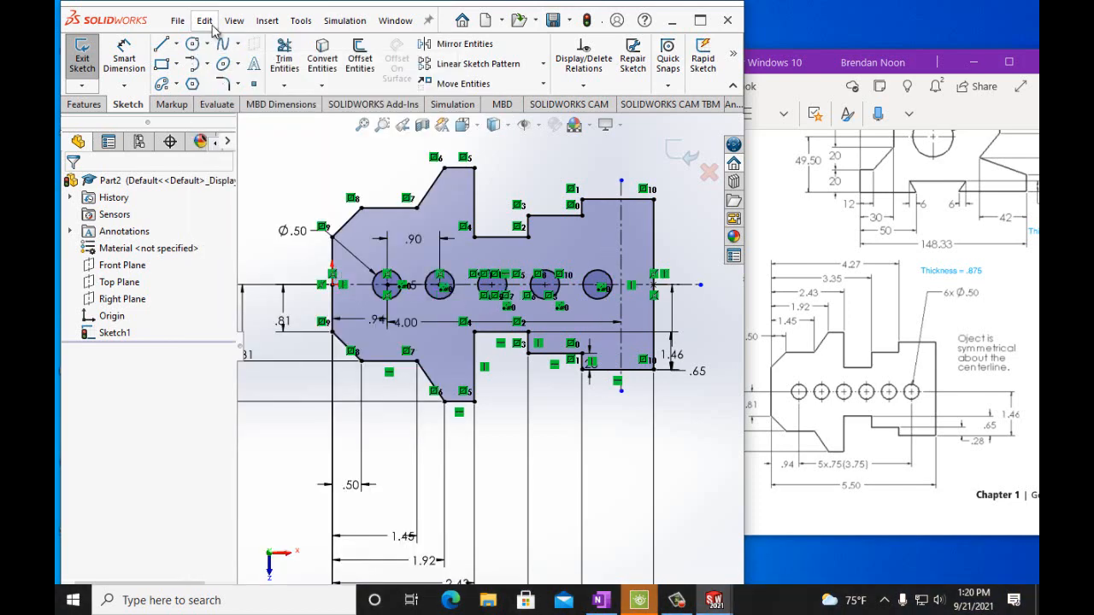
pyautogui.click(206, 21)
pyautogui.click(224, 59)
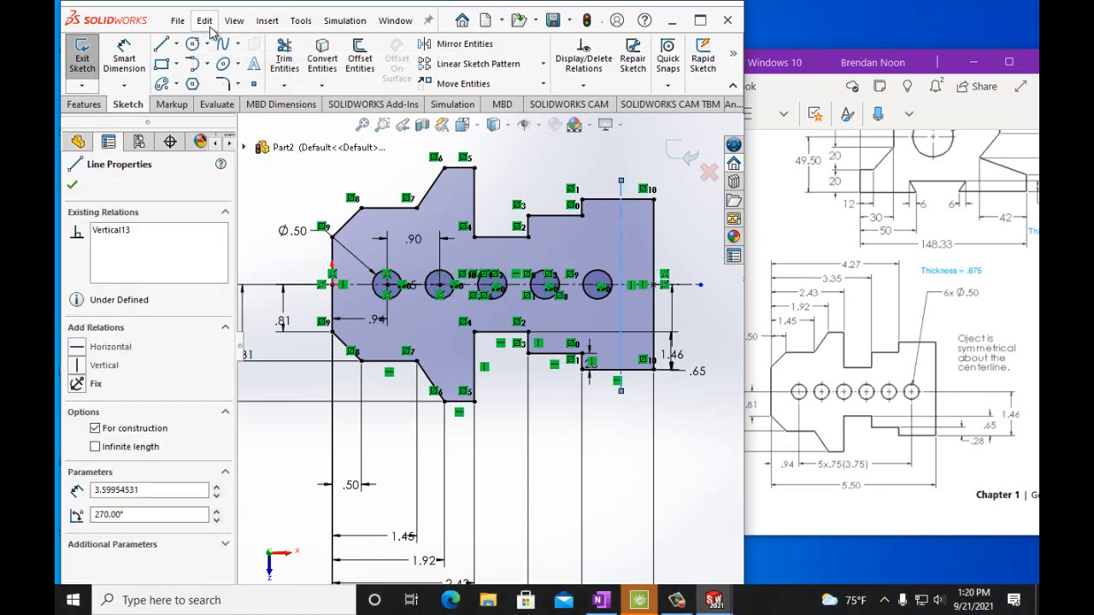
pyautogui.click(206, 20)
pyautogui.click(224, 59)
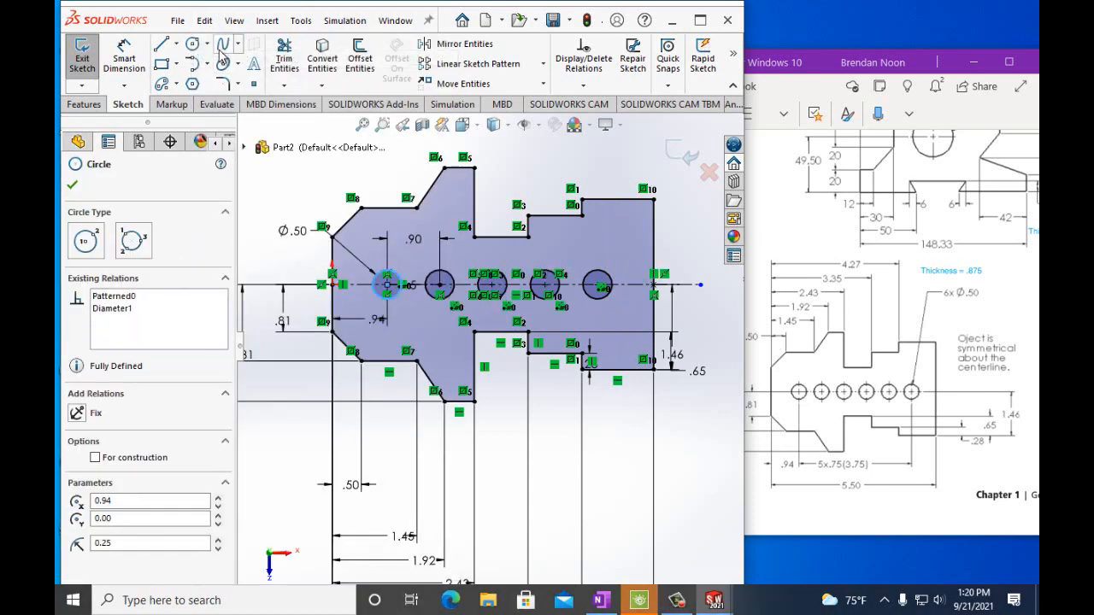
pyautogui.click(210, 22)
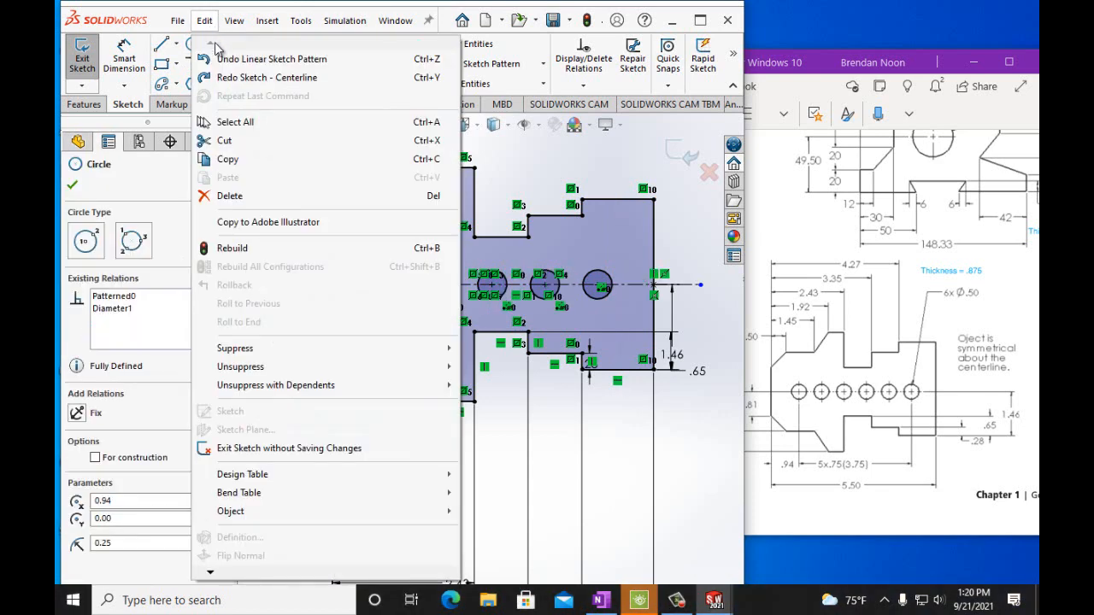
pyautogui.click(221, 55)
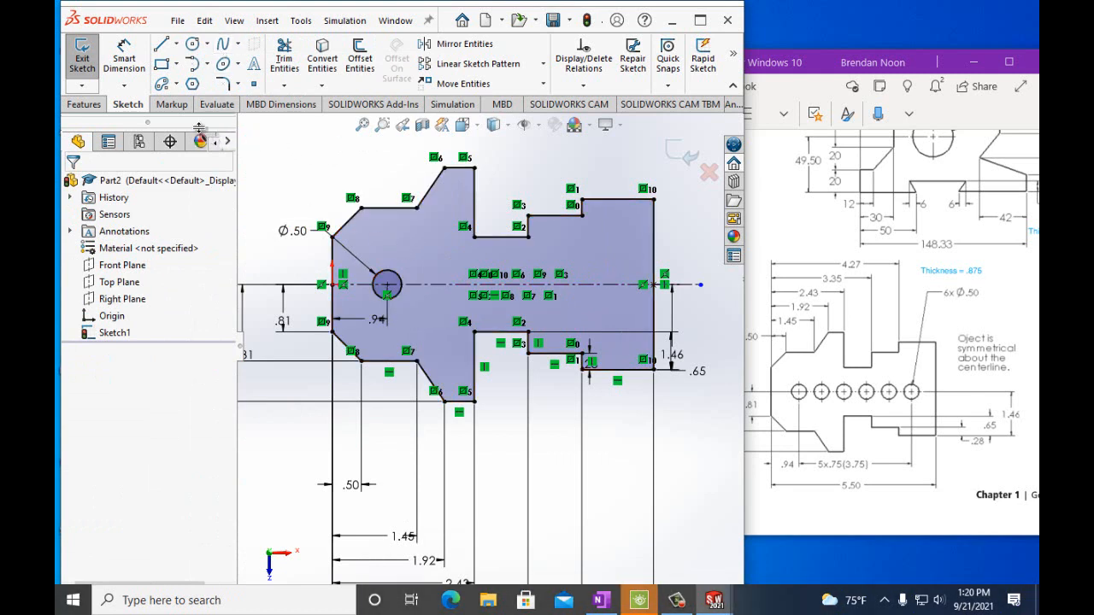
# Step: Draw a vertical centerline about 6.03 in long across the profile, just inside its far end line
pyautogui.click(177, 45)
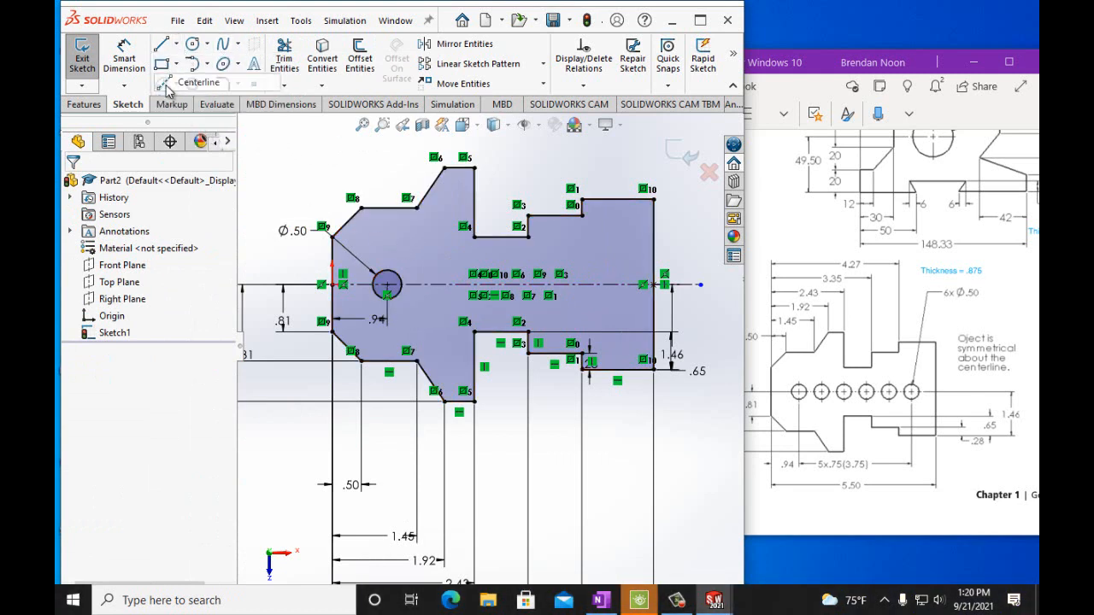
pyautogui.click(183, 83)
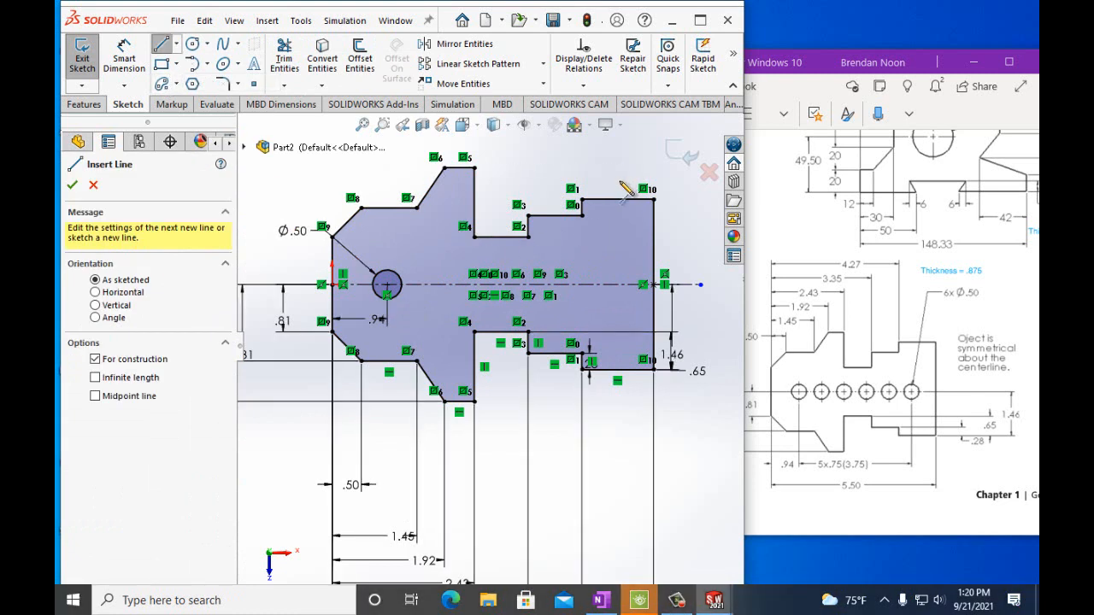
pyautogui.click(622, 138)
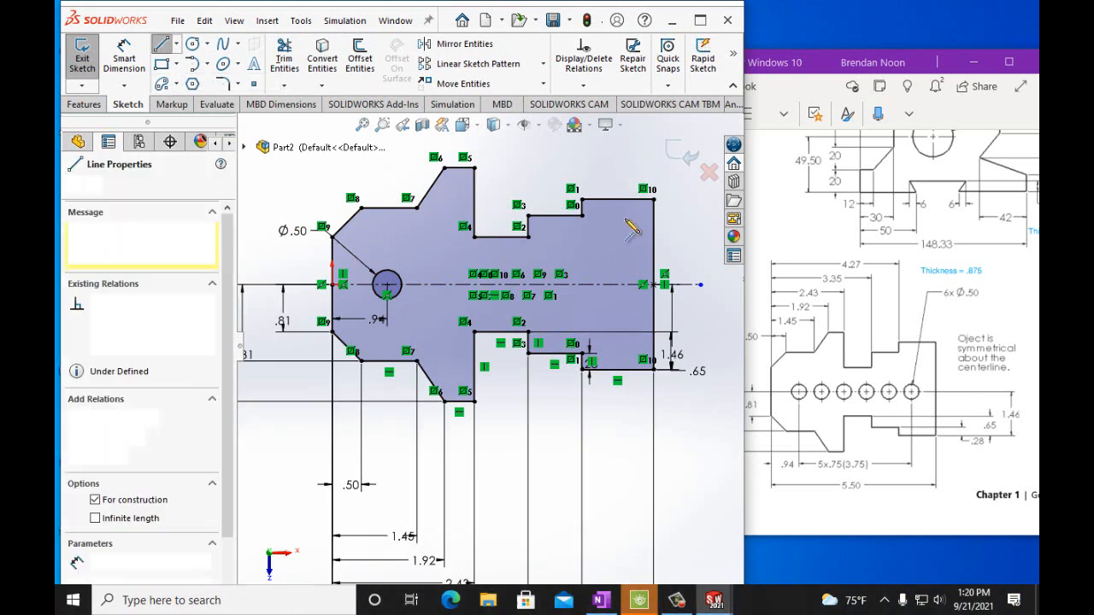
pyautogui.doubleClick(622, 489)
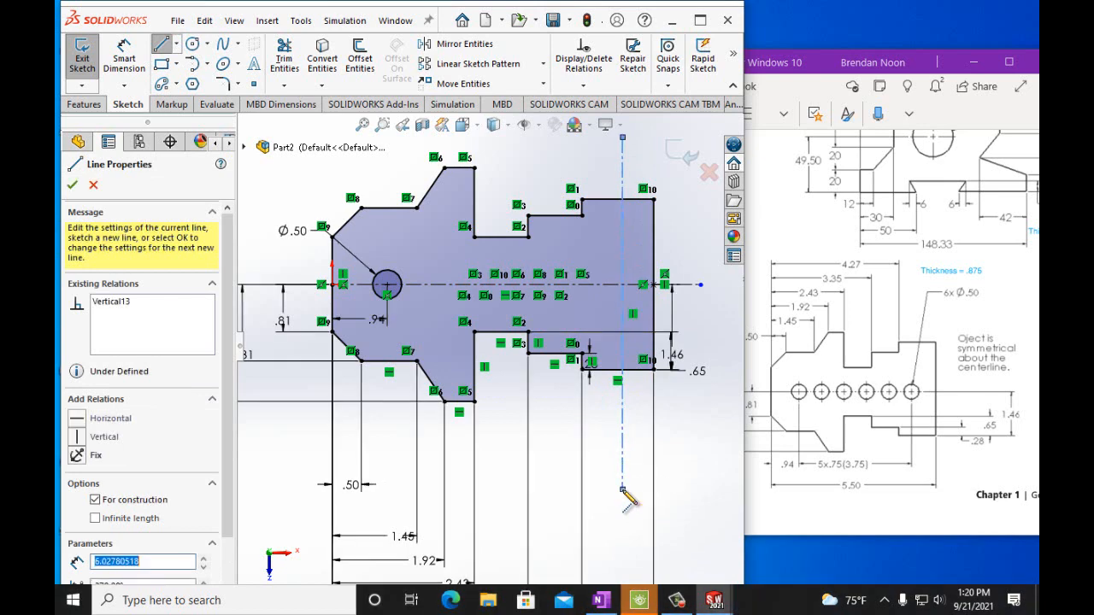
# Step: Dimension the distance from the 0.50 in circle's center to the vertical centerline as 3.75 in
pyautogui.click(126, 59)
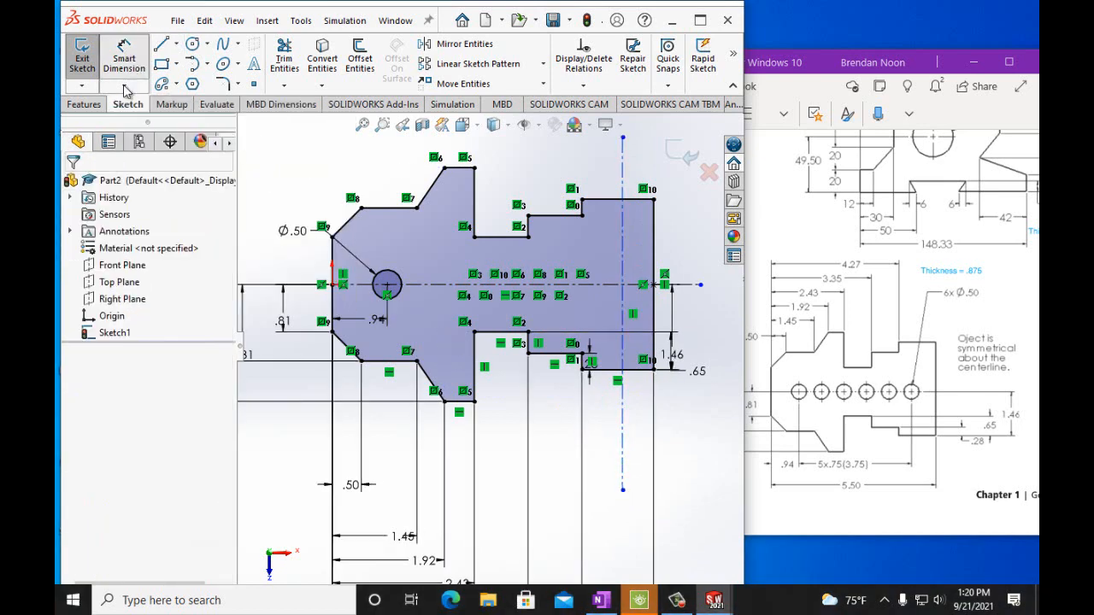
pyautogui.moveTo(623, 283); pyautogui.dragTo(395, 291)
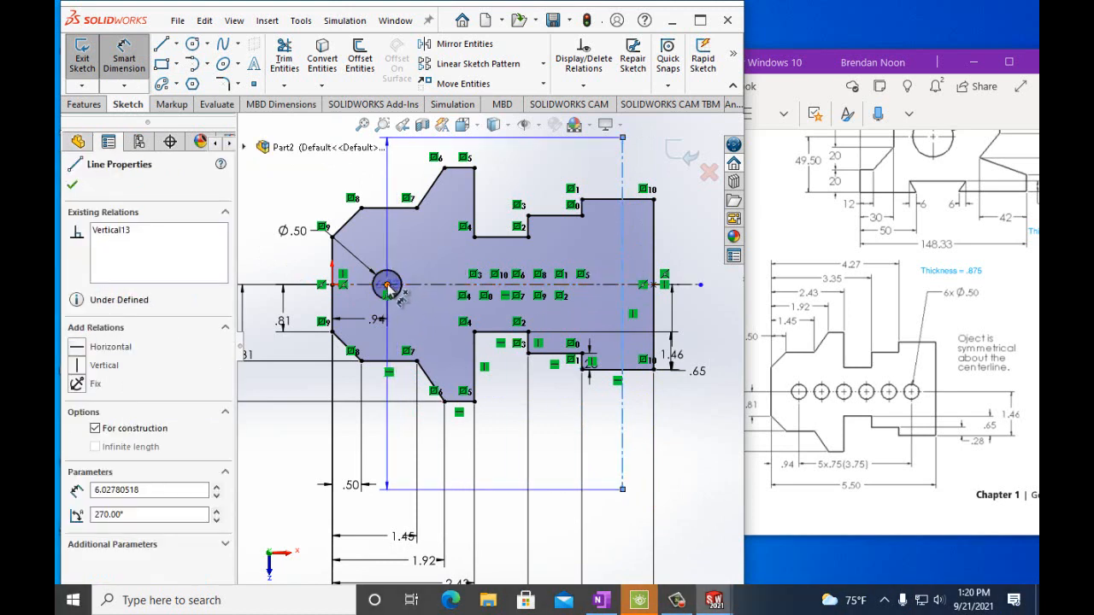
pyautogui.click(388, 284)
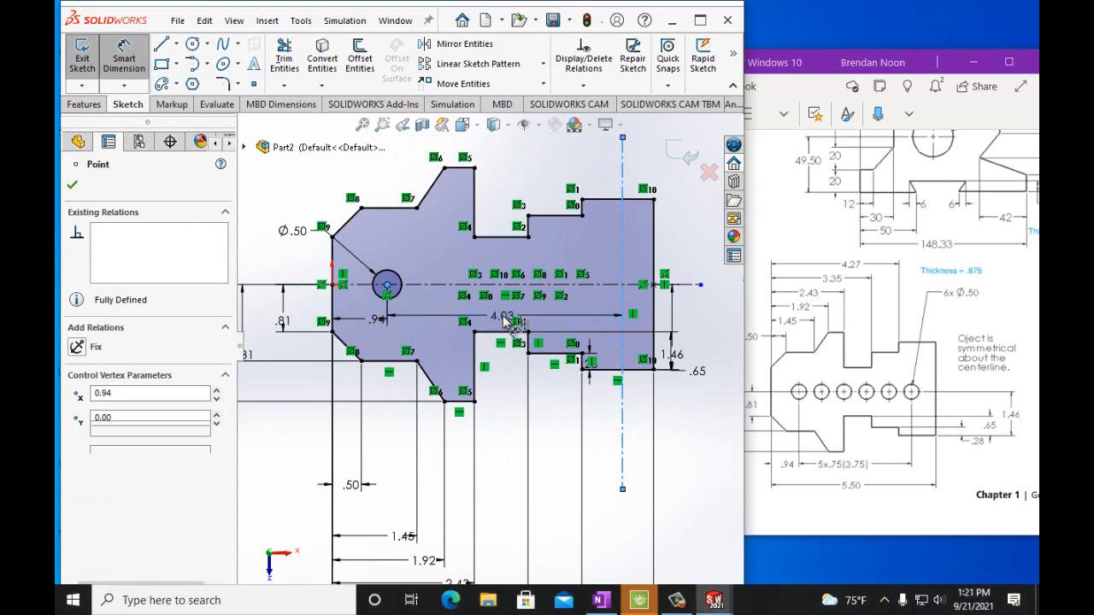
pyautogui.click(504, 318)
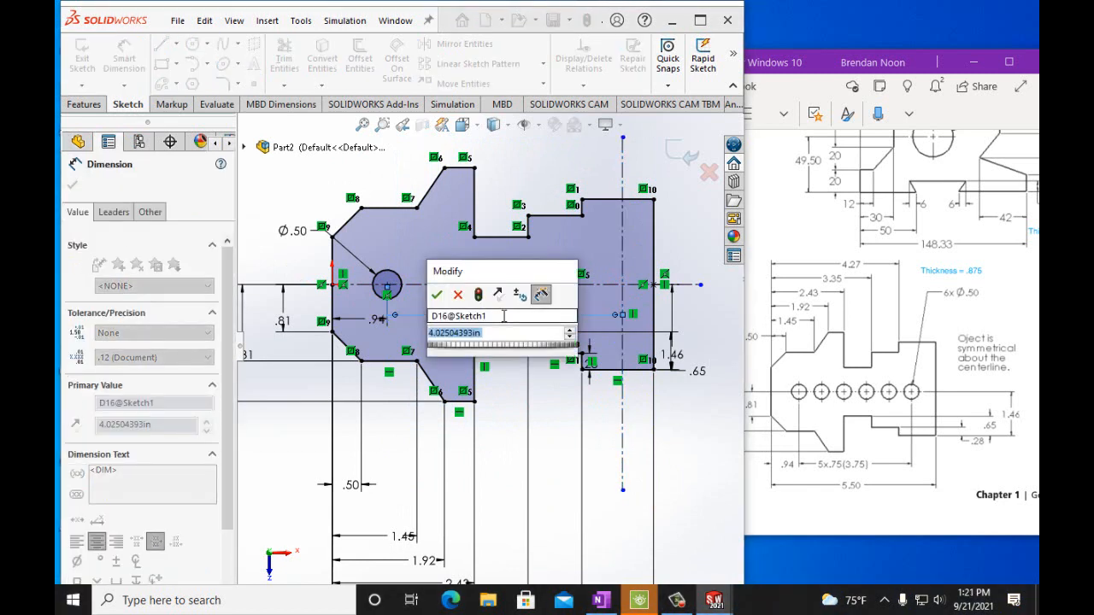
pyautogui.write('3.7')
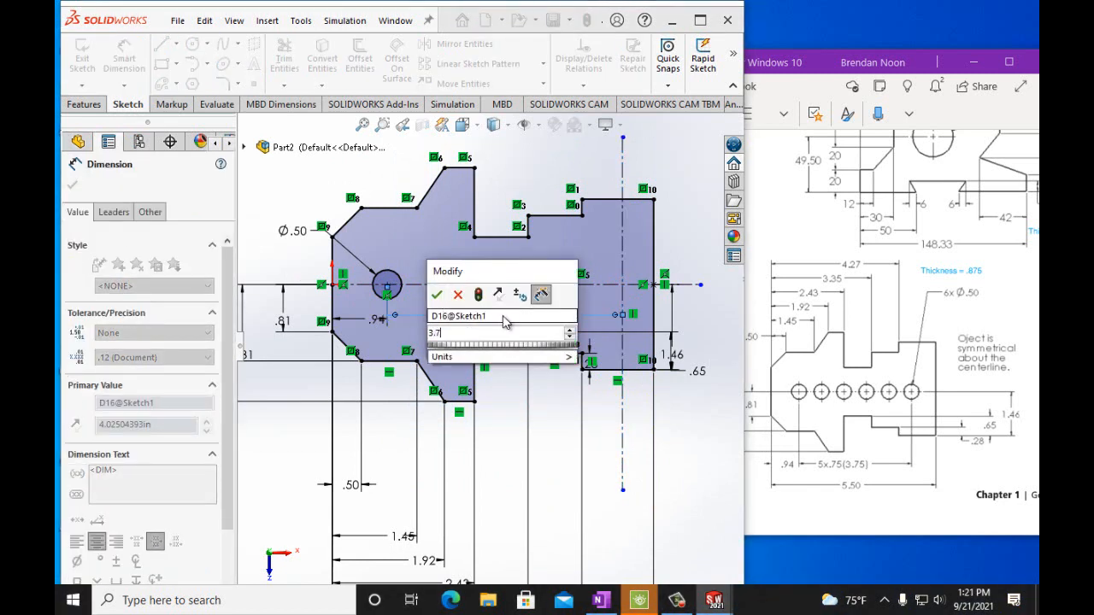
pyautogui.write('5in')
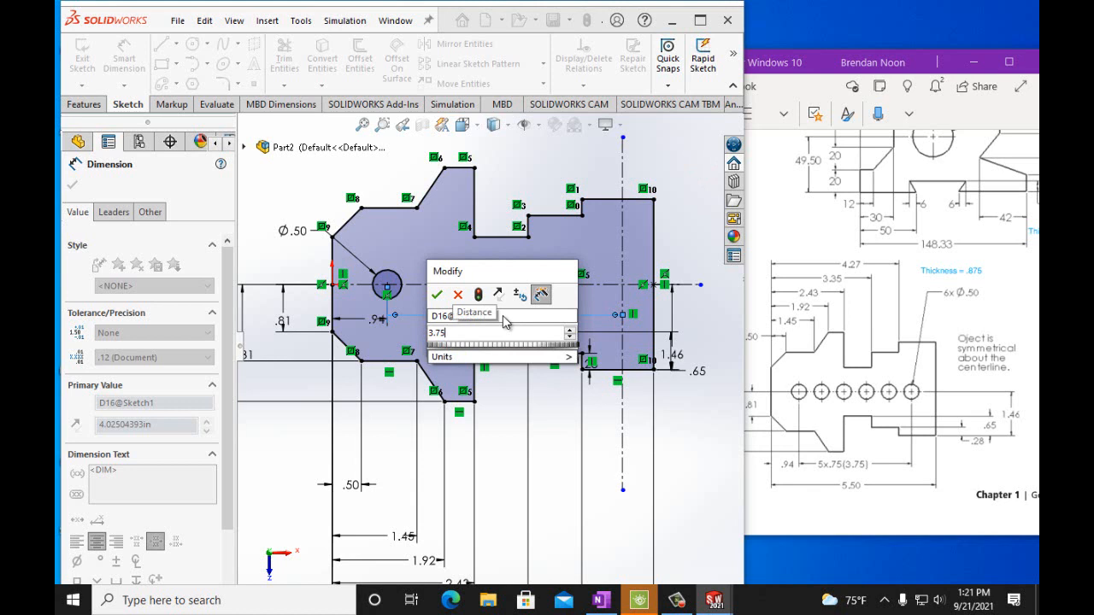
pyautogui.click(436, 294)
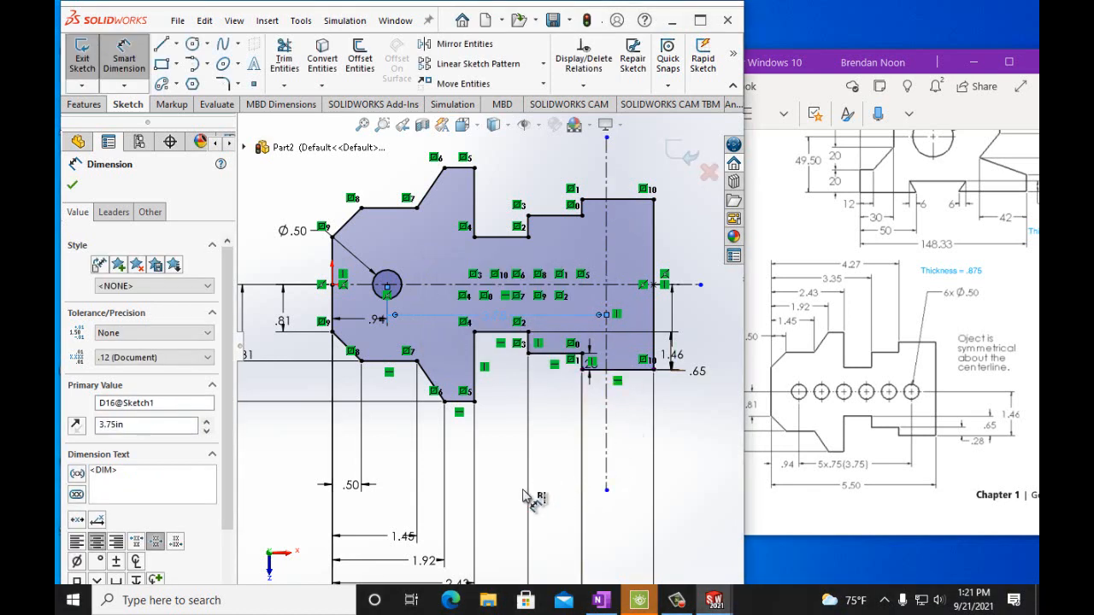
pyautogui.click(71, 185)
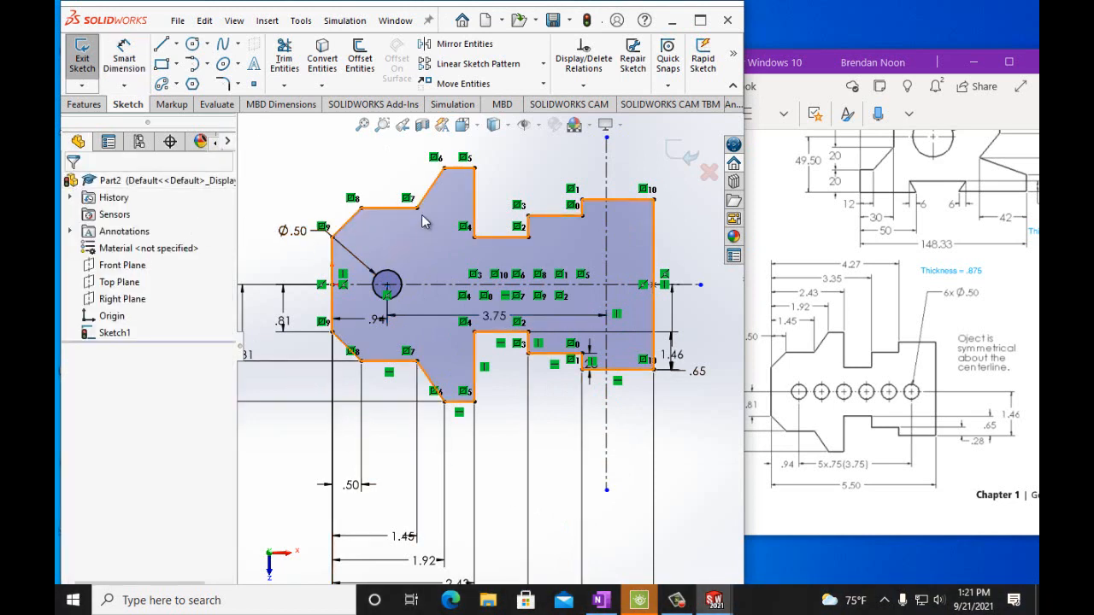
# Step: Start a linear sketch pattern of the 0.50 in circle and set its Y-axis instance count to 5
pyautogui.click(454, 72)
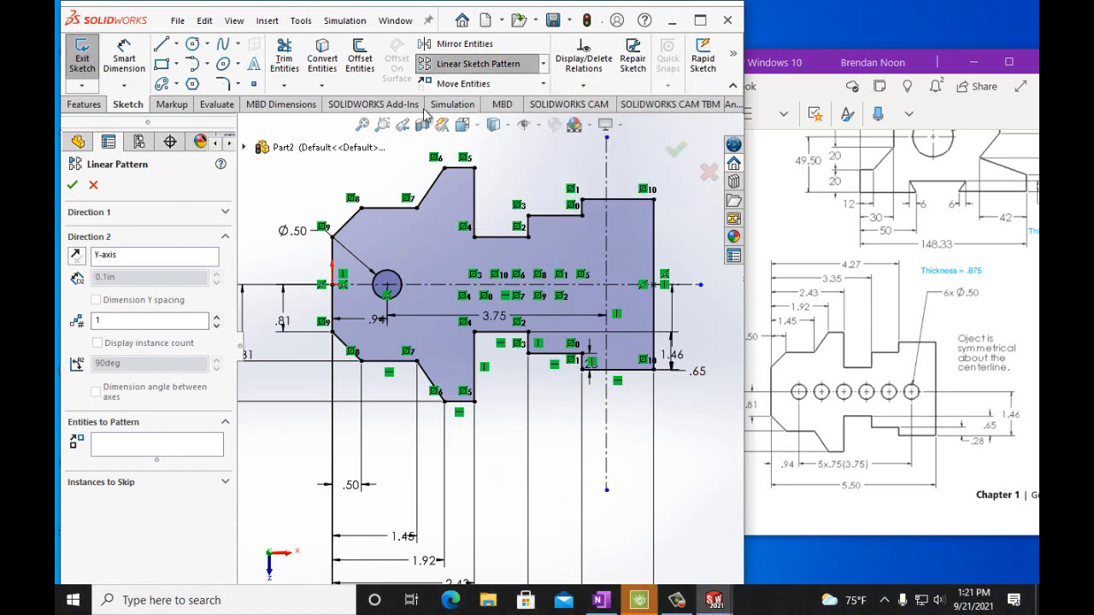
pyautogui.click(386, 281)
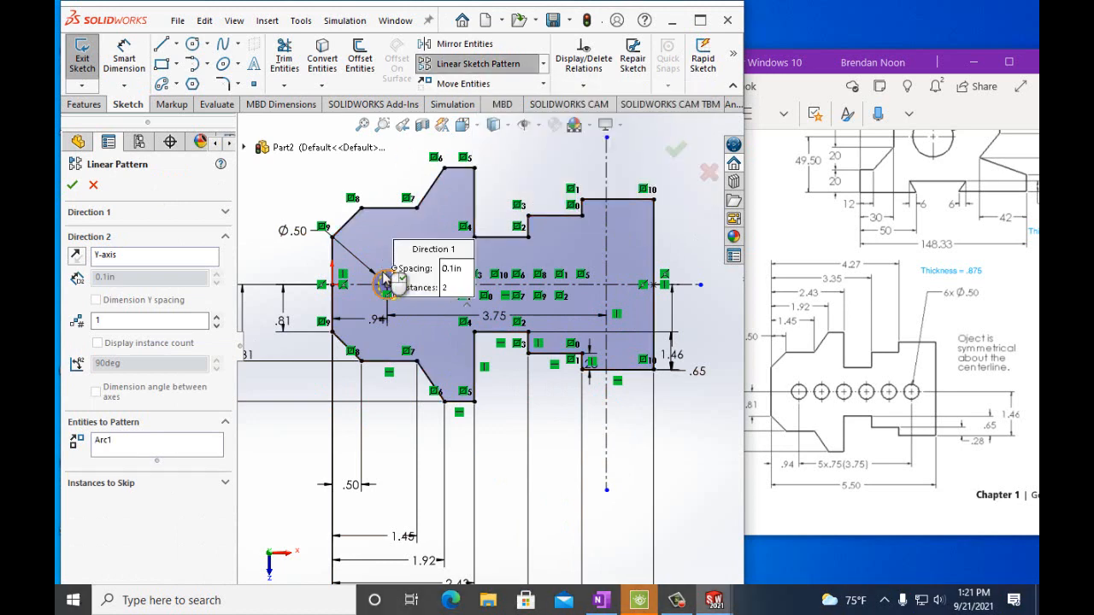
pyautogui.click(216, 316)
pyautogui.click(217, 317)
pyautogui.click(217, 316)
pyautogui.click(217, 316)
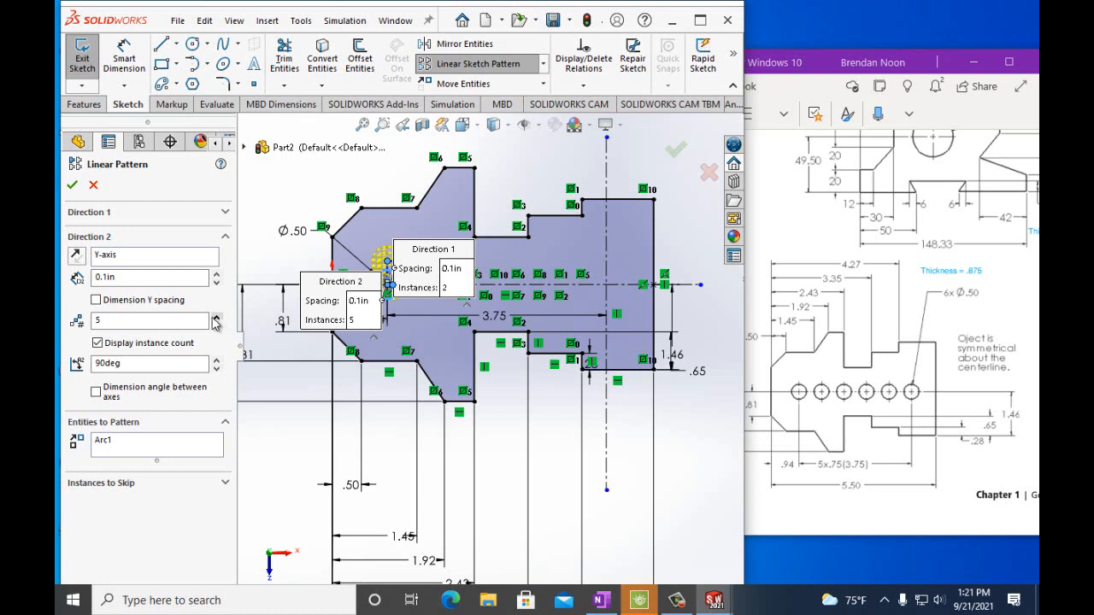
# Step: Set the circle pattern's X-axis instance count to 5
pyautogui.click(224, 212)
pyautogui.click(204, 291)
pyautogui.click(203, 292)
pyautogui.click(203, 291)
pyautogui.click(203, 292)
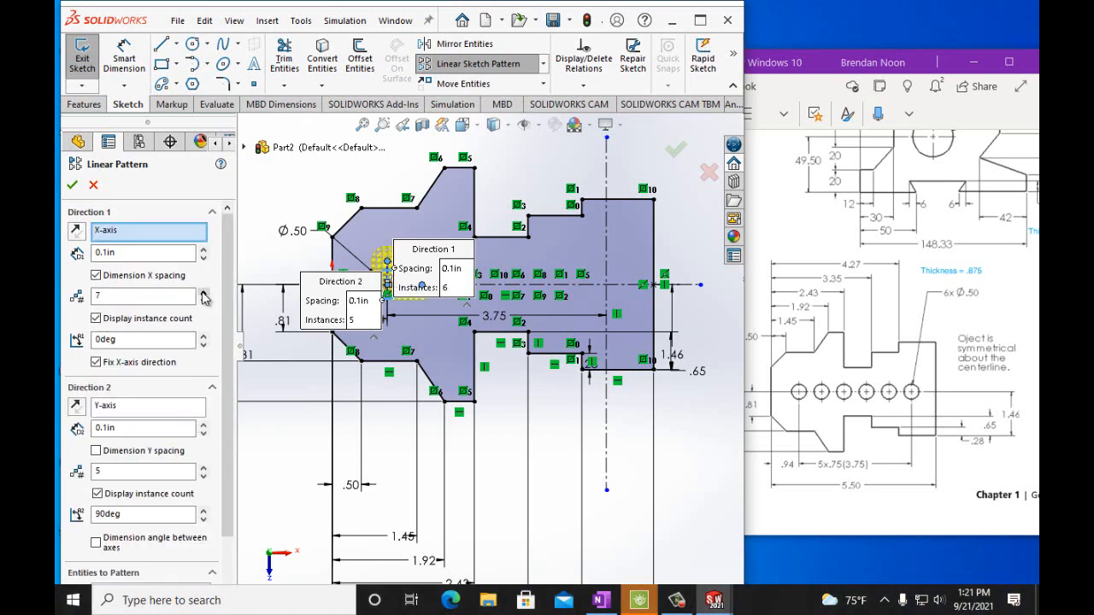
pyautogui.click(203, 292)
pyautogui.click(204, 300)
pyautogui.click(203, 300)
# Step: Reduce the circle pattern's Y-axis instance count to 1 so it repeats only along the X-axis
pyautogui.click(203, 475)
pyautogui.click(204, 475)
pyautogui.click(204, 475)
pyautogui.click(203, 475)
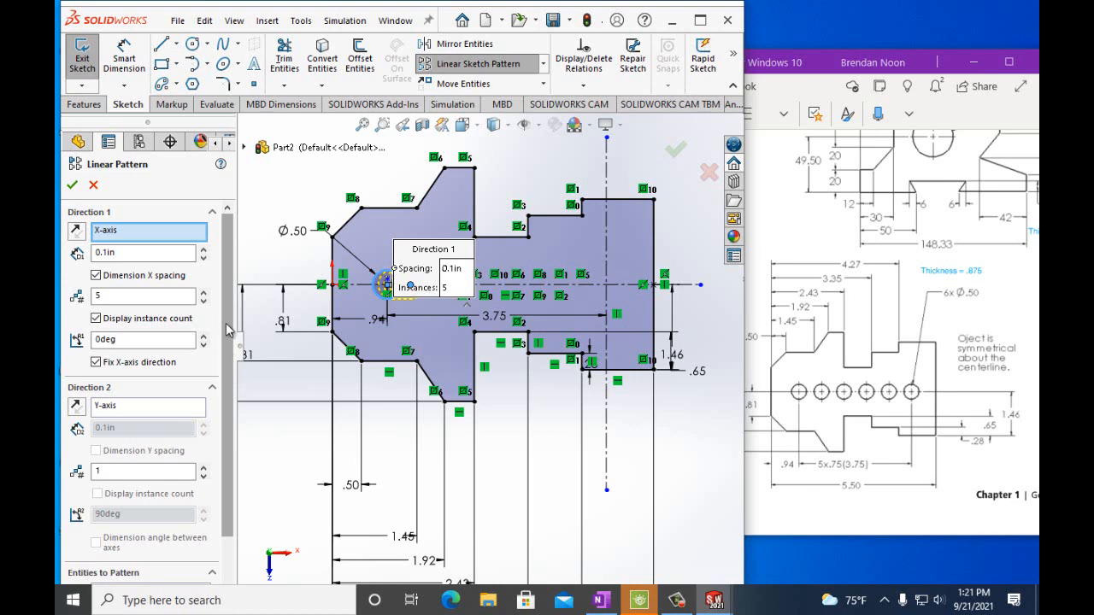
# Step: Increase the circle pattern's X-axis spacing to 0.7 in
pyautogui.moveTo(133, 253); pyautogui.dragTo(92, 253)
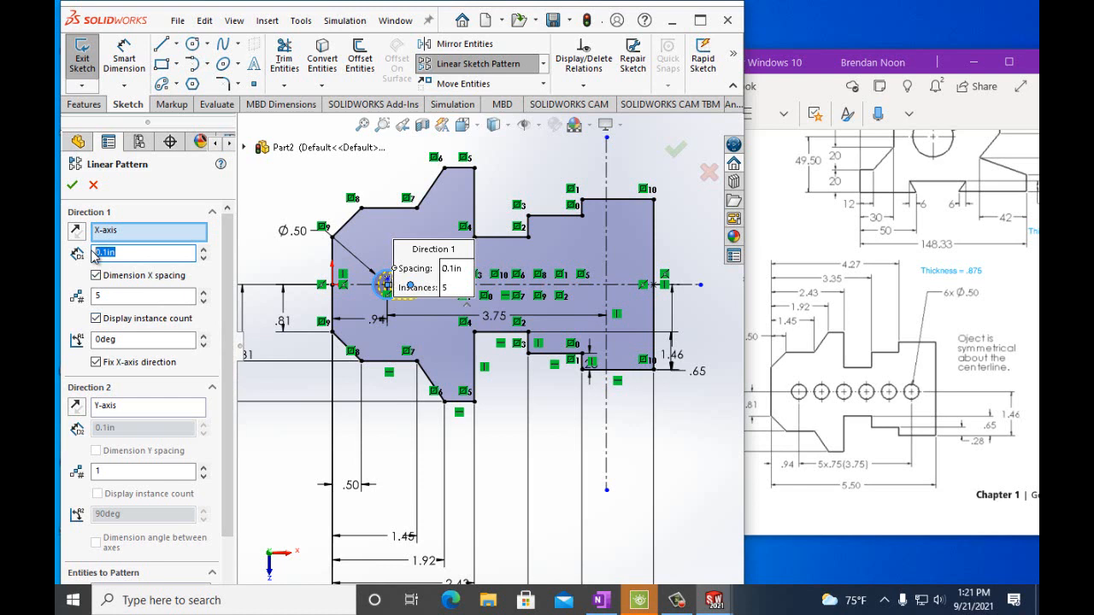
pyautogui.click(203, 249)
pyautogui.click(203, 249)
pyautogui.click(204, 252)
pyautogui.click(204, 252)
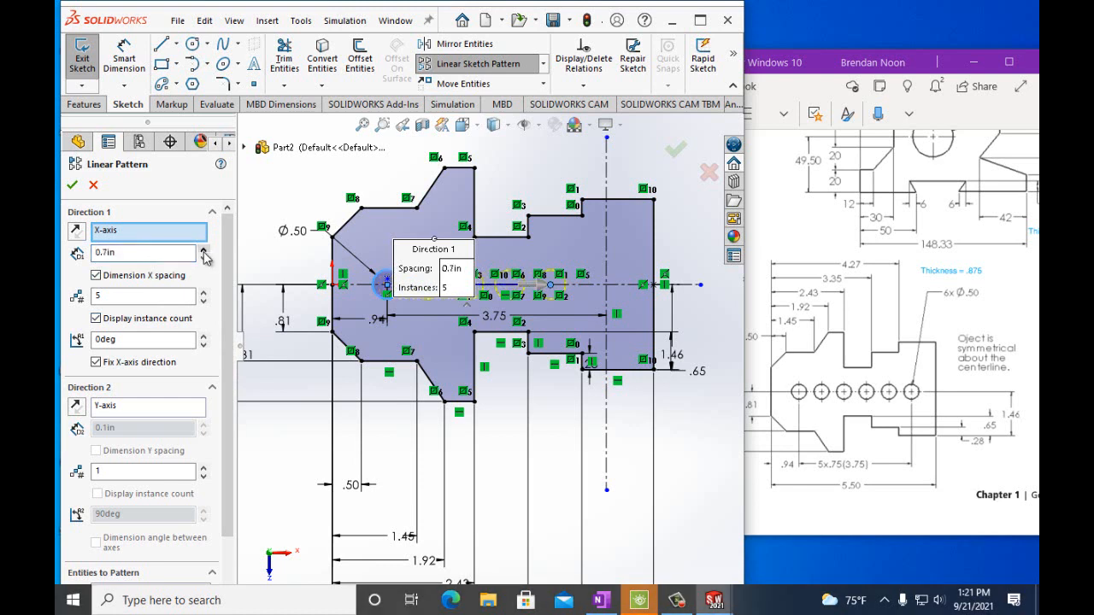
# Step: Try the reversed pattern direction with the X-axis spacing reduced to 0.4 in, and restore the original direction
pyautogui.click(547, 290)
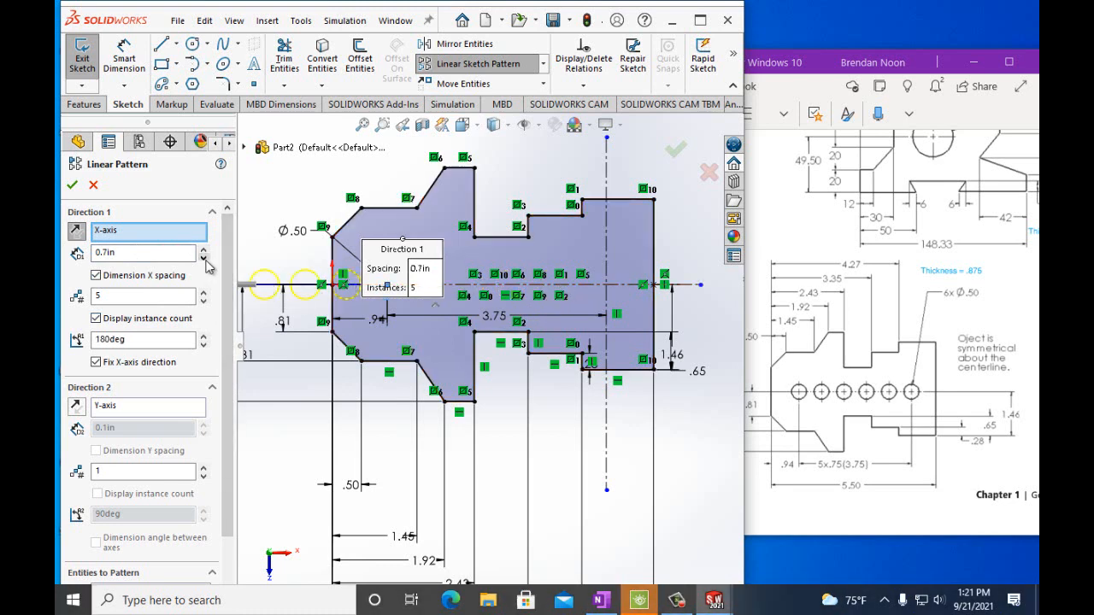
pyautogui.click(203, 258)
pyautogui.click(203, 258)
pyautogui.click(204, 258)
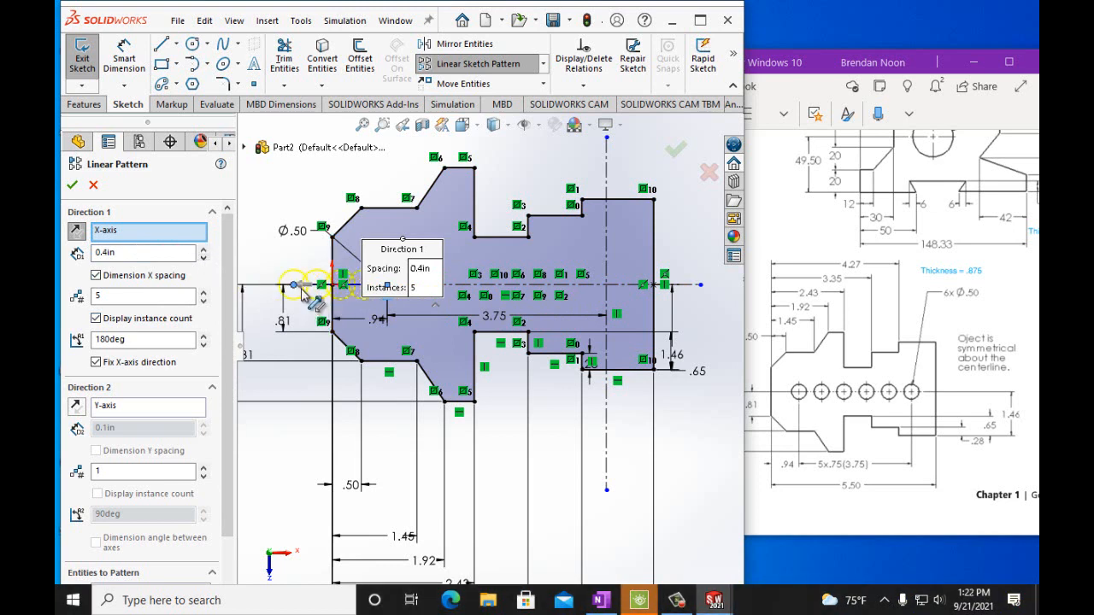
pyautogui.click(308, 288)
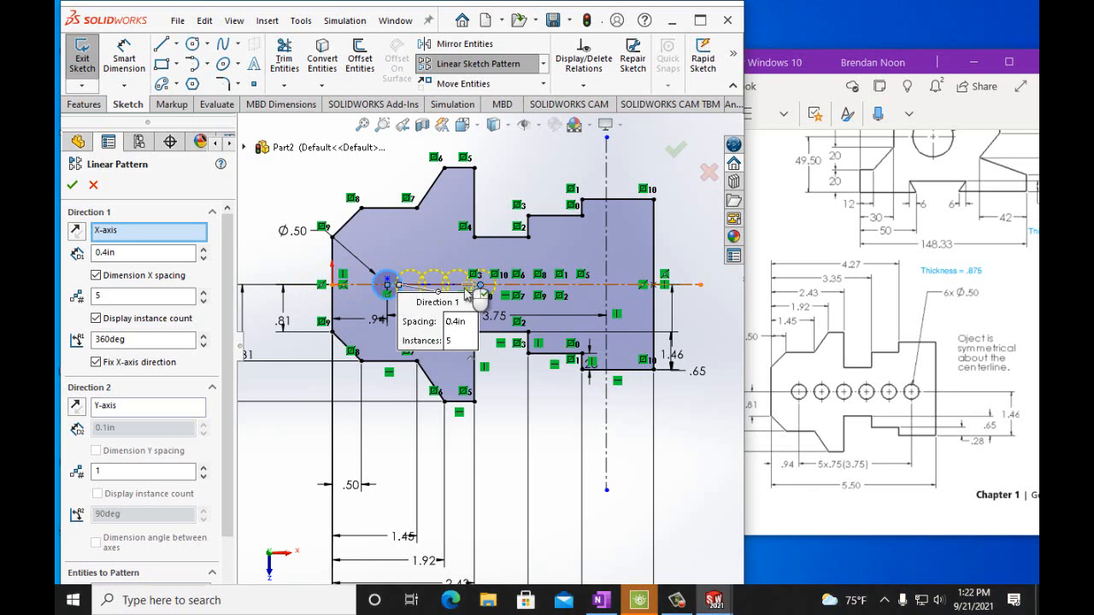
# Step: Raise the circle pattern's X-axis spacing to 0.9 in
pyautogui.click(205, 249)
pyautogui.click(204, 248)
pyautogui.click(205, 249)
pyautogui.click(204, 248)
pyautogui.click(204, 248)
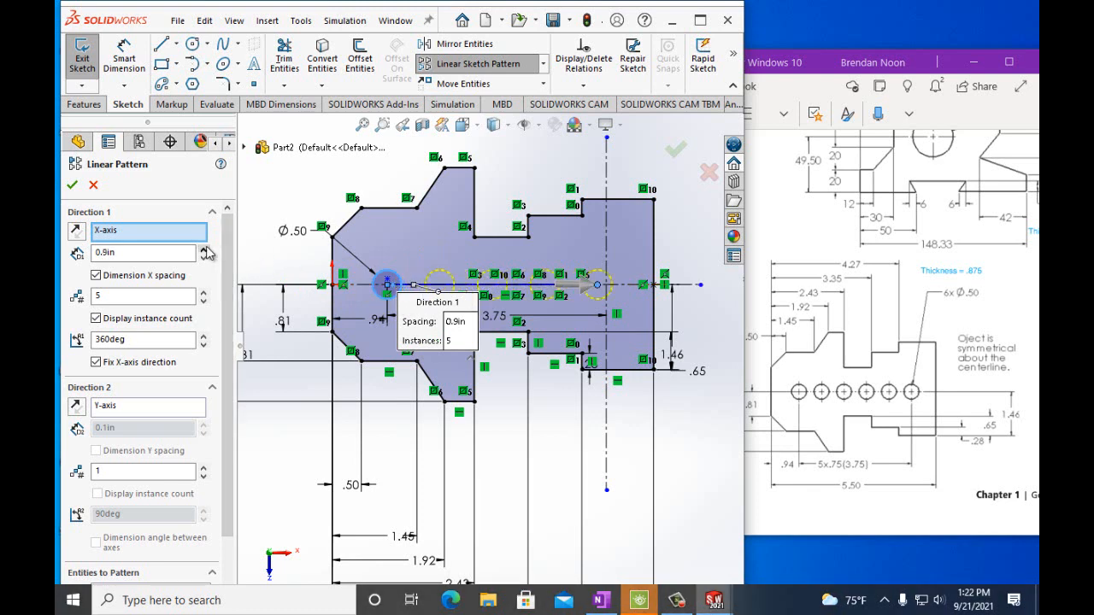
pyautogui.click(204, 249)
pyautogui.click(204, 257)
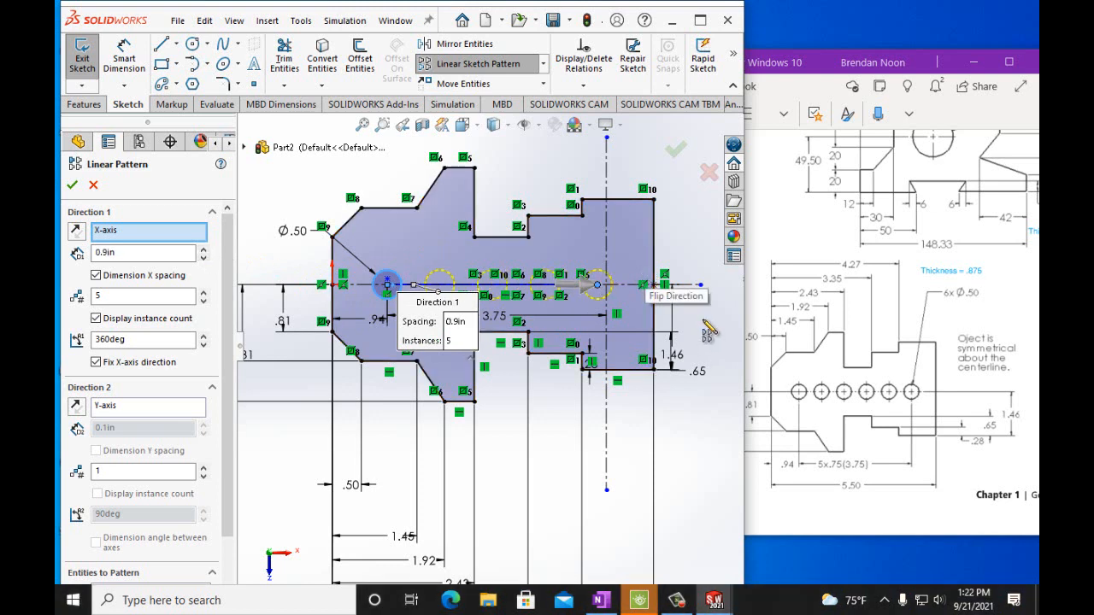
# Step: Fine-tune the circle pattern's X-axis spacing to 0.91 in and on to 0.92 in, bringing the last circle nearer the vertical centerline
pyautogui.scroll(-5, 696, 276)
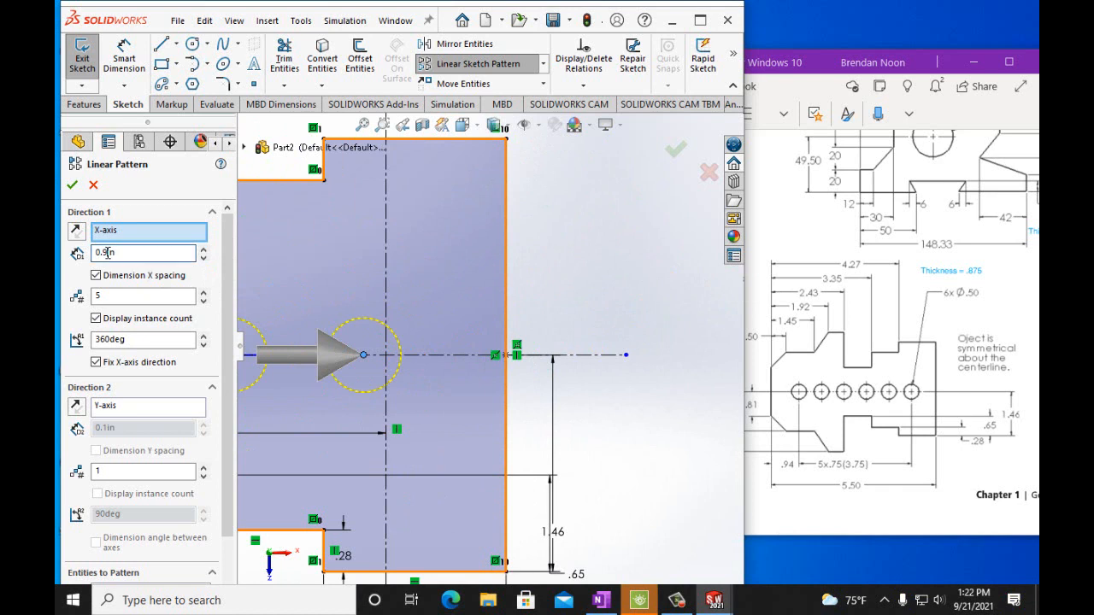
pyautogui.click(154, 213)
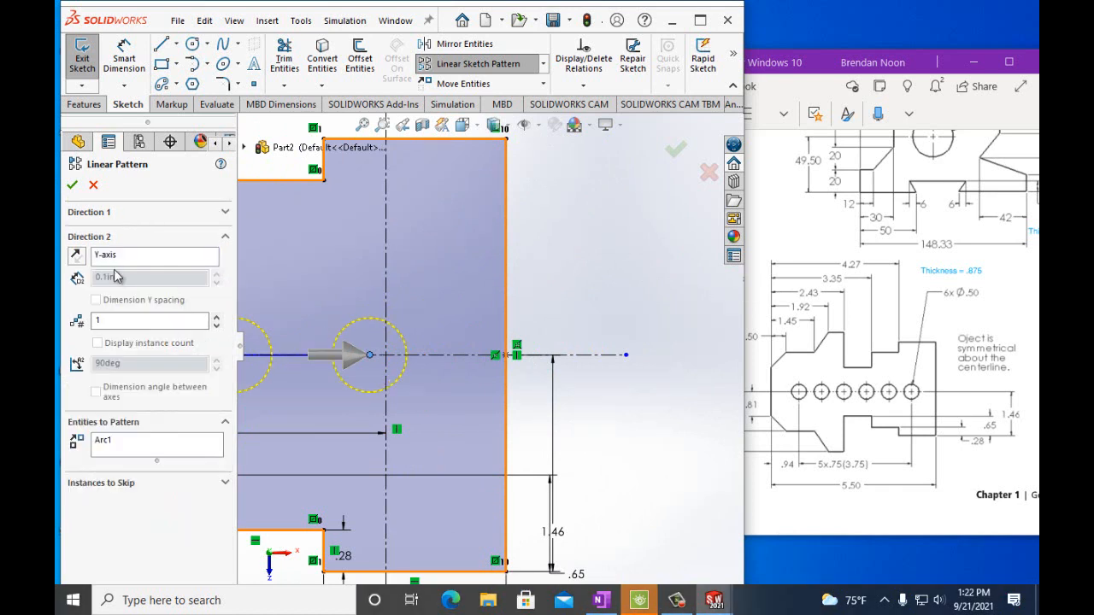
pyautogui.click(208, 212)
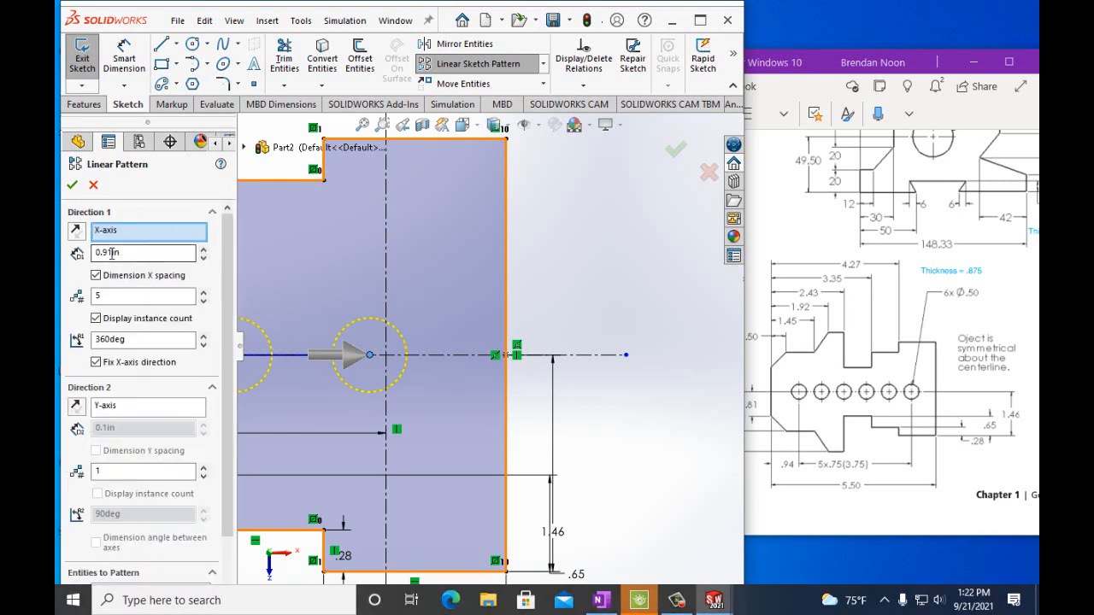
pyautogui.click(111, 253)
pyautogui.click(141, 217)
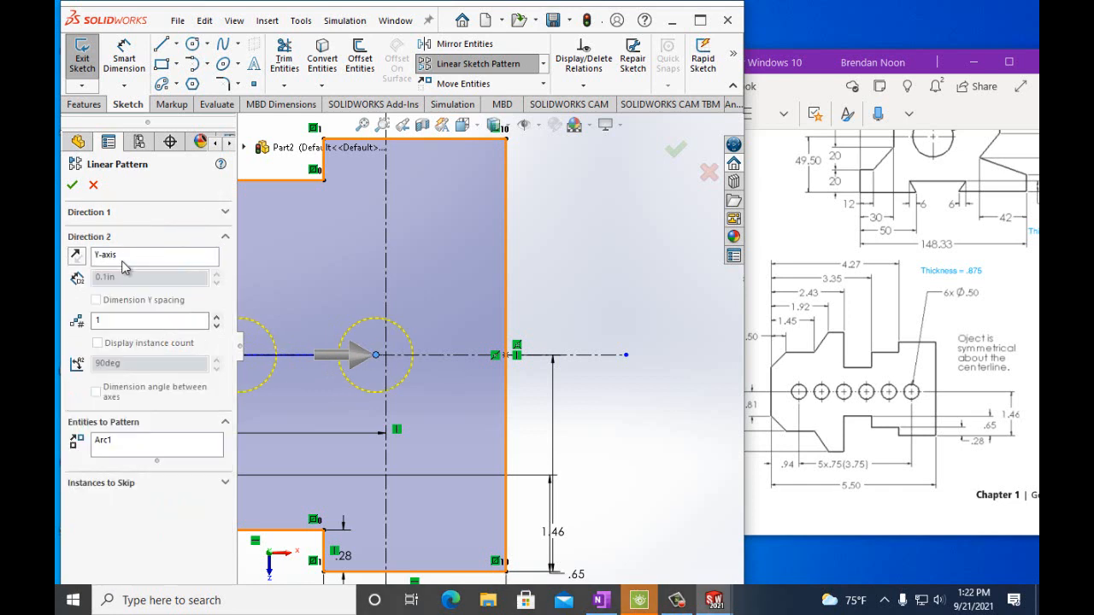
pyautogui.click(225, 212)
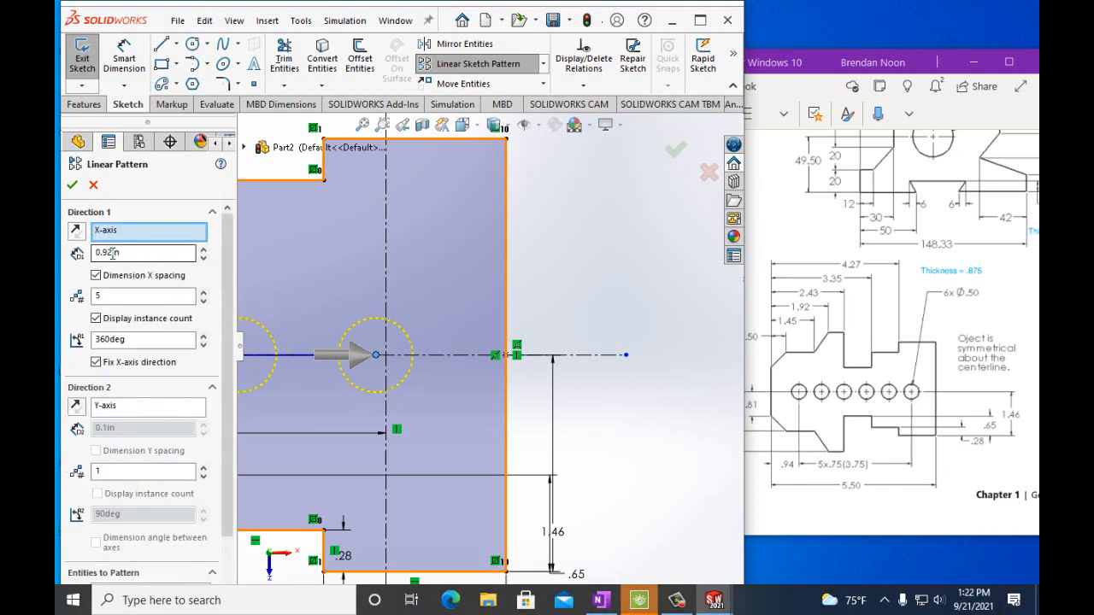
# Step: Increase the circle pattern's X-axis spacing to 0.94 in to bring the last circle onto the vertical centerline
pyautogui.click(111, 252)
pyautogui.click(139, 214)
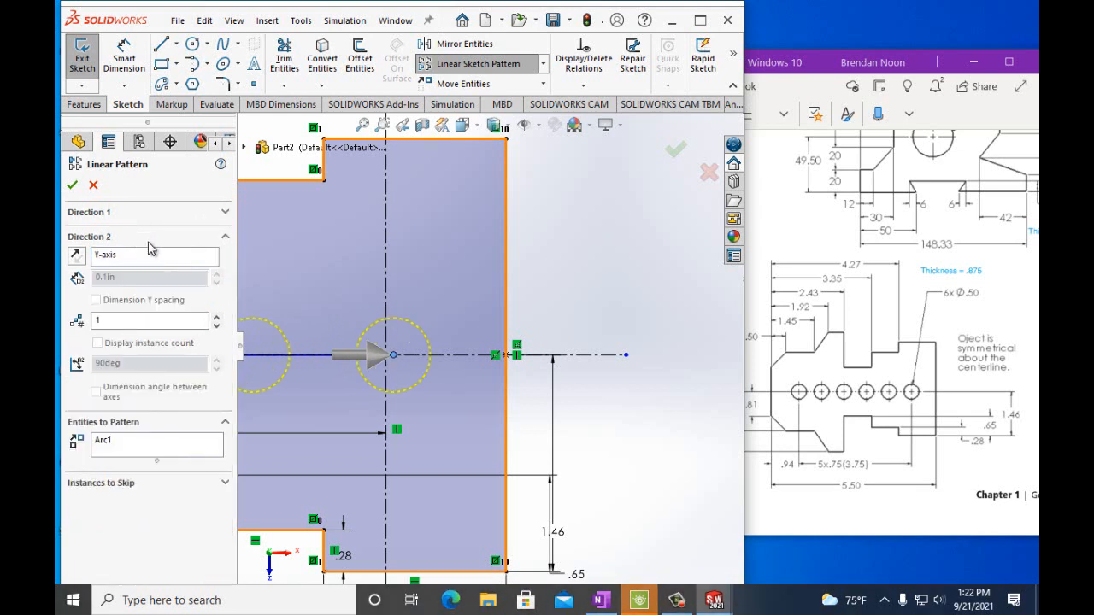
pyautogui.click(224, 212)
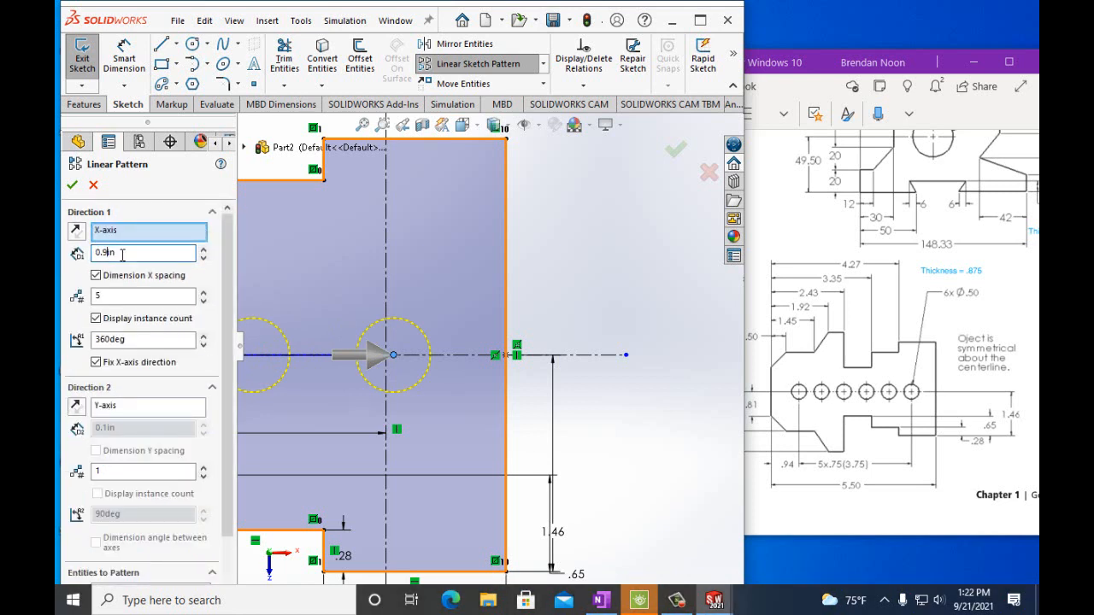
pyautogui.click(144, 214)
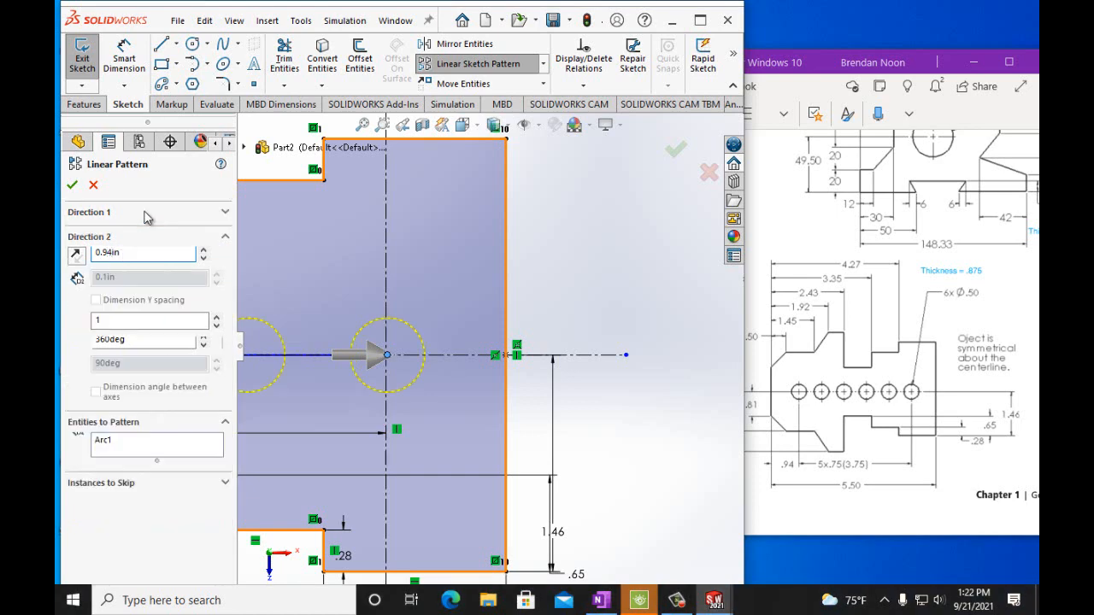
# Step: Try an X-axis spacing of 0.939 in while checking the last circle's center against the vertical centerline up close
pyautogui.scroll(-5, 407, 362)
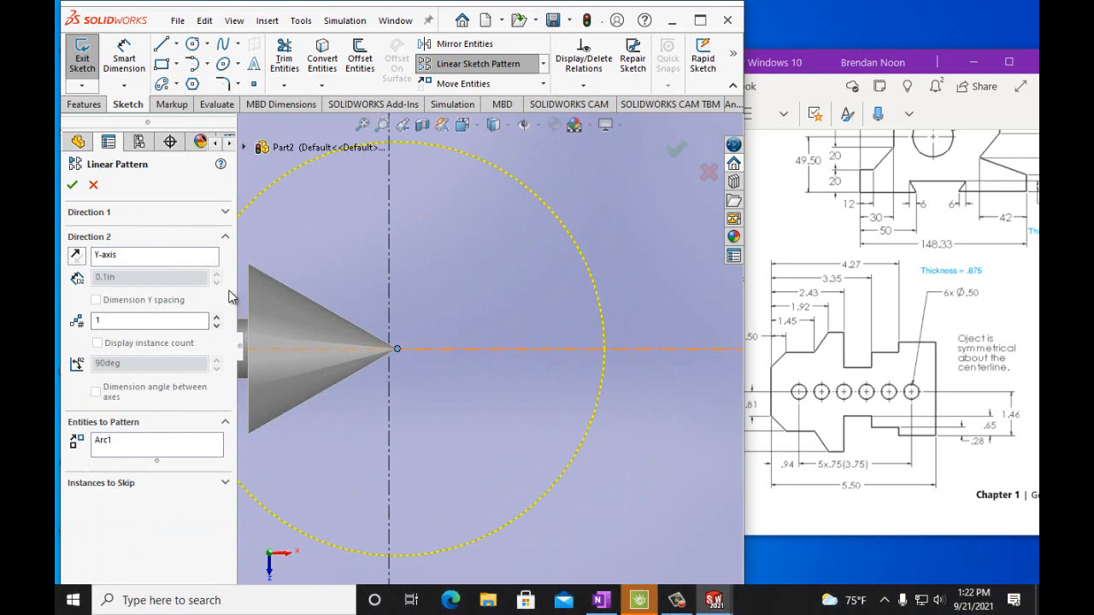
pyautogui.click(224, 214)
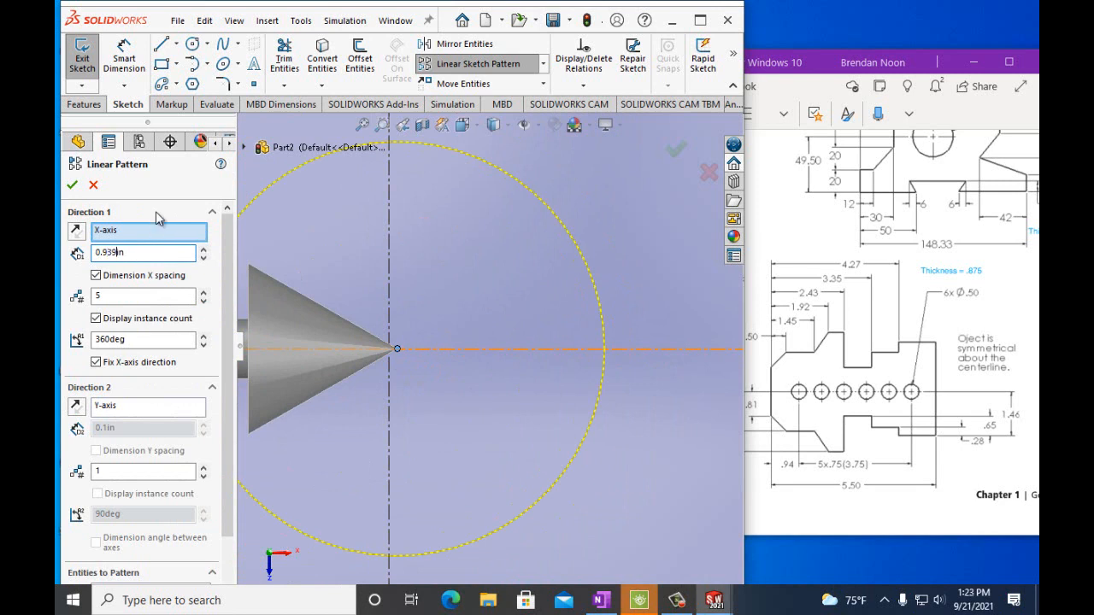
pyautogui.press('Return')
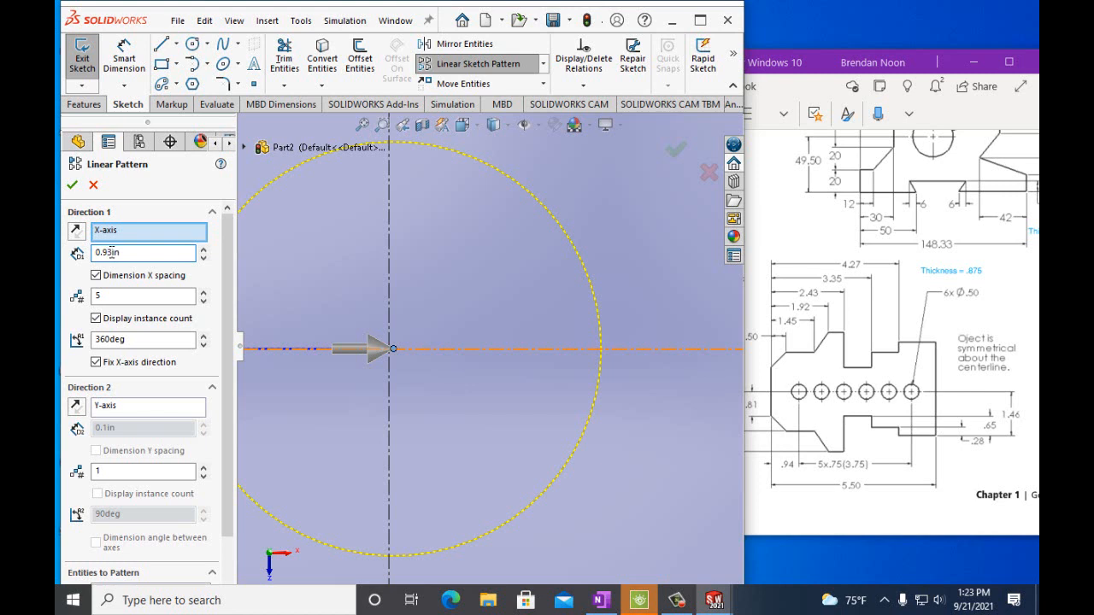
# Step: Set the X-axis spacing back to 0.94 in and accept the linear pattern of five circles
pyautogui.click(169, 214)
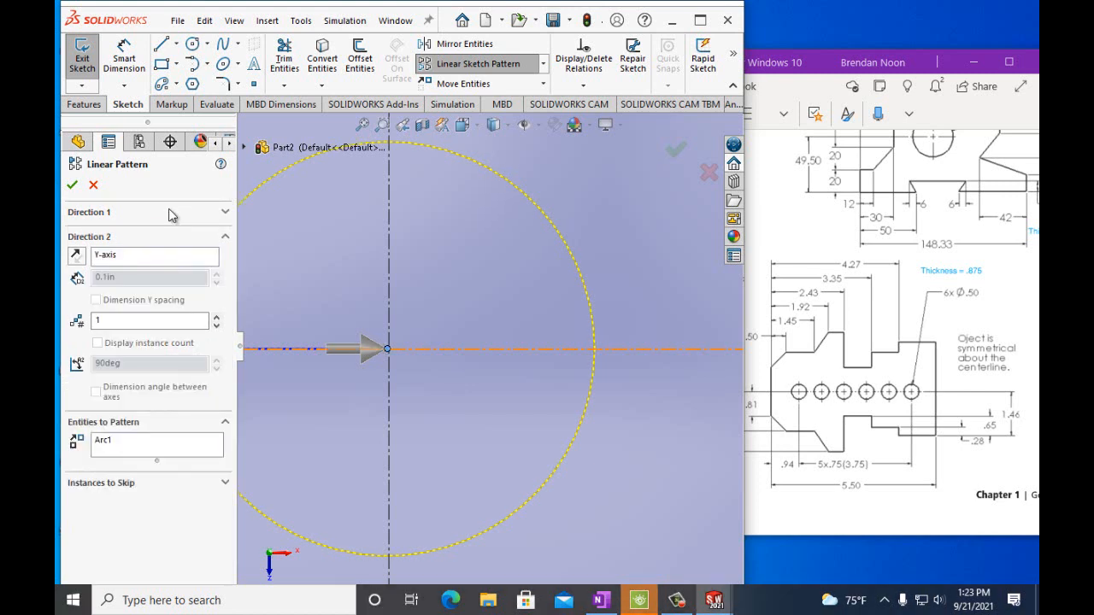
pyautogui.click(225, 214)
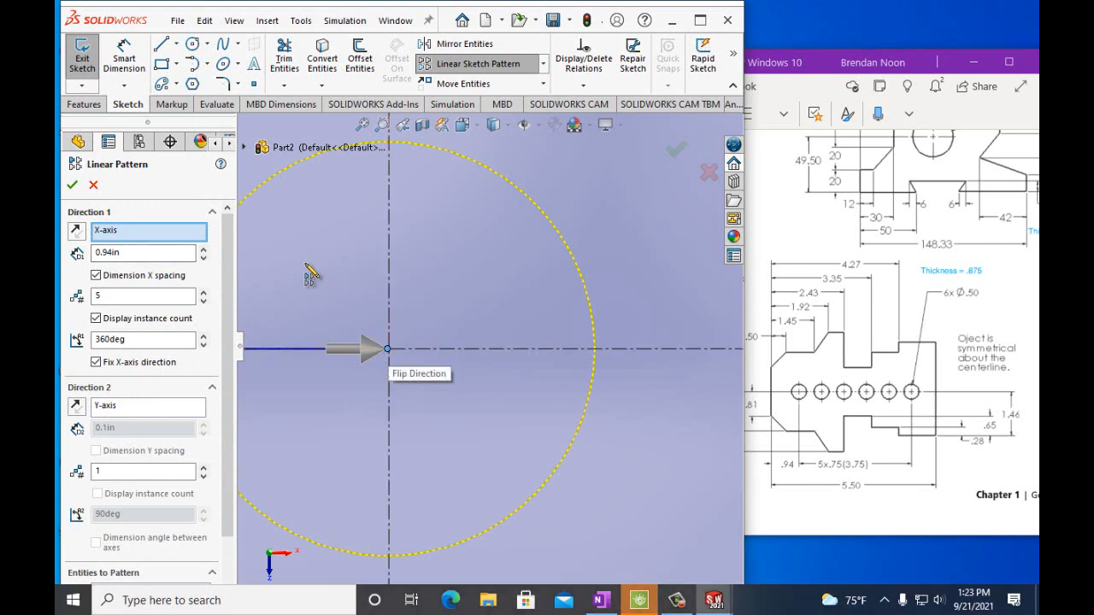
pyautogui.scroll(10, 432, 289)
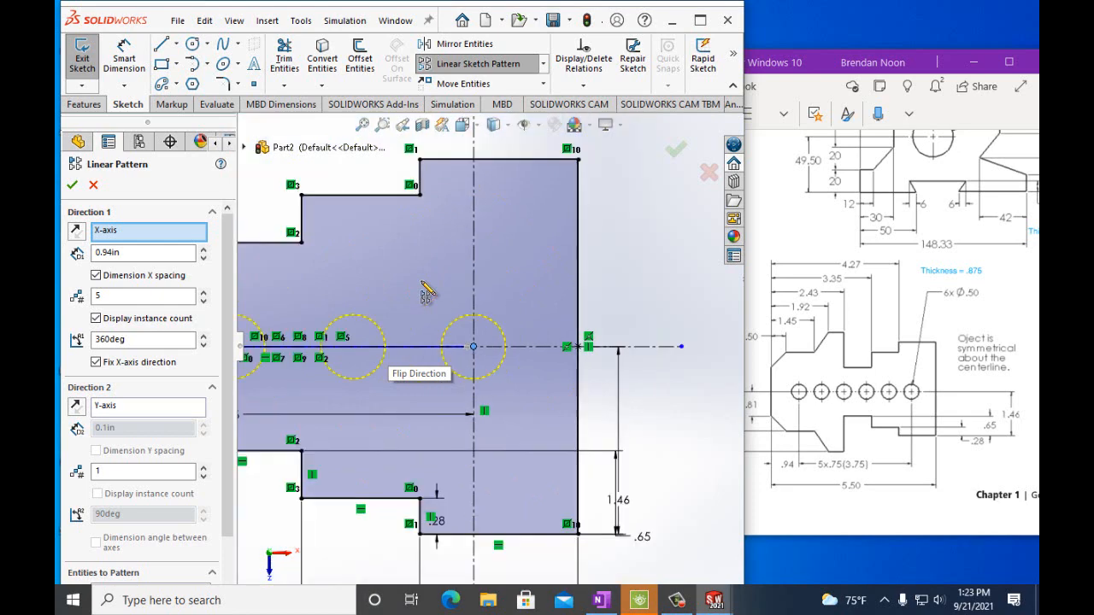
pyautogui.scroll(5, 426, 290)
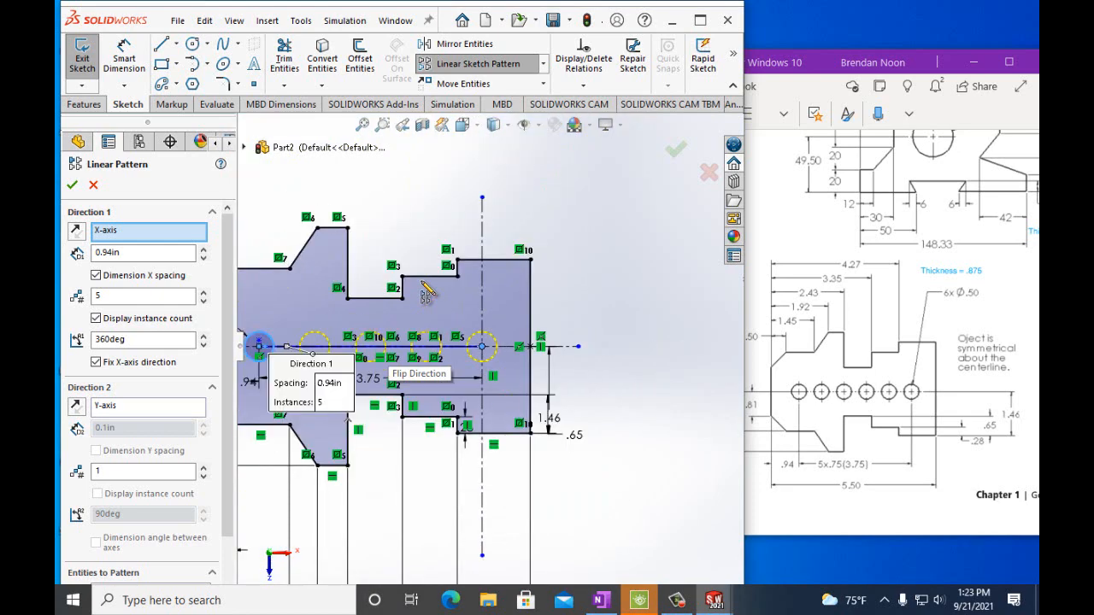
pyautogui.click(72, 185)
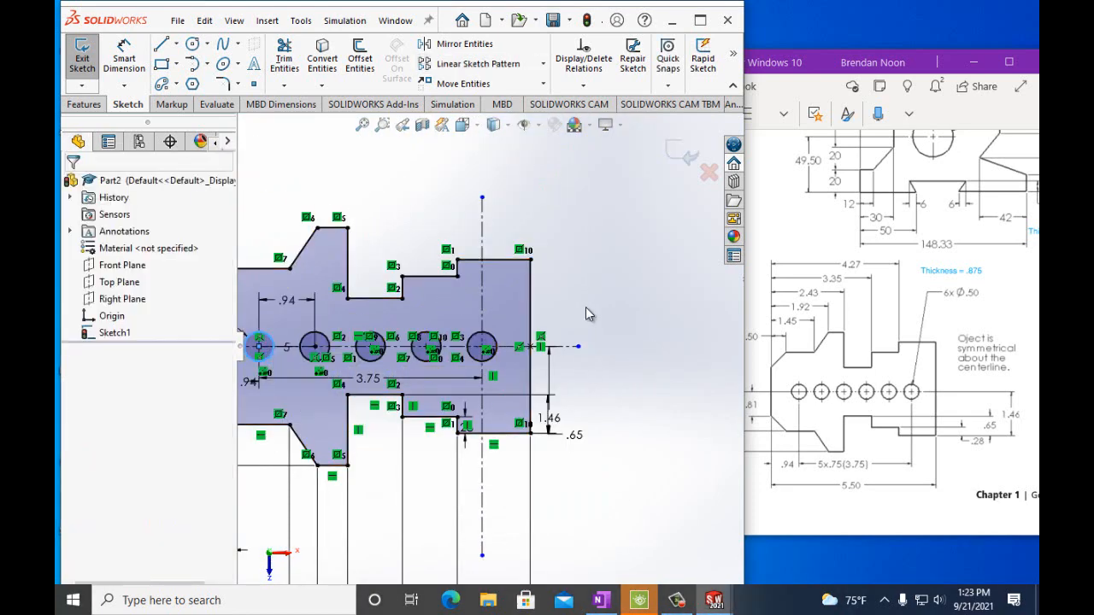
# Step: Start a boss extrude of the part sketch and look up the required thickness for Figure P1-13 in the OneNote handout
pyautogui.scroll(2, 586, 314)
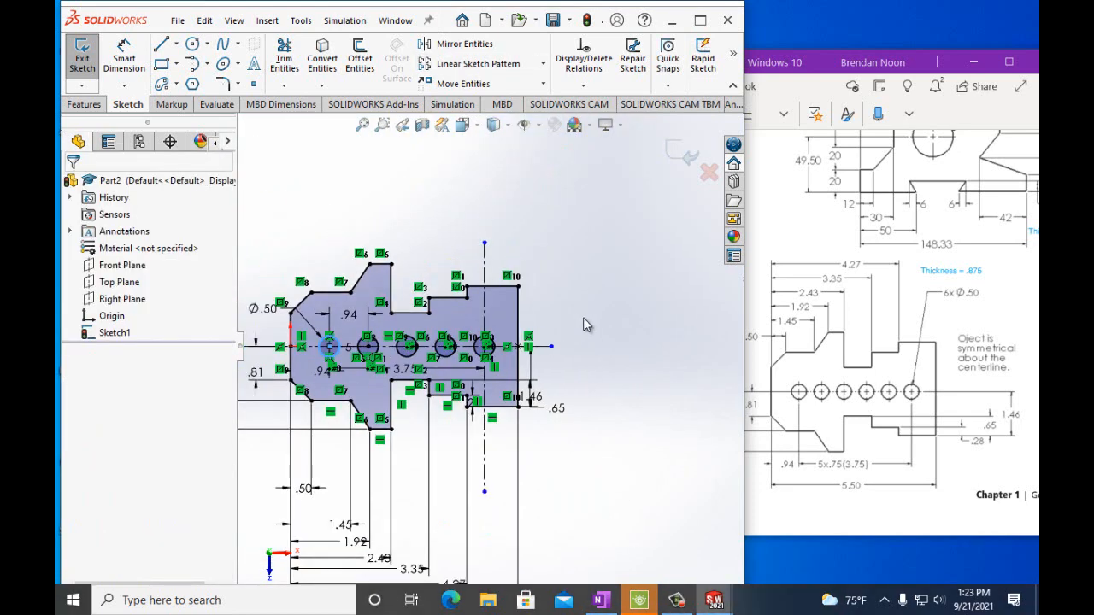
pyautogui.click(86, 105)
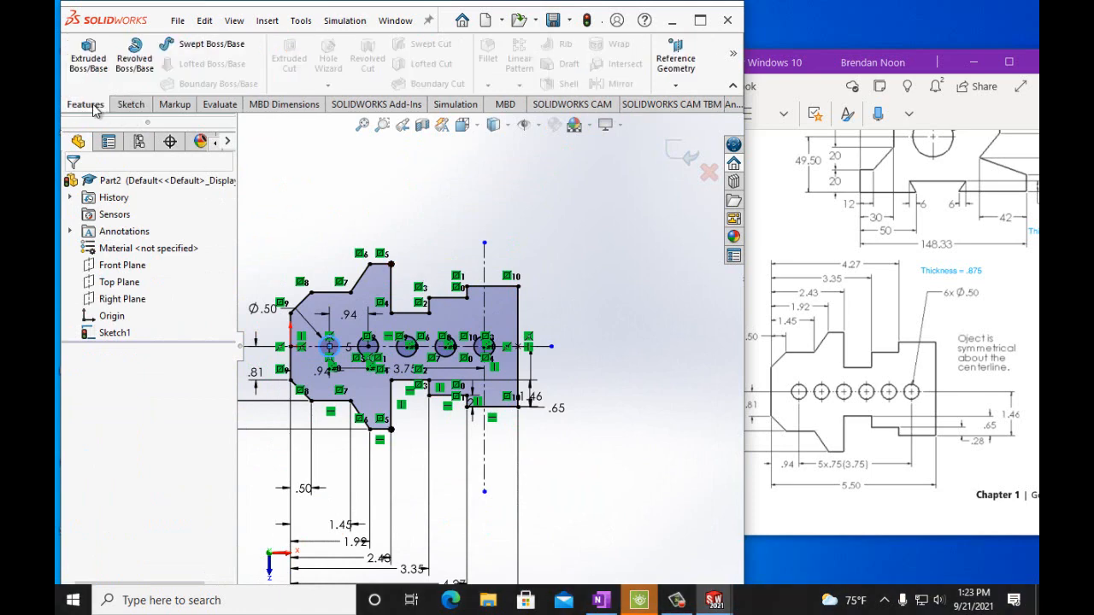
pyautogui.click(88, 56)
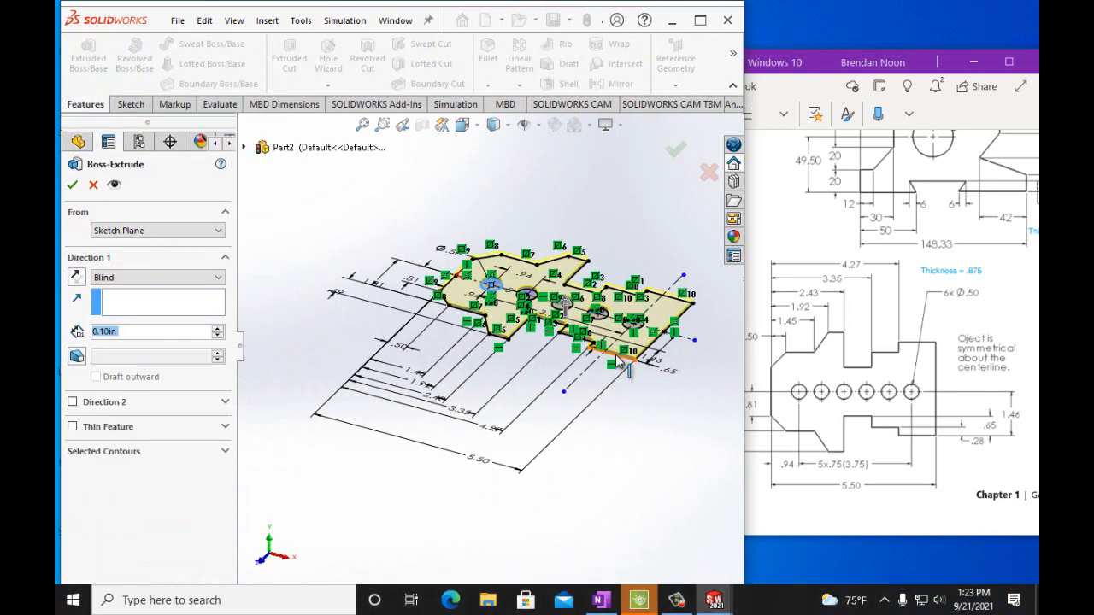
pyautogui.click(921, 481)
pyautogui.scroll(5, 901, 485)
pyautogui.scroll(-10, 901, 486)
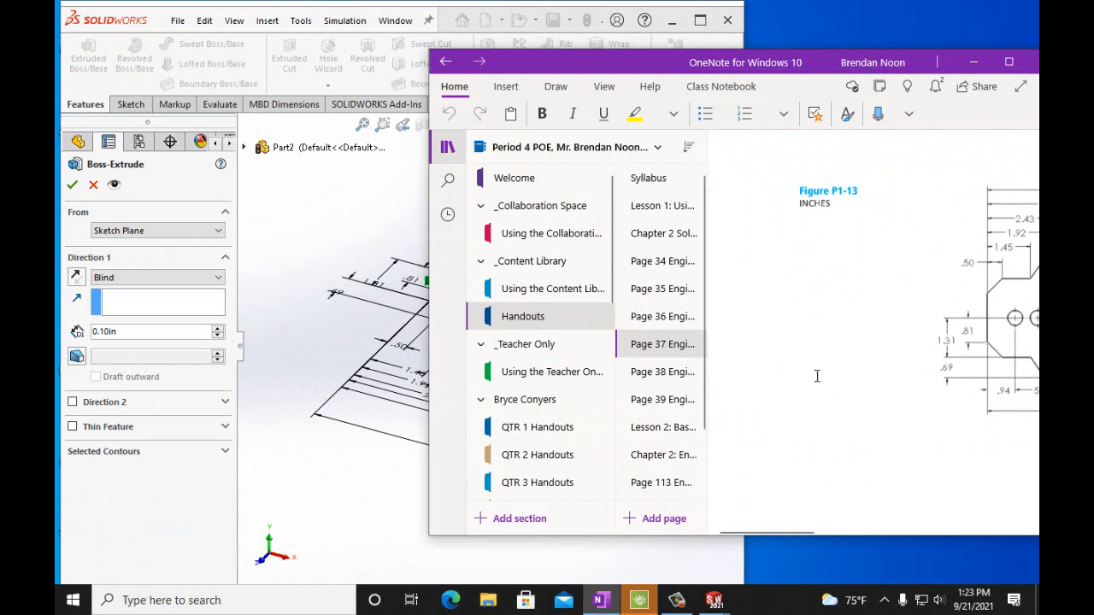
pyautogui.moveTo(809, 533); pyautogui.dragTo(856, 531)
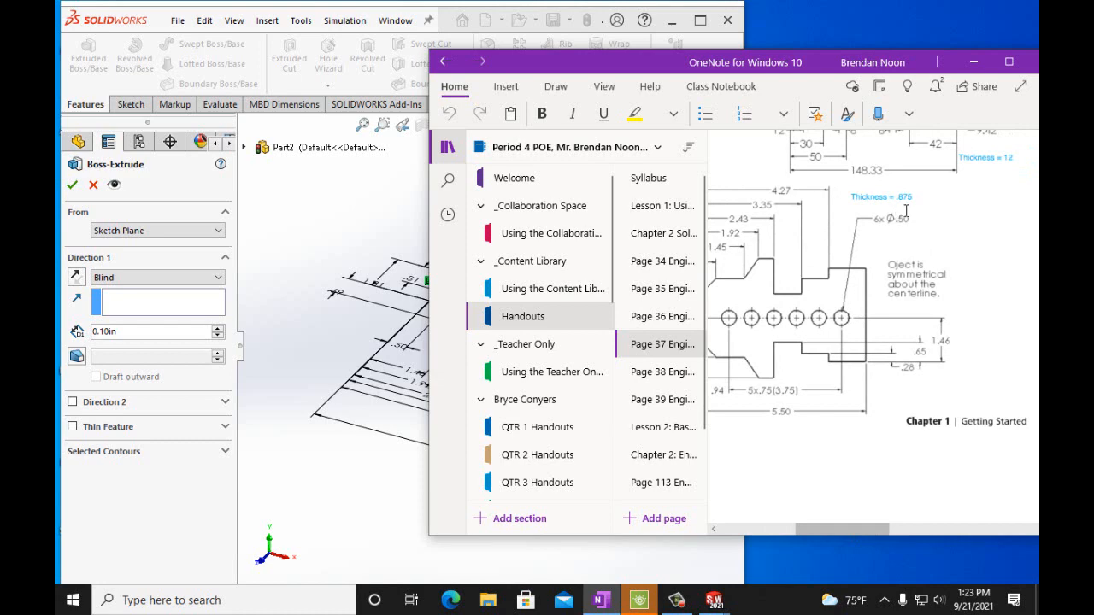
# Step: Back in SOLIDWORKS, set the blind extrusion depth to 0.875 in and create the solid
pyautogui.click(122, 333)
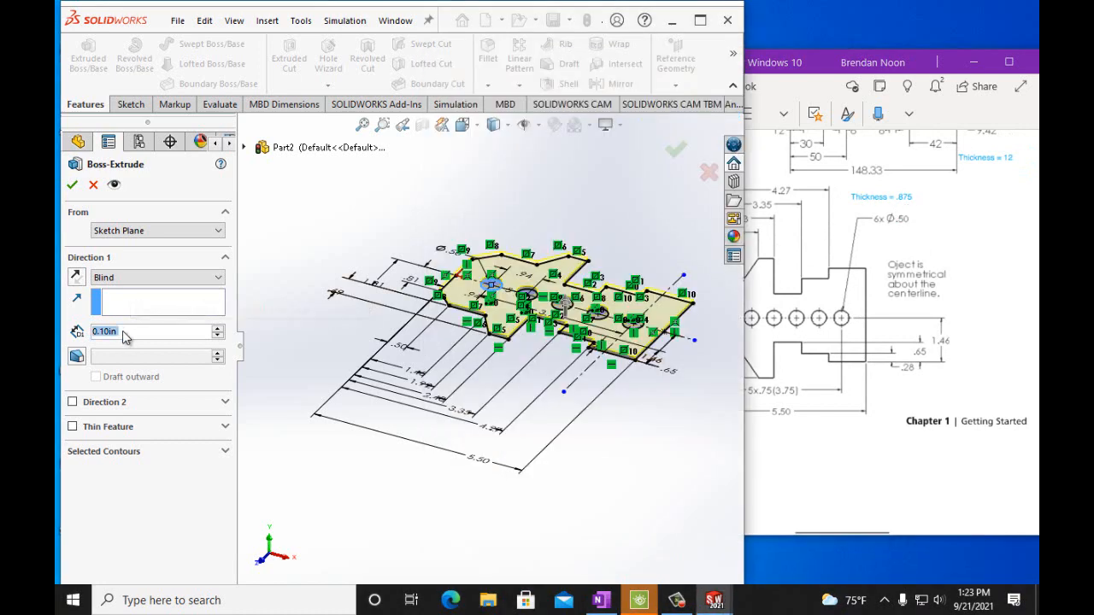
pyautogui.write('0.')
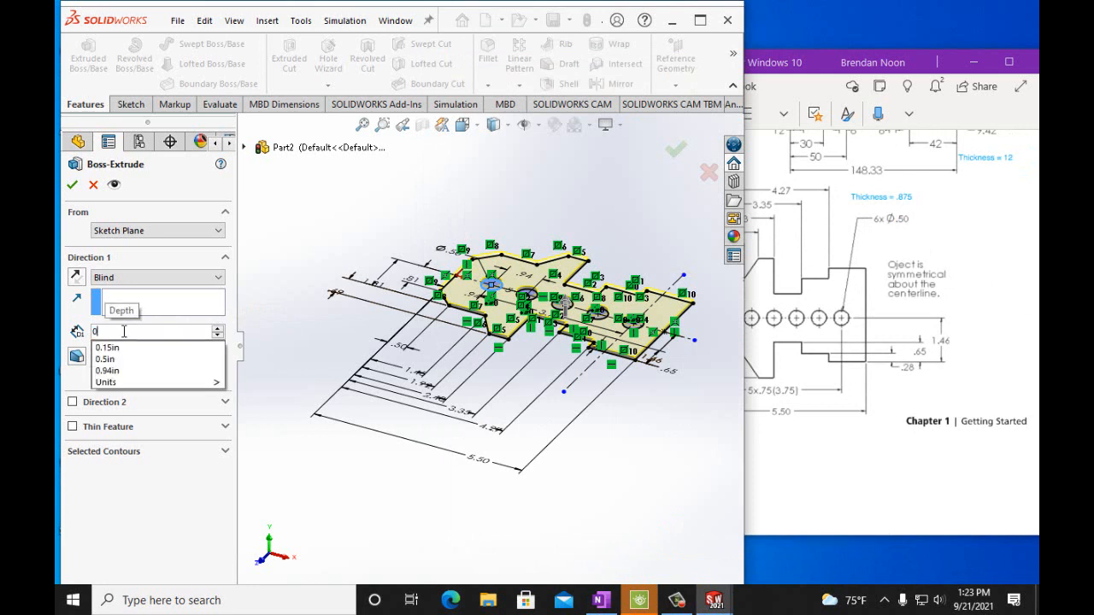
pyautogui.write('875')
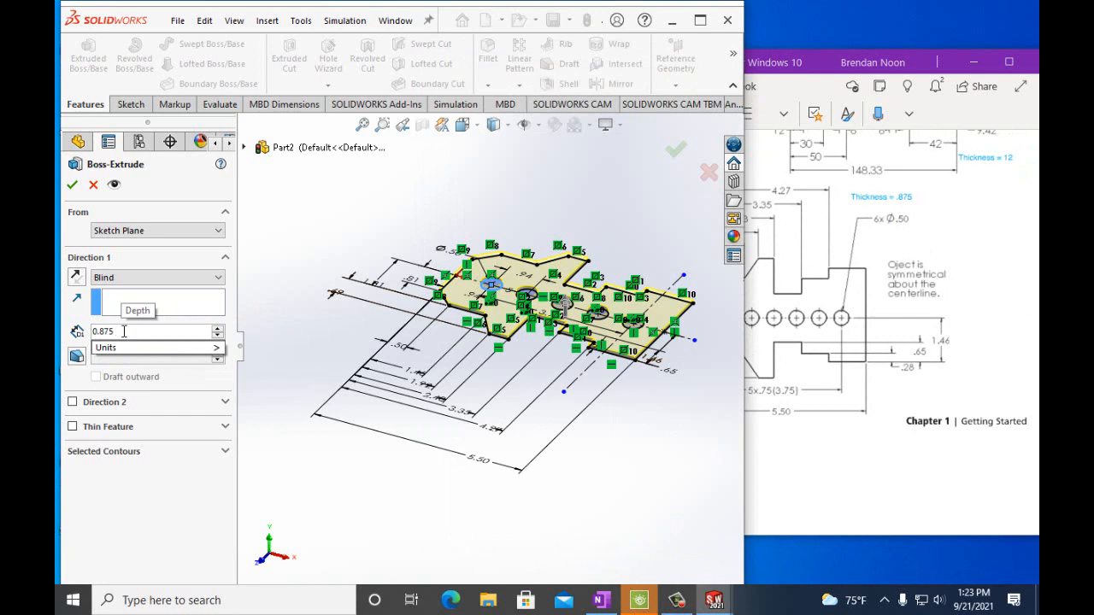
pyautogui.write('in')
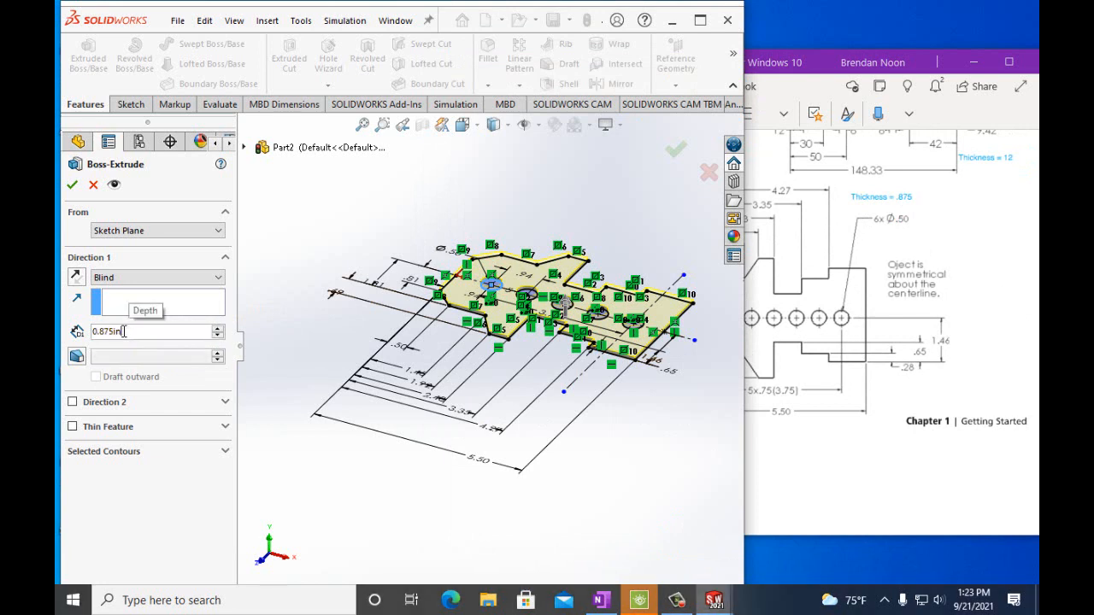
pyautogui.click(72, 184)
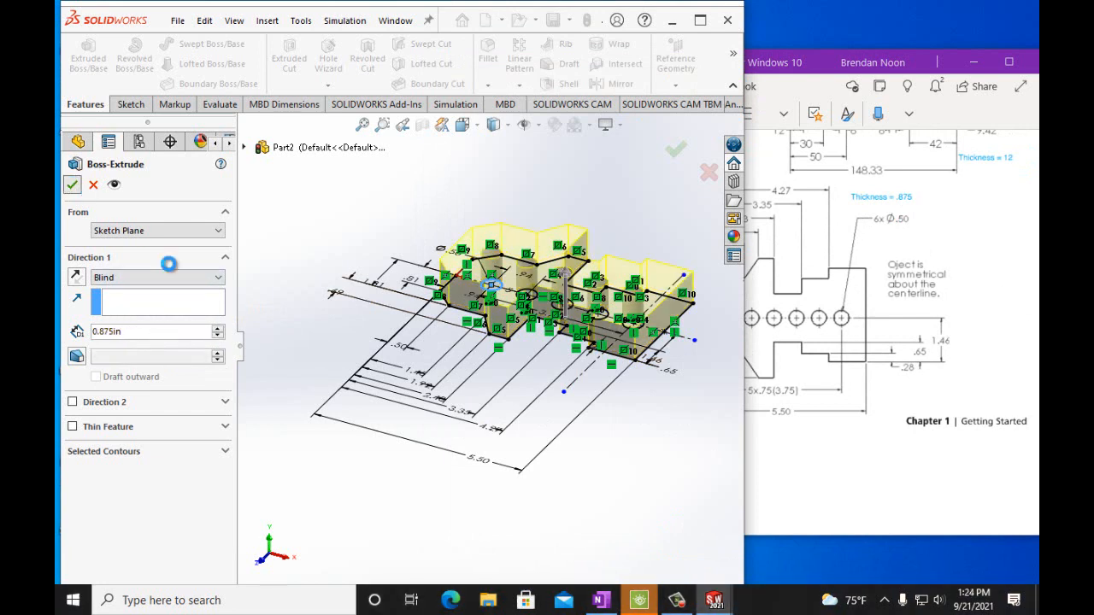
pyautogui.click(302, 348)
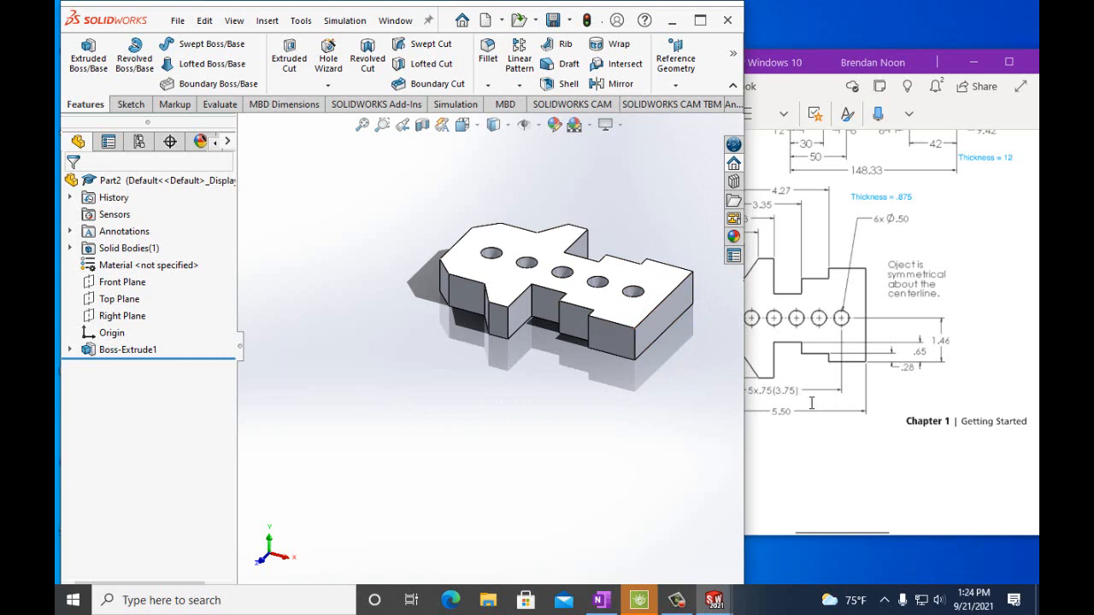
# Step: Save the extruded part in the Documents folder under the file name P1-13
pyautogui.moveTo(808, 531); pyautogui.dragTo(739, 524)
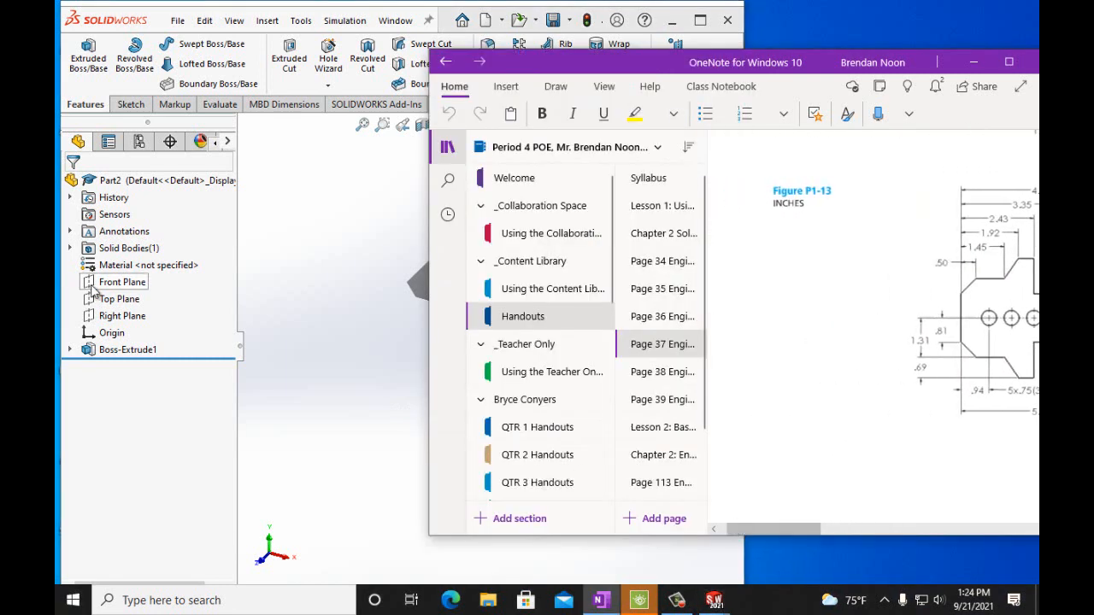
pyautogui.click(176, 23)
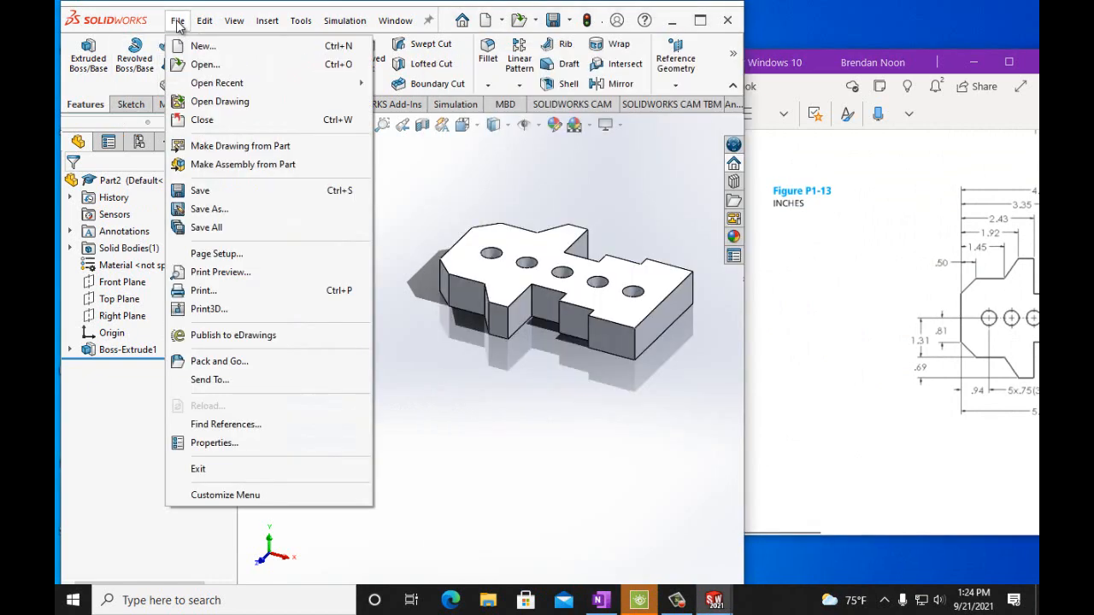
pyautogui.click(205, 209)
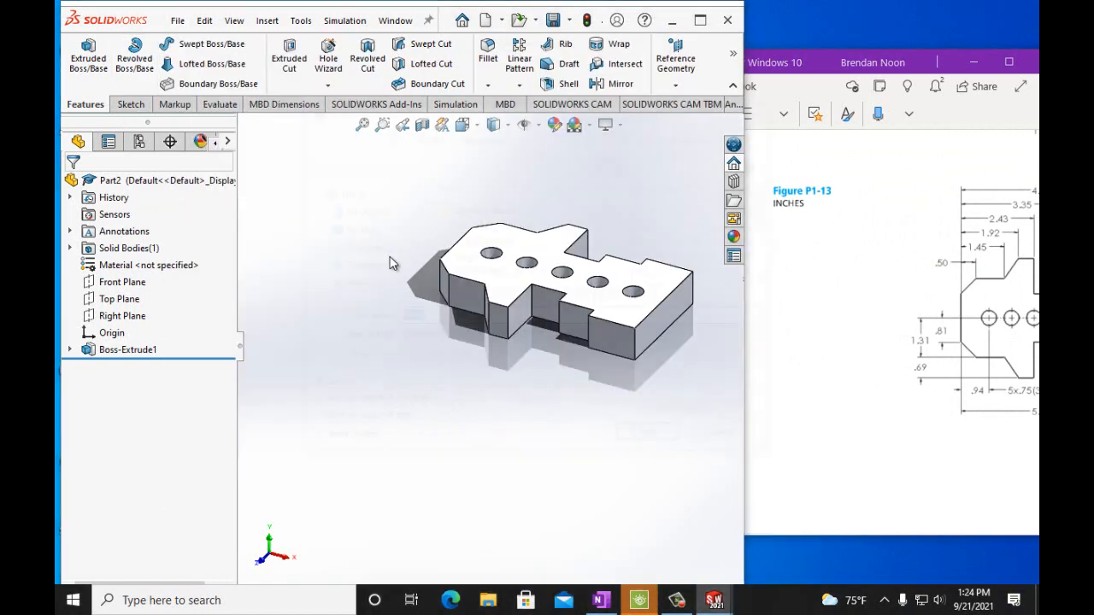
pyautogui.write('P')
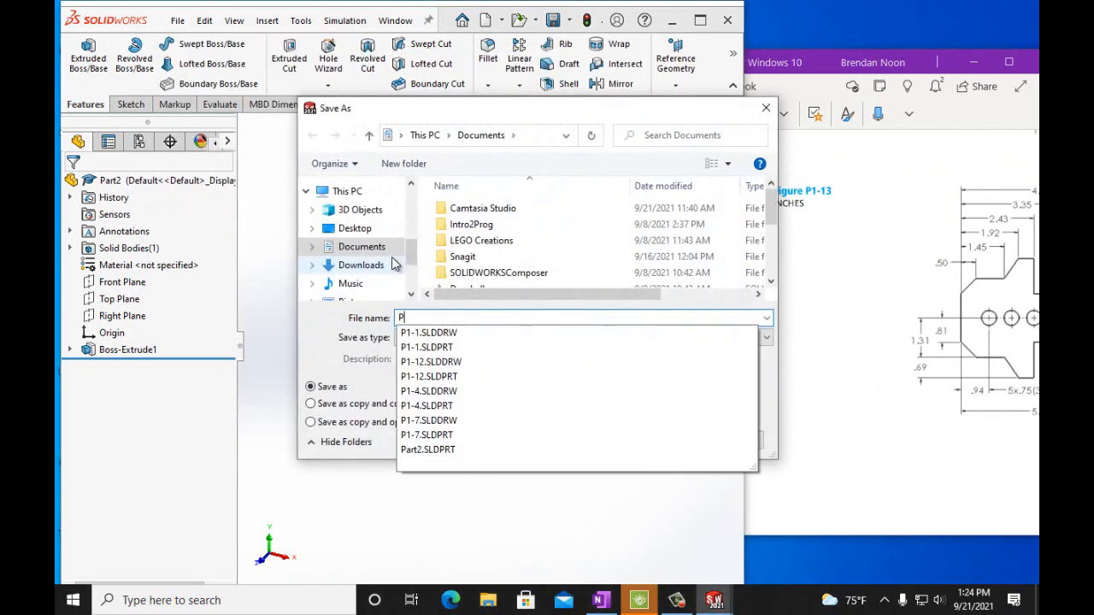
pyautogui.write('1-13')
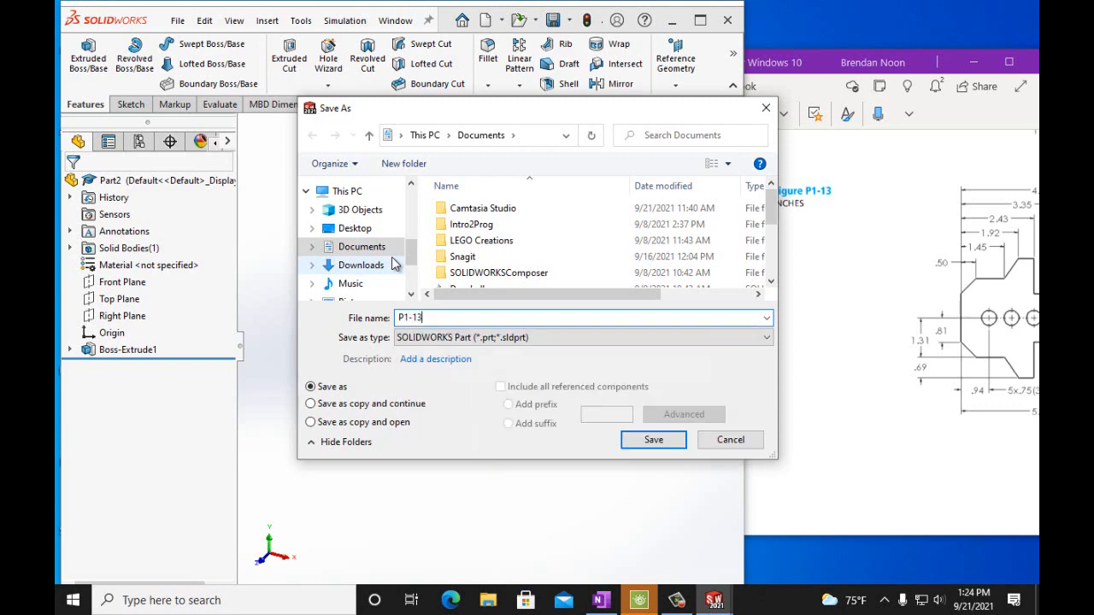
pyautogui.click(647, 441)
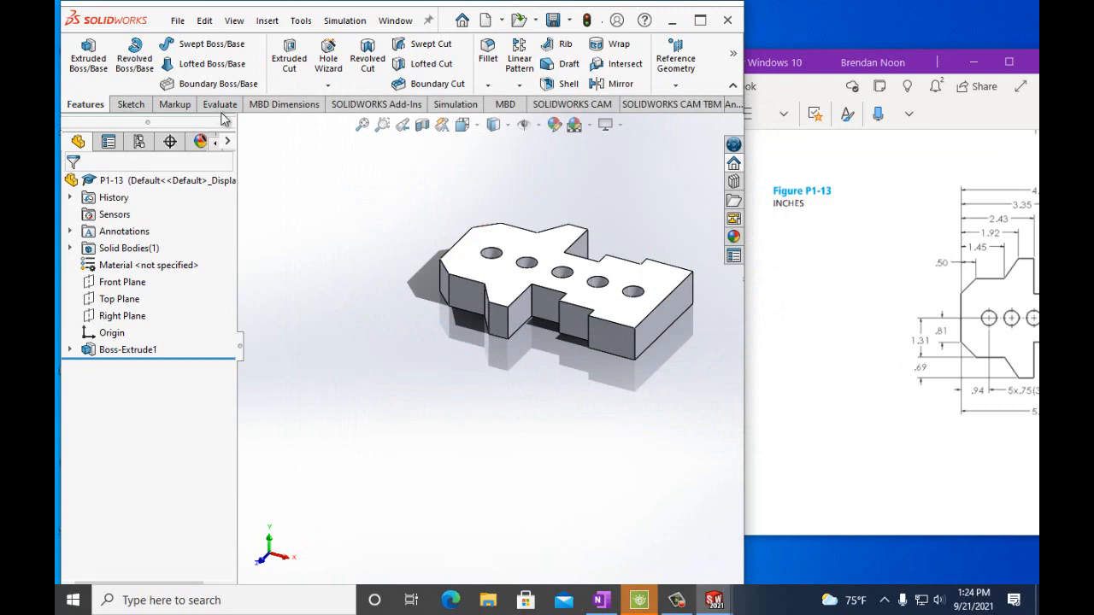
# Step: Make a drawing from the part on an A (ANSI) Landscape sheet and place a pictorial view above the title block
pyautogui.click(178, 22)
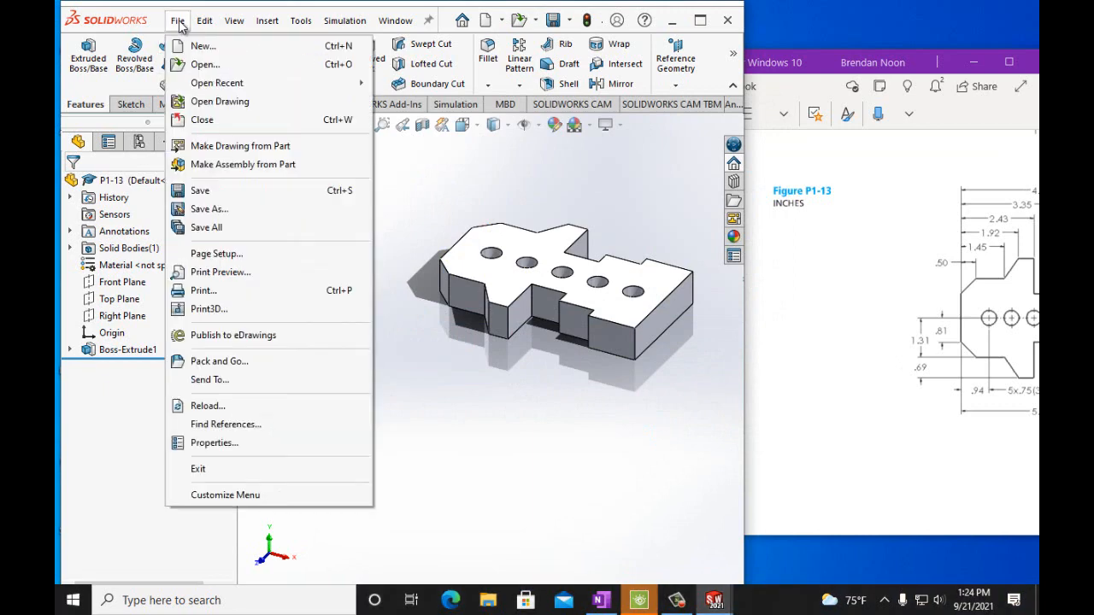
pyautogui.click(207, 145)
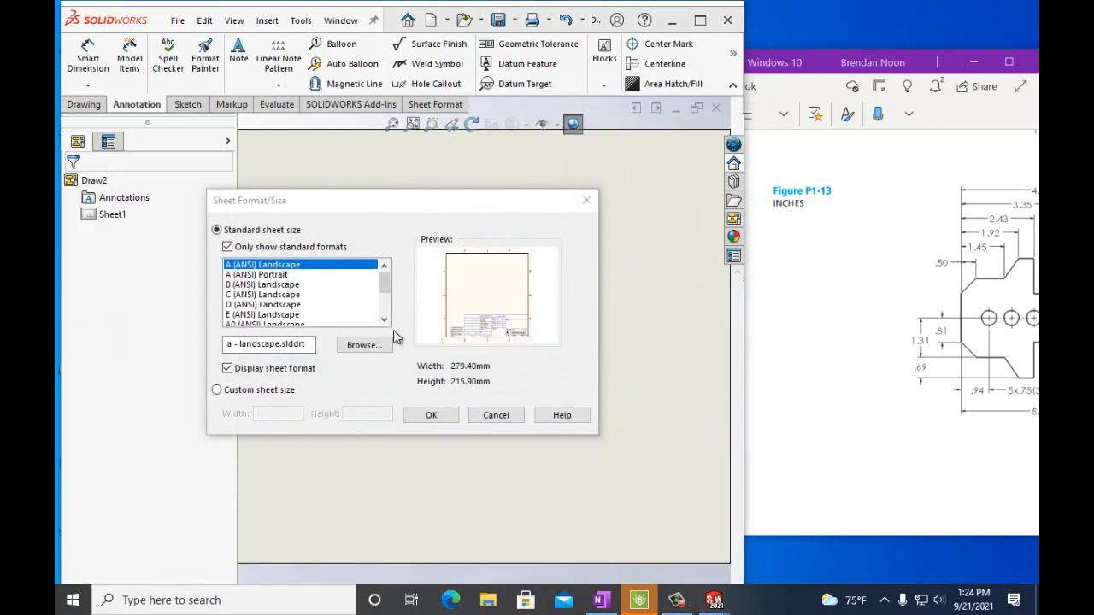
pyautogui.click(450, 415)
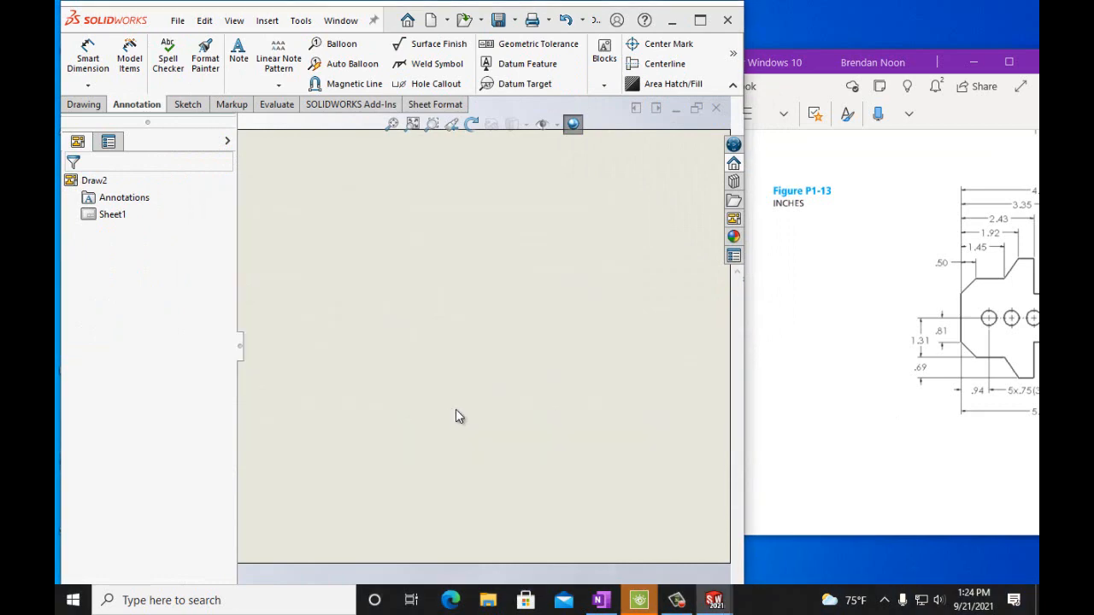
pyautogui.moveTo(548, 554); pyautogui.dragTo(479, 320)
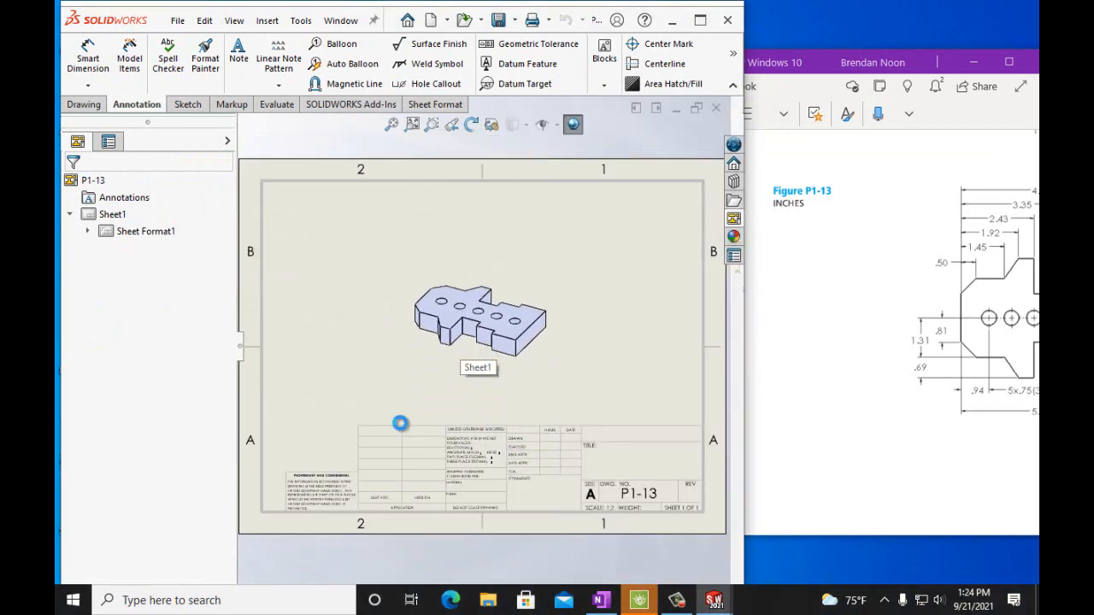
# Step: Display the drawing view as shaded with edges and give it a custom scale of 1:1
pyautogui.moveTo(226, 405); pyautogui.dragTo(225, 447)
pyautogui.click(160, 465)
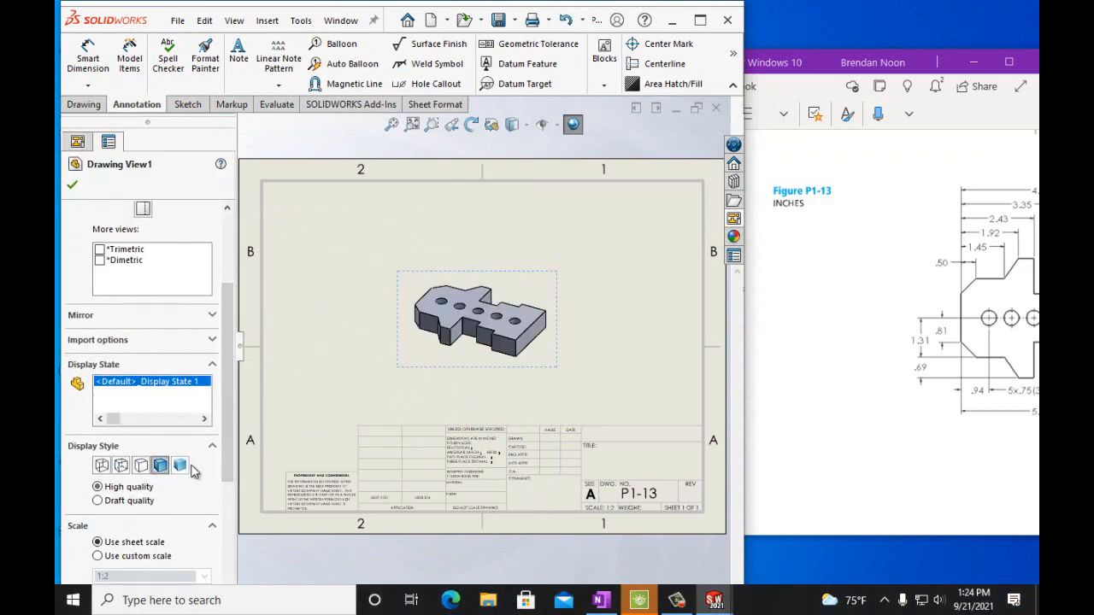
pyautogui.scroll(-2, 227, 462)
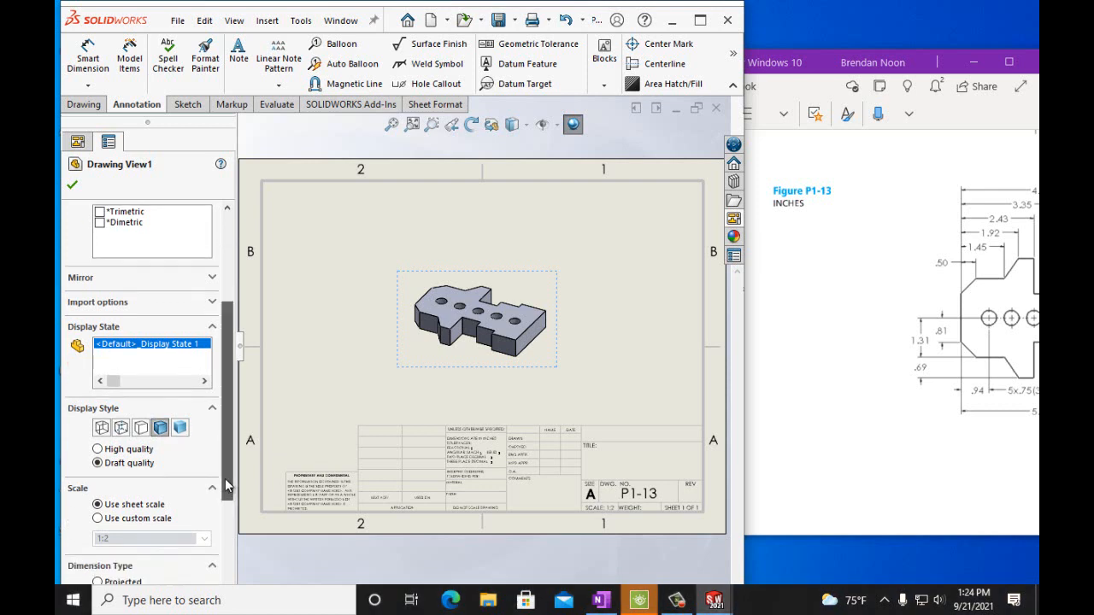
pyautogui.click(100, 465)
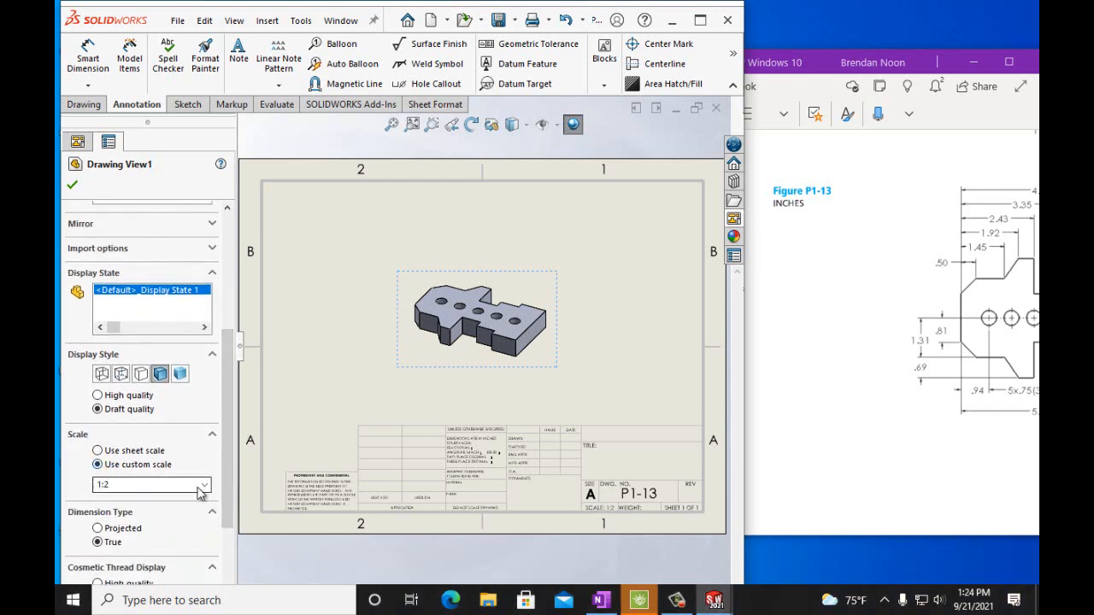
pyautogui.click(204, 485)
pyautogui.scroll(1, 208, 420)
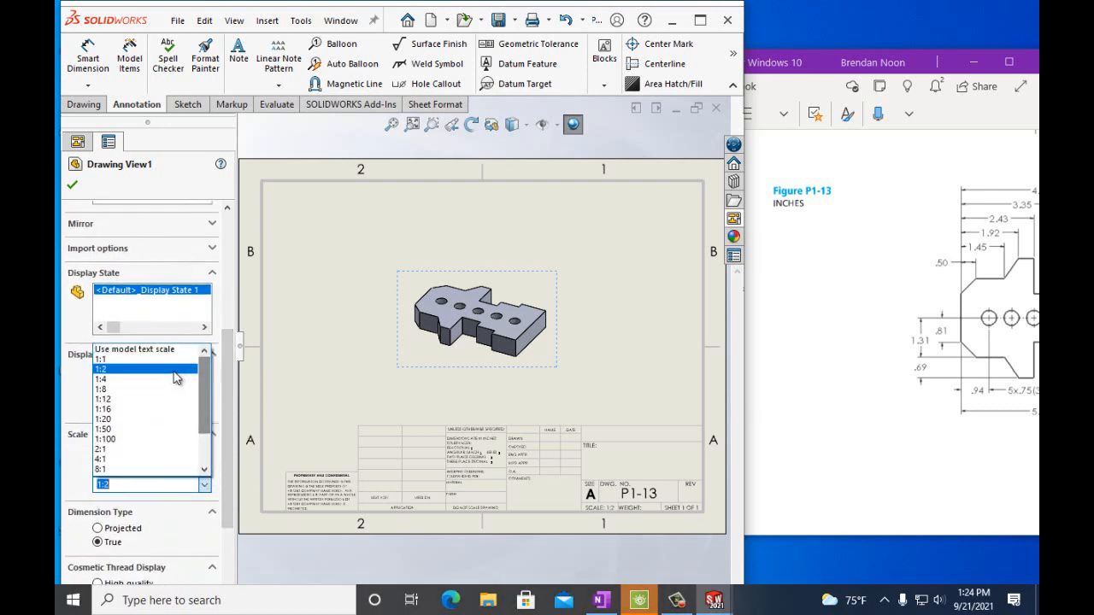
pyautogui.click(160, 360)
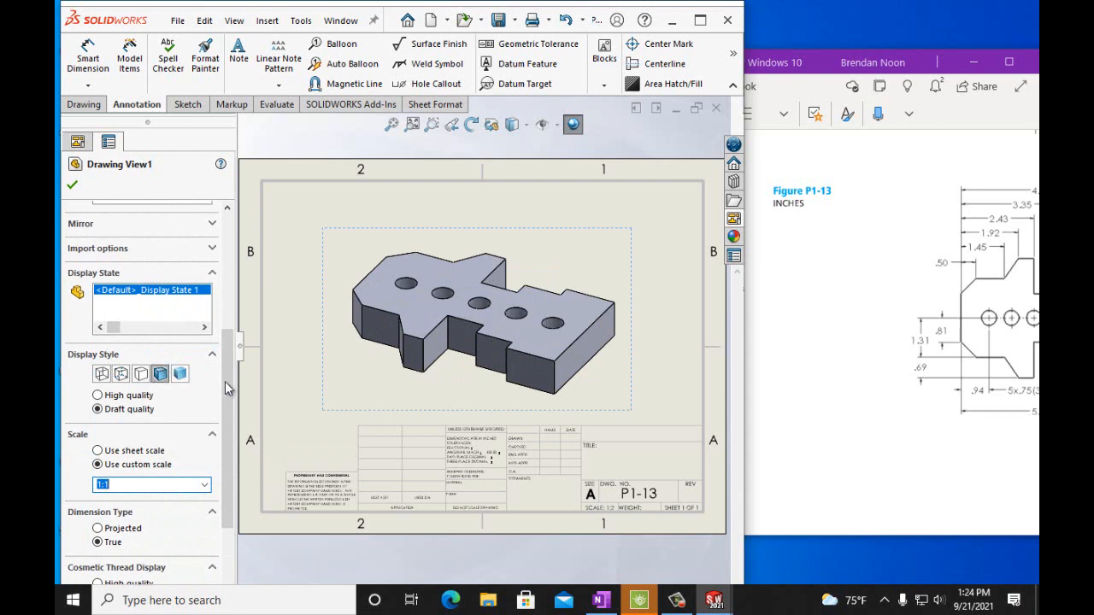
pyautogui.click(74, 184)
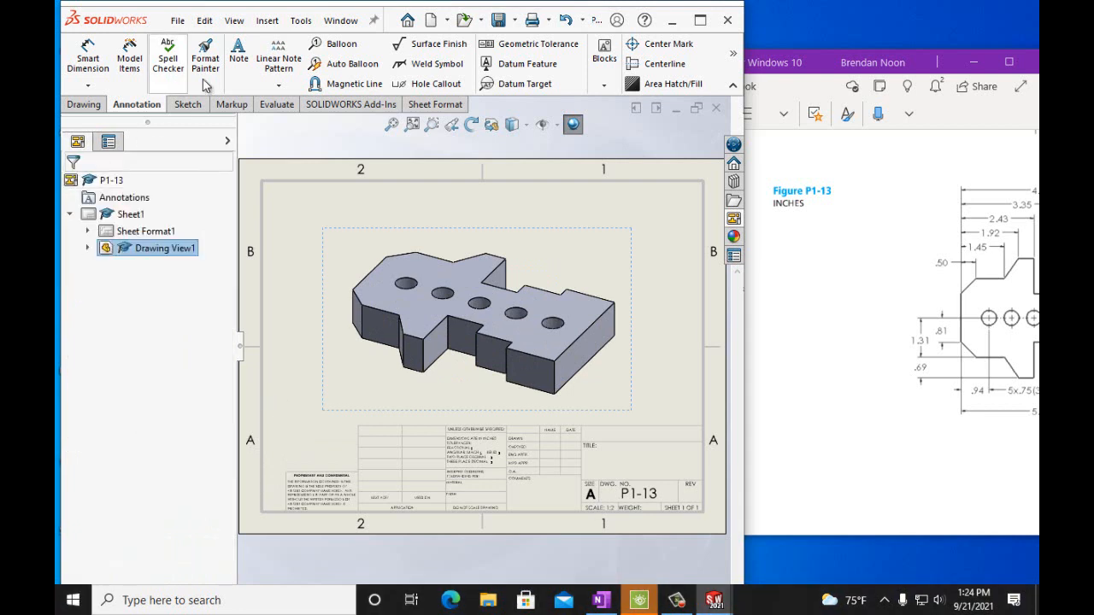
# Step: Add a note with the author's name above the title block's title field, formatted in bold 24-point Elephant
pyautogui.click(598, 436)
pyautogui.write('Mr. Noon')
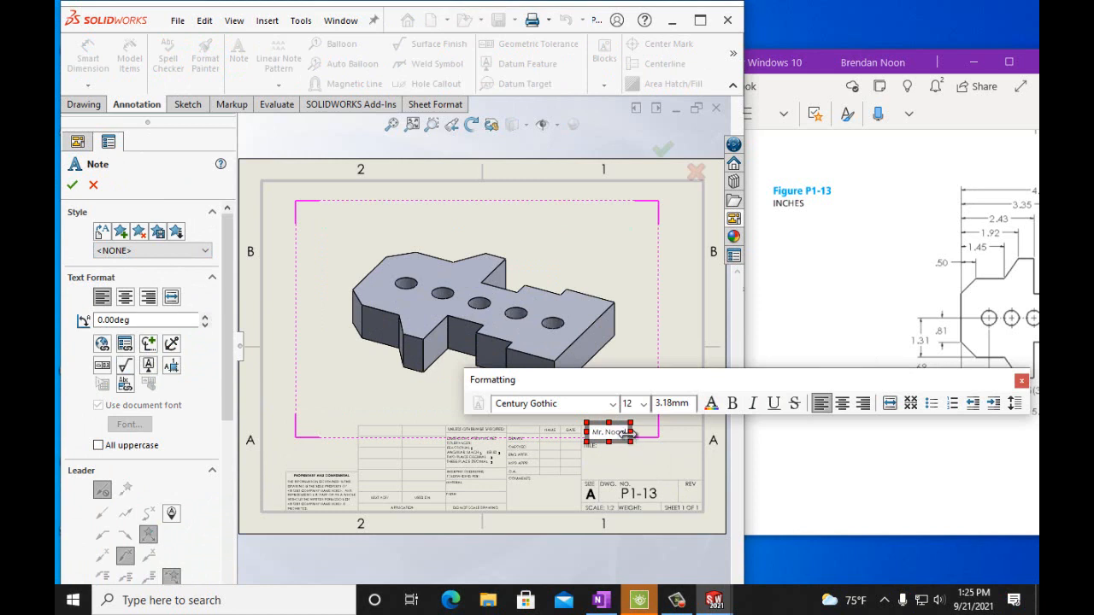
pyautogui.moveTo(589, 434); pyautogui.dragTo(637, 435)
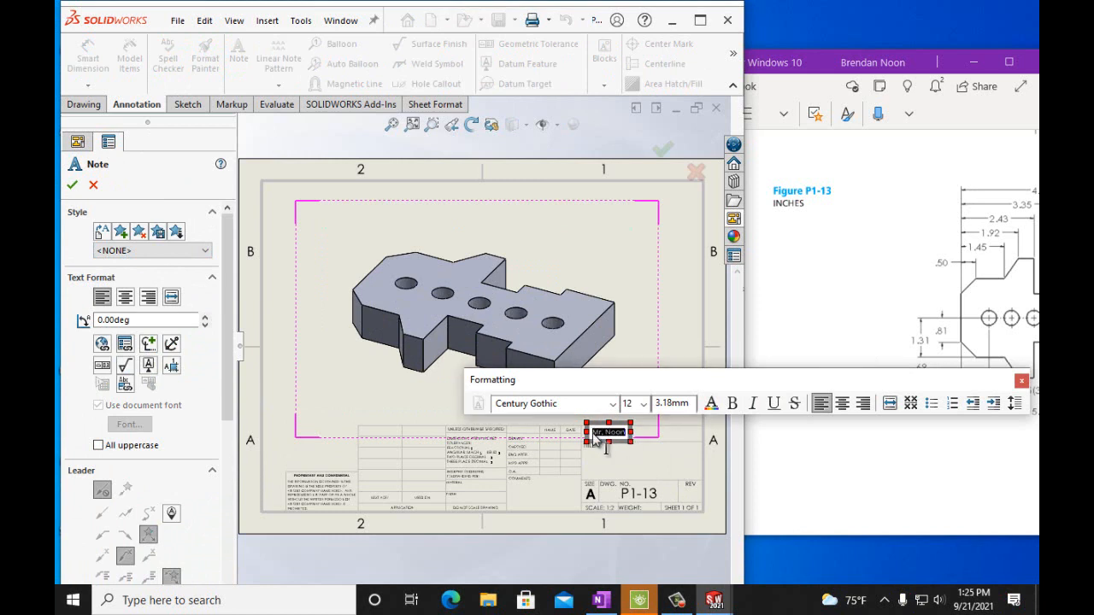
pyautogui.click(645, 404)
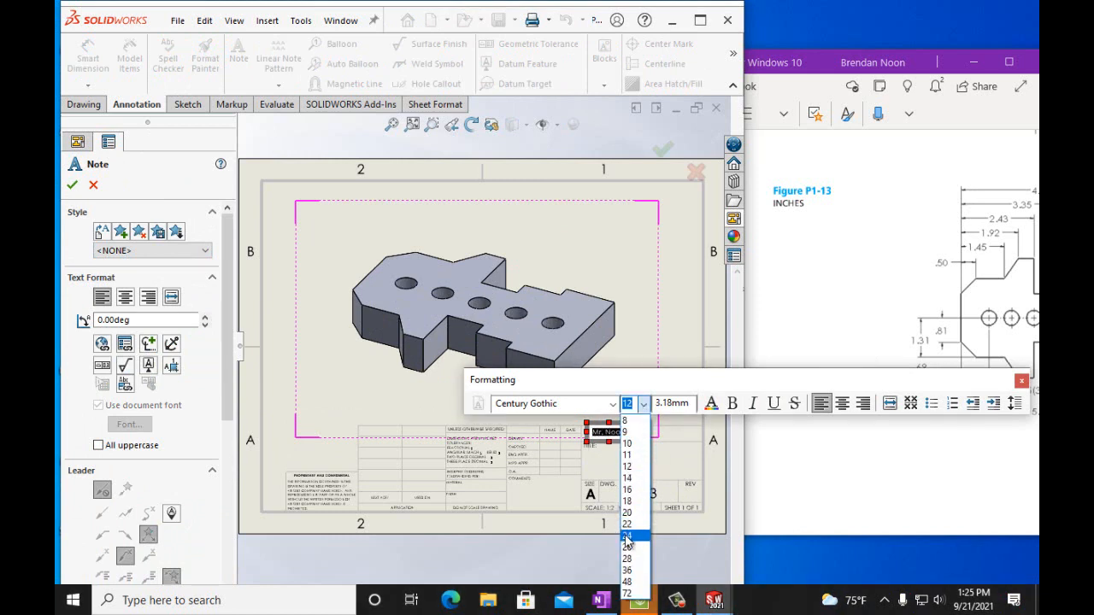
pyautogui.click(630, 527)
pyautogui.click(612, 403)
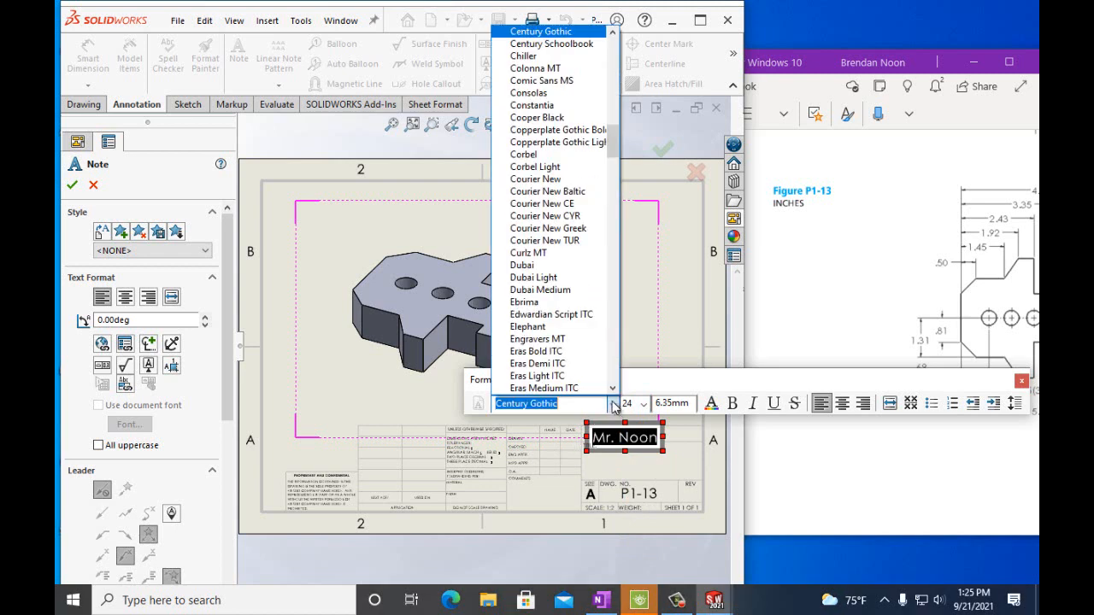
pyautogui.click(604, 328)
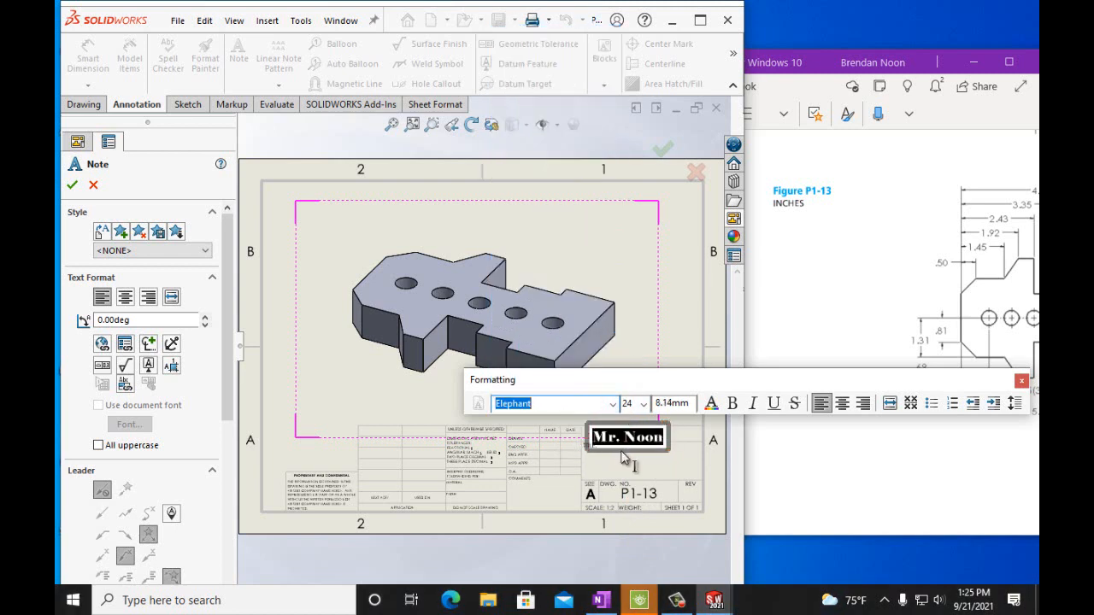
pyautogui.click(732, 403)
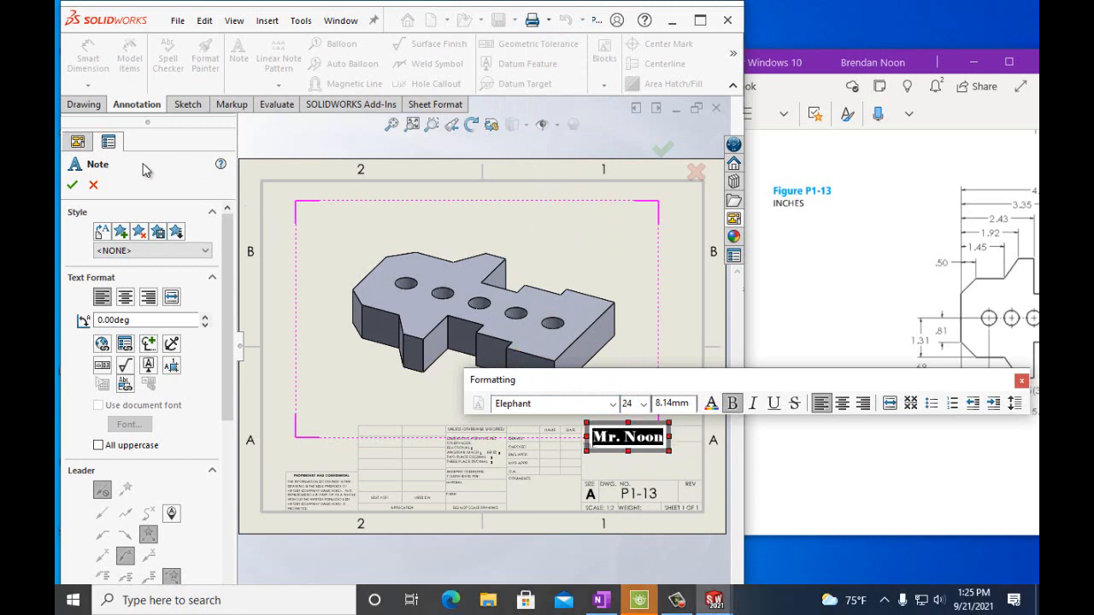
pyautogui.click(72, 184)
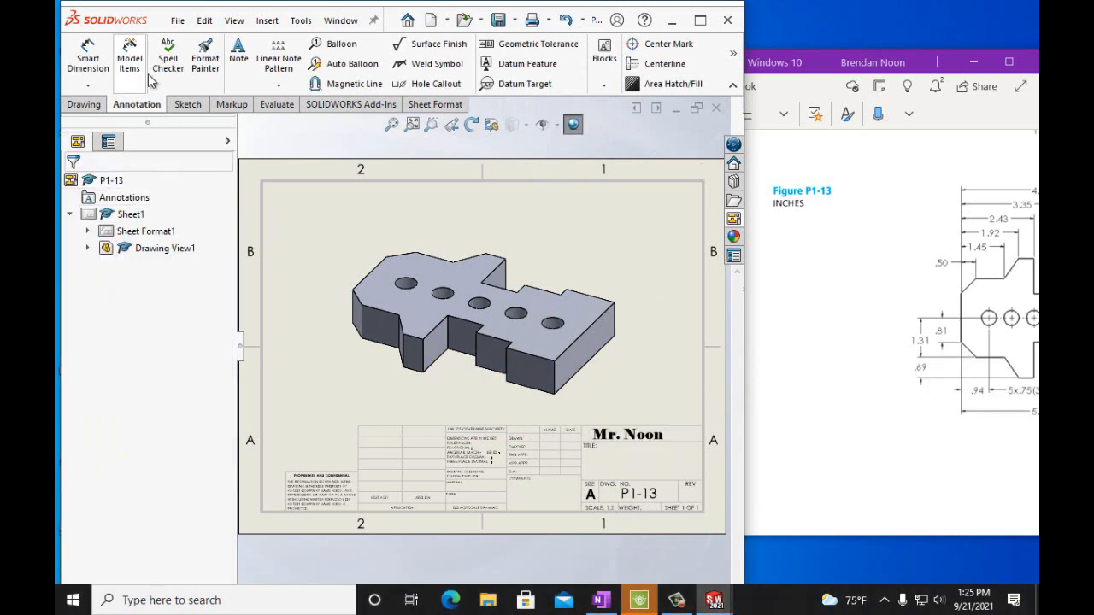
# Step: Save the drawing as P1-13 in the Documents folder
pyautogui.click(177, 20)
pyautogui.click(187, 126)
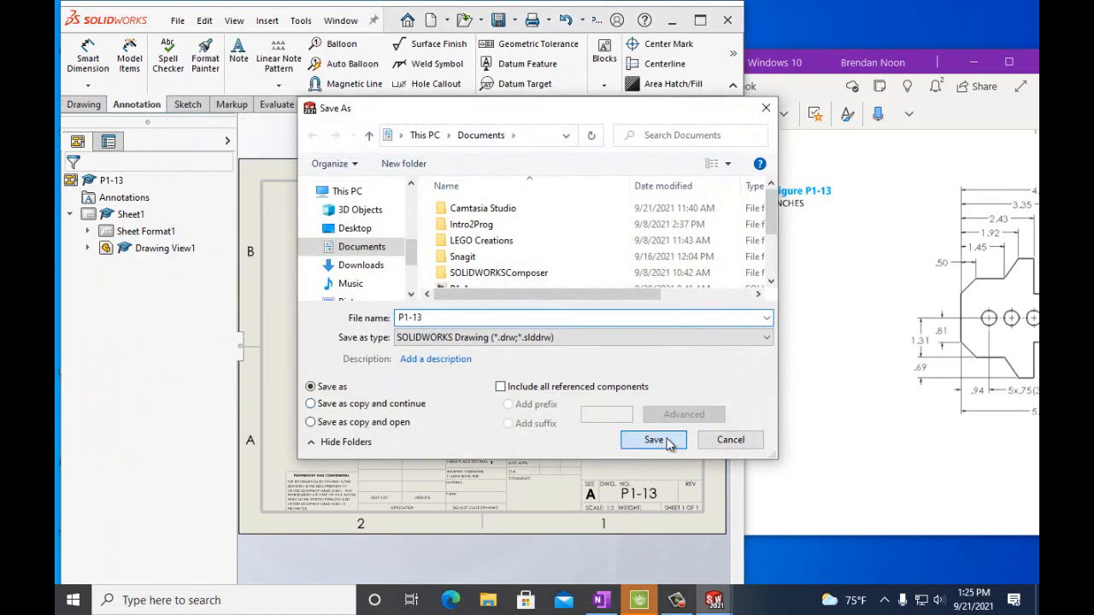
pyautogui.click(668, 442)
# Step: Print the current sheet to OneNote for Windows 10, inserting the printout in the current Handouts section
pyautogui.click(177, 20)
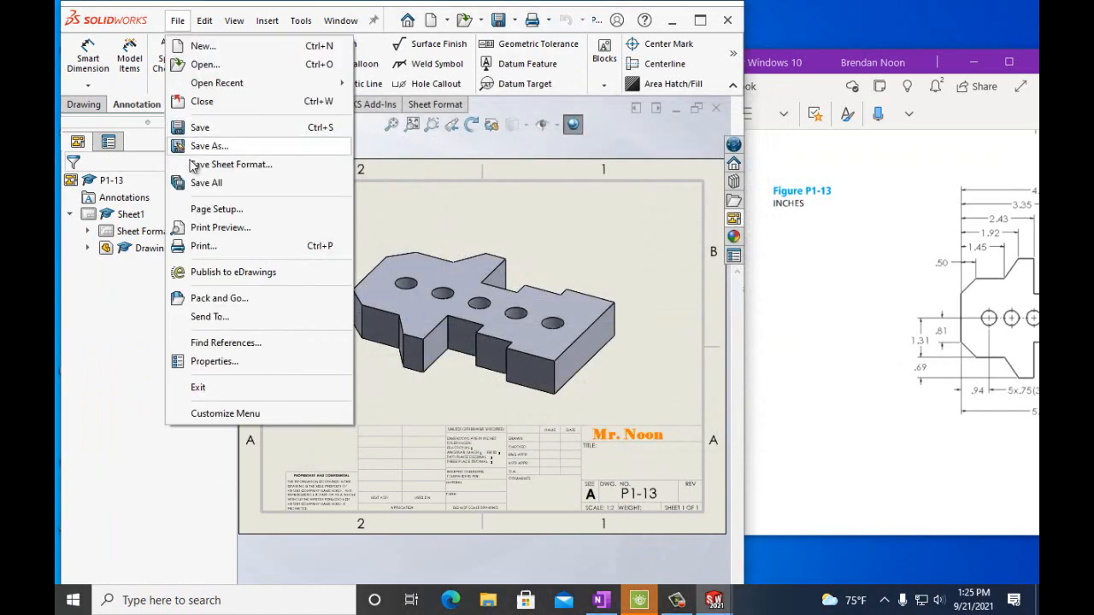
pyautogui.click(198, 245)
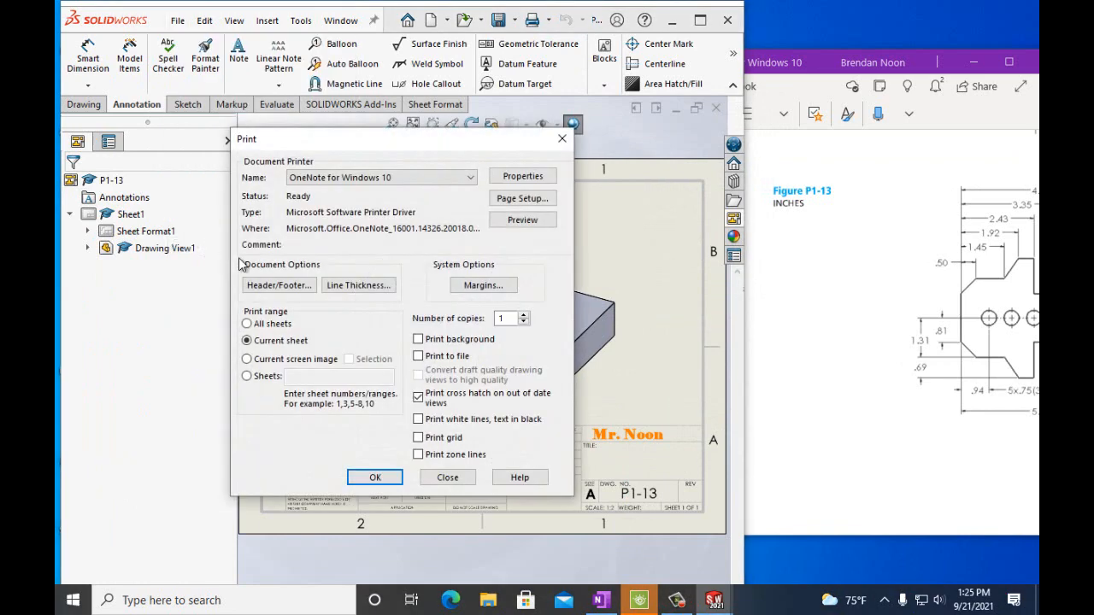
pyautogui.click(374, 477)
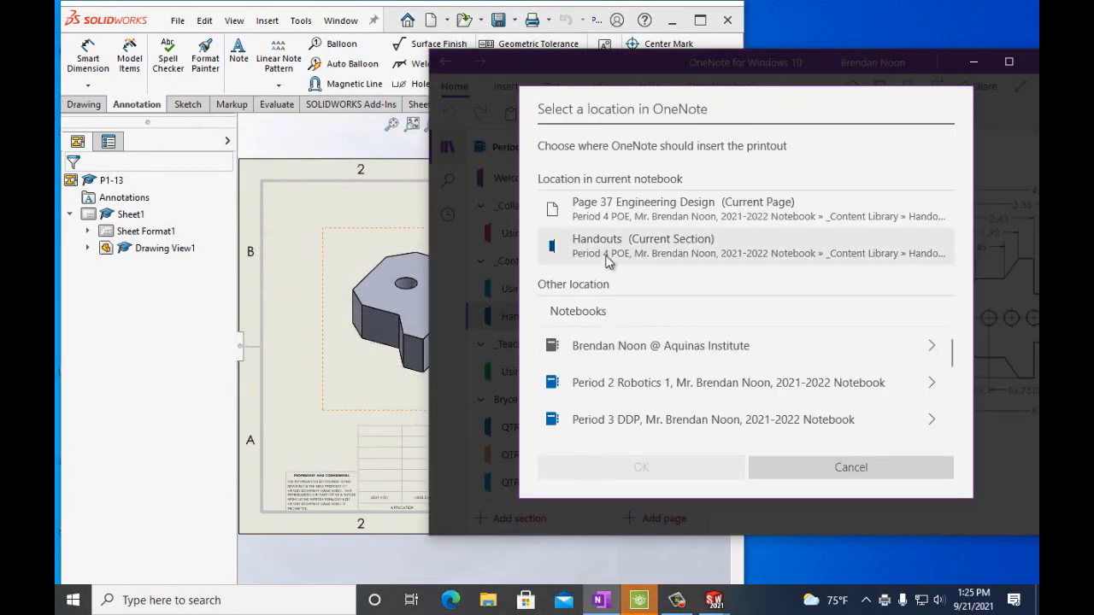
pyautogui.click(608, 257)
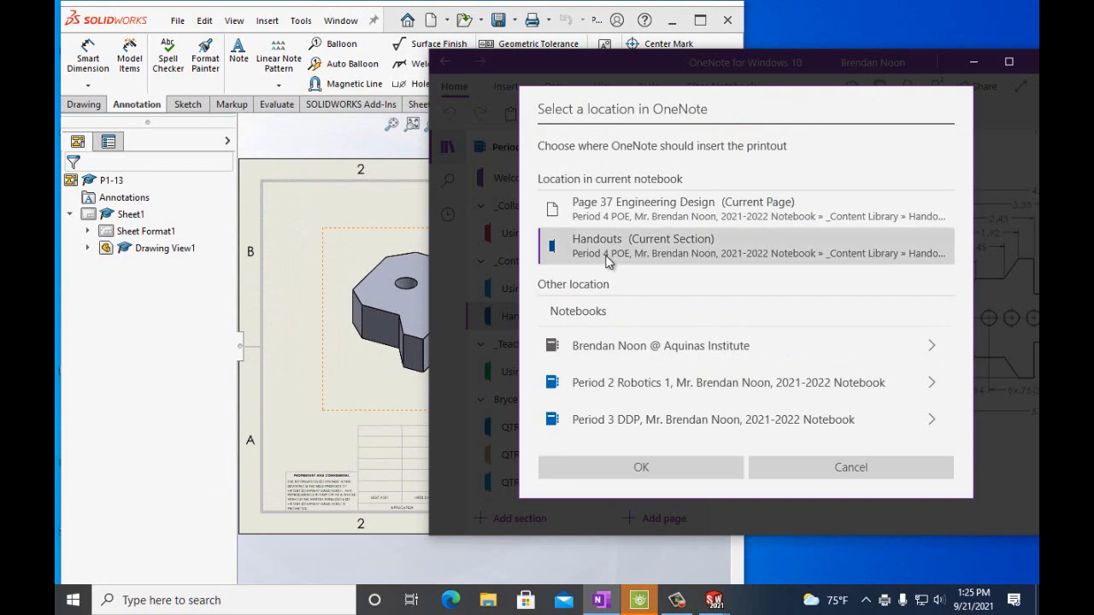
pyautogui.click(655, 476)
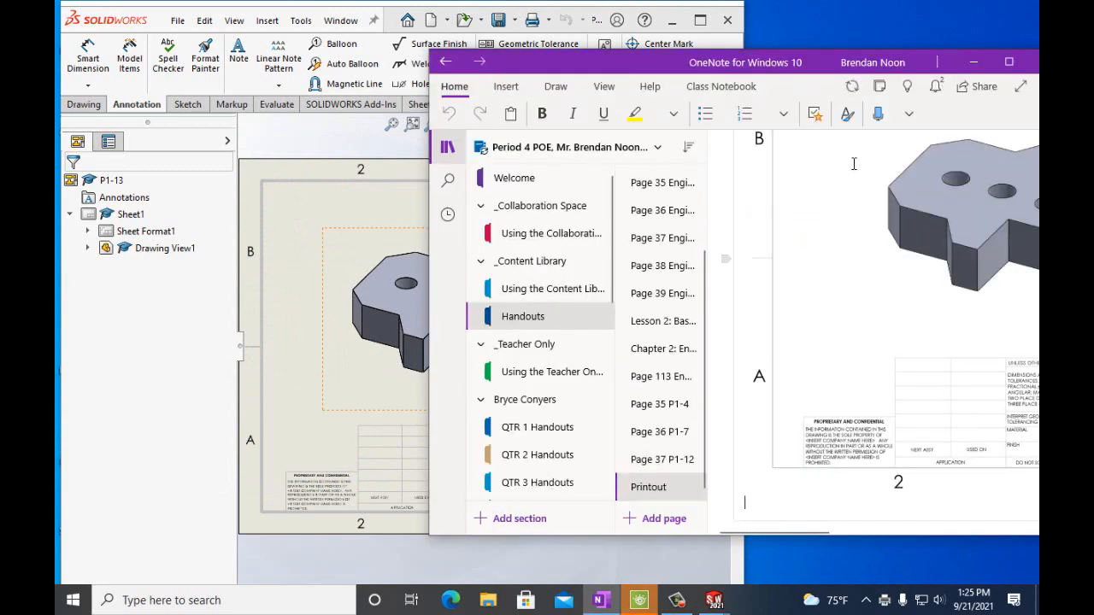
# Step: In OneNote, maximize the window and rename the new printout page as Page 37 P1-13
pyautogui.click(1009, 61)
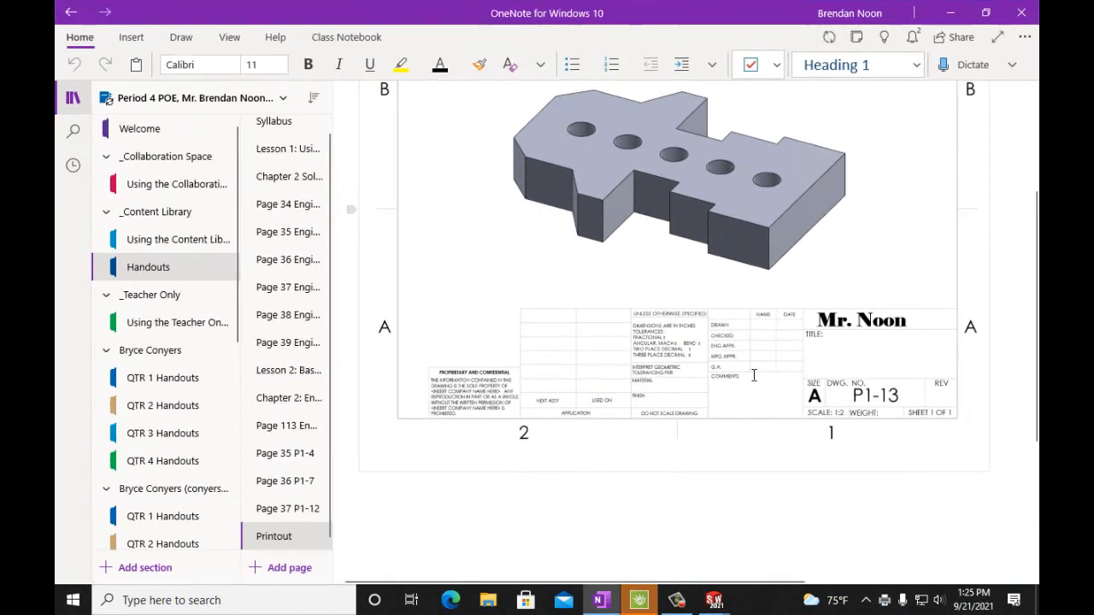
pyautogui.scroll(5, 445, 315)
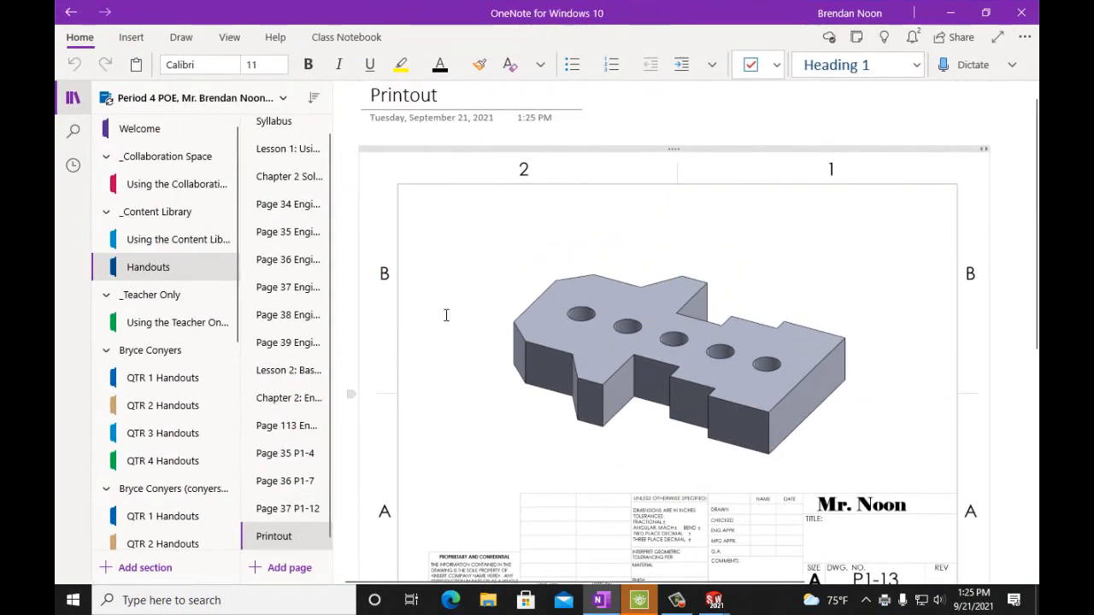
pyautogui.click(445, 110)
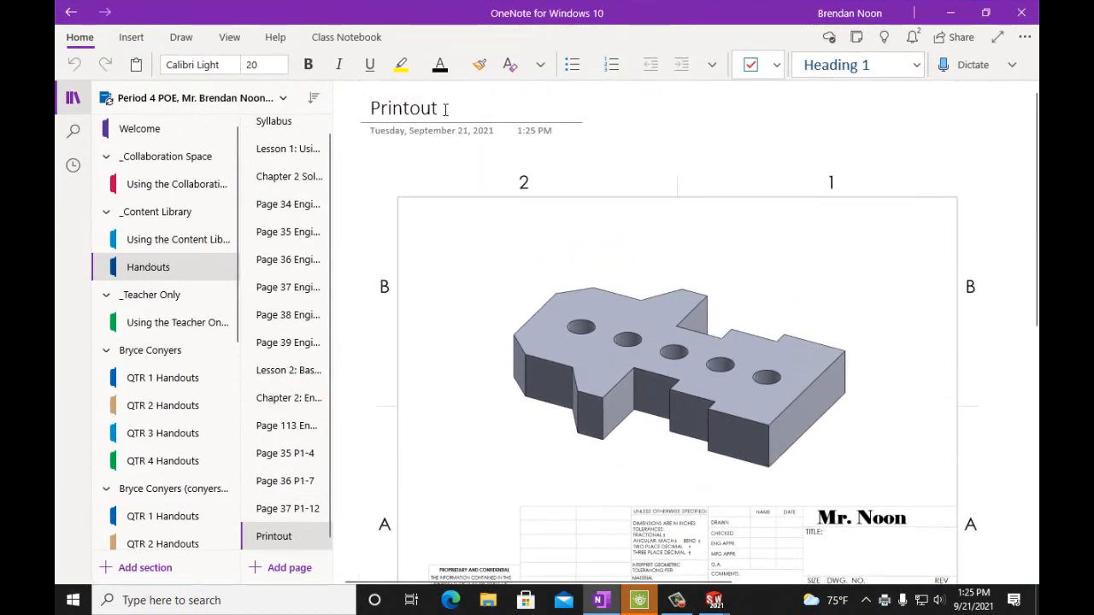
pyautogui.press('BackSpace')
pyautogui.press('BackSpace')
pyautogui.press('BackSpace')
pyautogui.press('BackSpace')
pyautogui.press('BackSpace')
pyautogui.press('BackSpace')
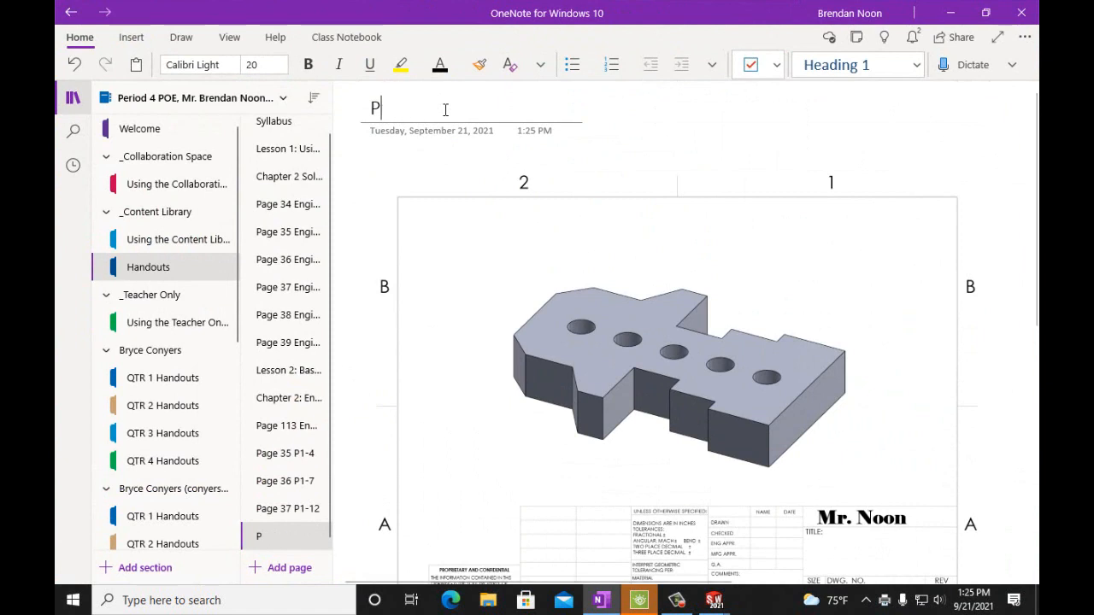
pyautogui.write('Pag ')
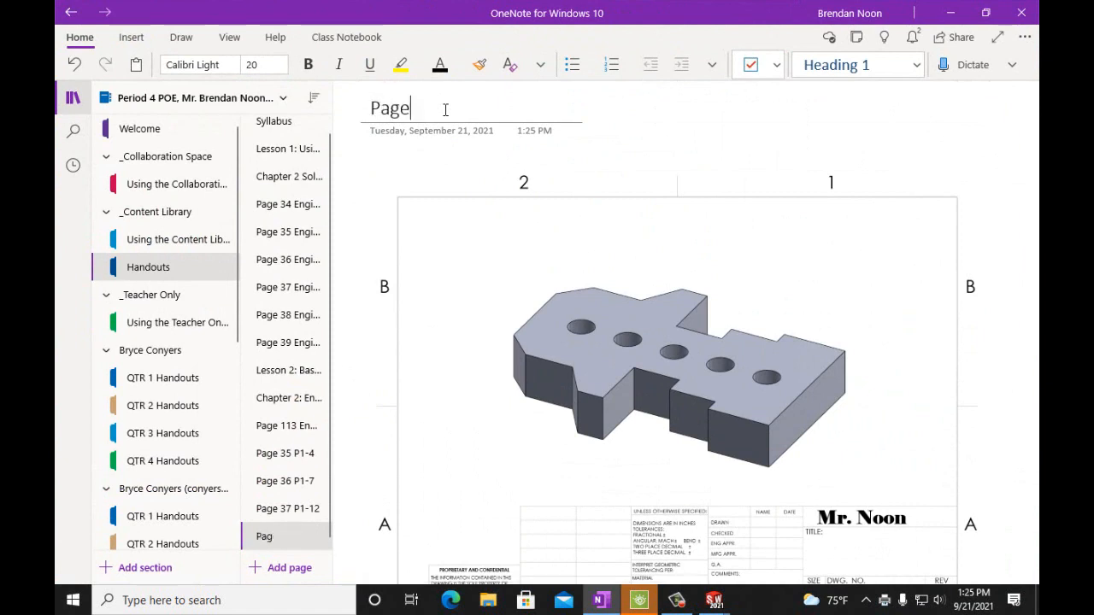
pyautogui.write(' 37 P1-13')
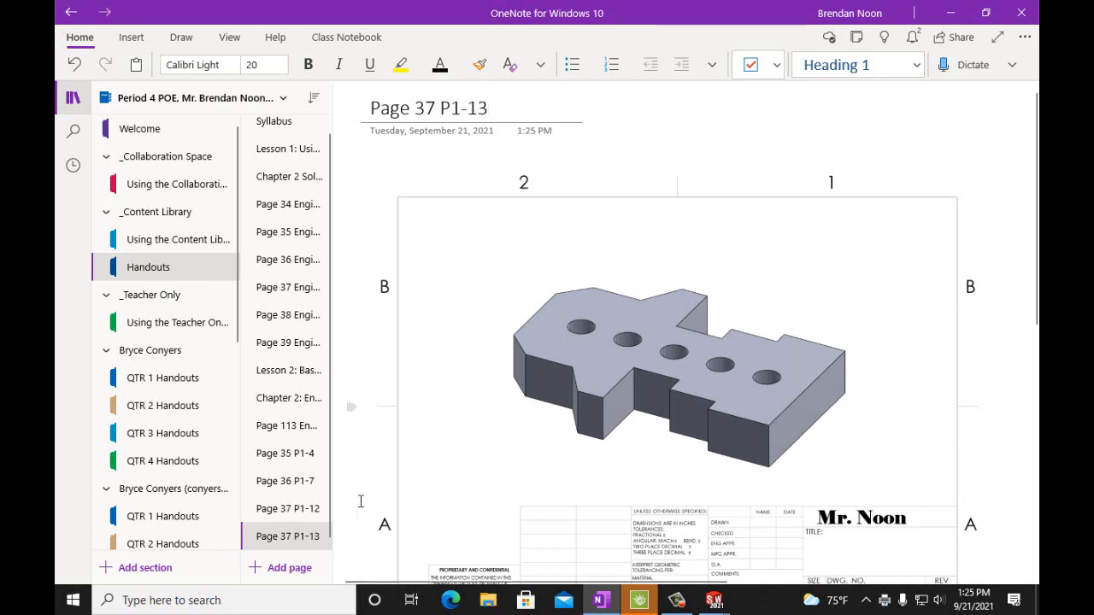
# Step: Examine the whole printout page, reopen the Page 37 Engineering Design handout and look over its figures
pyautogui.scroll(-3, 641, 476)
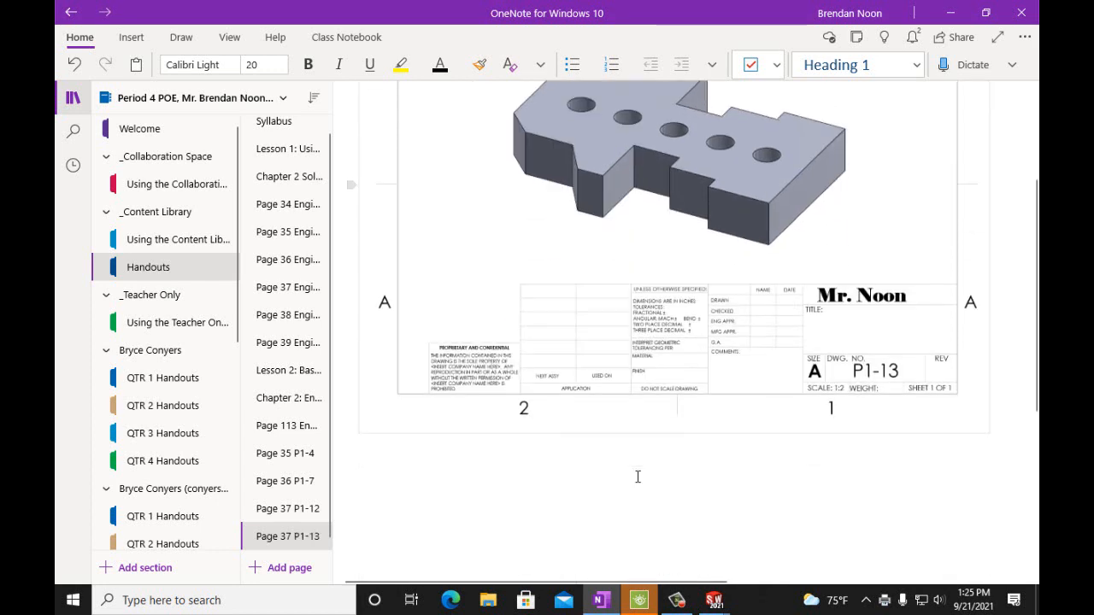
pyautogui.scroll(3, 770, 324)
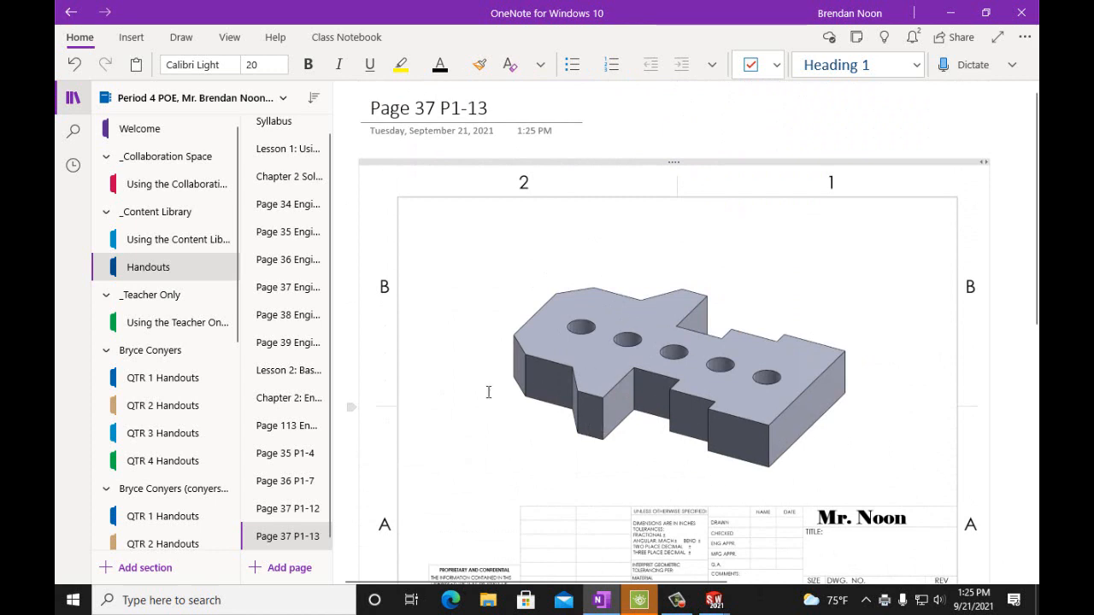
pyautogui.click(297, 289)
pyautogui.scroll(4, 684, 505)
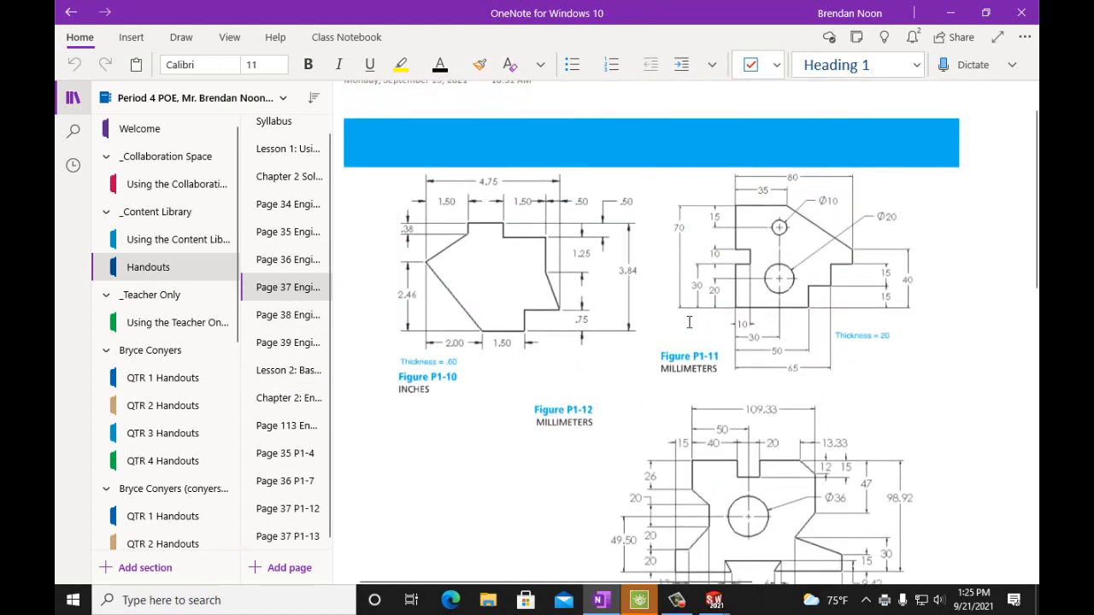
pyautogui.scroll(-5, 689, 322)
pyautogui.scroll(5, 689, 323)
pyautogui.scroll(1, 689, 322)
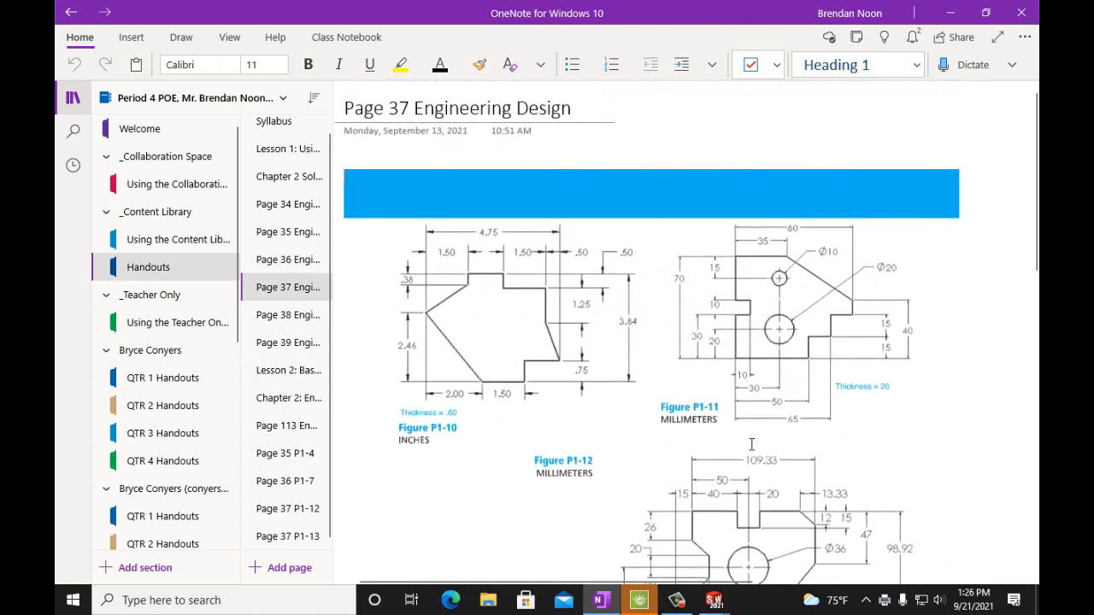